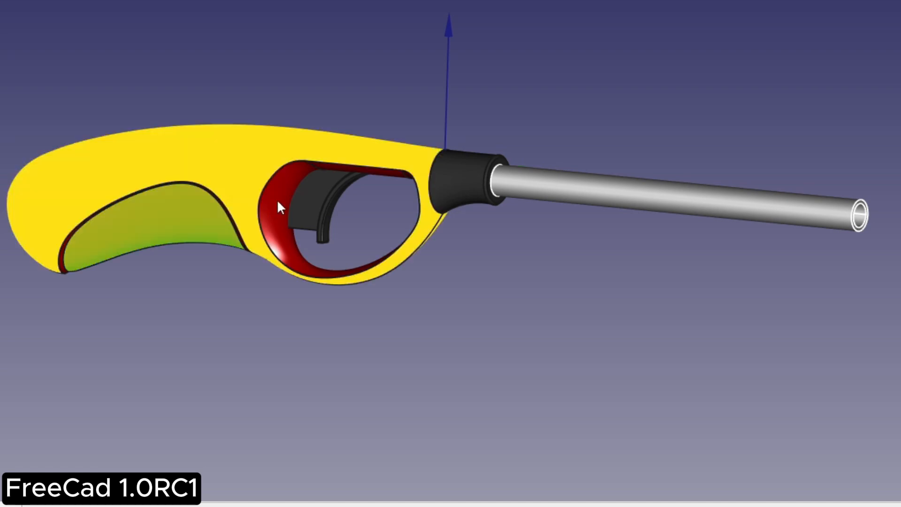
Hide and redisplay the finished lighter's trigger, black collar and metal tube in turn to examine its separate parts.
click(317, 202)
key(space)
key(space)
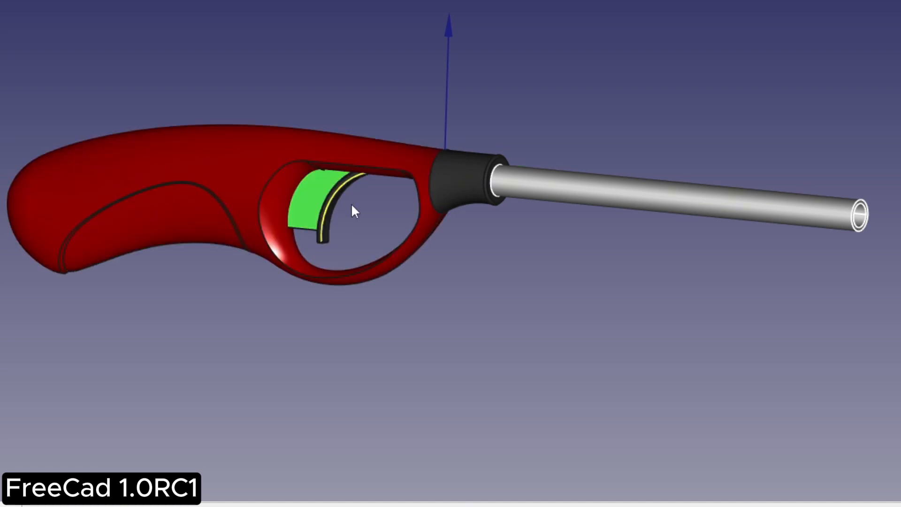
click(458, 201)
key(space)
key(space)
click(613, 201)
key(space)
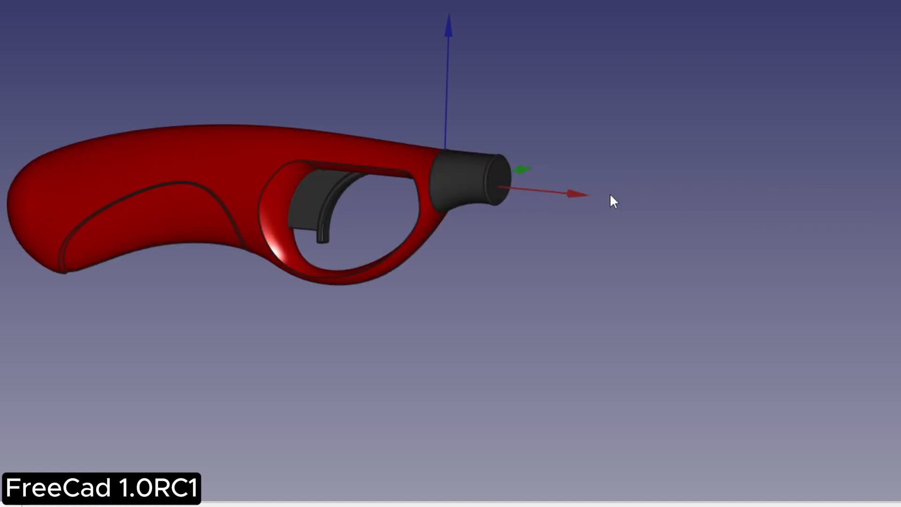
key(space)
click(500, 386)
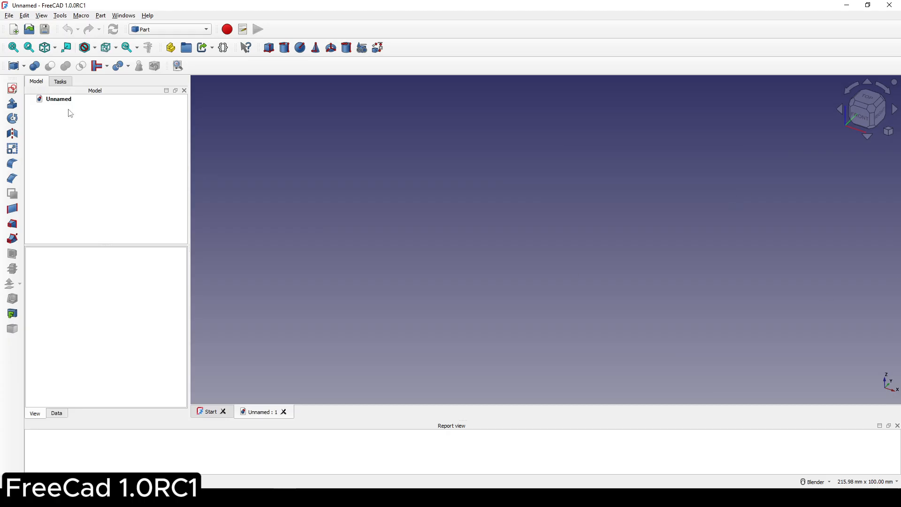
Use the Part workbench and bring the reference image gasLighter.jpg from its folder into the new document.
click(172, 31)
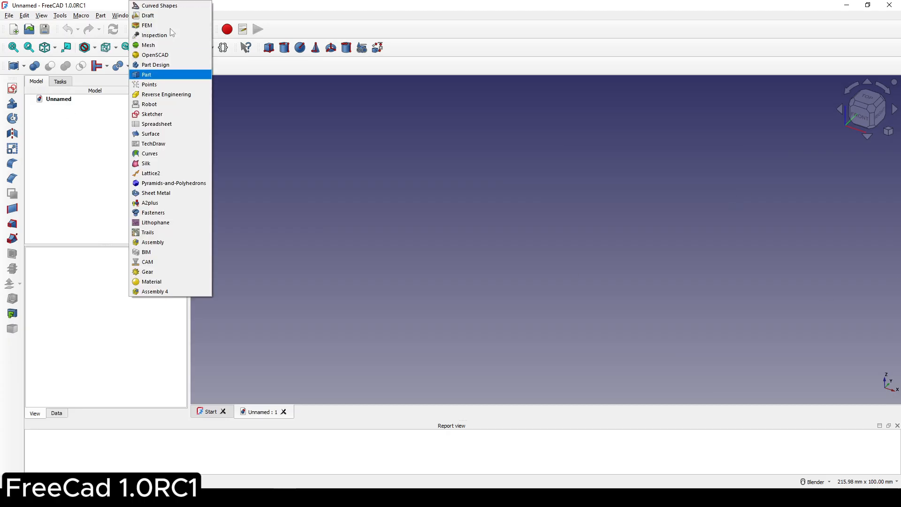
click(172, 76)
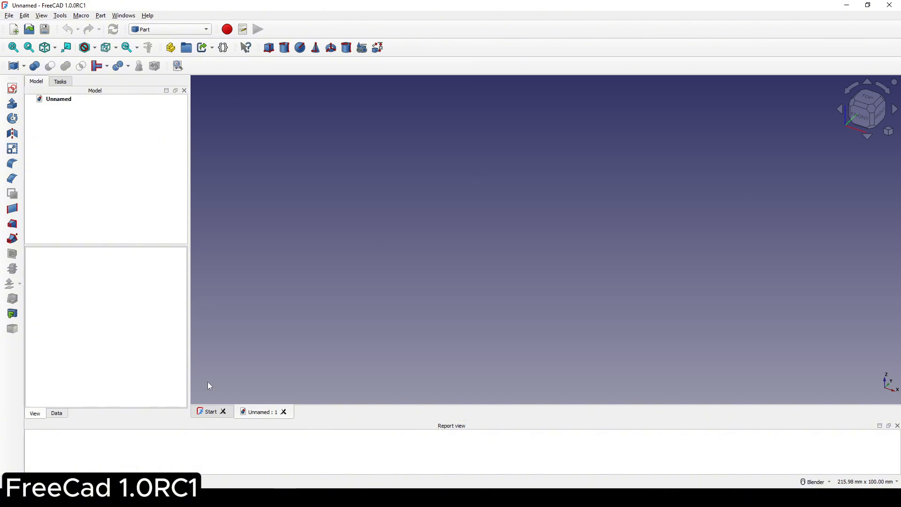
click(263, 497)
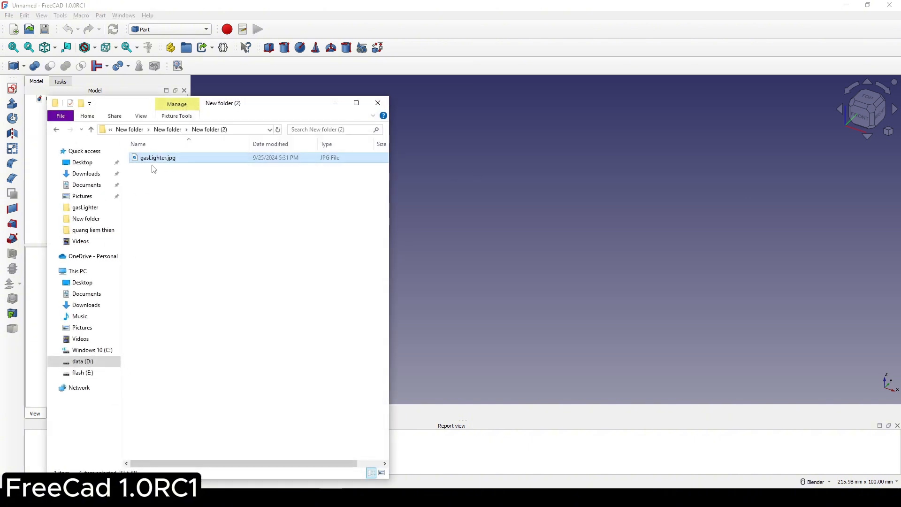
drag(157, 162, 559, 202)
click(335, 104)
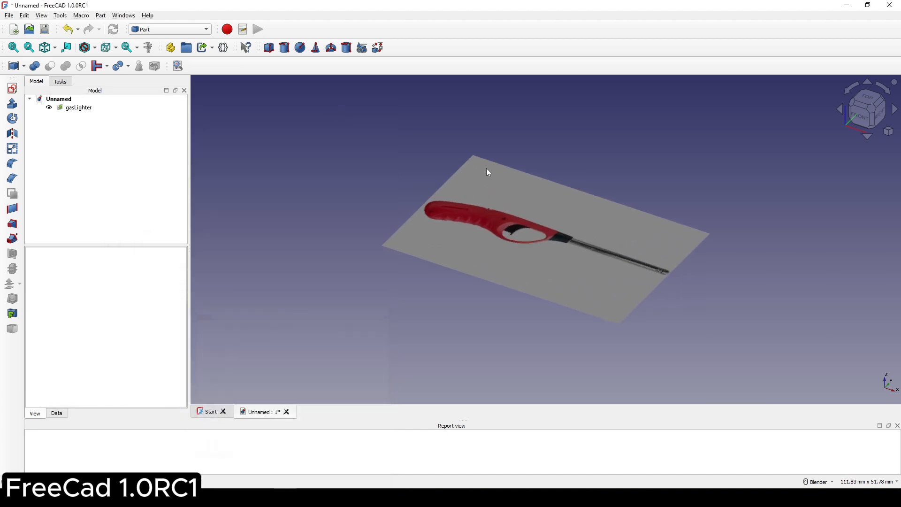
Calibrate the gasLighter image plane so that the lighter's overall length equals 300 mm.
shift+middle_drag(437, 202, 443, 262)
scroll(444, 263, up, 2)
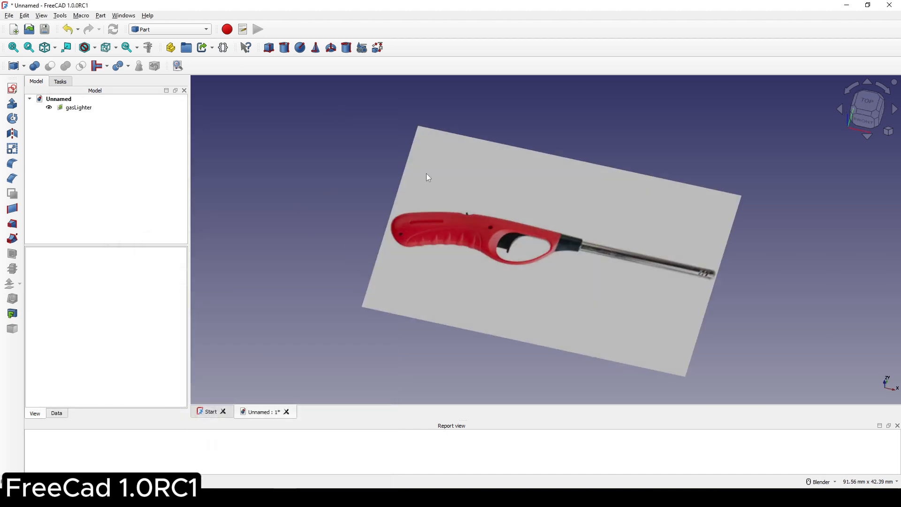
click(867, 104)
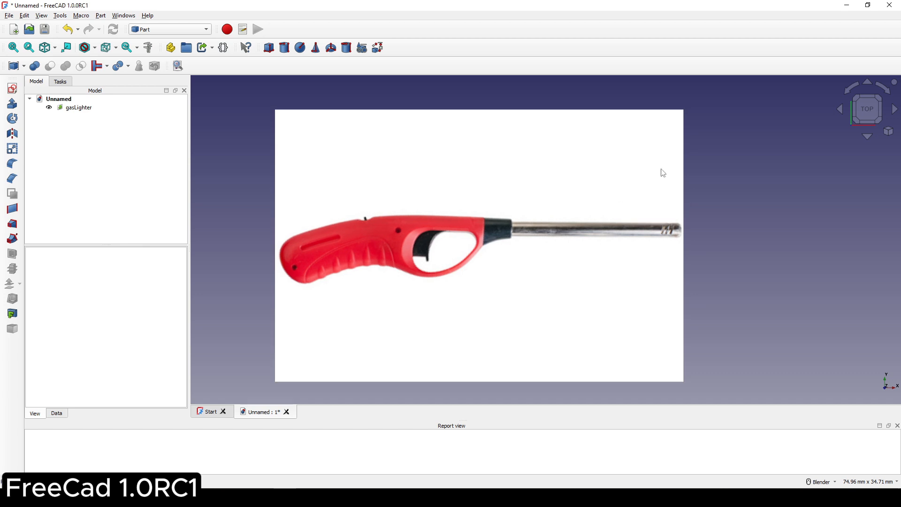
double_click(79, 109)
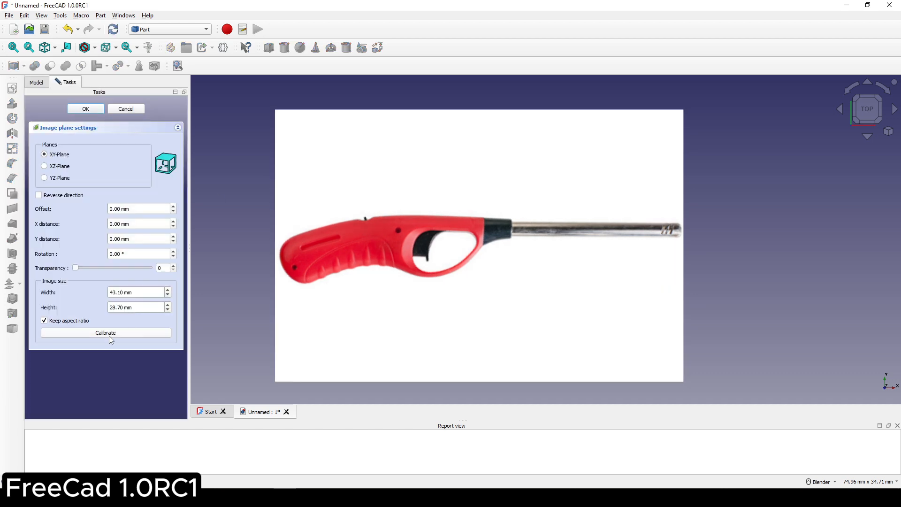
click(125, 334)
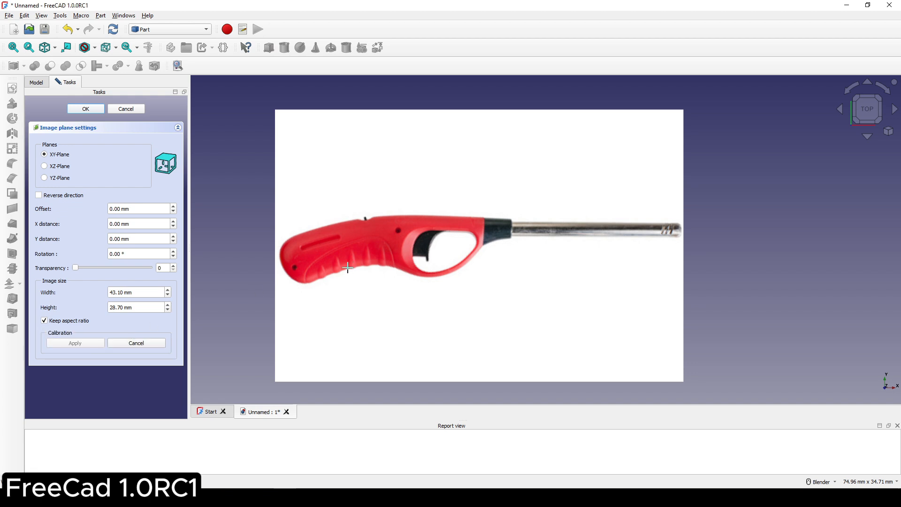
click(279, 255)
click(678, 254)
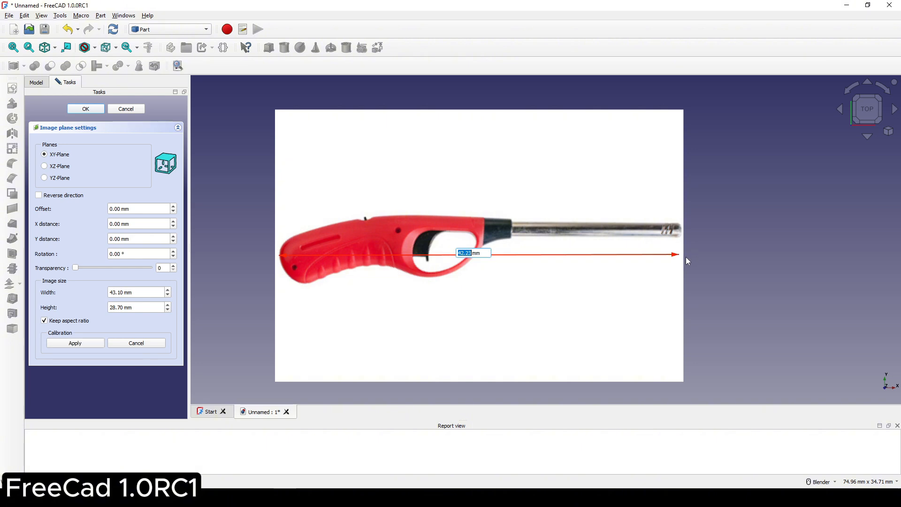
text(300)
key(Return)
scroll(460, 245, down, 5)
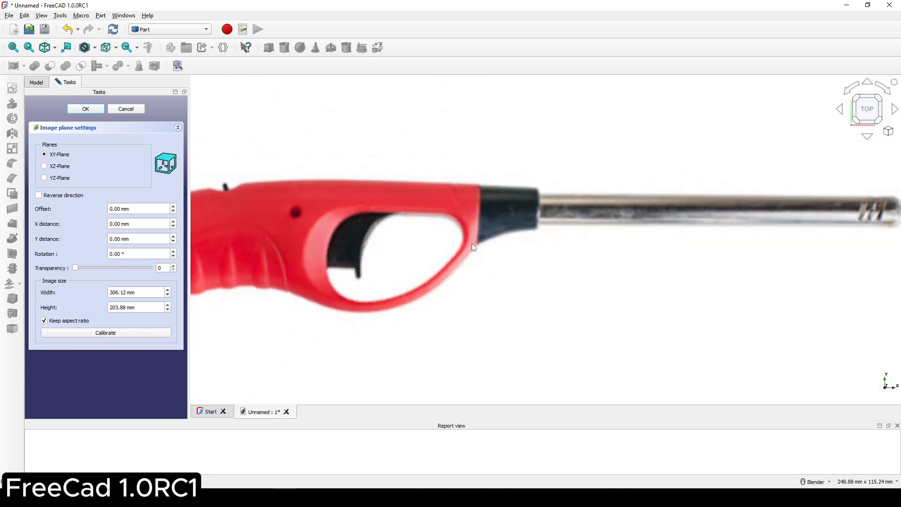
scroll(472, 250, down, 3)
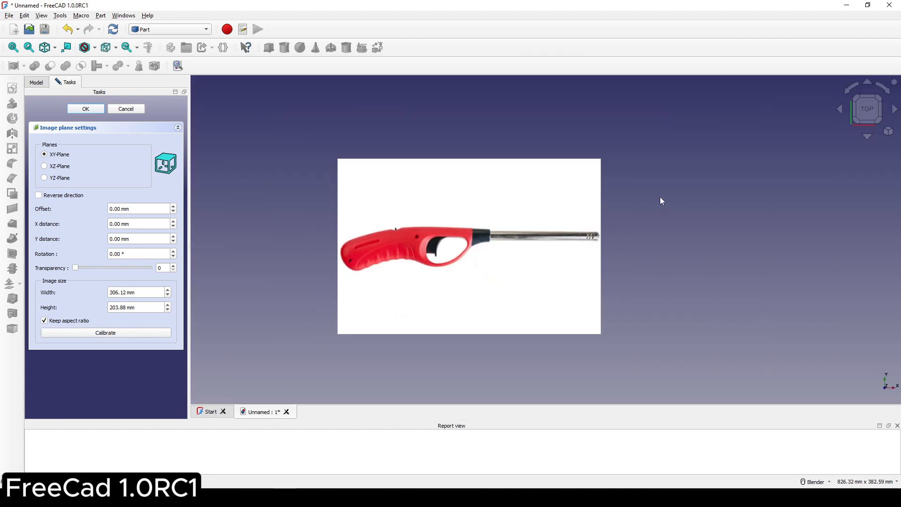
click(86, 109)
Turn on the axis cross to show the origin on the reference image.
middle_drag(473, 262, 501, 173)
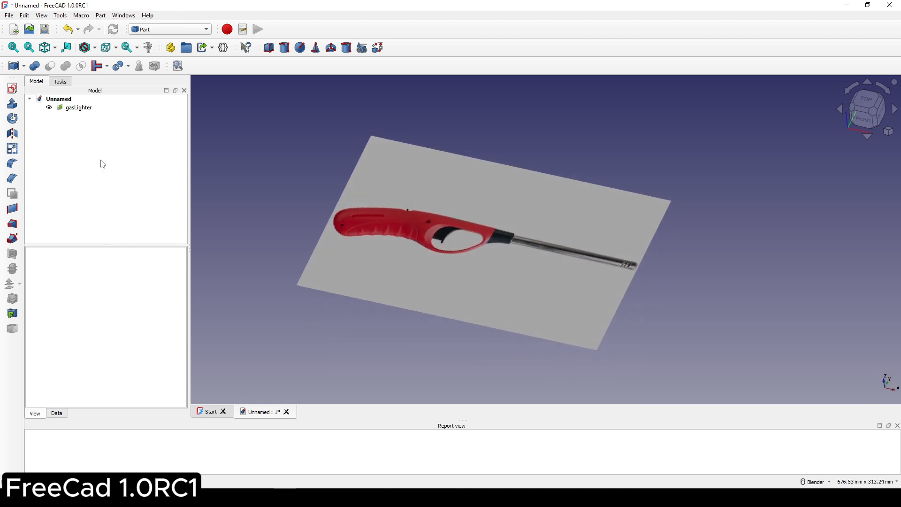
click(42, 15)
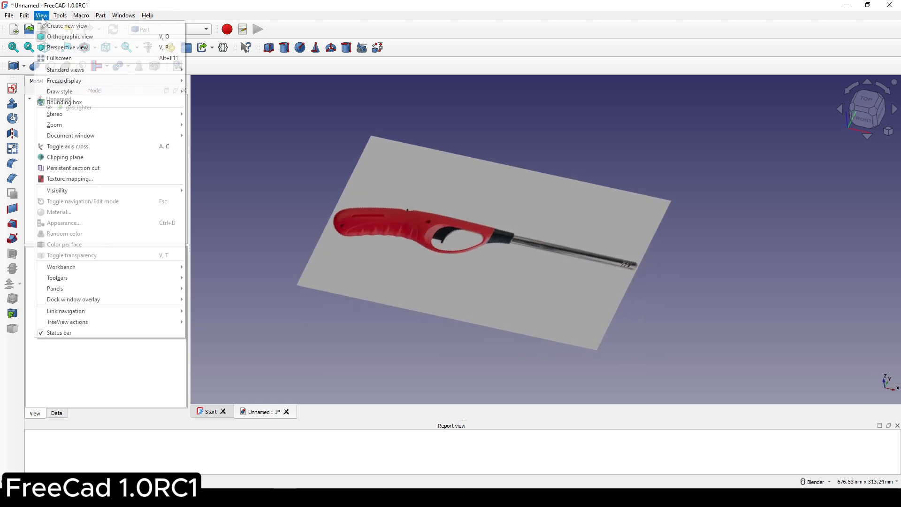
click(120, 151)
middle_drag(389, 256, 516, 253)
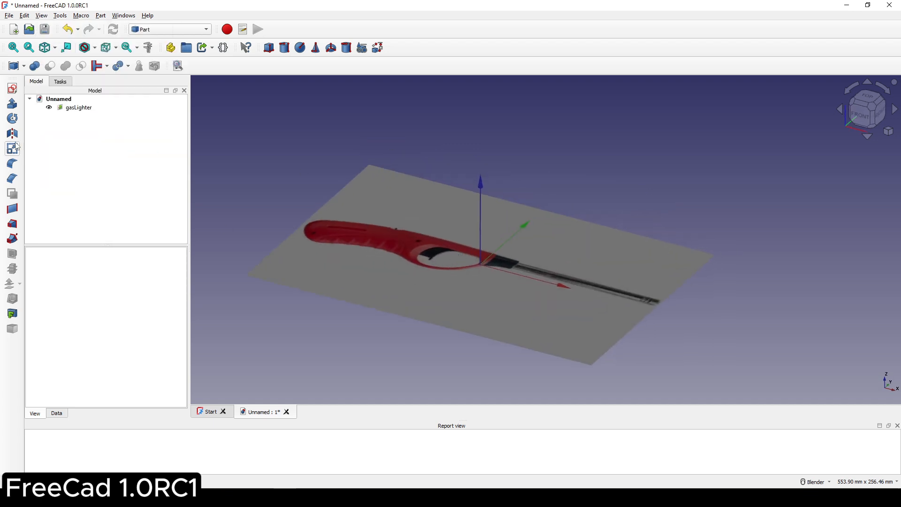
Transform the gasLighter image: rotate it 90° about the X axis to stand upright, and move it back along Y behind the origin.
click(80, 109)
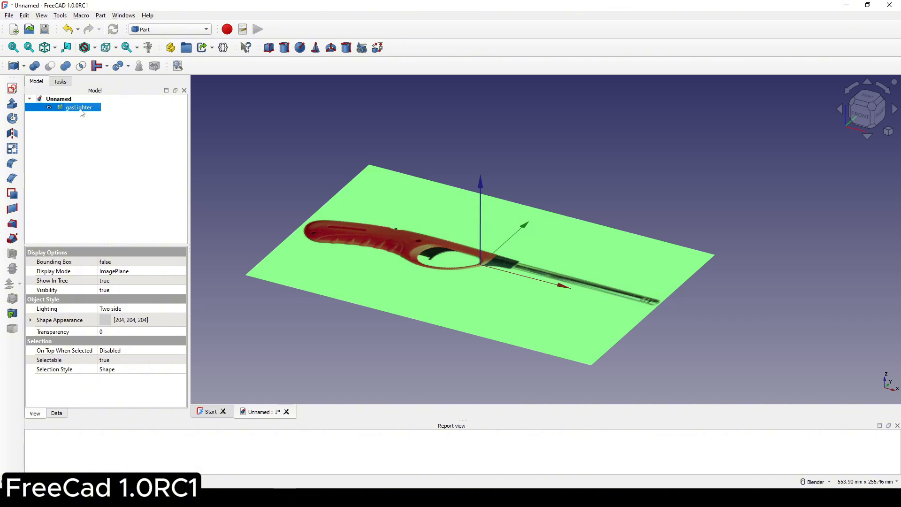
right_click(82, 112)
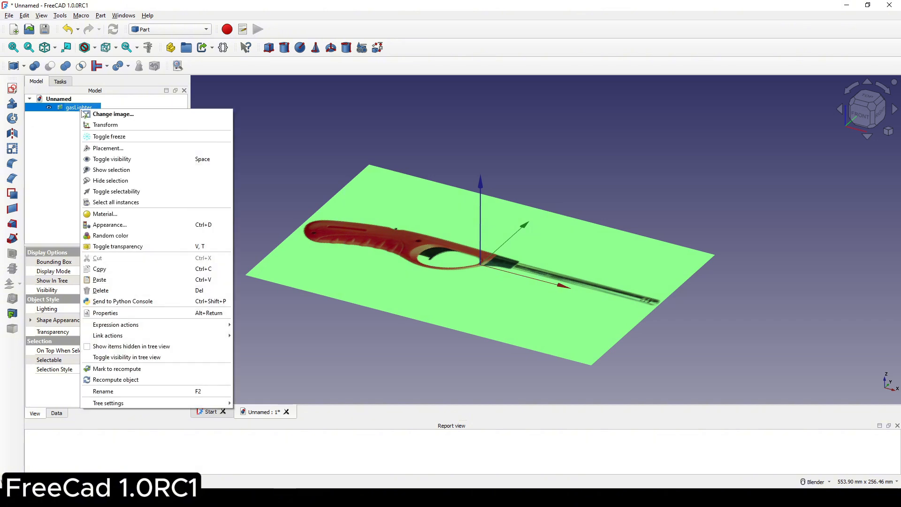
click(121, 125)
key(Tab)
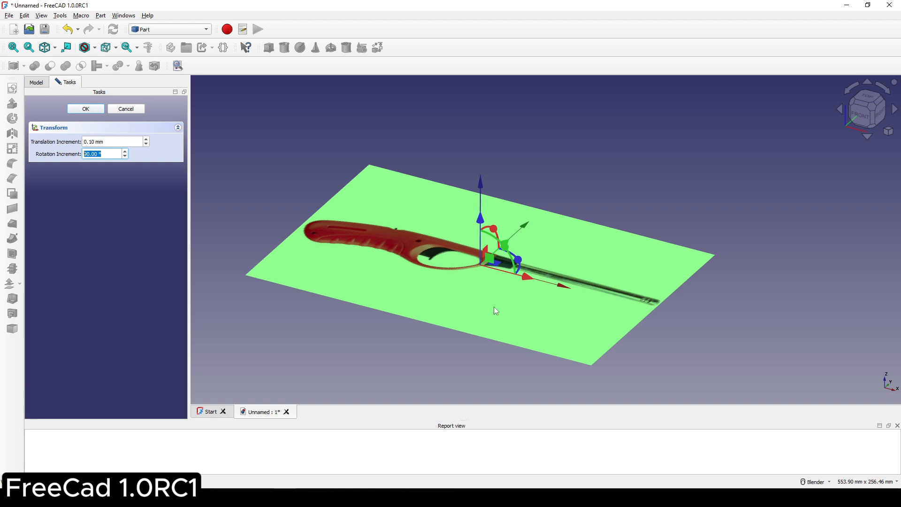
middle_drag(496, 311, 472, 283)
drag(514, 235, 464, 236)
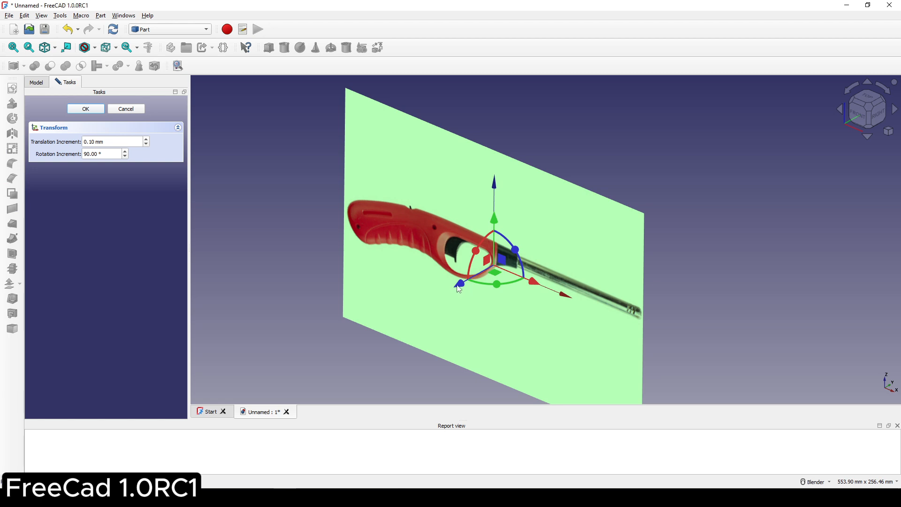
drag(459, 287, 677, 222)
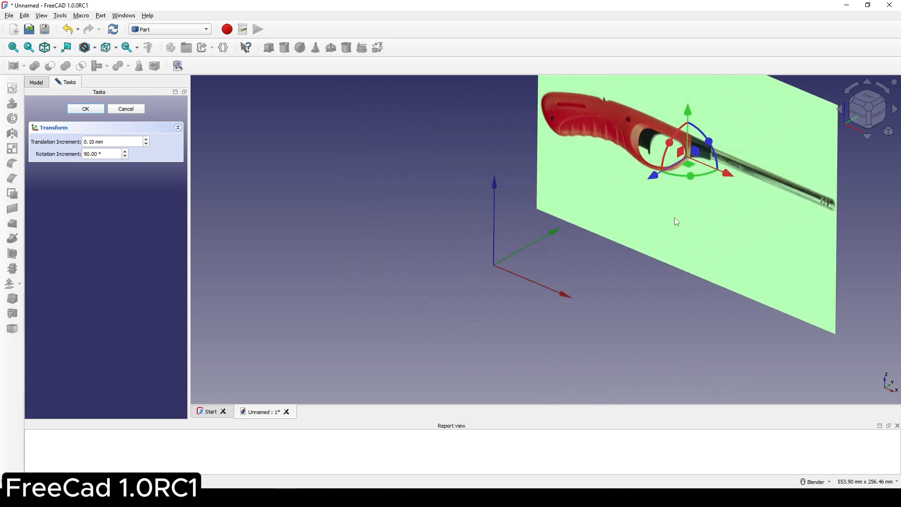
In the front view, lower the image and shift it along X to bring the black collar's rear edge near the origin.
scroll(674, 219, down, 2)
shift+middle_drag(624, 224, 563, 254)
click(858, 115)
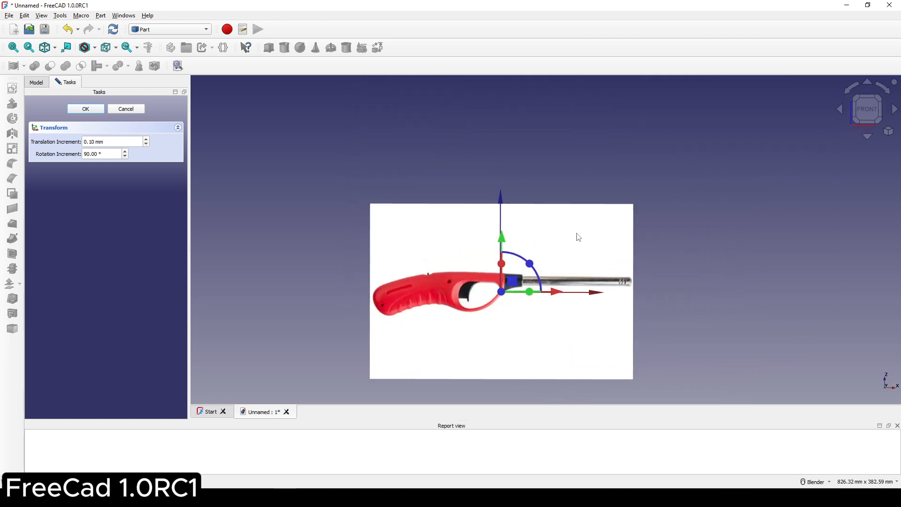
scroll(540, 258, up, 3)
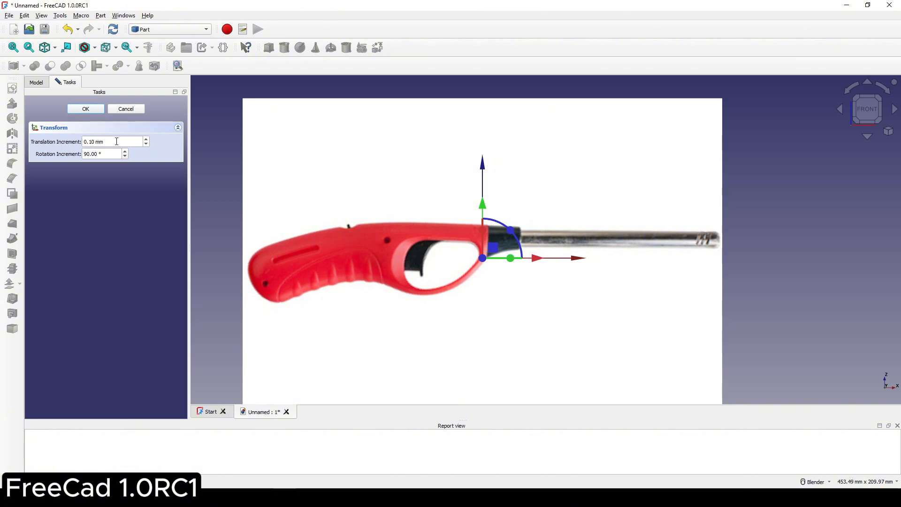
drag(104, 142, 74, 141)
scroll(536, 209, up, 4)
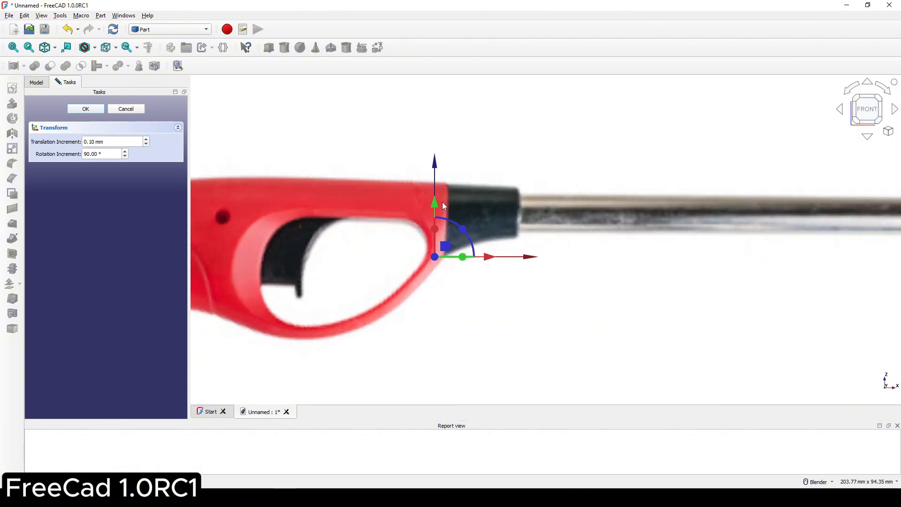
drag(434, 204, 435, 243)
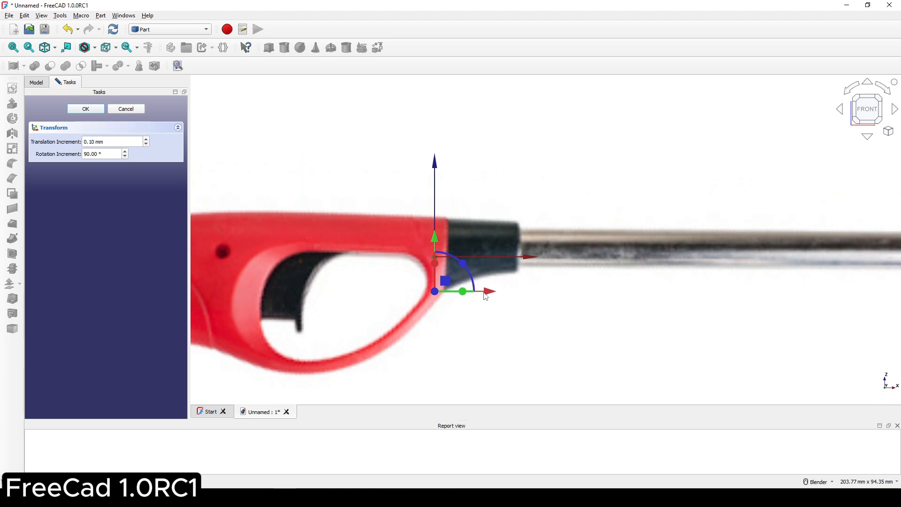
drag(487, 295, 476, 296)
Fine-tune the image position so the origin sits on the joint between the red handle and black collar, and apply the transform.
scroll(442, 249, up, 3)
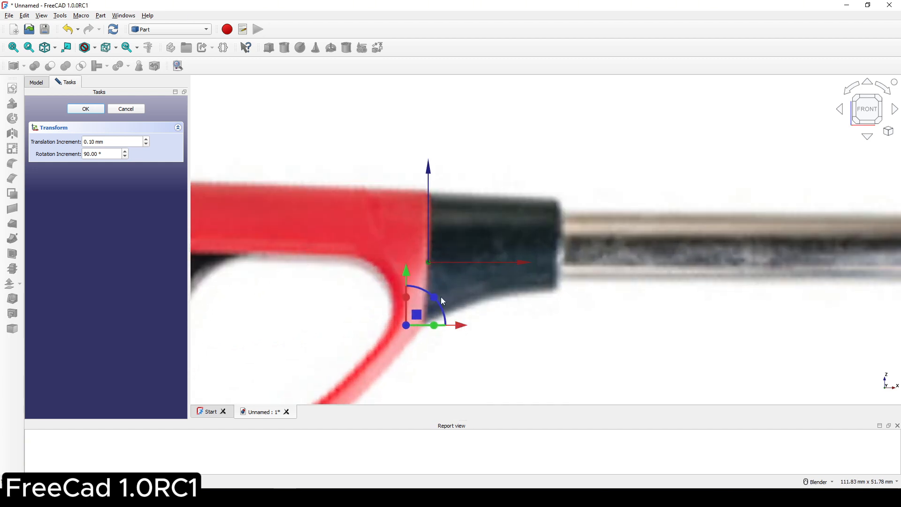
drag(411, 271, 407, 274)
drag(463, 332, 459, 332)
scroll(484, 263, down, 4)
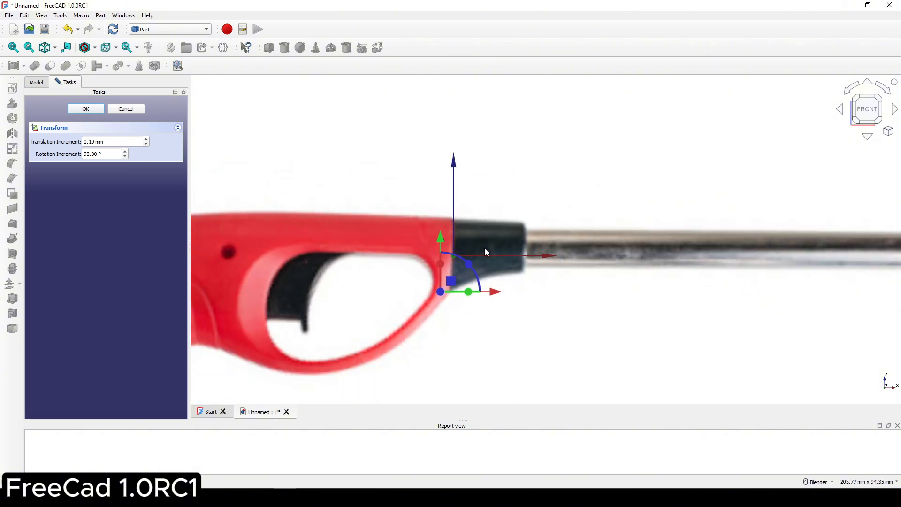
scroll(488, 244, up, 2)
click(86, 109)
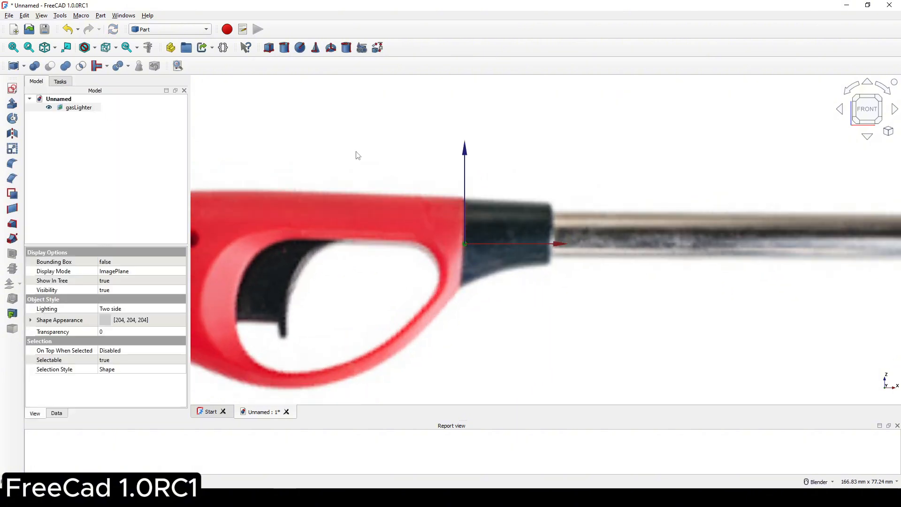
Create a new sketch on the XZ plane with zero offset.
scroll(516, 211, down, 5)
click(735, 216)
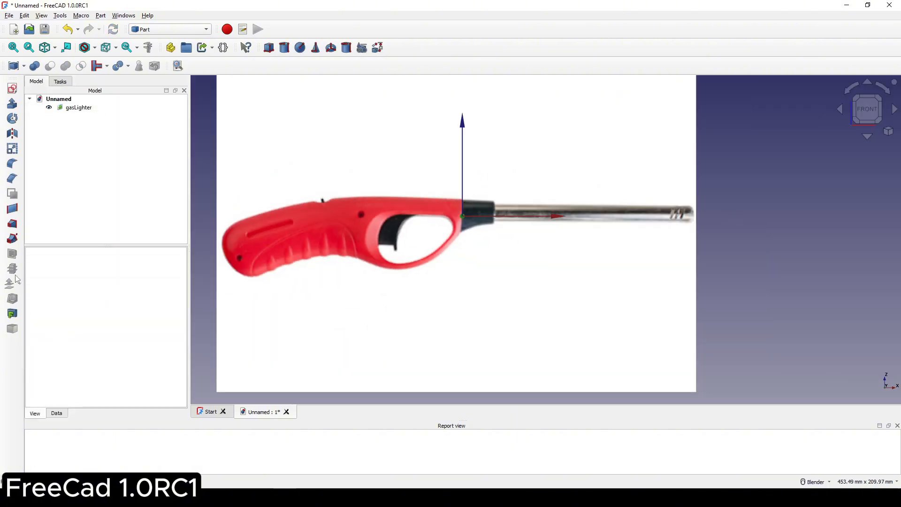
click(12, 91)
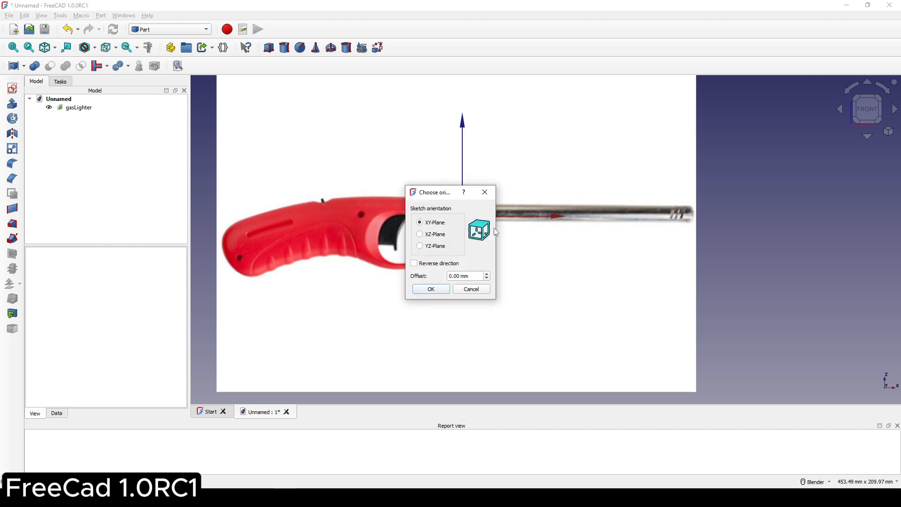
click(431, 237)
click(432, 289)
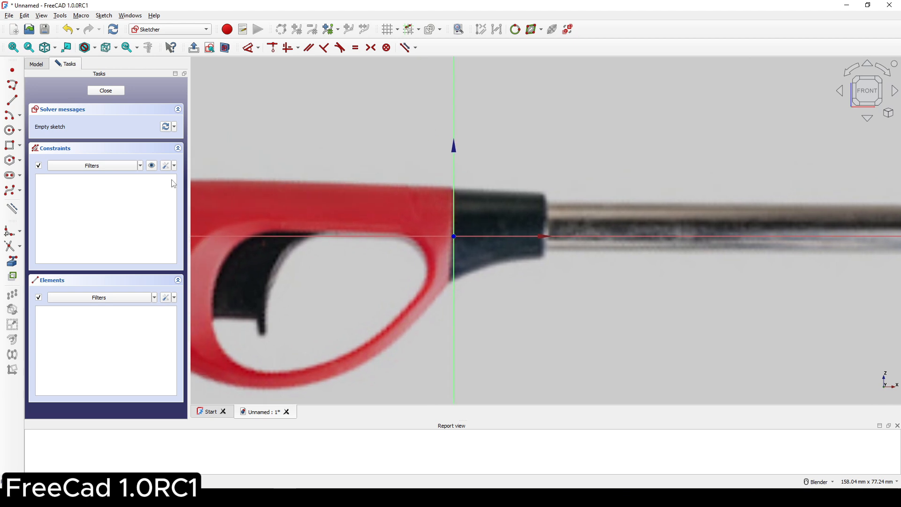
Draw a vertical line on the vertical axis along the black collar's rear edge, from its upper to its lower corner.
click(12, 102)
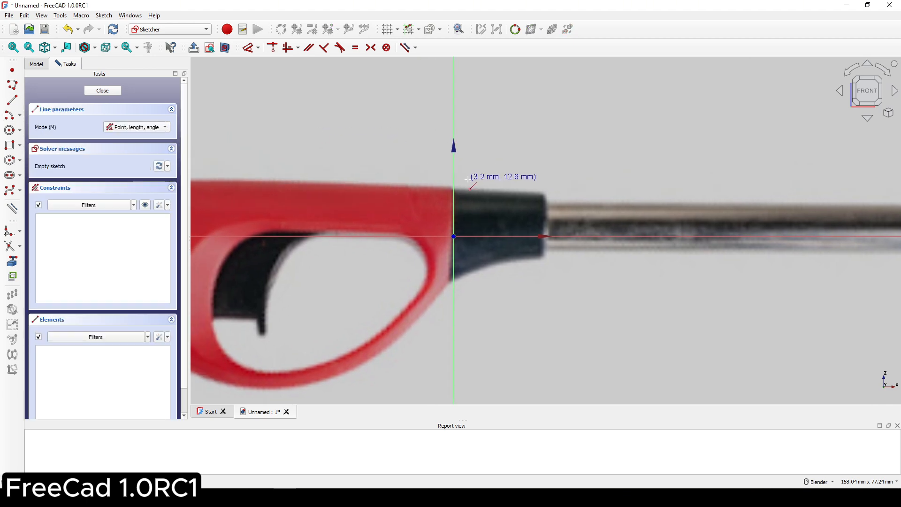
click(454, 191)
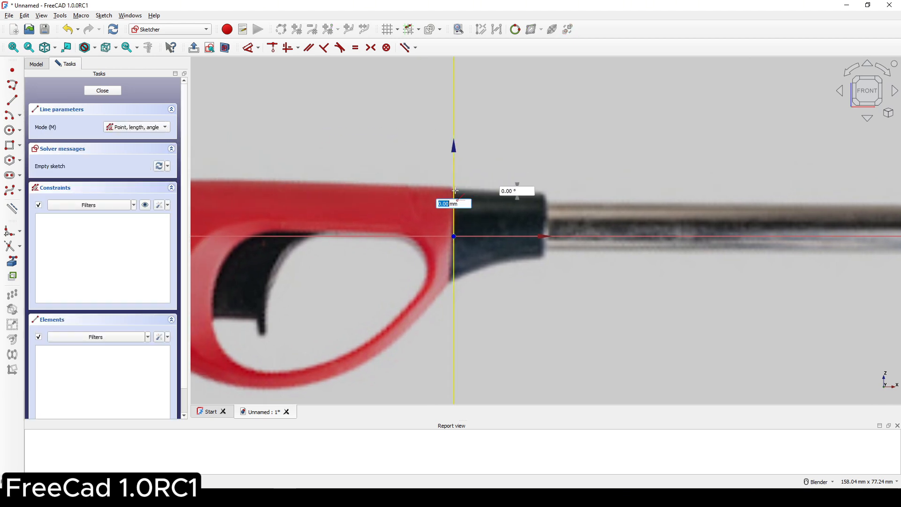
click(454, 280)
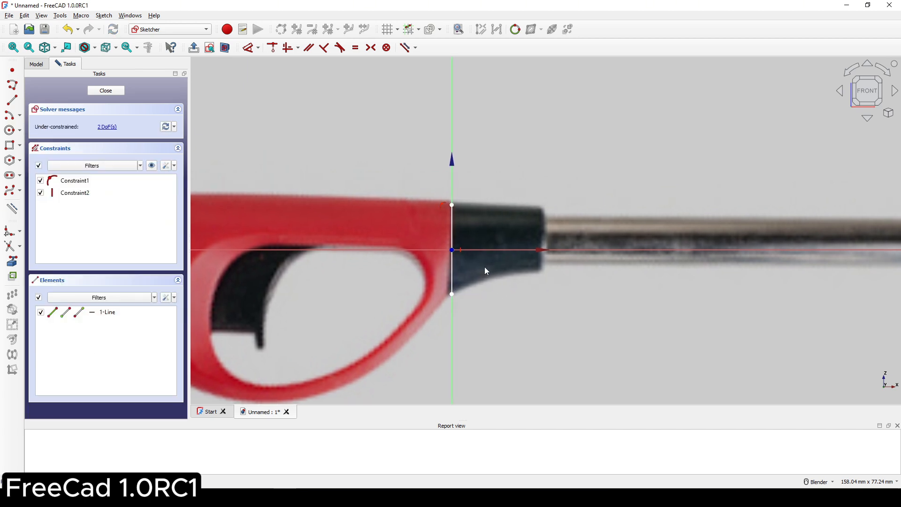
Dimension the vertical line along the collar's rear edge and set its length to 20 mm.
click(454, 266)
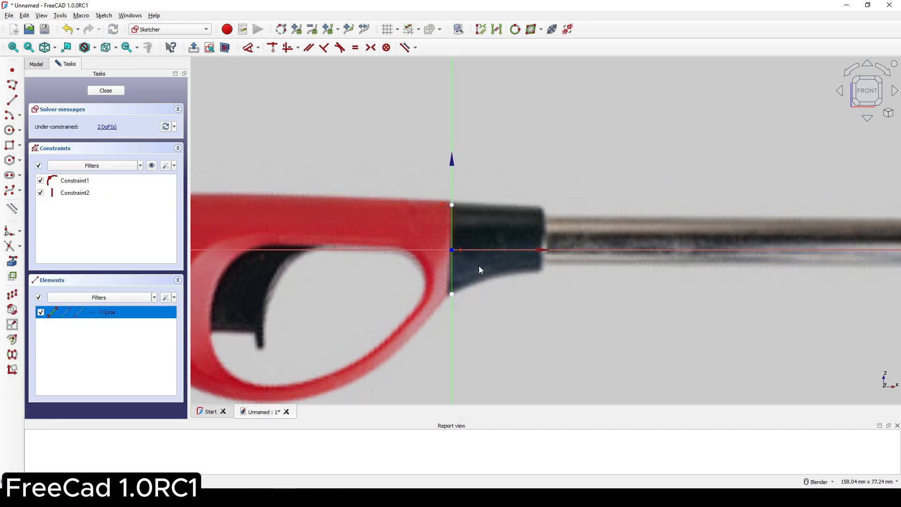
key(d)
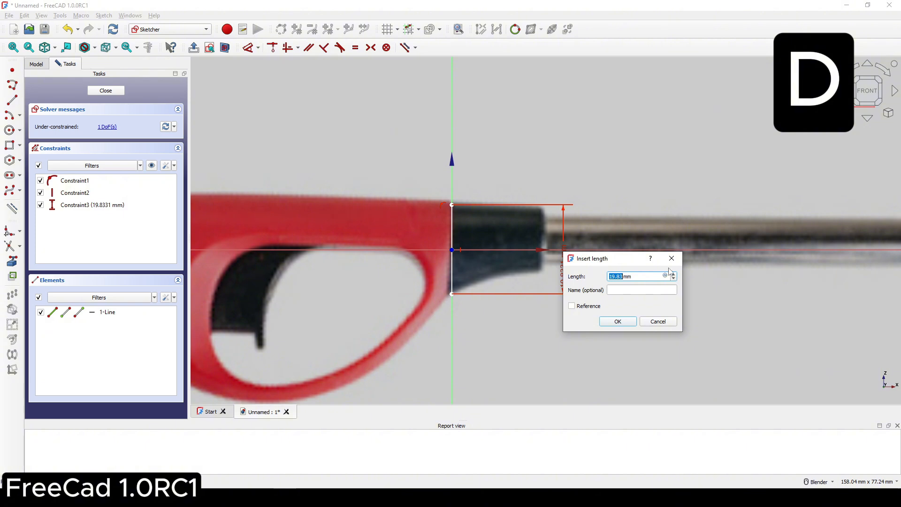
text(20)
click(618, 321)
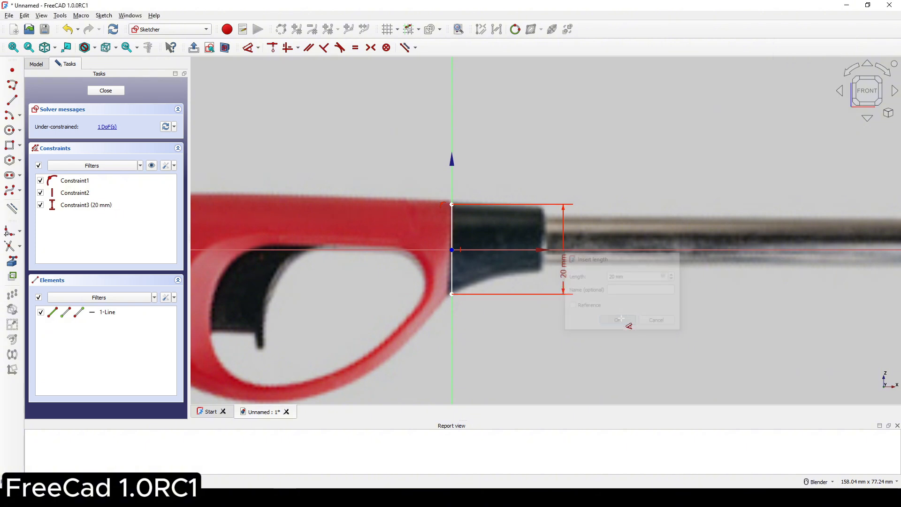
Make the line's two endpoints symmetric about the sketch origin and close the sketch.
scroll(473, 256, up, 1)
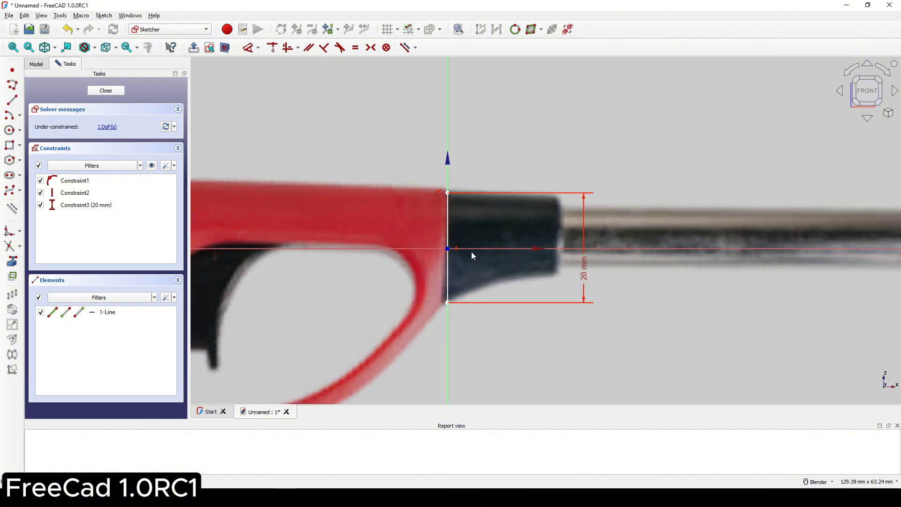
click(449, 194)
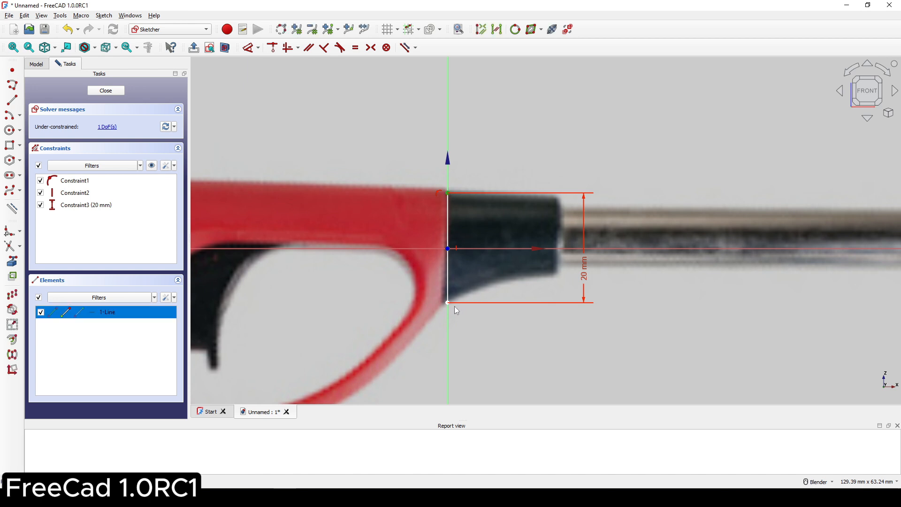
click(493, 249)
key(s)
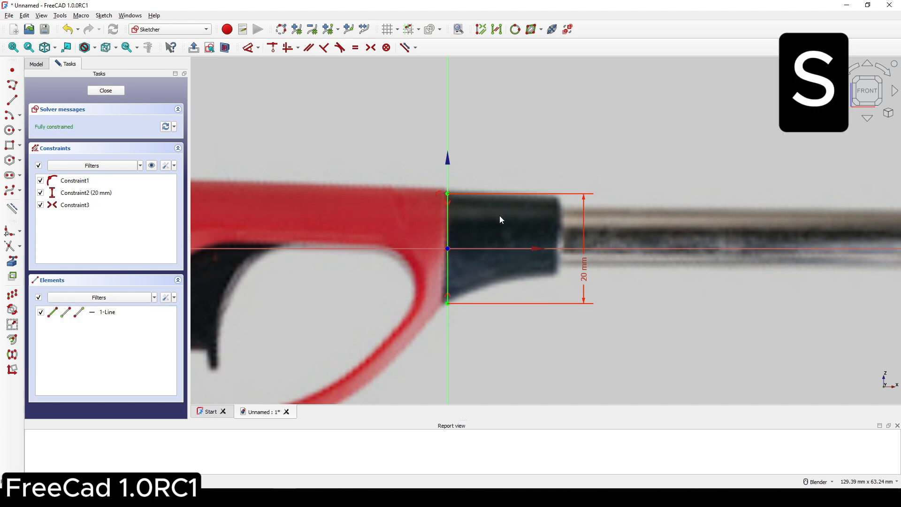
scroll(536, 220, down, 2)
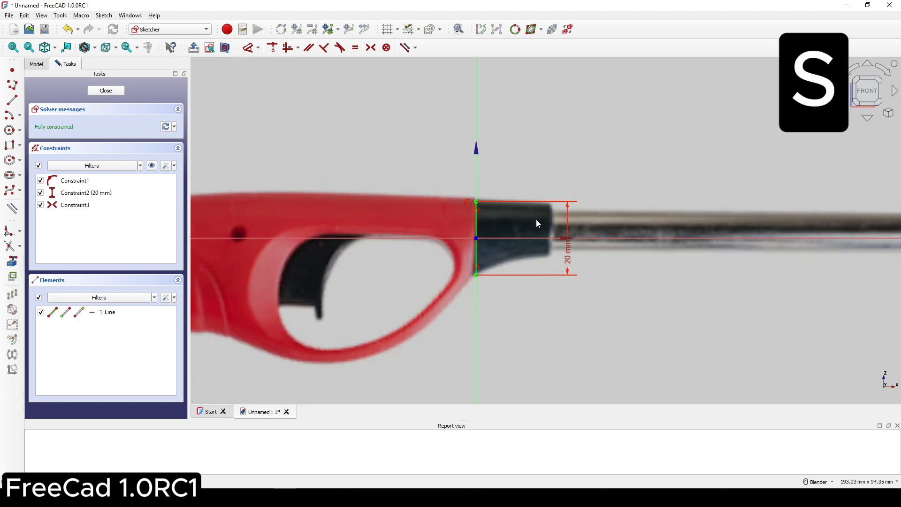
scroll(535, 230, up, 1)
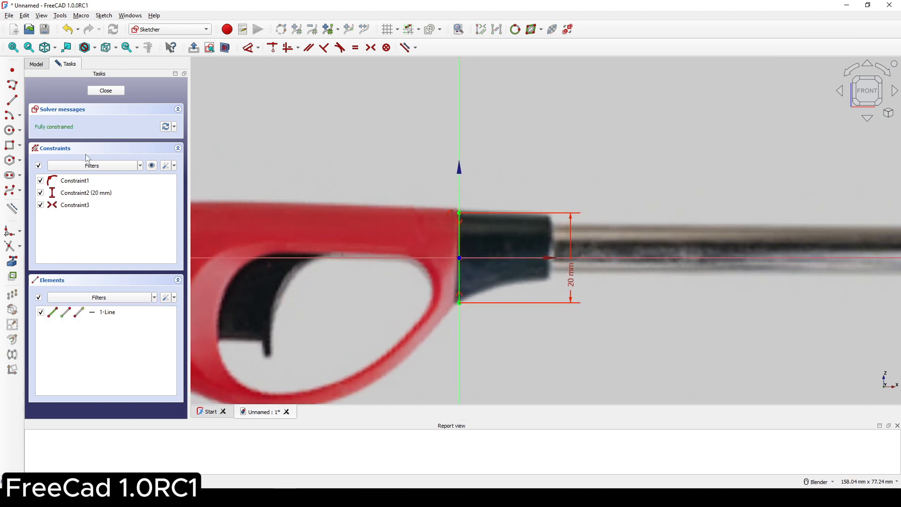
click(106, 90)
Transform the gasLighter image, nudging it down and along X to fit the collar's rear edge to the sketched line, and apply it.
scroll(477, 202, up, 3)
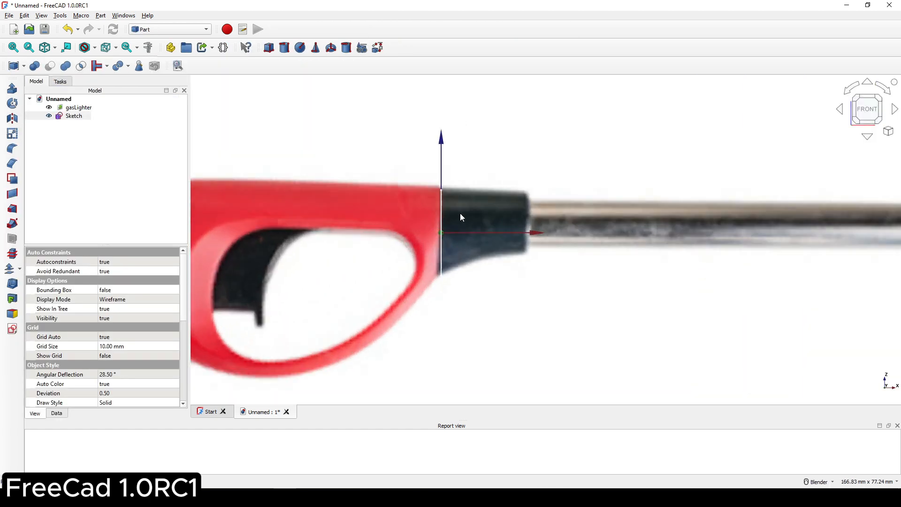
scroll(463, 215, up, 2)
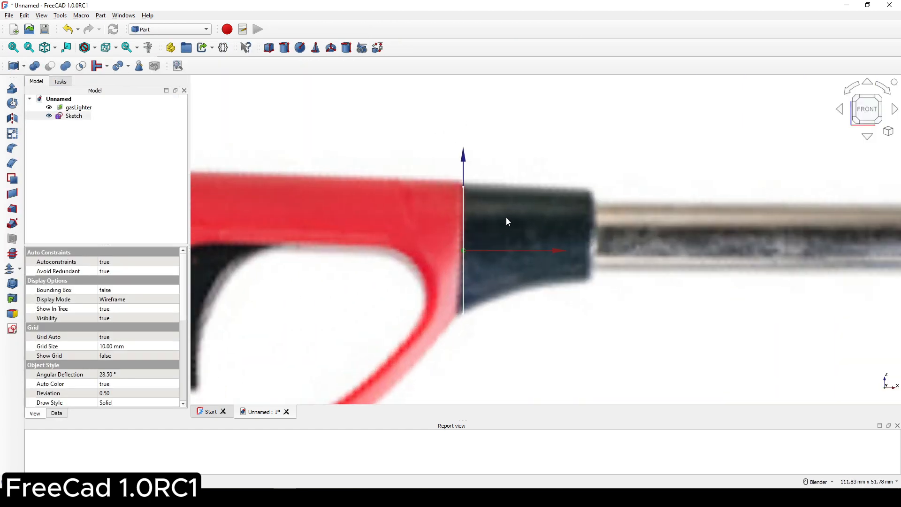
click(75, 107)
right_click(74, 108)
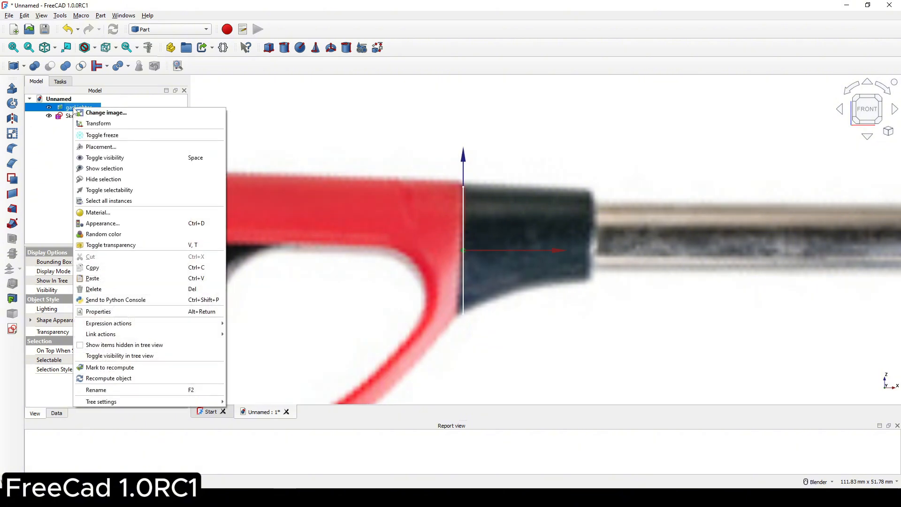
click(98, 123)
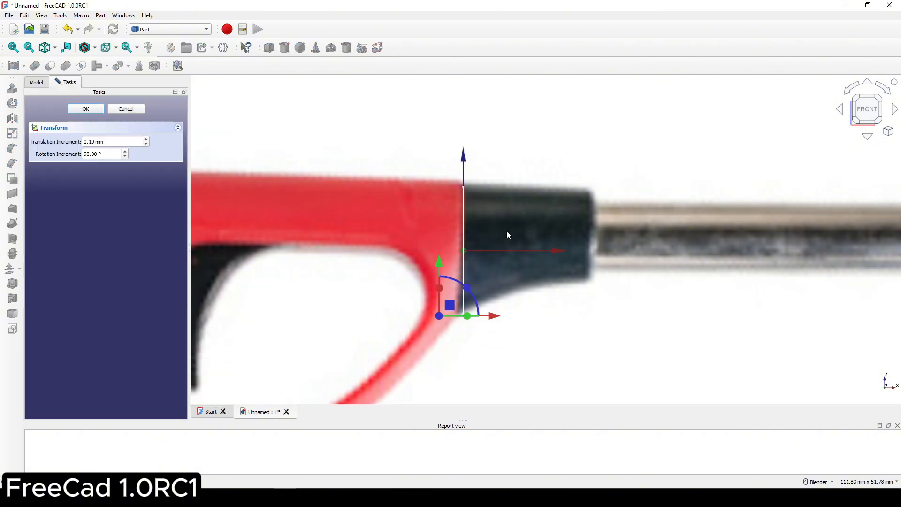
scroll(460, 266, up, 1)
drag(423, 292, 423, 301)
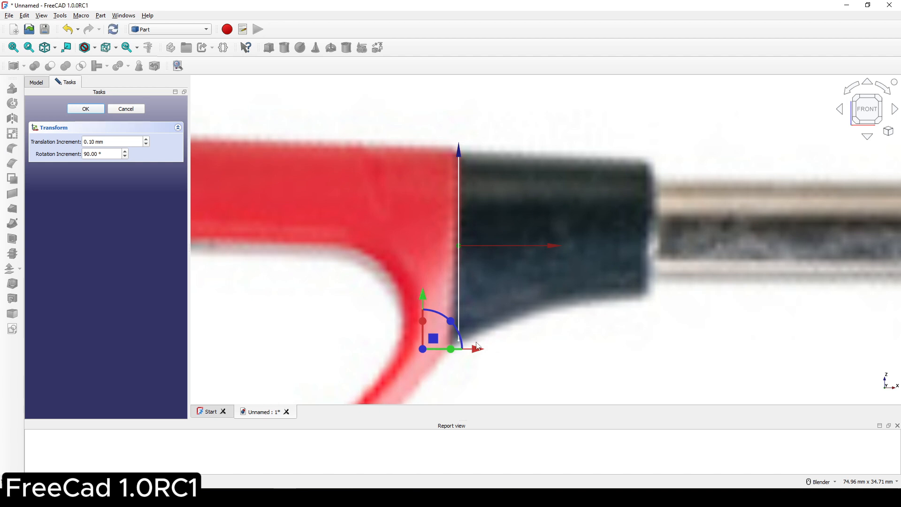
drag(476, 351, 477, 353)
click(86, 108)
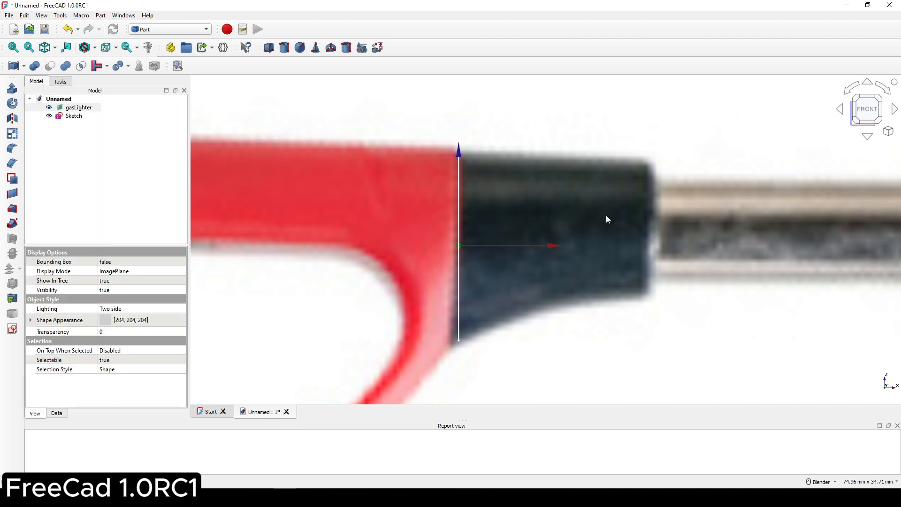
Rename the sketch containing the collar's vertical line as RefLine.
scroll(606, 215, down, 5)
scroll(495, 210, down, 5)
click(751, 216)
scroll(509, 228, up, 3)
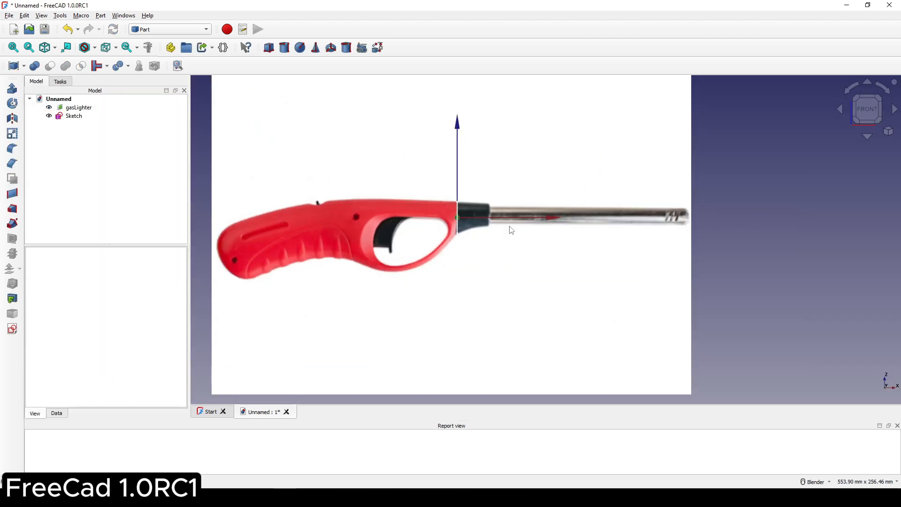
scroll(510, 229, down, 3)
middle_drag(508, 259, 478, 263)
scroll(480, 265, up, 2)
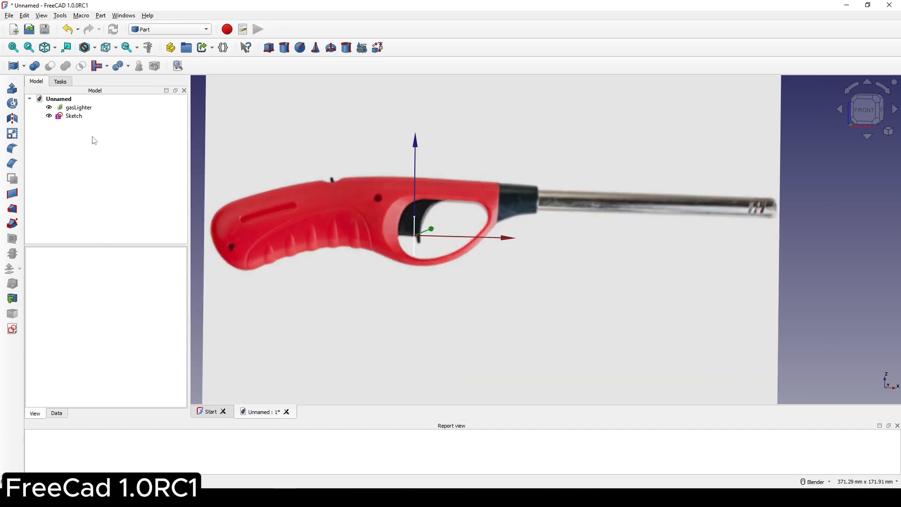
right_click(70, 120)
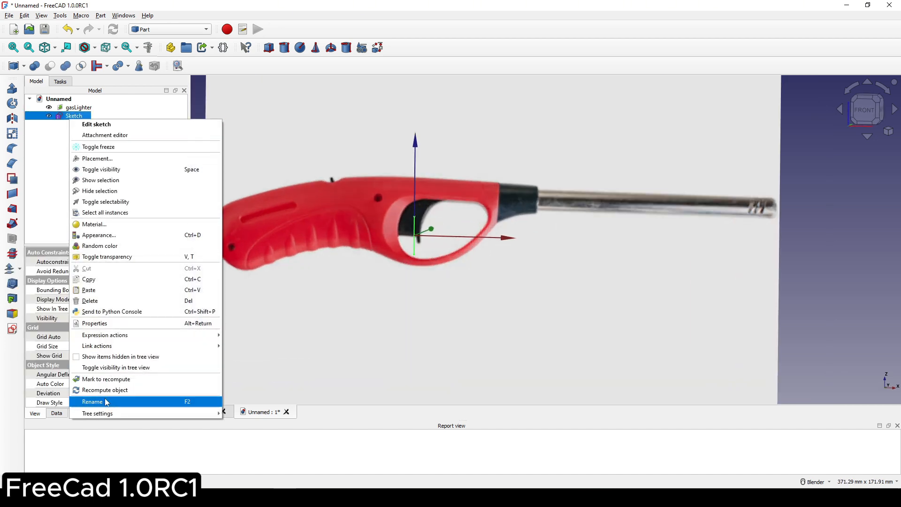
click(106, 402)
text(R)
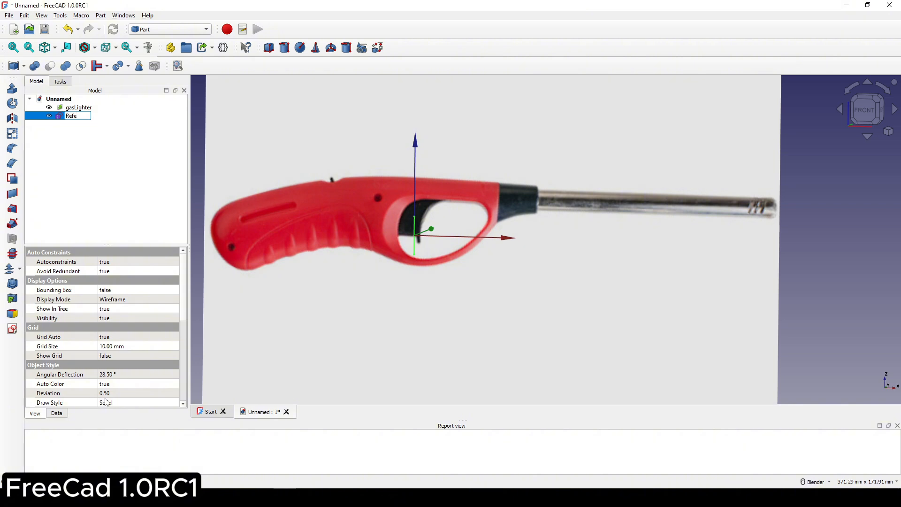
text(efLine)
key(Return)
click(809, 248)
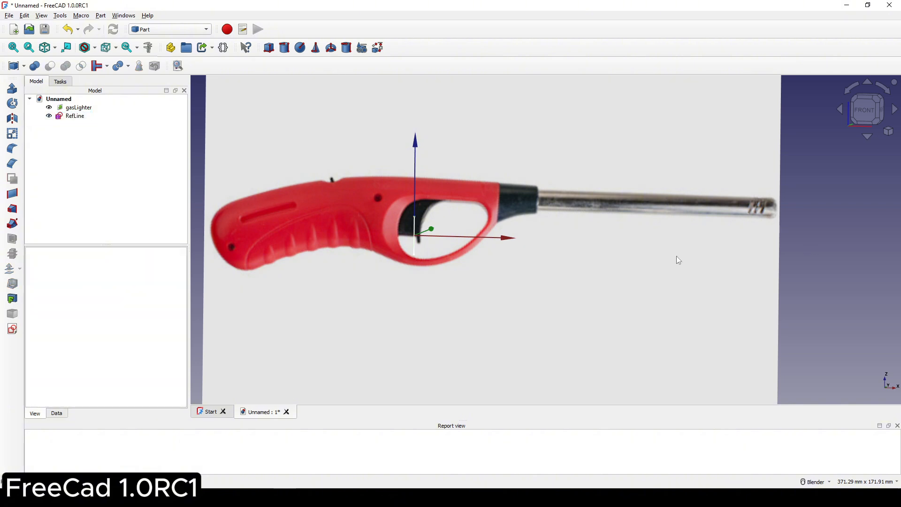
Create a new sketch on the YZ plane with zero offset.
shift+middle_drag(504, 229, 605, 261)
click(12, 328)
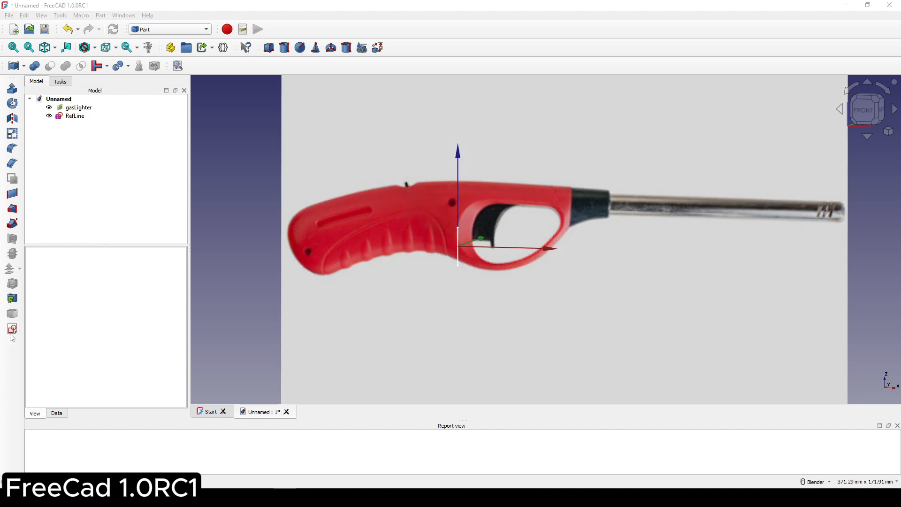
click(430, 246)
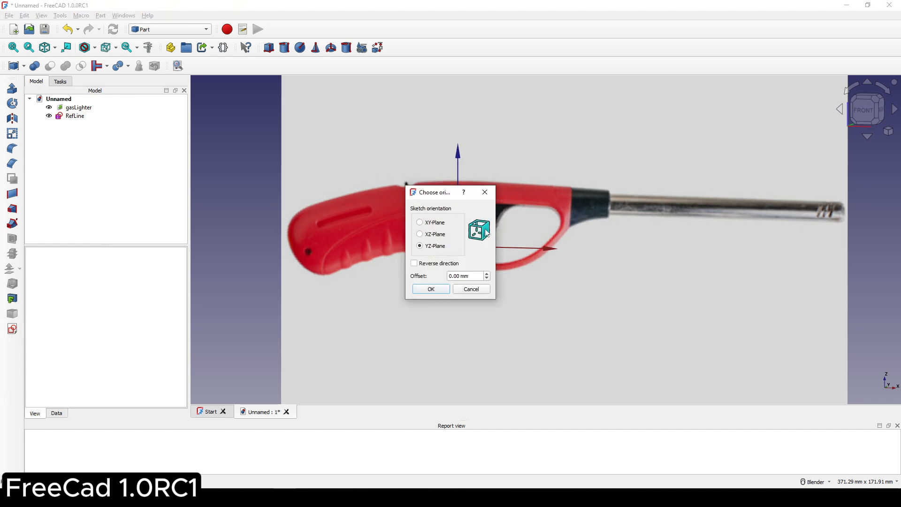
click(431, 290)
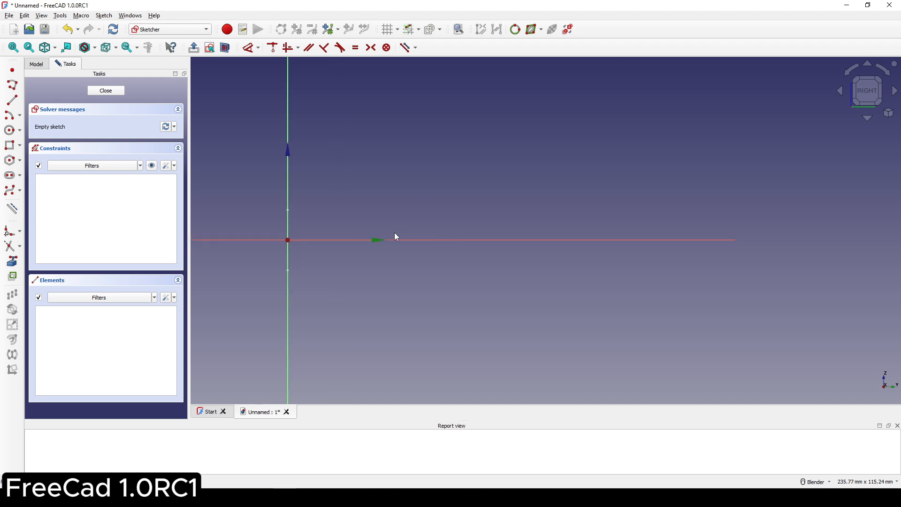
Bring the RefLine's vertical line into the new sketch as external geometry.
shift+middle_drag(394, 233, 511, 226)
click(13, 263)
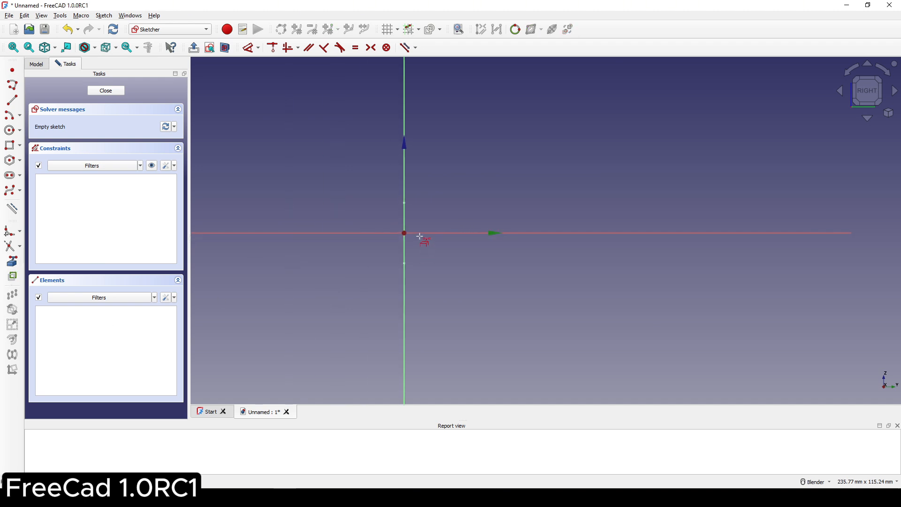
click(405, 244)
shift+middle_drag(405, 225, 455, 219)
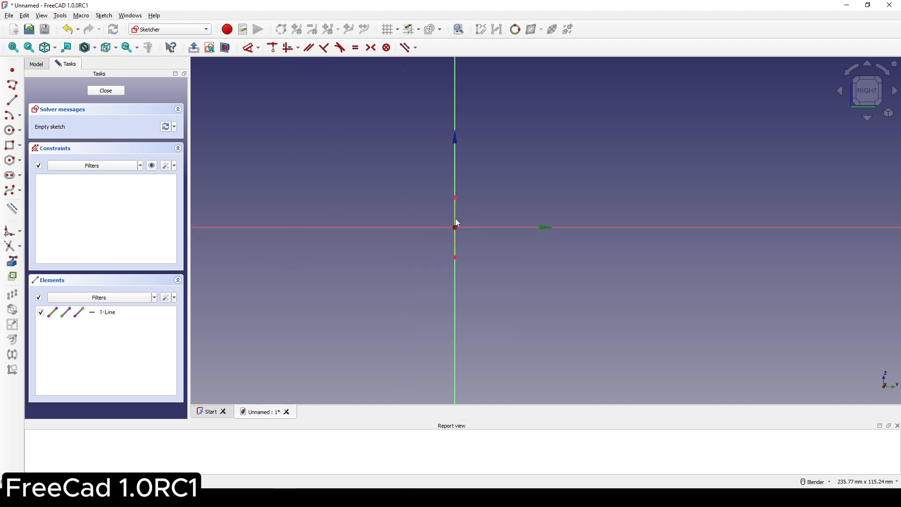
Draw an ellipse by center in the upper positive-Y quadrant, taller than wide, with its major axis roughly vertical.
click(8, 134)
click(20, 132)
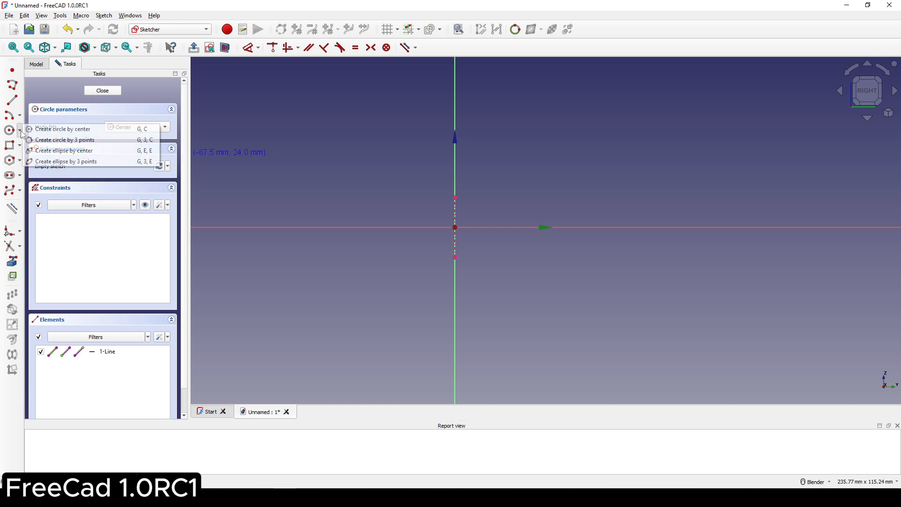
click(86, 150)
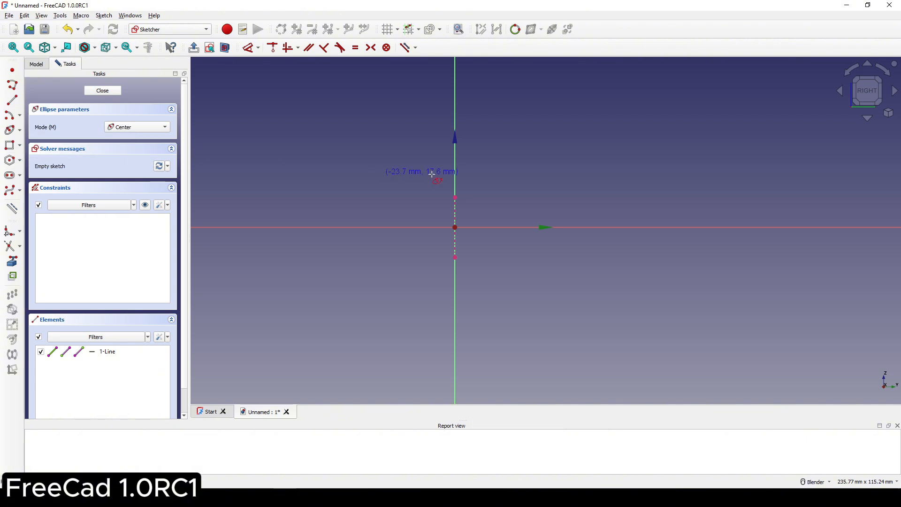
scroll(518, 181, up, 1)
click(507, 168)
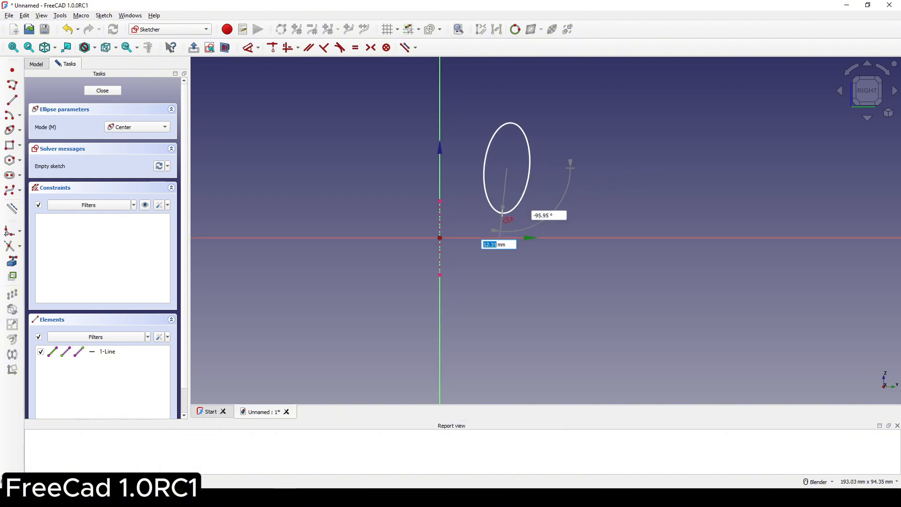
click(506, 219)
click(537, 173)
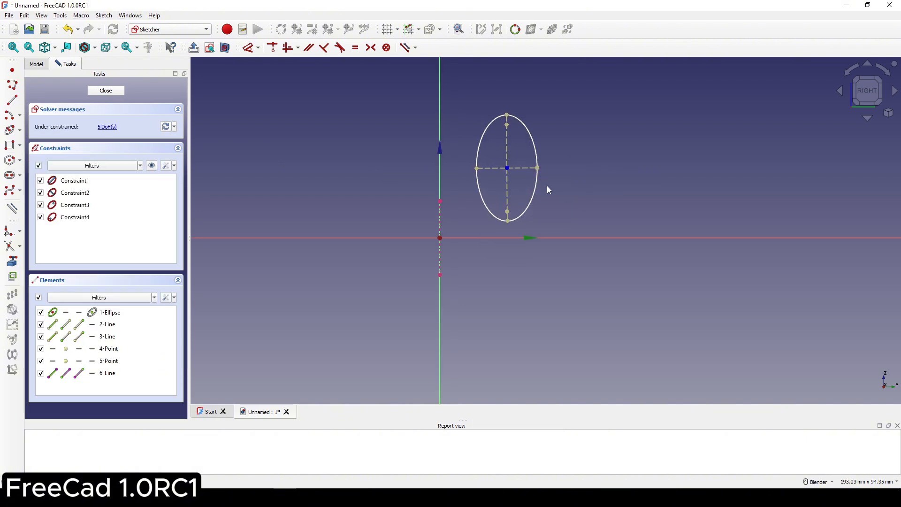
Constrain the ellipse's major axis vertical and equal in length to the projected reference line.
click(507, 193)
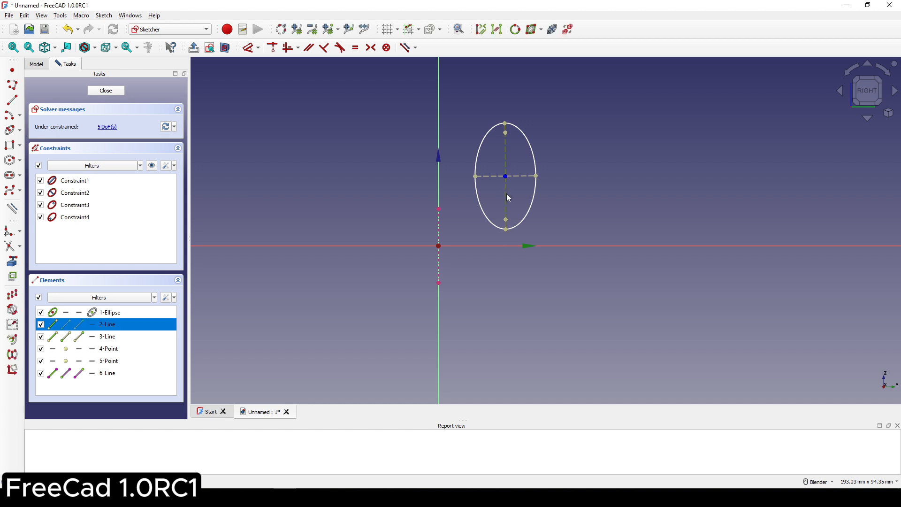
key(v)
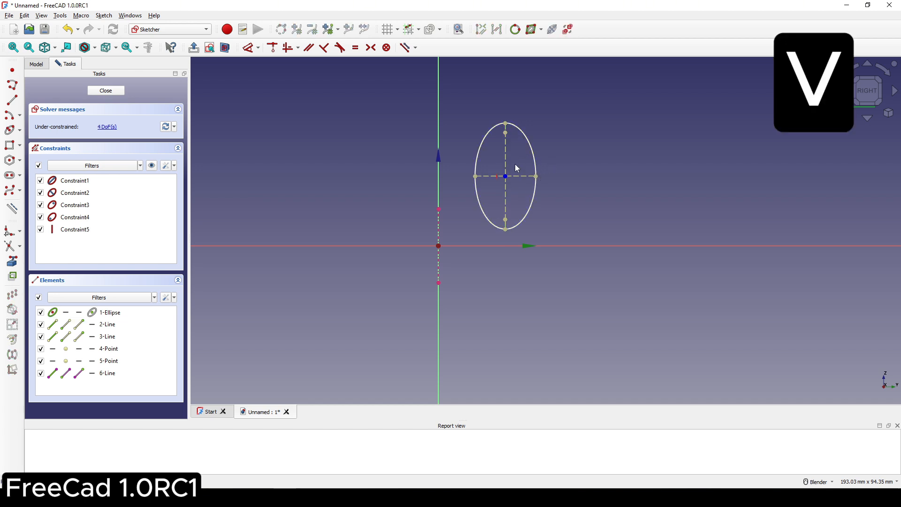
click(506, 190)
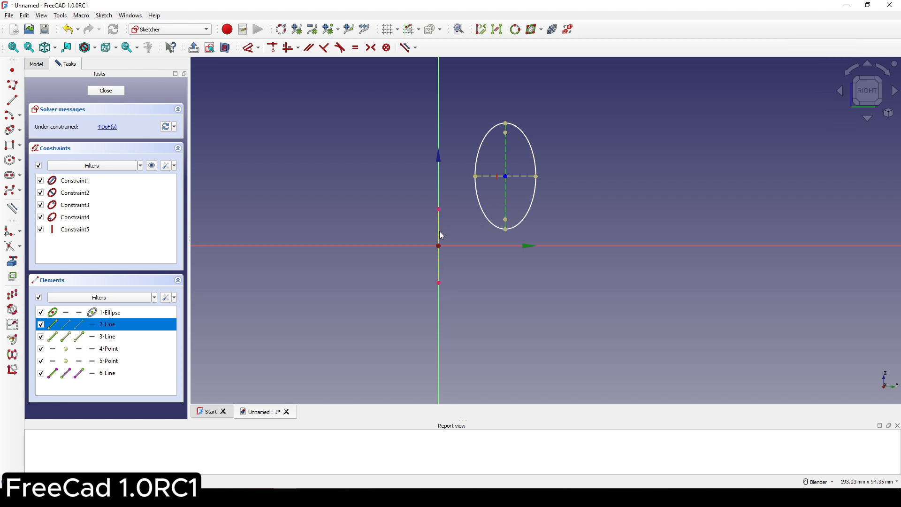
key(e)
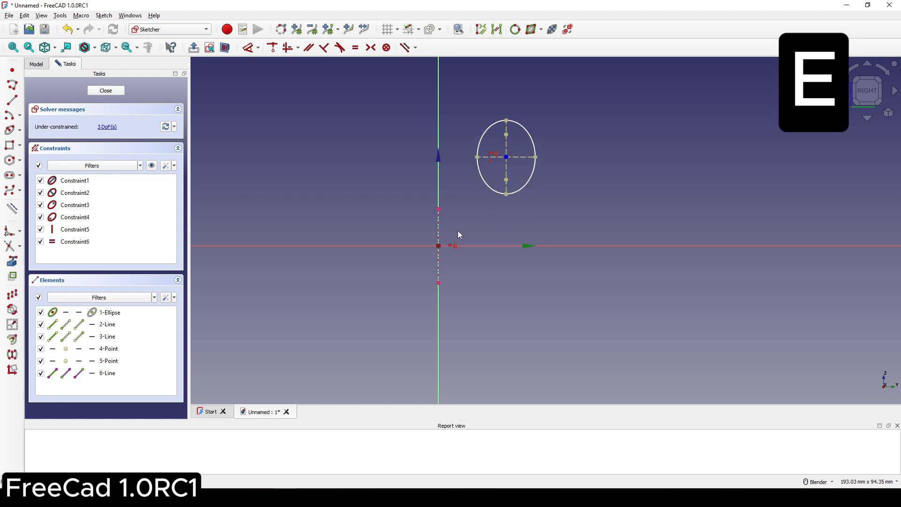
Make the ellipse's center coincident with the sketch origin and return to the straight-on right view.
click(508, 159)
middle_drag(483, 220, 479, 228)
scroll(475, 224, up, 3)
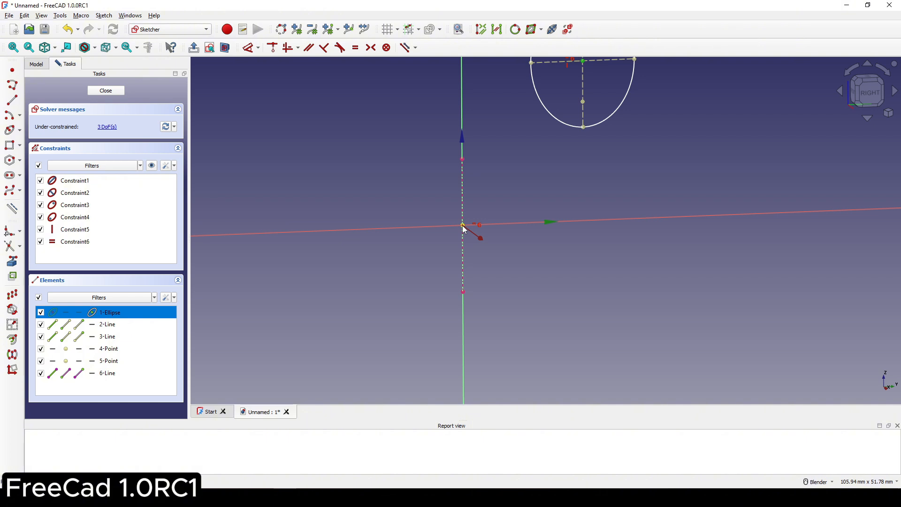
click(463, 226)
scroll(498, 221, down, 3)
key(c)
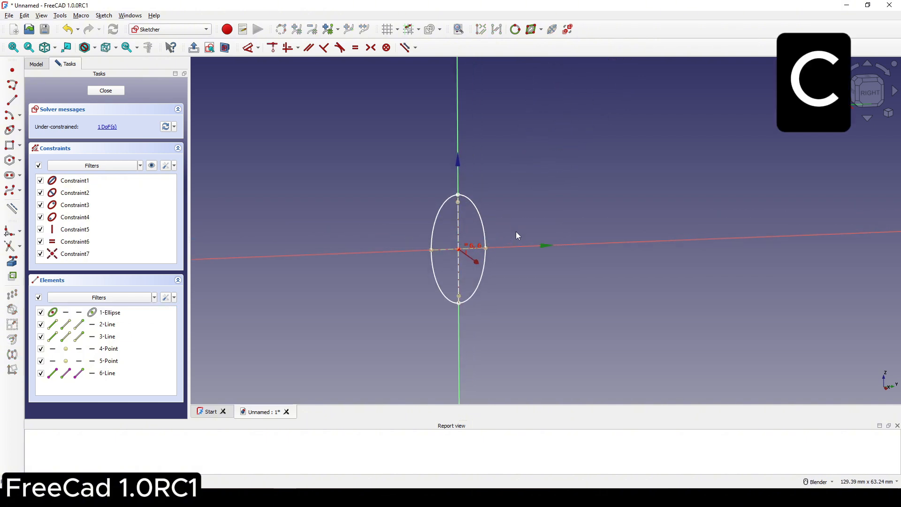
click(870, 93)
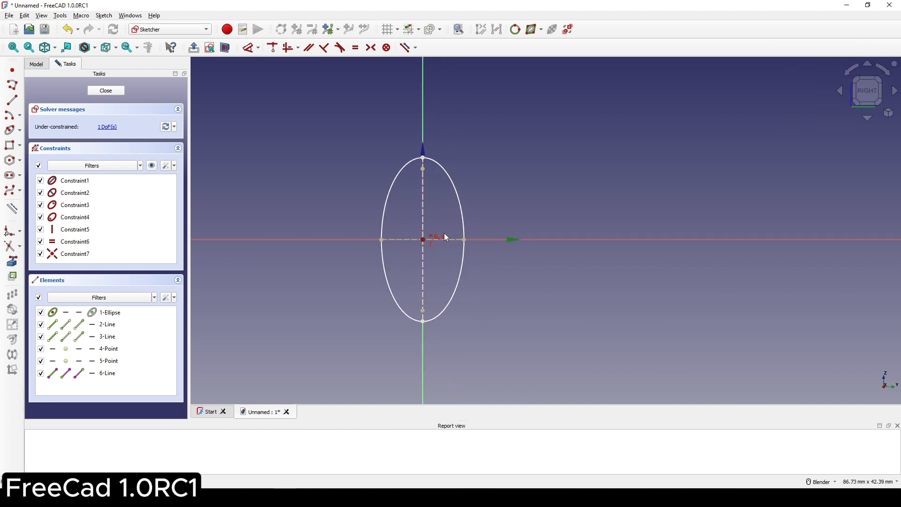
Dimension the ellipse's horizontal minor axis to 18 mm and finish the sketch.
scroll(500, 252, up, 2)
click(502, 239)
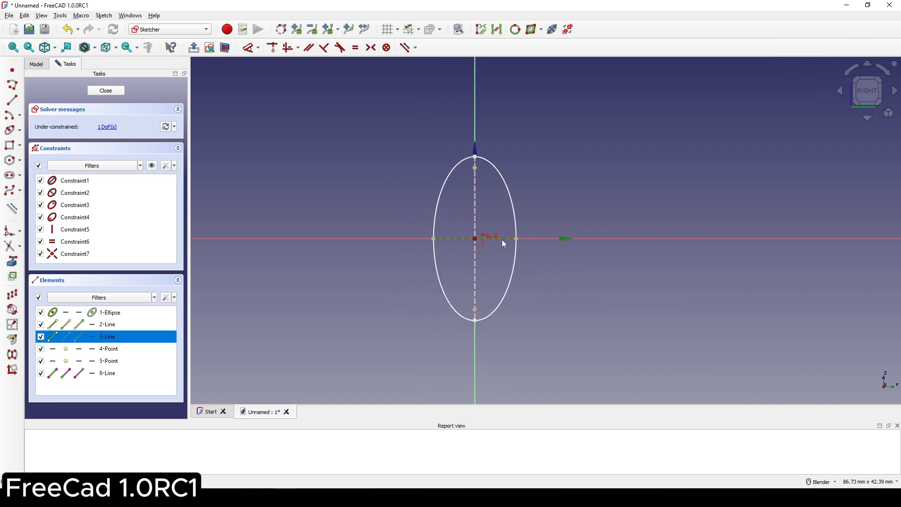
key(d)
click(624, 112)
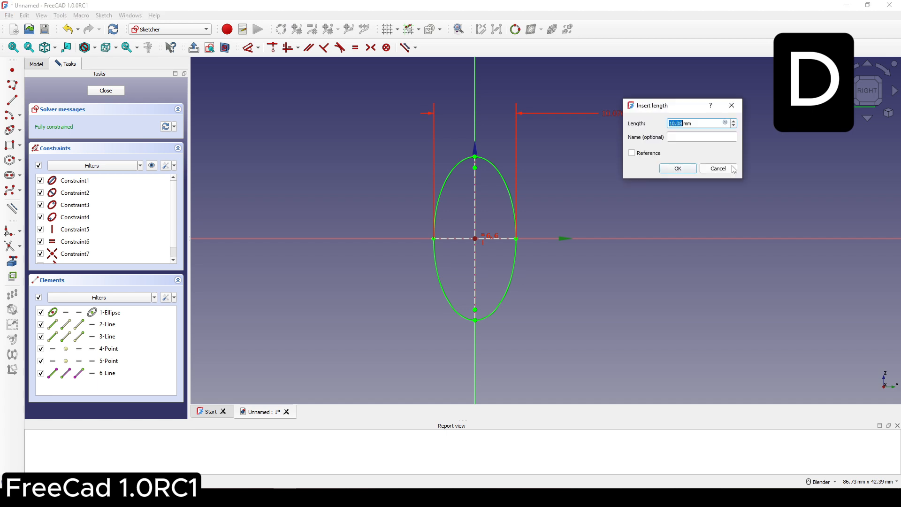
text(18)
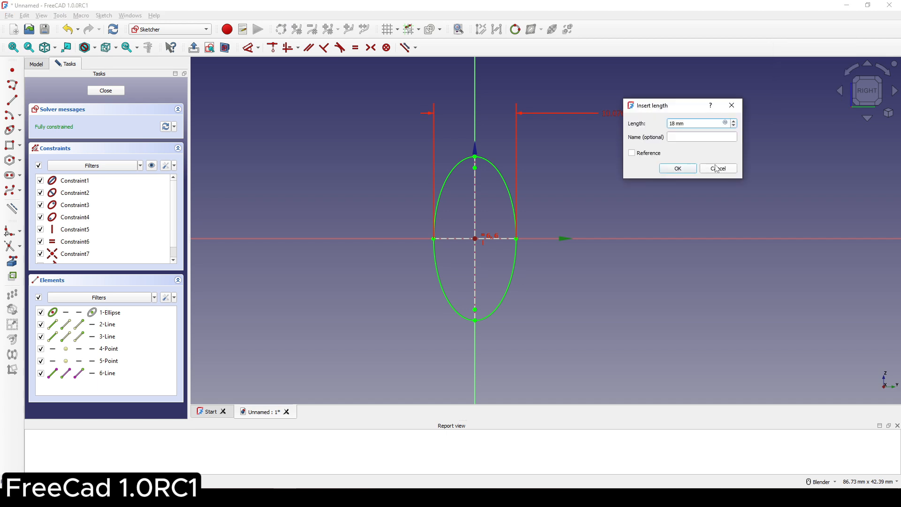
key(Return)
scroll(633, 174, down, 2)
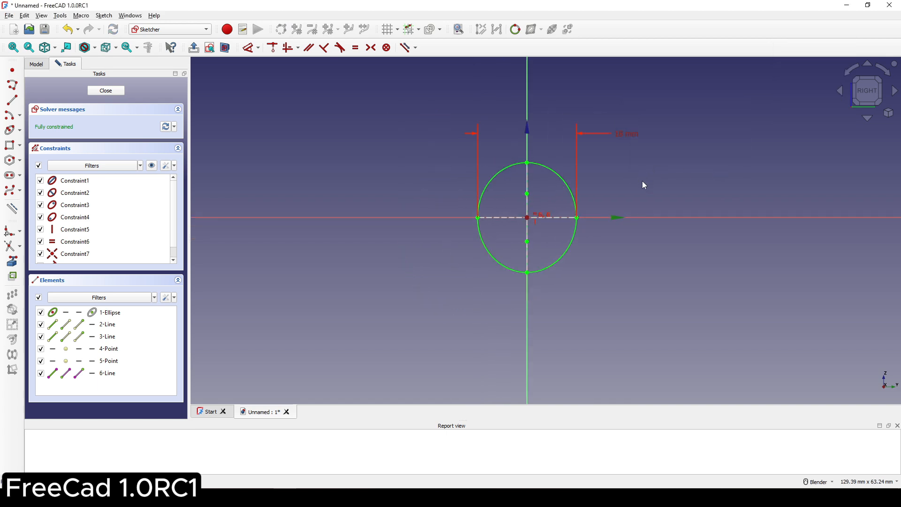
shift+middle_drag(642, 182, 643, 205)
click(108, 91)
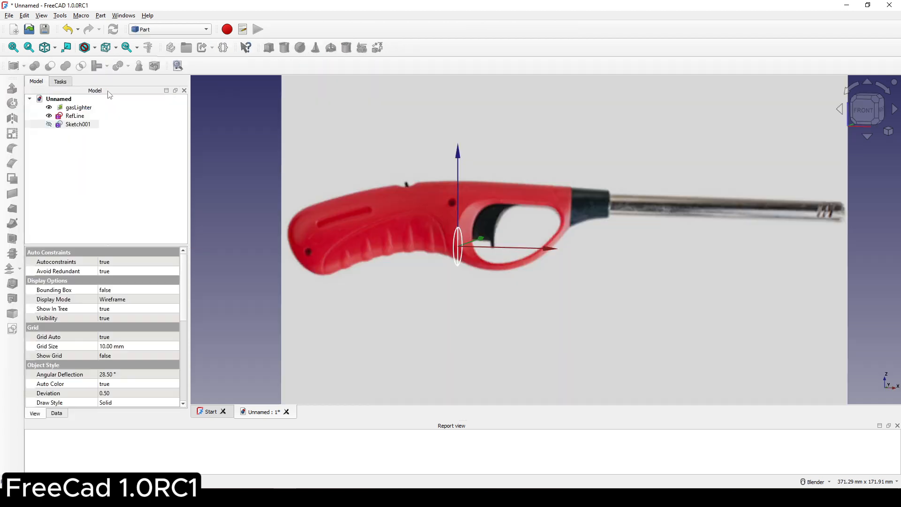
Return to the straight-on front view and create a new sketch on the XZ plane.
click(859, 213)
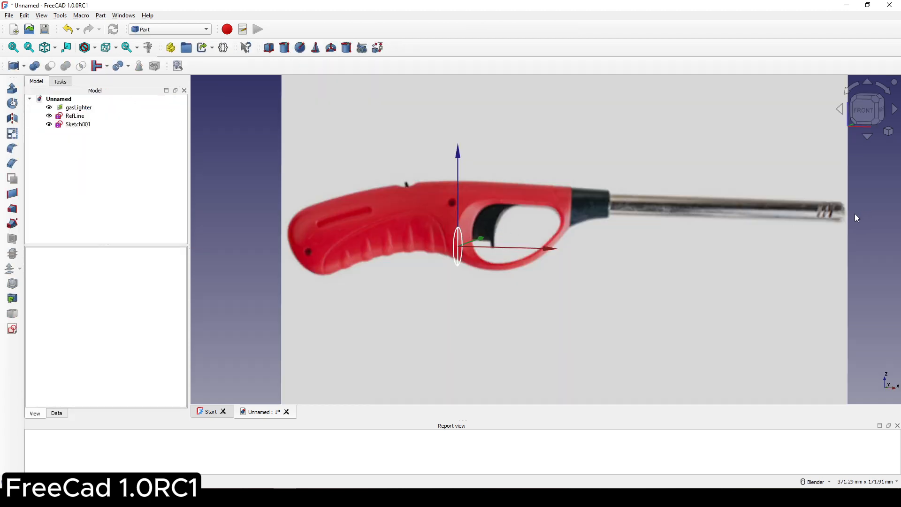
scroll(855, 213, down, 3)
click(860, 110)
scroll(758, 203, up, 3)
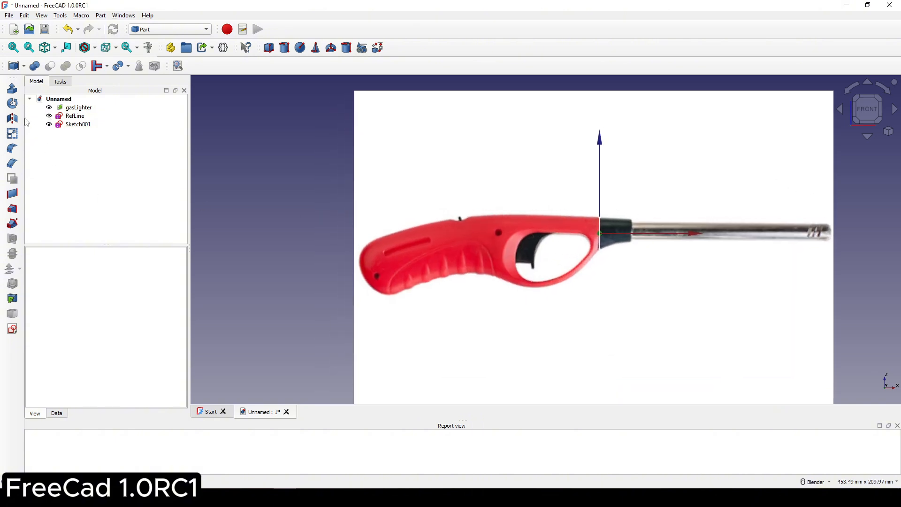
click(12, 329)
click(428, 237)
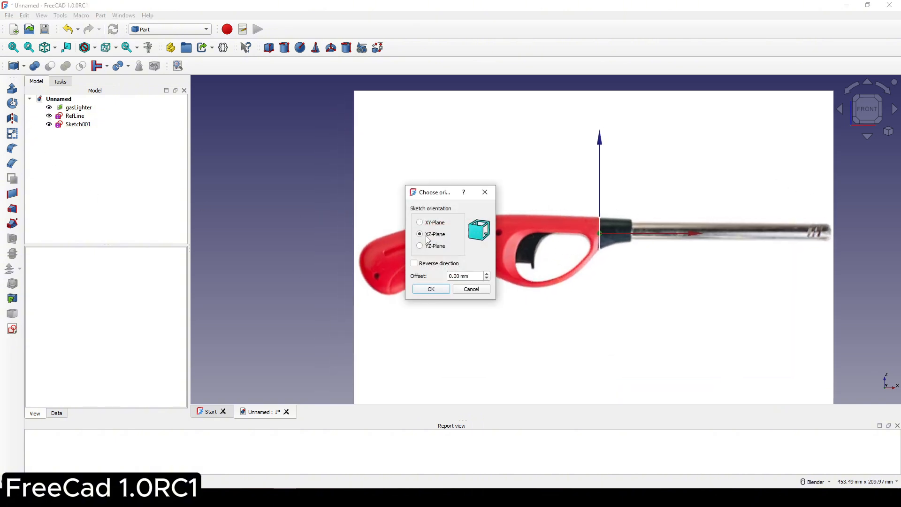
click(431, 289)
Bring the RefLine's vertical line into the XZ sketch as external geometry.
scroll(584, 246, up, 5)
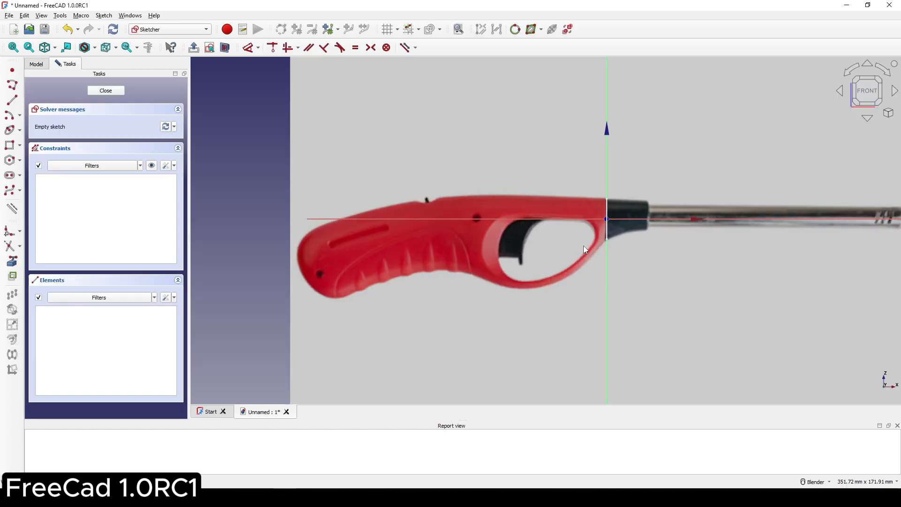
shift+middle_drag(517, 274, 529, 274)
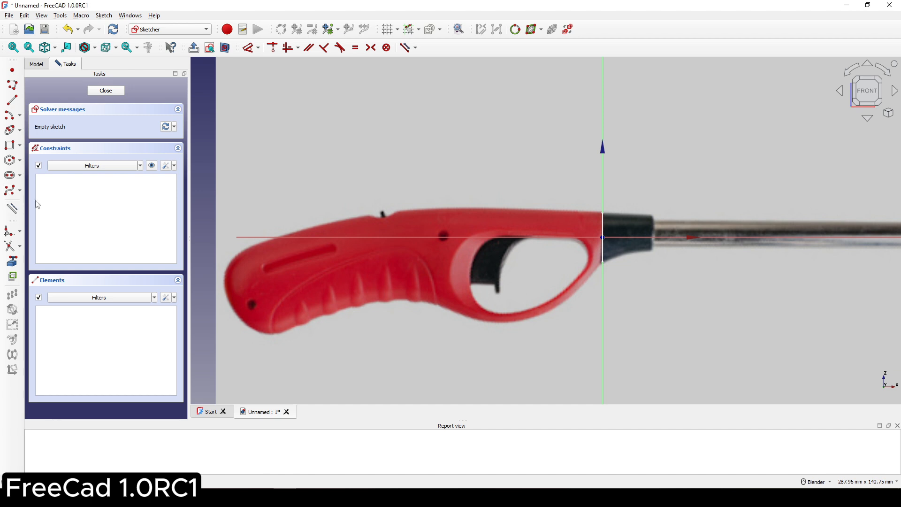
click(17, 265)
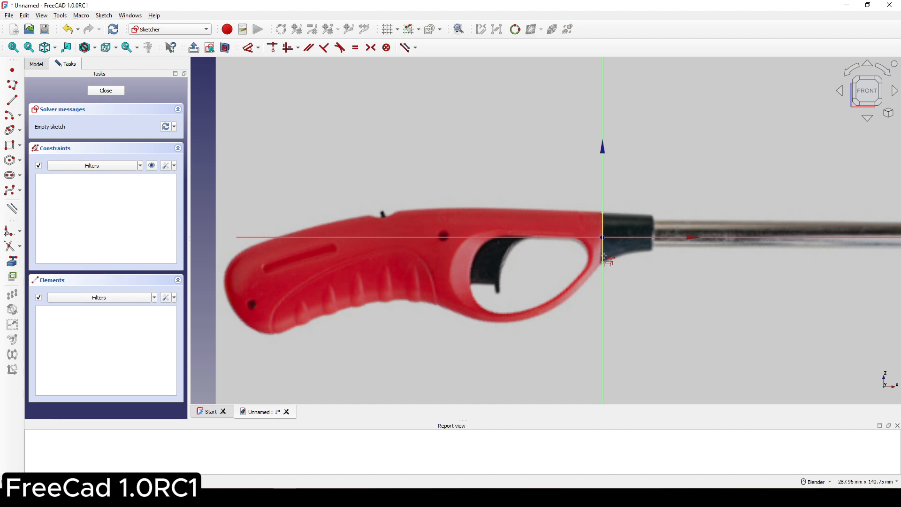
click(604, 257)
Start a degree 3 B-spline by control points at the reference line's lower endpoint and trace the trigger guard and grip underside toward the butt.
scroll(609, 276, up, 2)
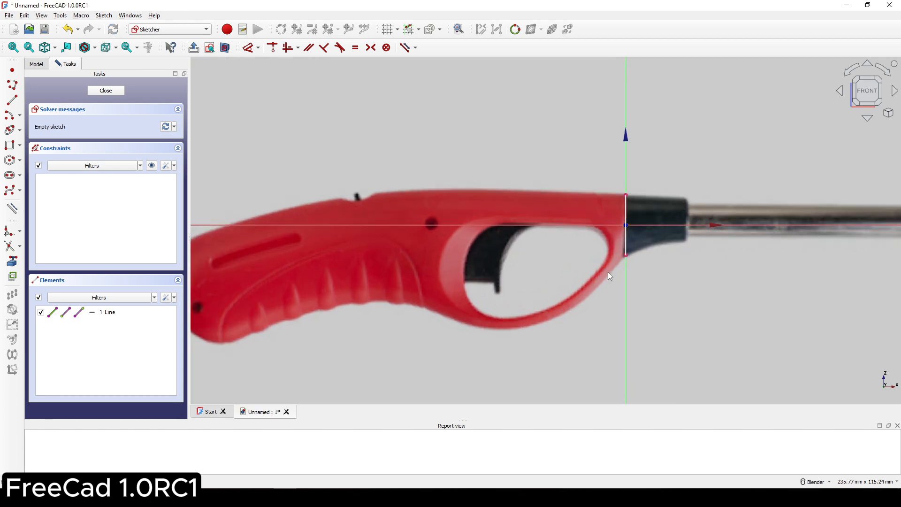
scroll(619, 269, down, 1)
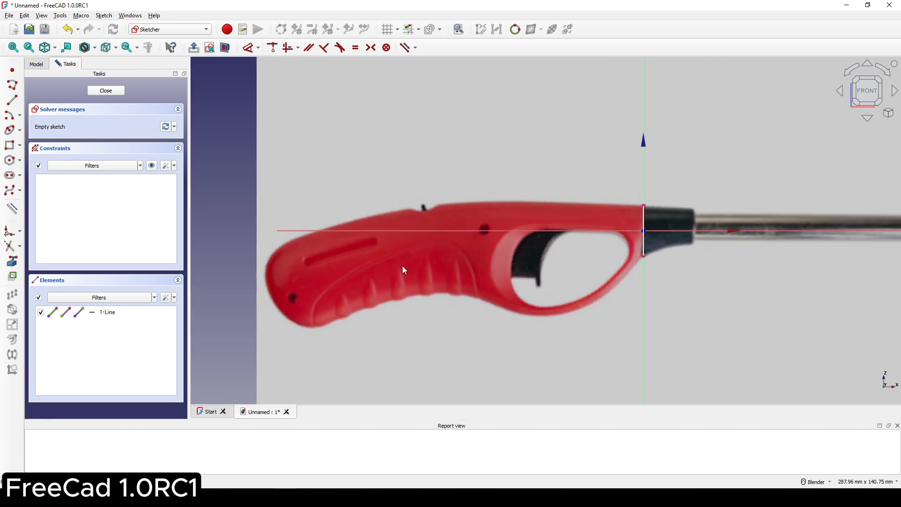
click(10, 190)
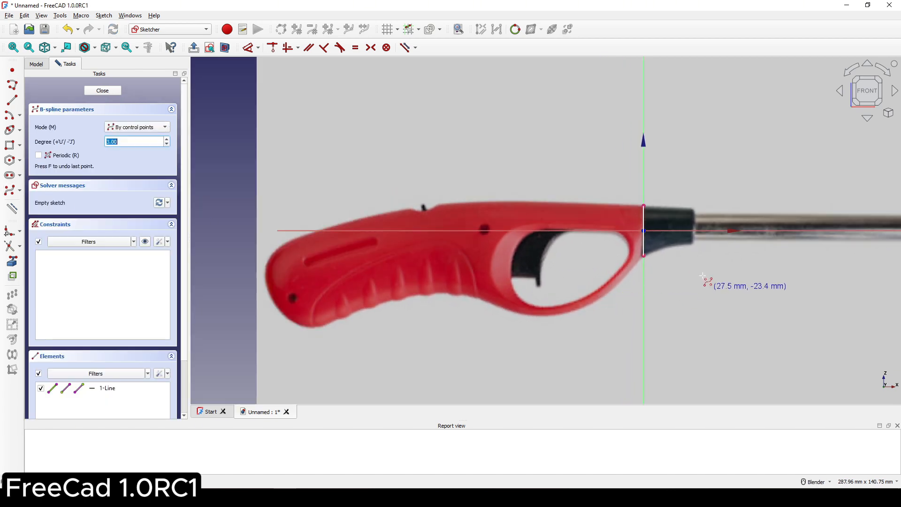
click(645, 256)
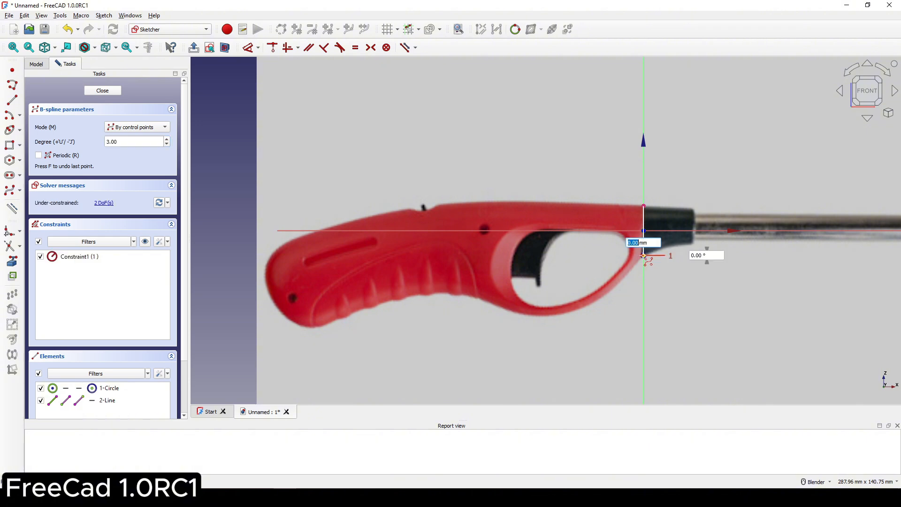
click(606, 300)
click(547, 318)
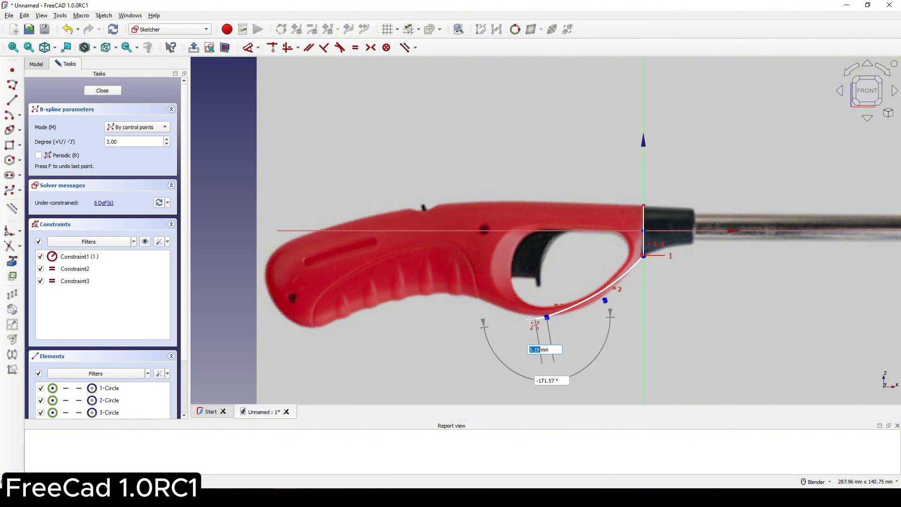
click(496, 308)
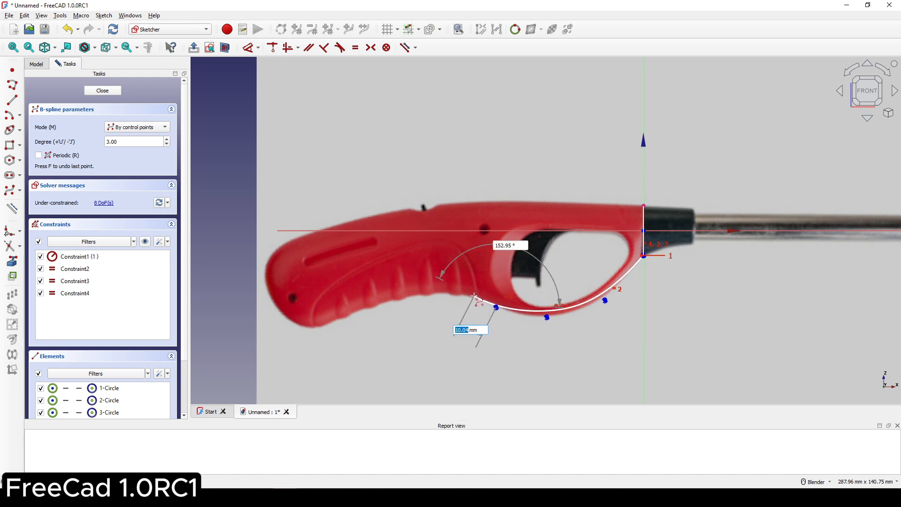
click(474, 296)
click(440, 294)
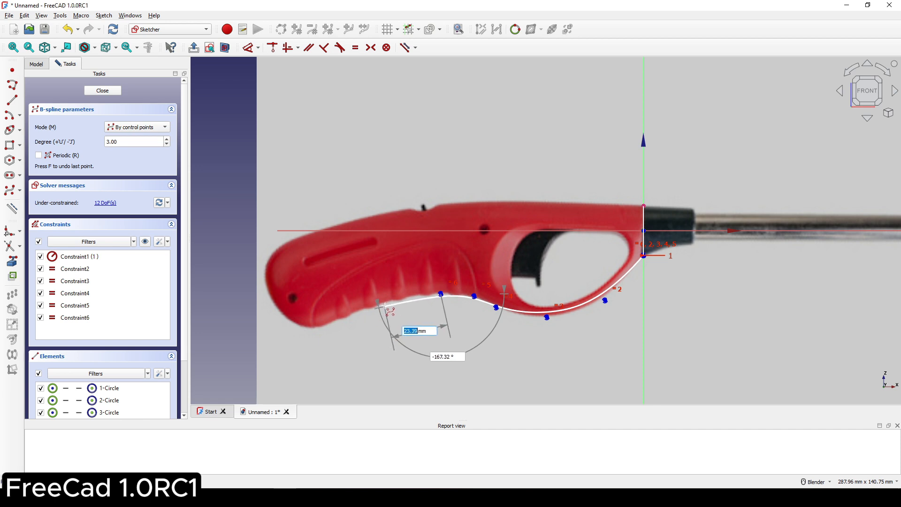
click(385, 302)
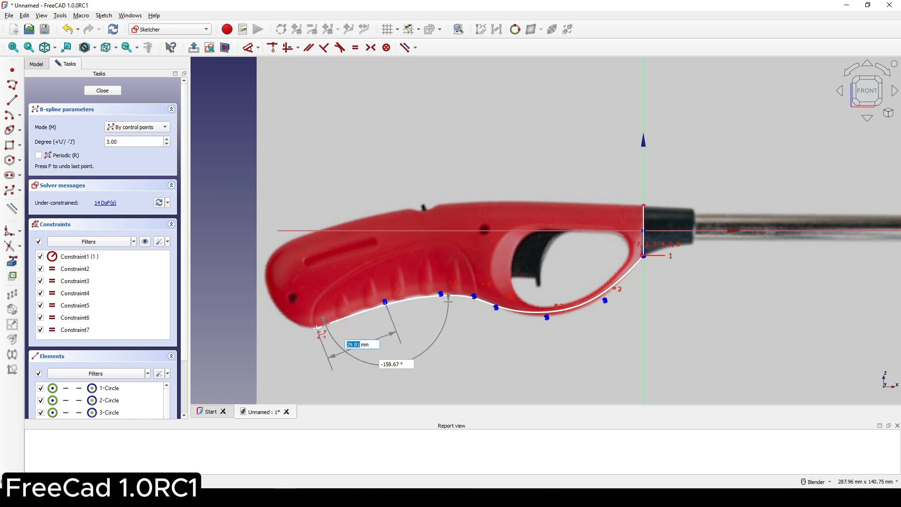
click(316, 328)
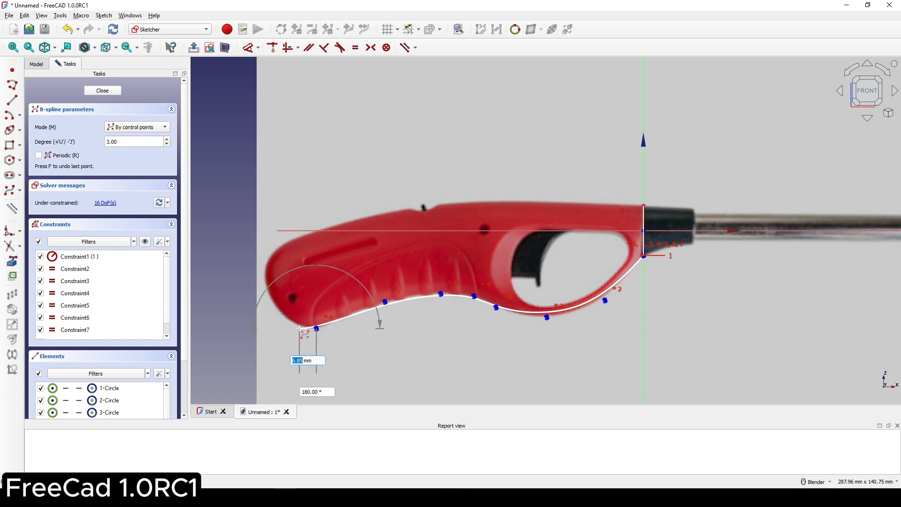
Continue the B-spline control points around the rounded butt of the handle up to its upper edge.
click(299, 328)
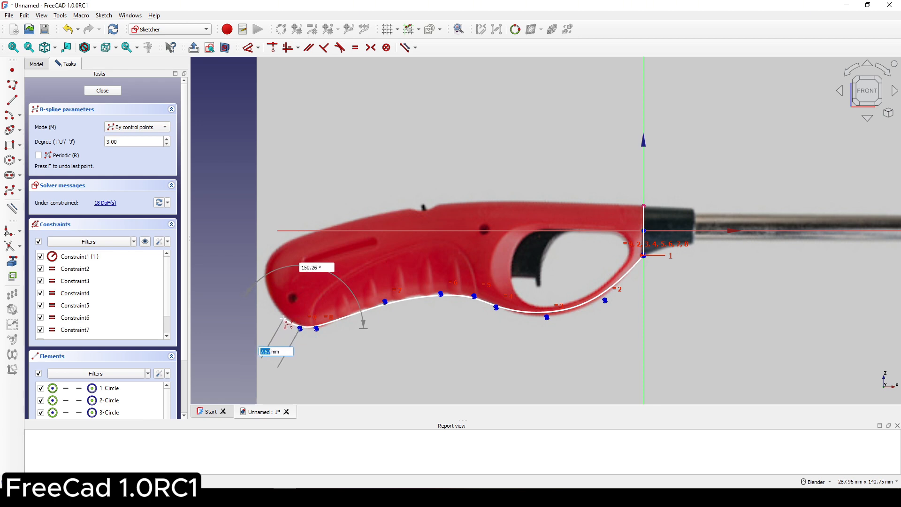
click(280, 316)
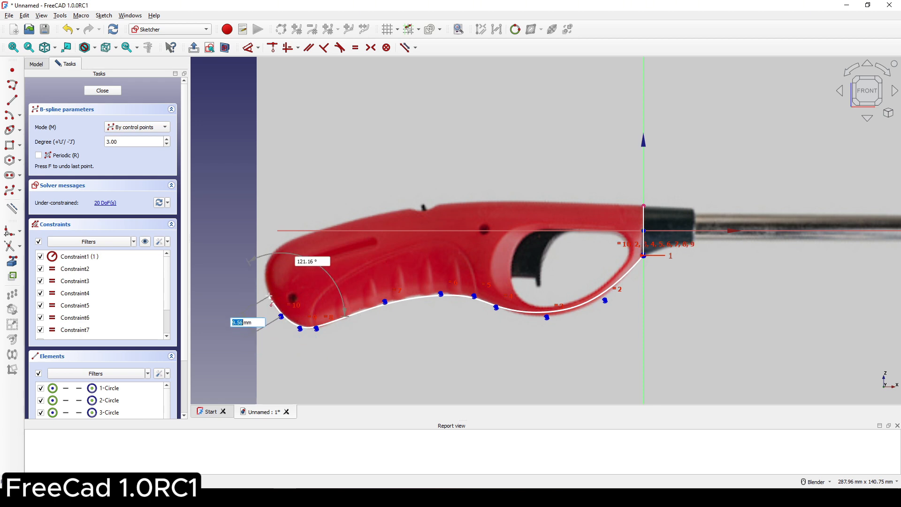
click(269, 297)
click(267, 262)
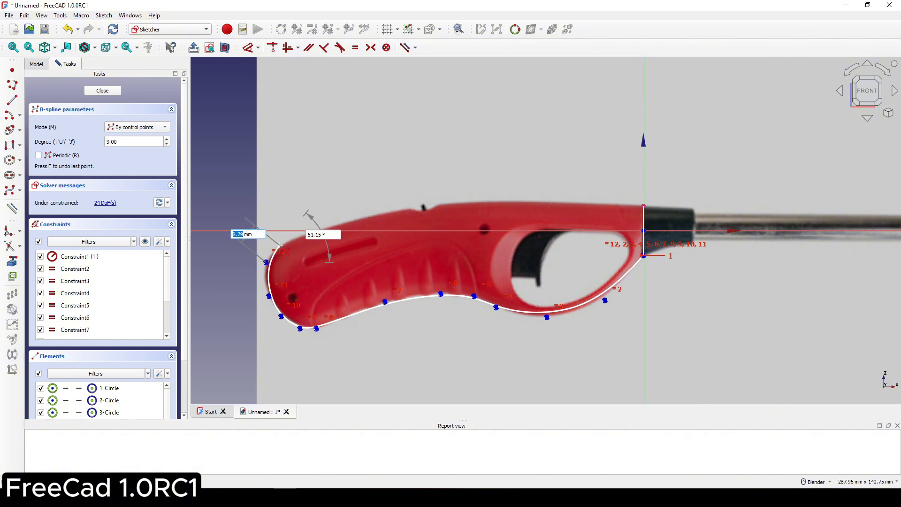
click(280, 245)
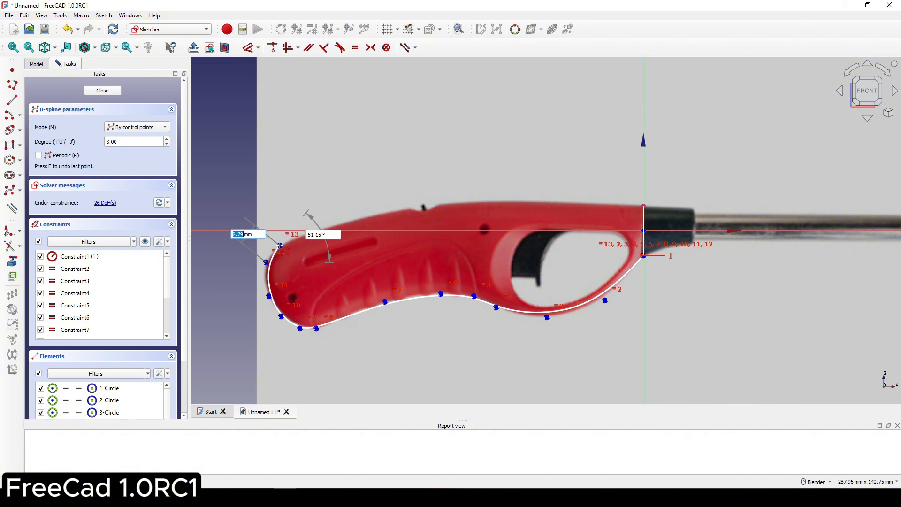
Trace the handle's upper edge to the reference line's upper endpoint and end the B-spline there.
click(358, 218)
click(478, 201)
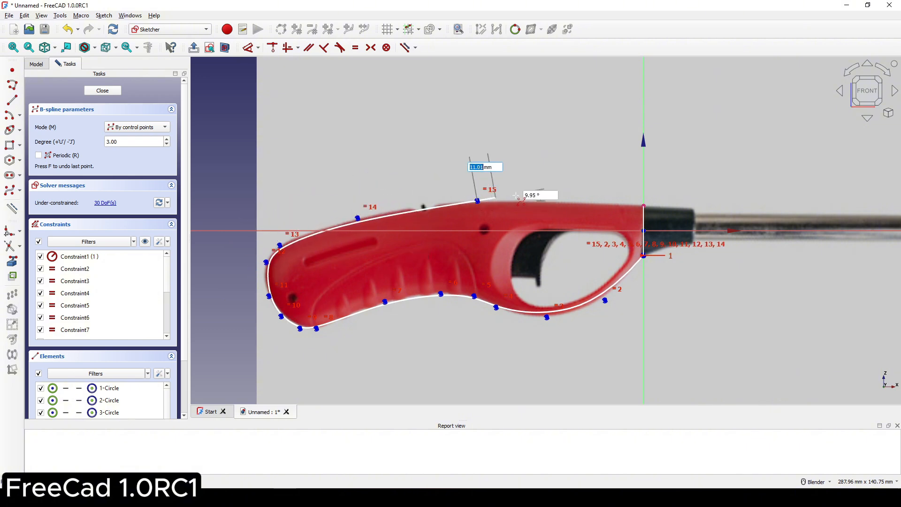
click(576, 202)
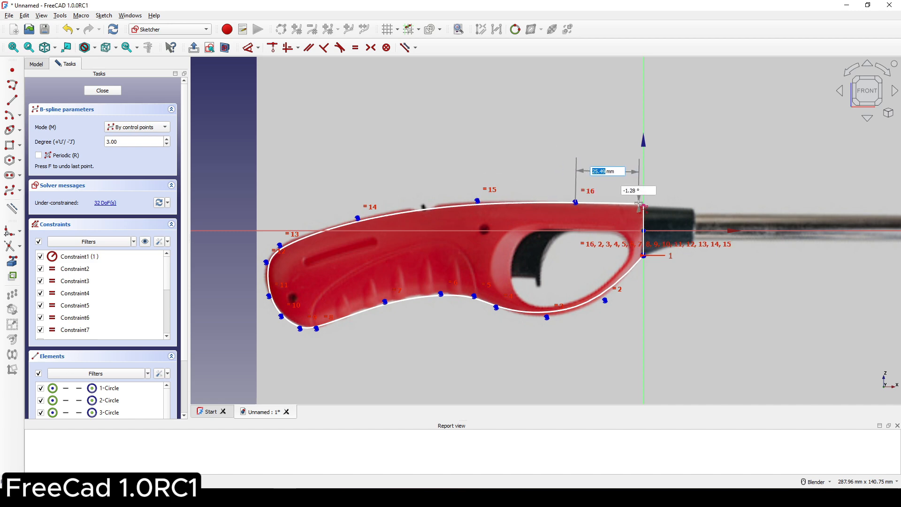
click(644, 206)
right_click(680, 202)
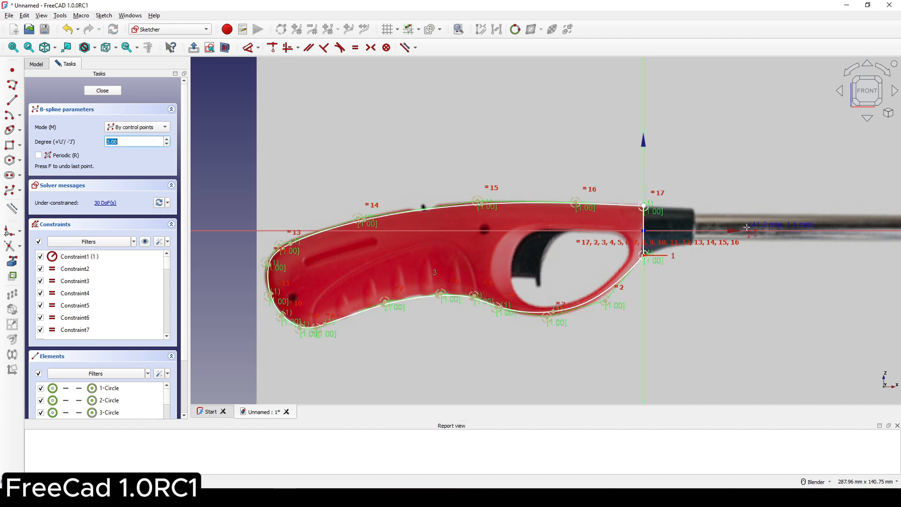
right_click(701, 305)
Move the two control points beneath the trigger guard slightly downward so the spline follows the guard's outer edge.
scroll(610, 329, up, 3)
drag(604, 274, 606, 285)
drag(498, 304, 499, 313)
scroll(500, 314, up, 2)
shift+middle_drag(500, 315, 704, 310)
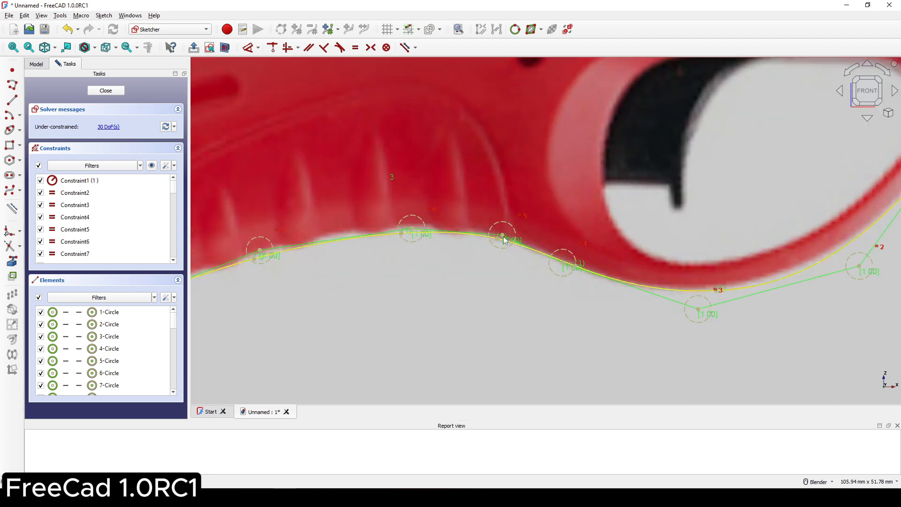
Shift the control points around the handle's butt slightly outward to fit the spline to its rounded end.
shift+middle_drag(331, 284, 610, 285)
scroll(610, 285, down, 2)
shift+middle_drag(362, 262, 396, 294)
scroll(396, 294, up, 1)
drag(383, 282, 378, 283)
drag(378, 207, 368, 205)
drag(407, 169, 409, 158)
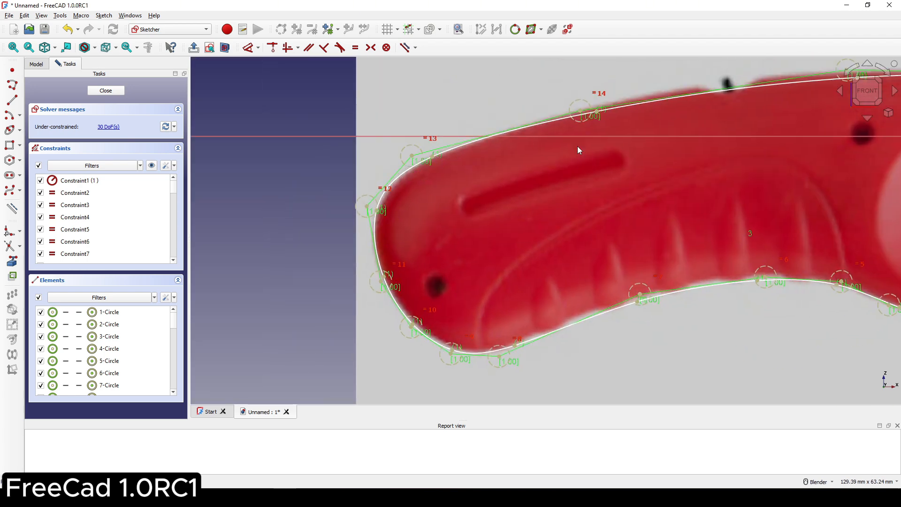
Move the upper-edge control point just ahead of the notch up and forward to match the image, and finish the outline sketch.
scroll(705, 123, down, 2)
shift+middle_drag(719, 123, 254, 265)
scroll(324, 230, up, 2)
drag(325, 229, 339, 218)
scroll(563, 239, down, 5)
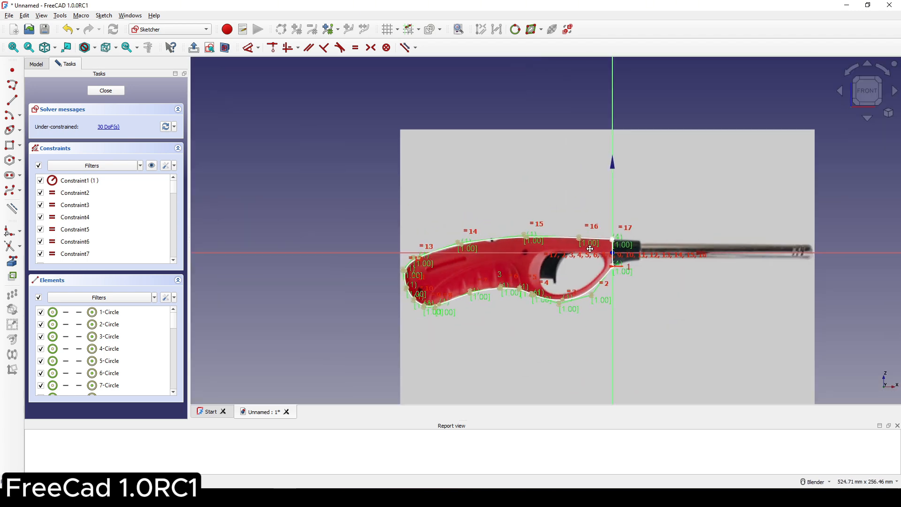
scroll(557, 240, up, 2)
click(106, 90)
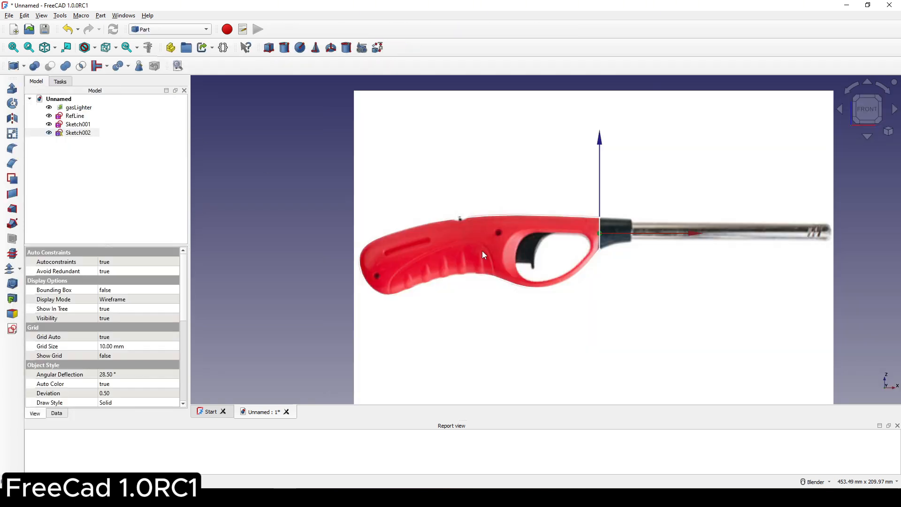
Orbit to an oblique view showing both profiles and rename the ellipse sketch StartProfile.
scroll(540, 277, down, 3)
middle_drag(540, 277, 393, 302)
click(433, 331)
scroll(432, 331, up, 1)
mouse_move(433, 331)
middle_down()
mouse_move(448, 306)
mouse_move(440, 298)
middle_up()
scroll(440, 298, up, 1)
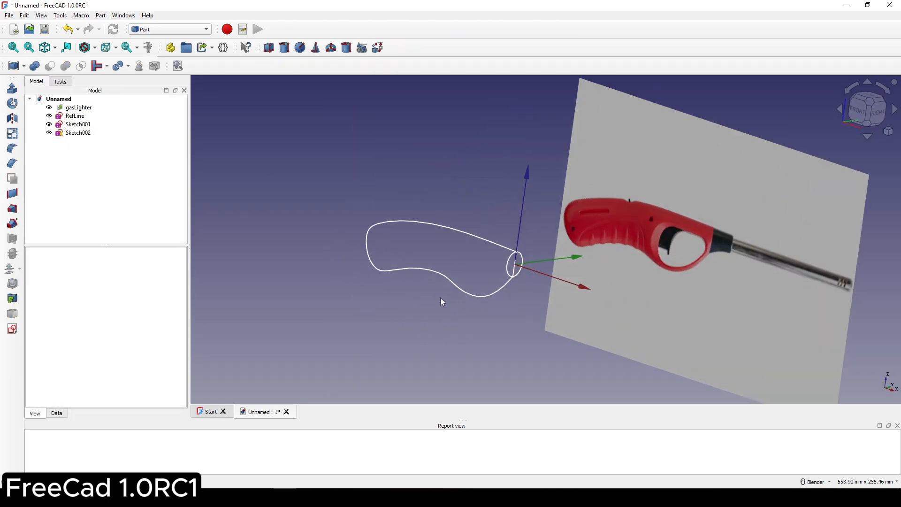
click(510, 269)
right_click(82, 124)
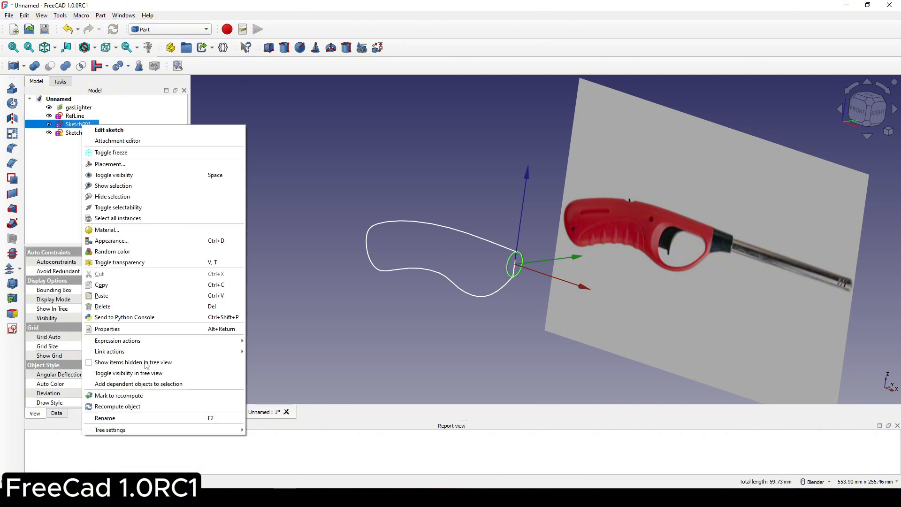
click(130, 419)
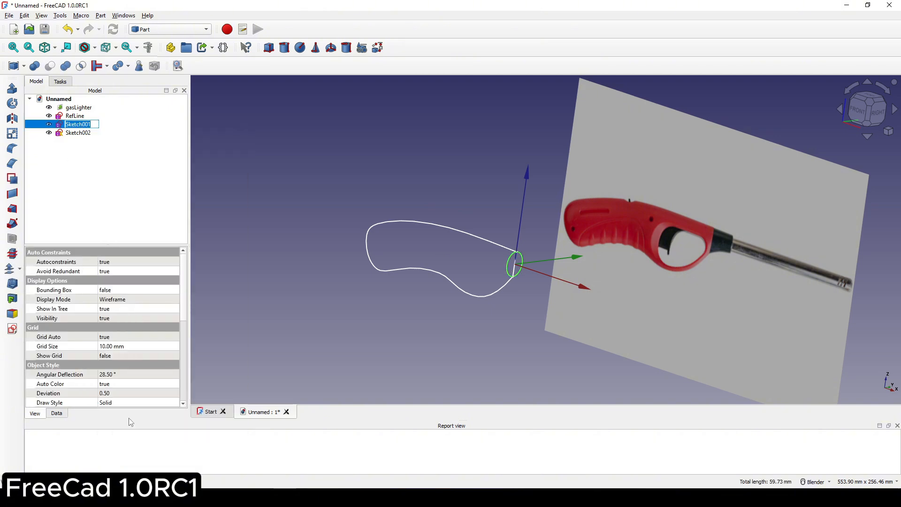
text(StartProfile)
key(Return)
Rename the handle outline sketch Sketch002 as Path.
click(400, 270)
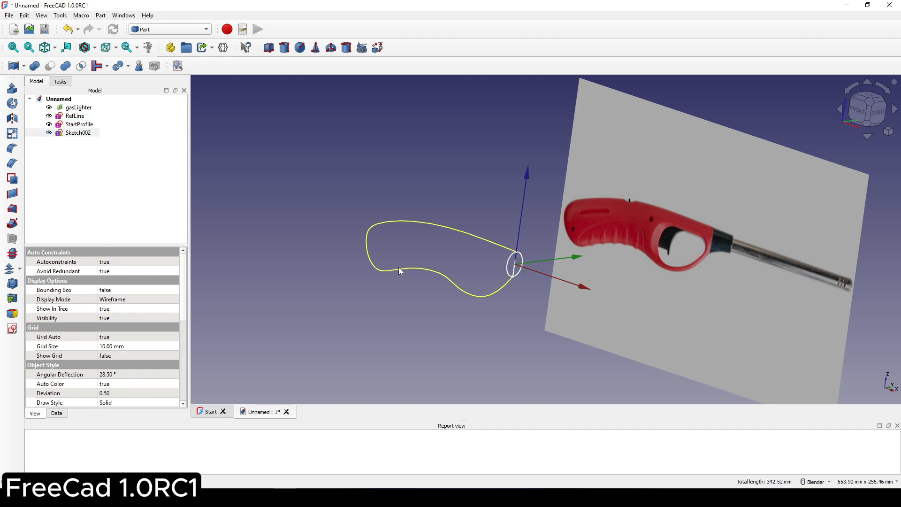
right_click(66, 135)
click(133, 423)
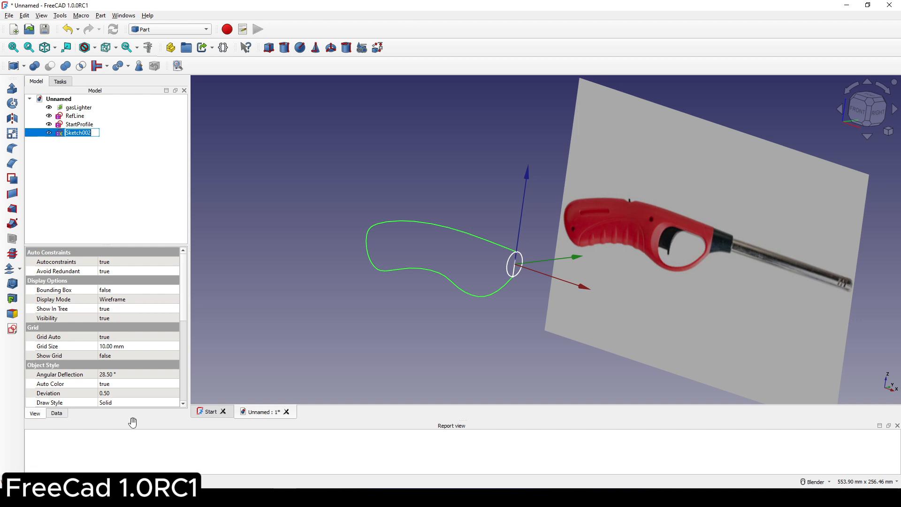
text(Path)
key(Return)
click(341, 302)
scroll(435, 226, up, 2)
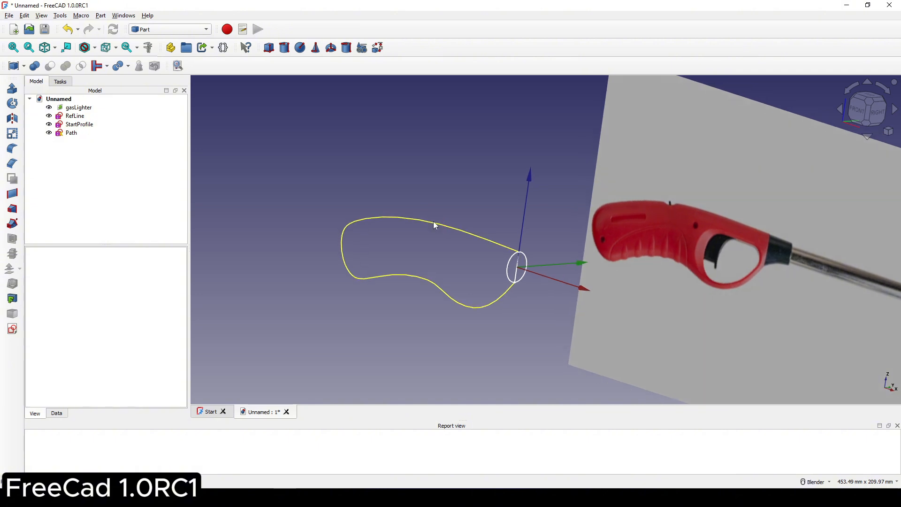
Switch to the Curved Shapes workbench and create a Curved Array from StartProfile with Path as the hull curve.
click(169, 29)
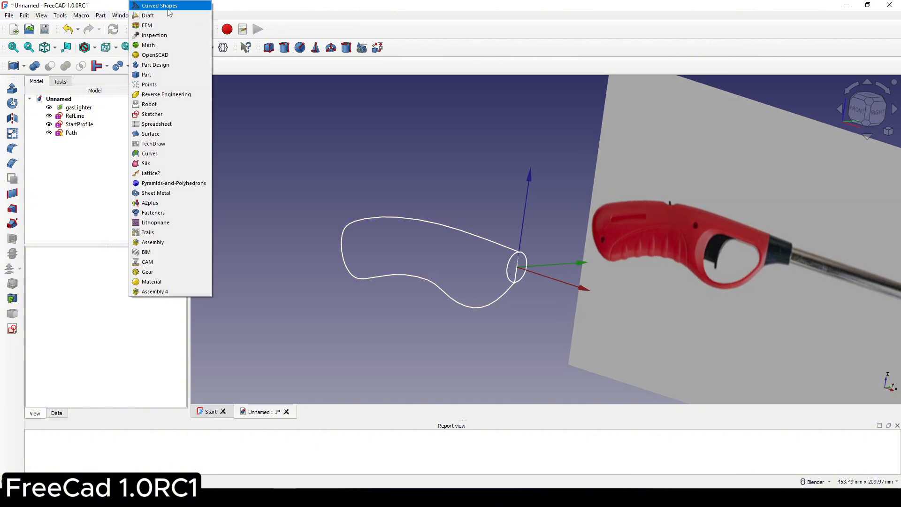
click(169, 11)
middle_drag(520, 199, 472, 212)
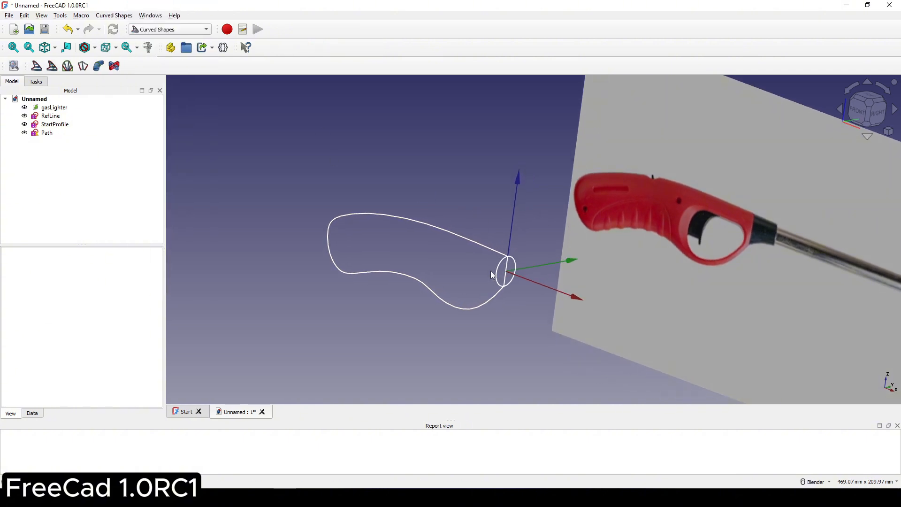
click(51, 125)
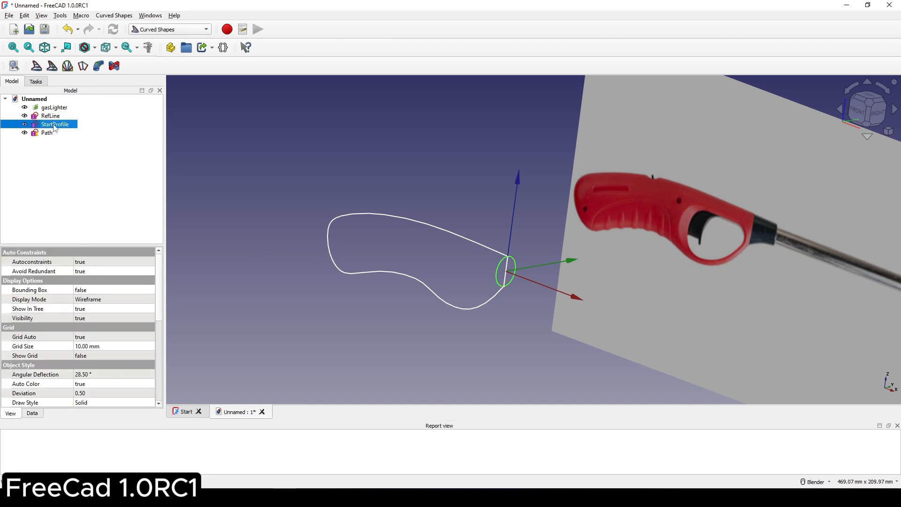
ctrl+click(47, 134)
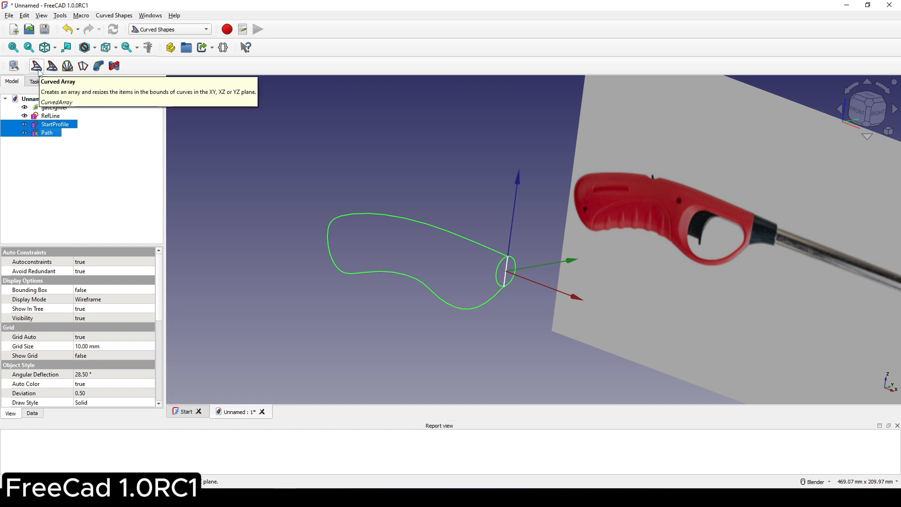
click(37, 67)
middle_drag(517, 244, 329, 277)
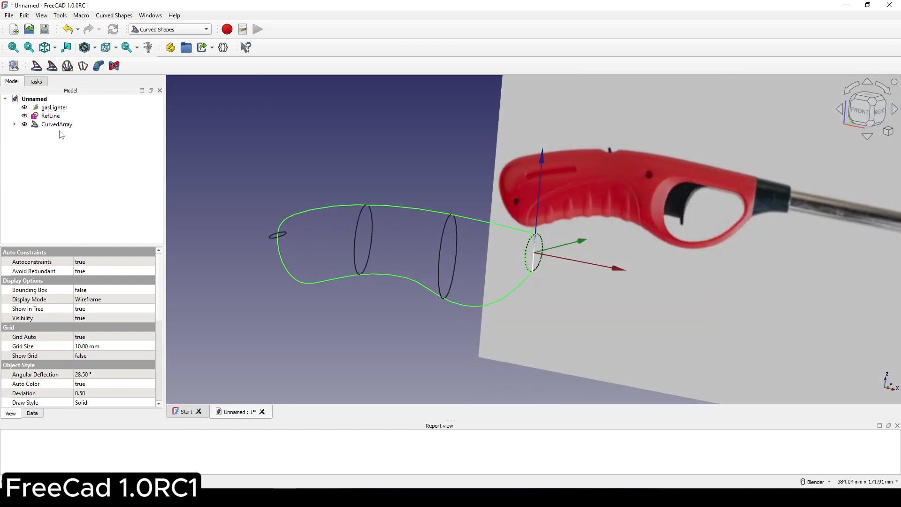
Set the curved array's Surface property to true to skin the ribs.
click(56, 124)
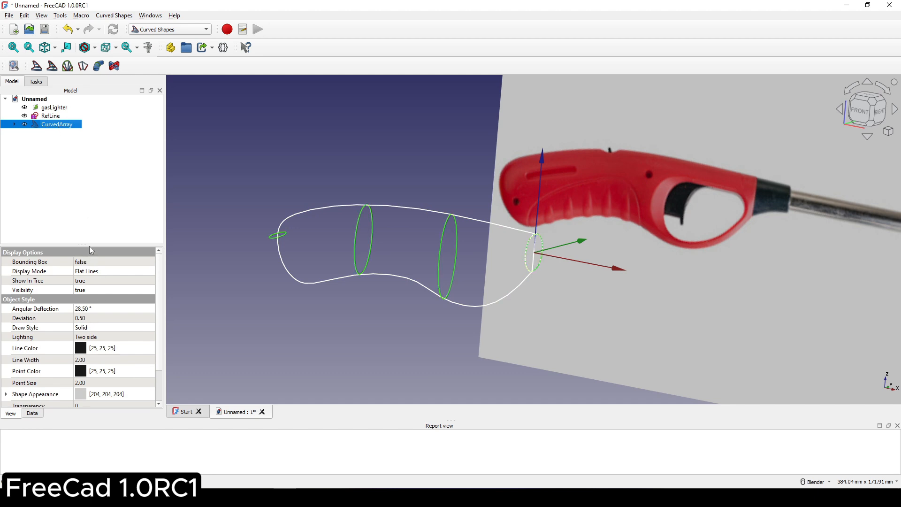
drag(90, 246, 90, 187)
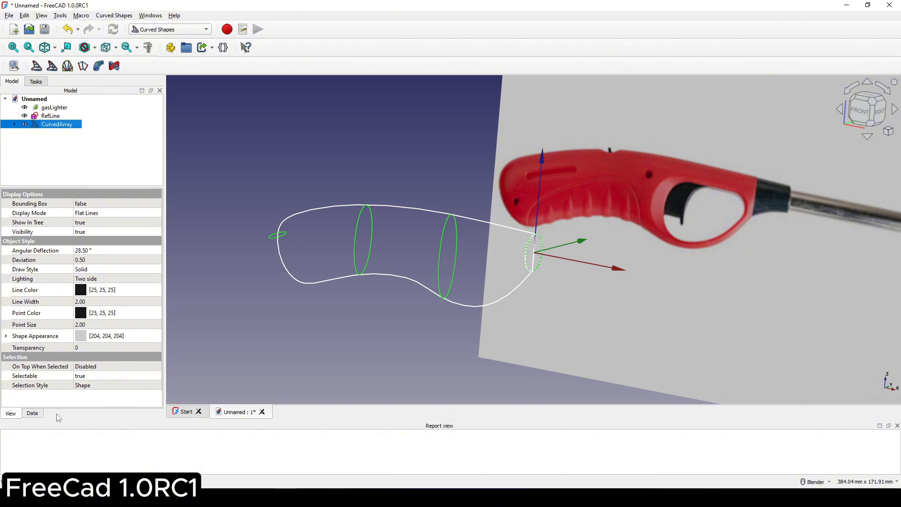
click(39, 415)
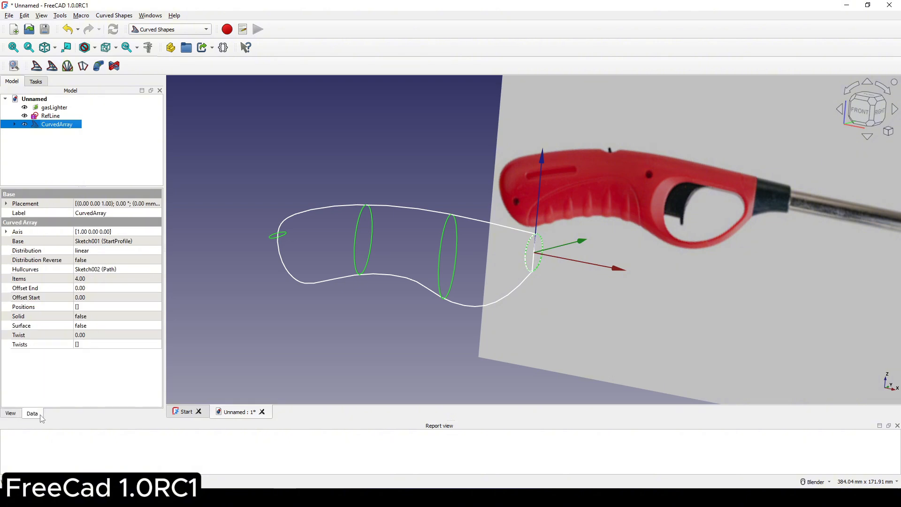
click(23, 328)
click(97, 327)
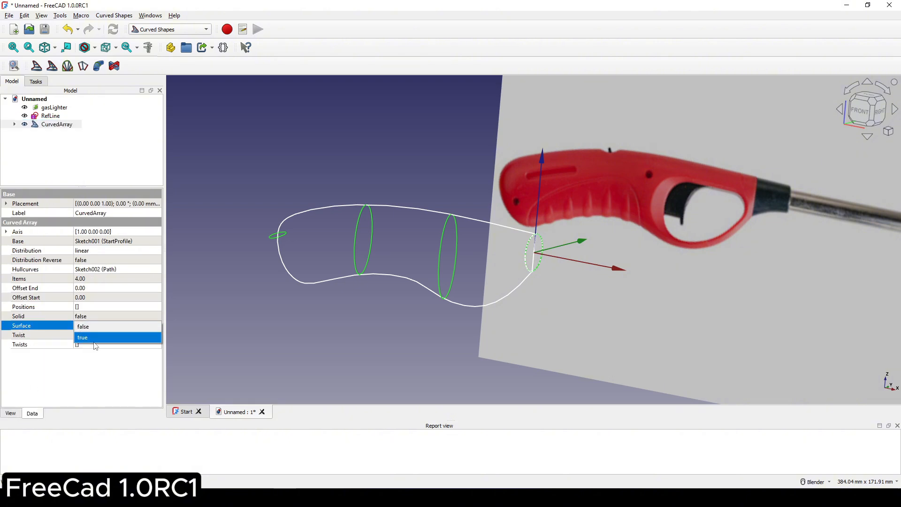
click(98, 344)
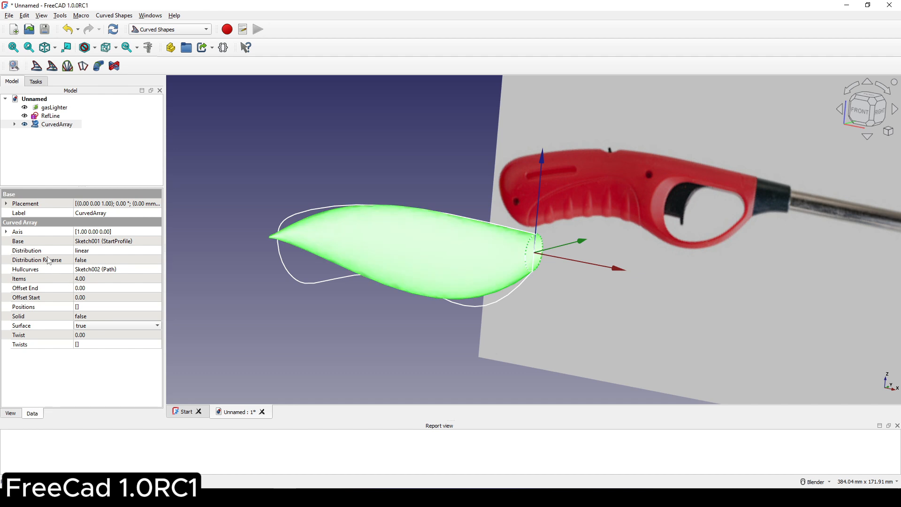
Set the curved array's number of items to 15.
click(20, 280)
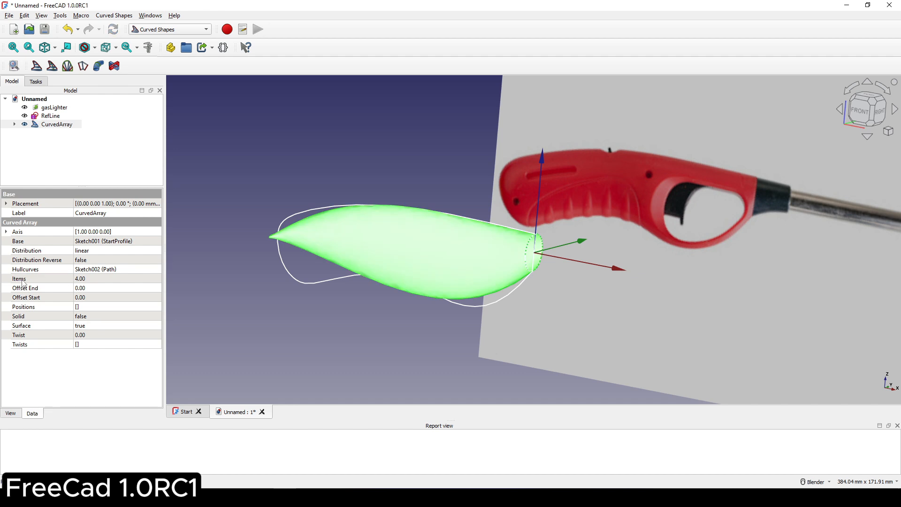
click(26, 281)
click(85, 278)
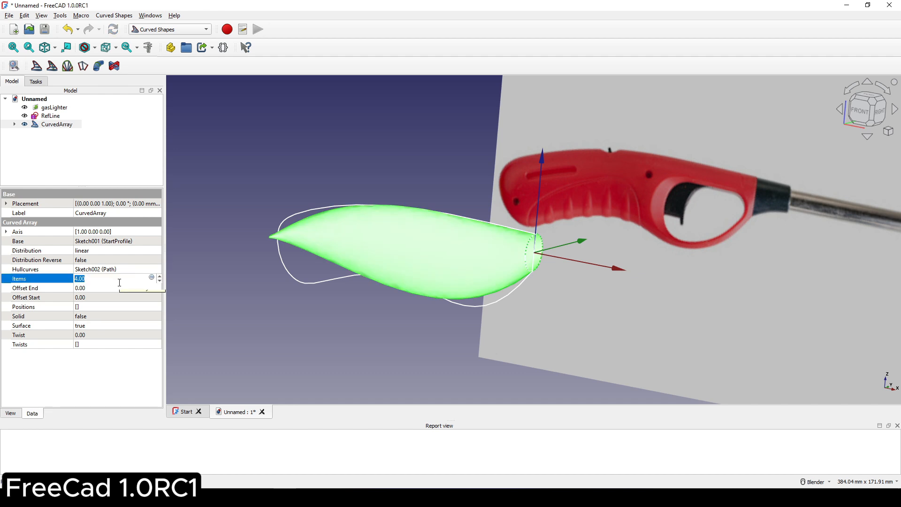
text(15)
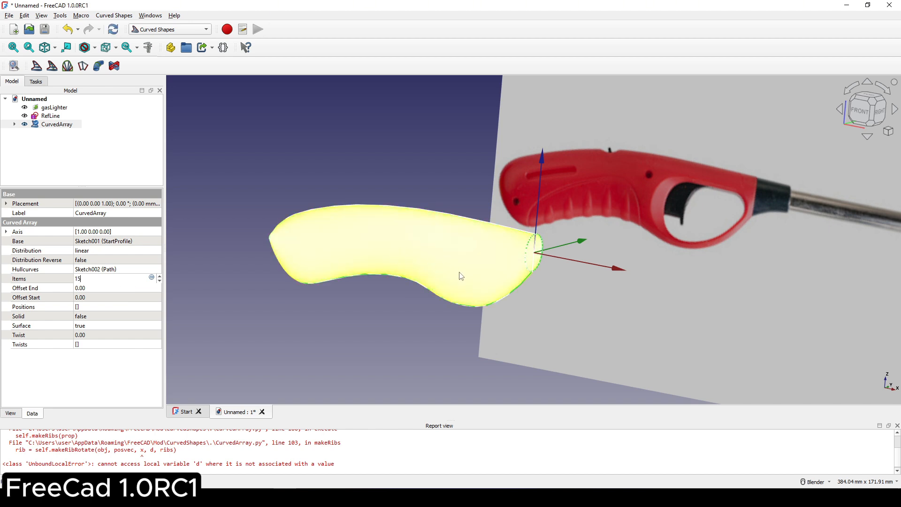
Examine the surfaced handle from several angles, focusing on how the surface ends at the butt.
middle_drag(482, 277, 632, 257)
click(595, 261)
mouse_move(531, 259)
middle_down()
mouse_move(561, 259)
mouse_move(596, 239)
mouse_move(524, 257)
middle_up()
scroll(523, 258, up, 2)
shift+middle_drag(404, 259, 545, 292)
scroll(568, 258, up, 1)
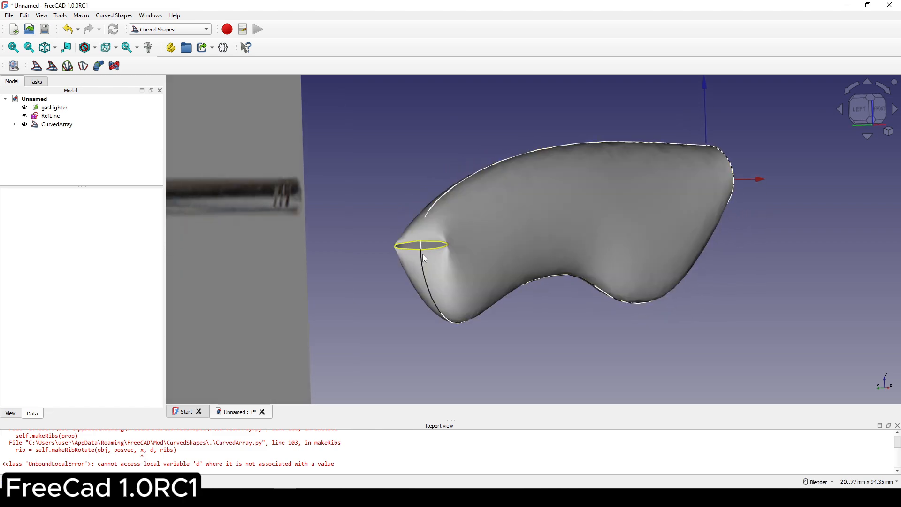
scroll(463, 271, down, 3)
mouse_move(463, 272)
middle_down()
mouse_move(548, 342)
mouse_move(526, 321)
mouse_move(458, 326)
mouse_move(636, 207)
mouse_move(570, 234)
mouse_move(542, 269)
middle_up()
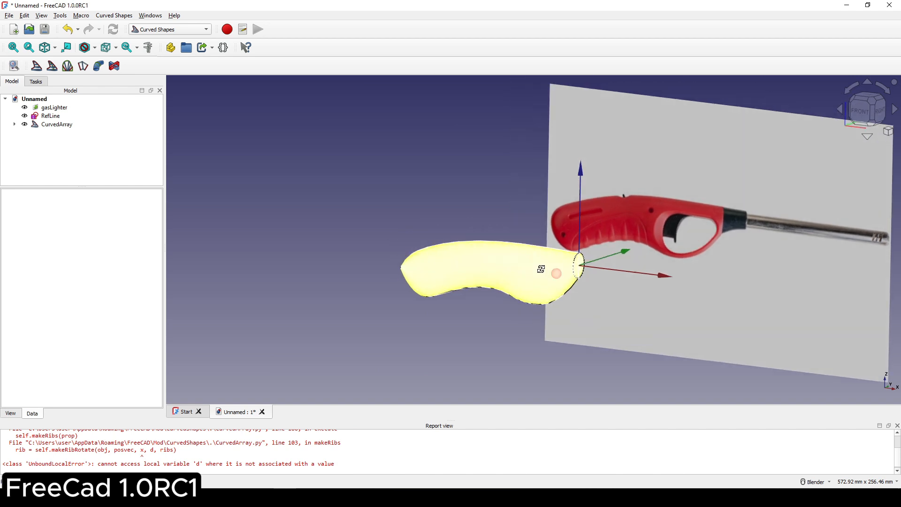
scroll(541, 269, up, 1)
Set the curved array's Surface property to false to leave only the rib profiles.
click(56, 127)
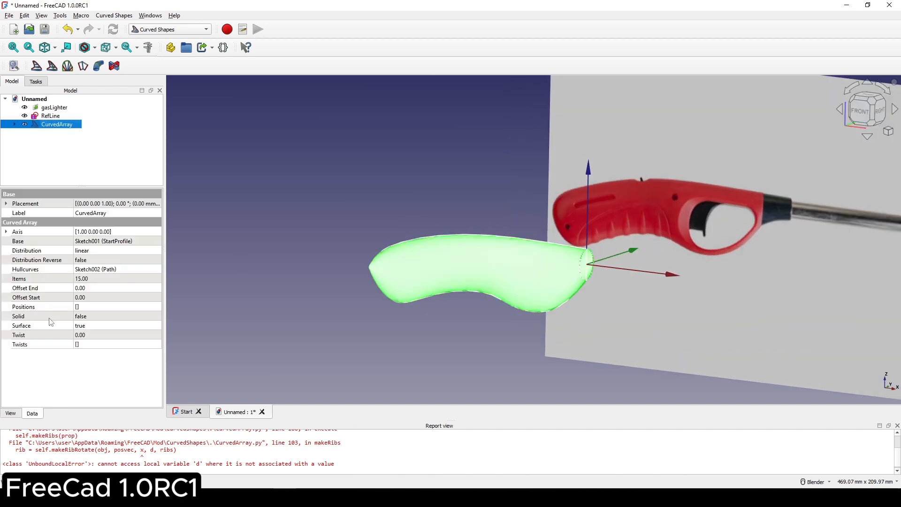
click(99, 331)
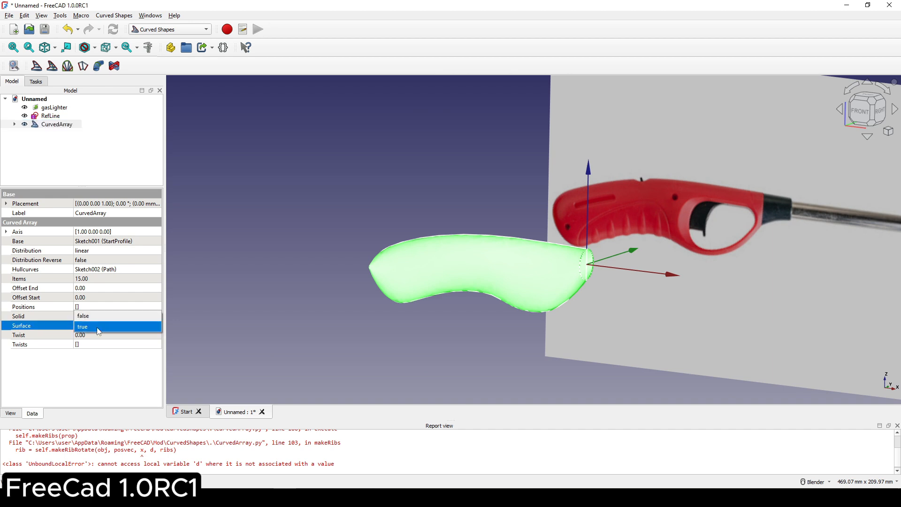
click(92, 319)
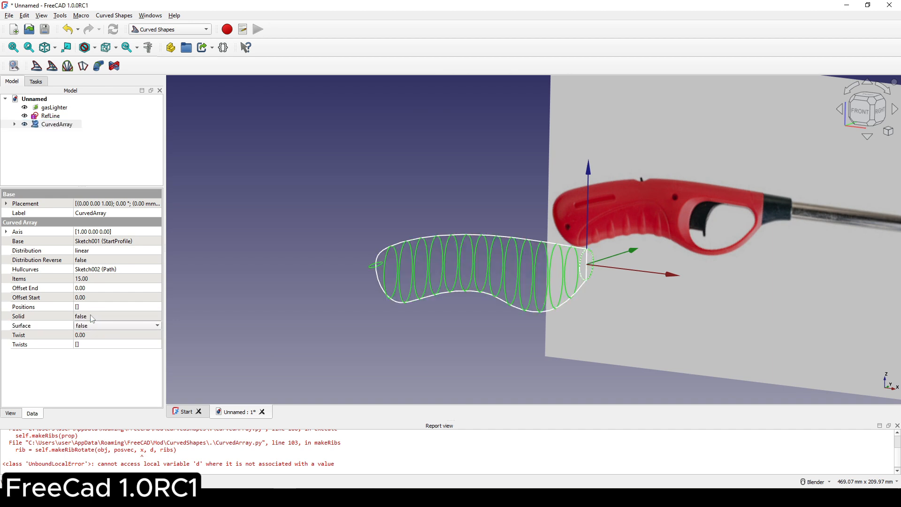
scroll(545, 319, up, 3)
middle_drag(549, 316, 534, 314)
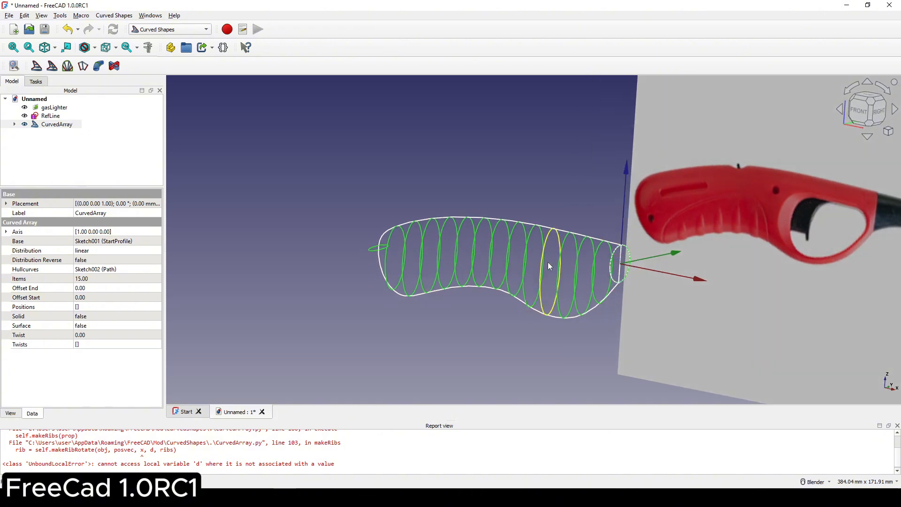
middle_drag(450, 225, 439, 242)
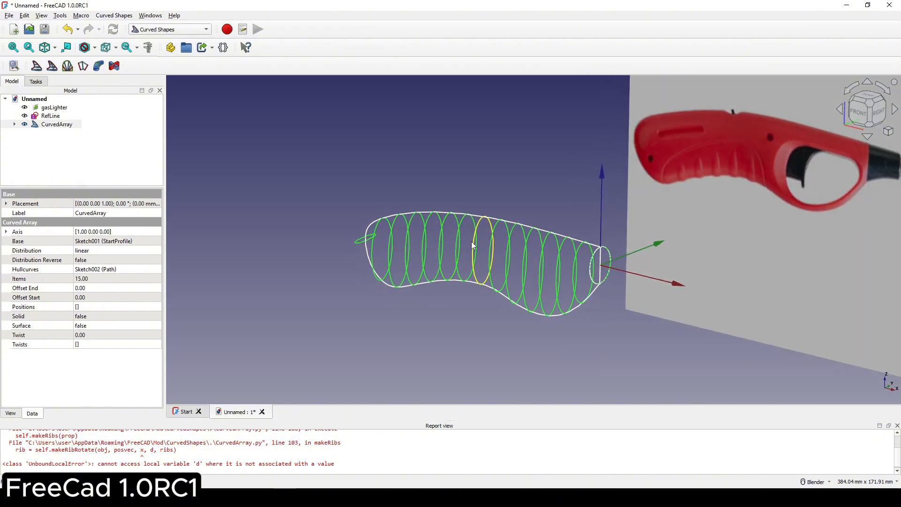
Switch to the Part workbench and explode the curved array compound into separate ribs.
click(58, 126)
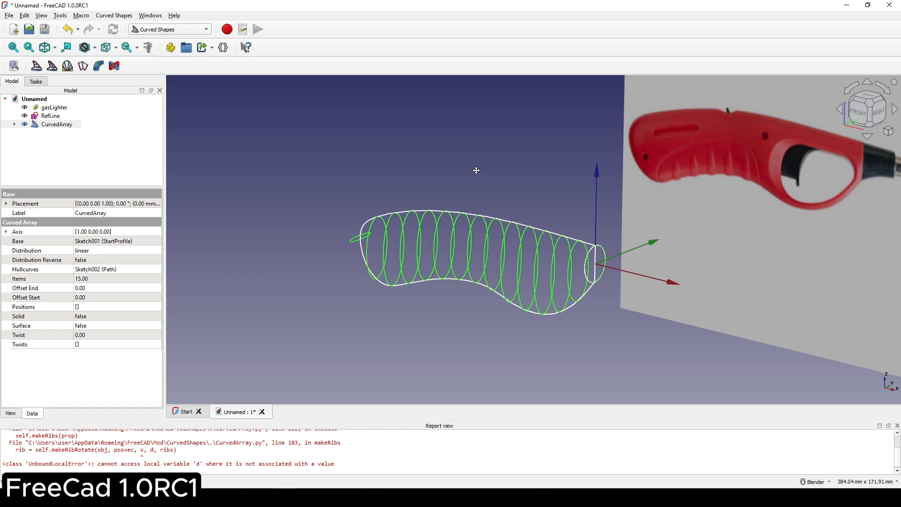
shift+middle_drag(477, 171, 447, 163)
click(168, 30)
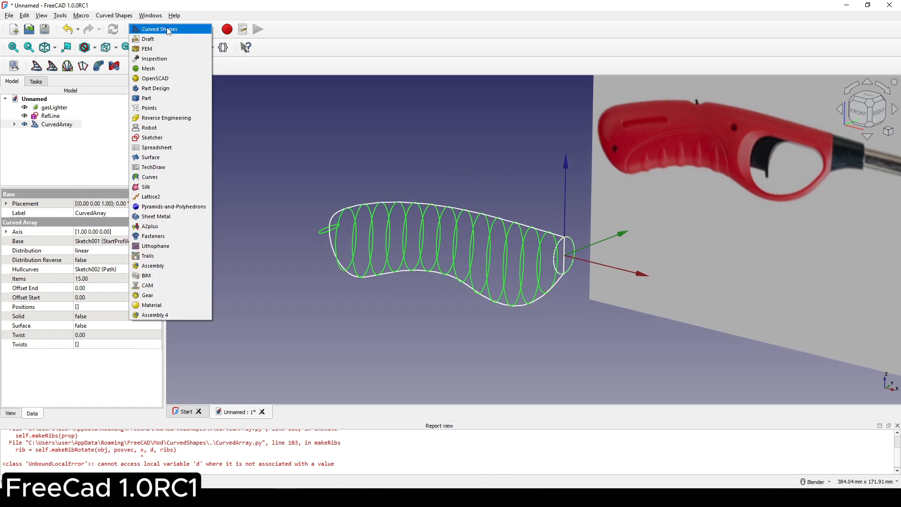
click(161, 100)
click(74, 125)
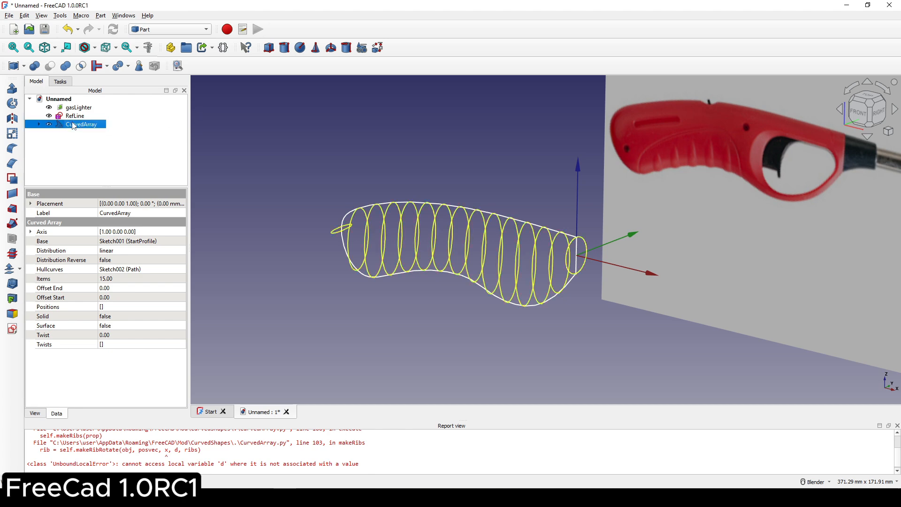
click(101, 15)
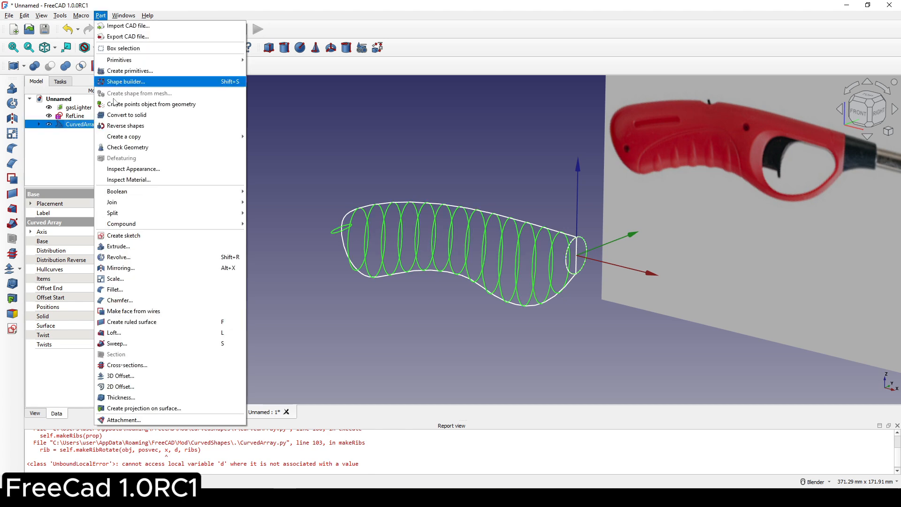
mouse_move(113, 228)
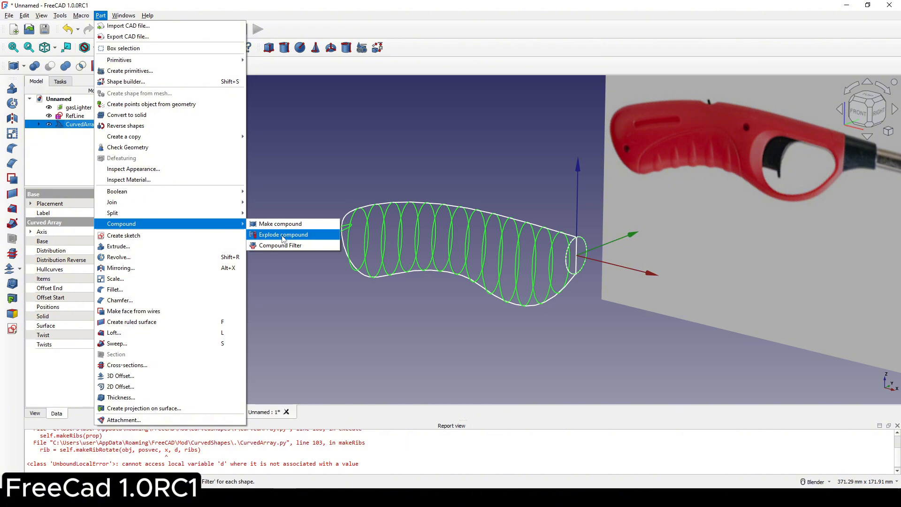
click(284, 235)
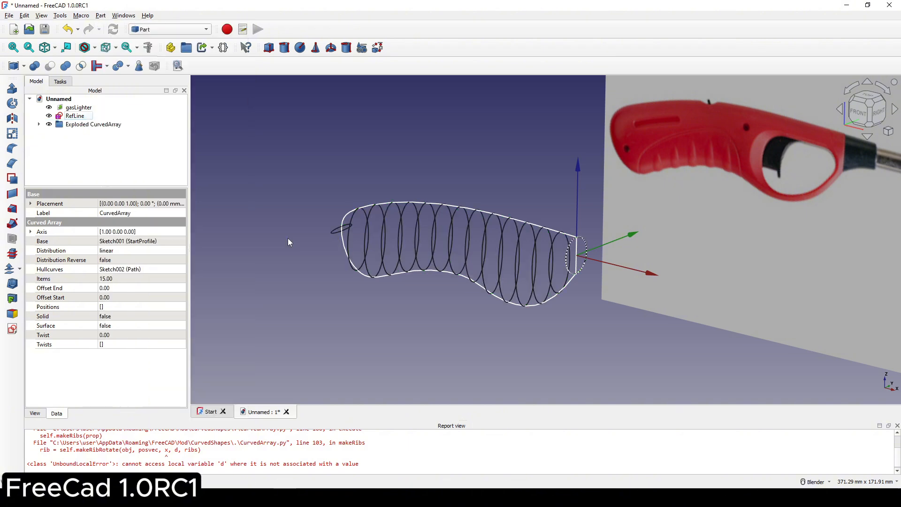
Expand the Exploded CurvedArray group and check which ribs CurvedArray.0 and CurvedArray.14 are.
click(38, 124)
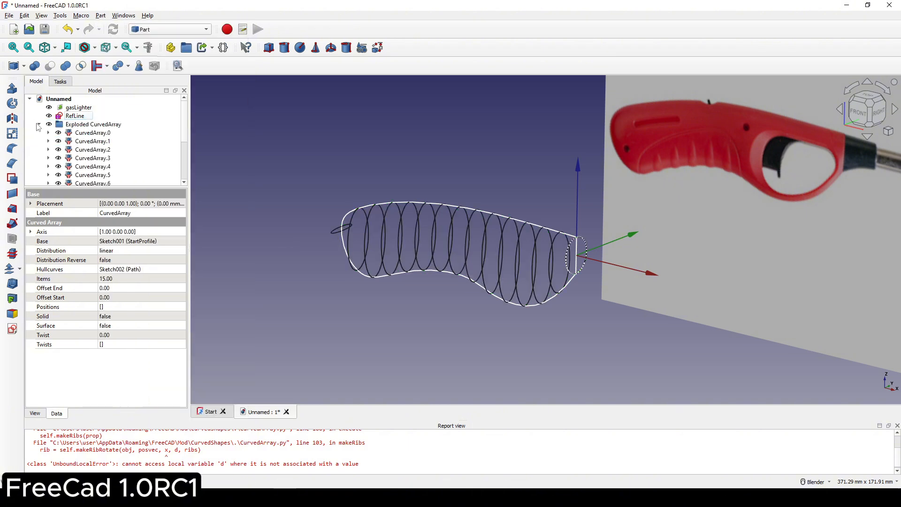
click(104, 133)
scroll(105, 139, down, 3)
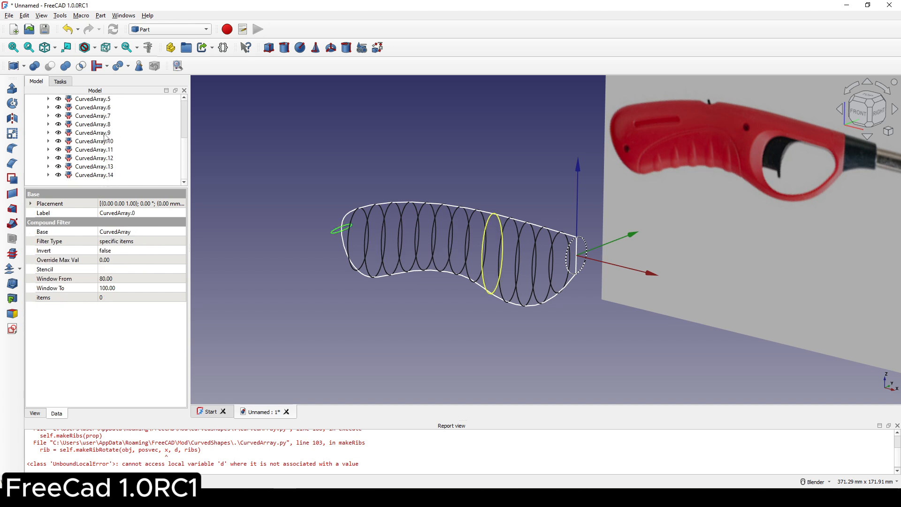
click(94, 176)
scroll(110, 178, up, 3)
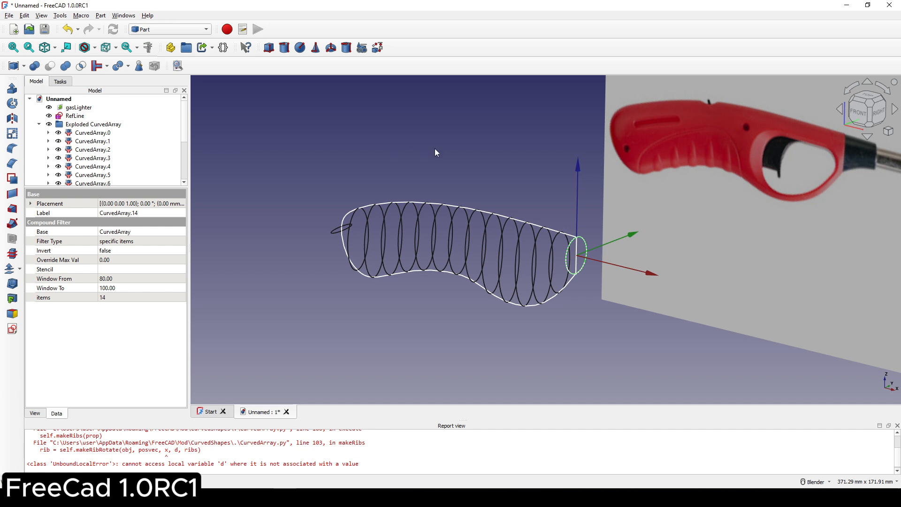
Compare ribs CurvedArray.0 and CurvedArray.14, examining how the butt-end rib sits relative to the handle outline.
scroll(435, 149, up, 1)
click(458, 151)
scroll(454, 155, up, 1)
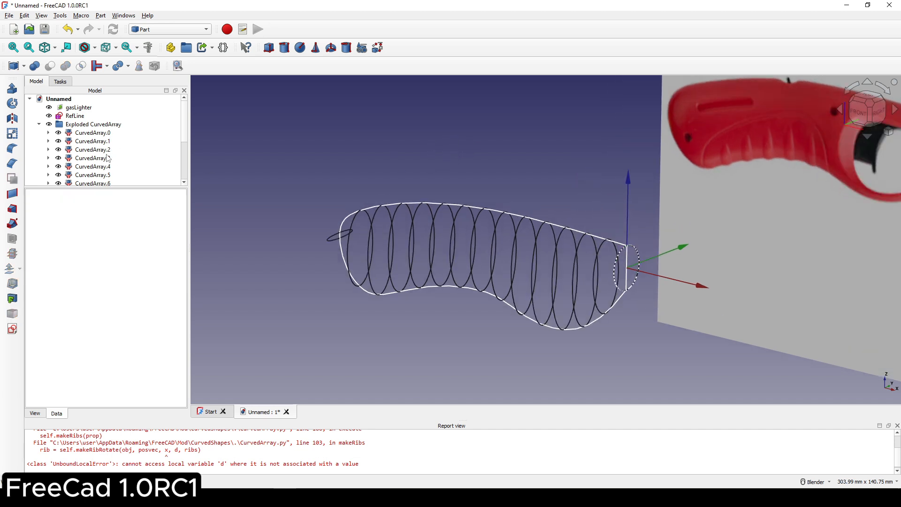
click(93, 134)
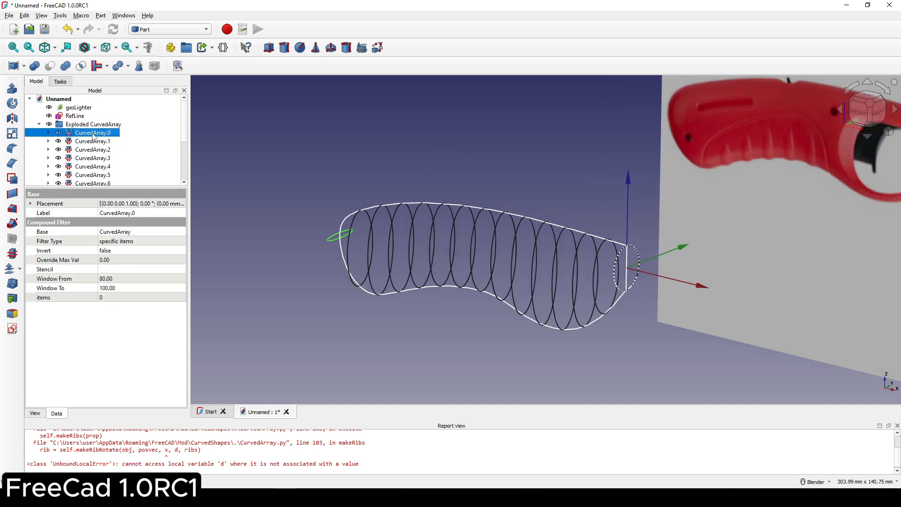
scroll(104, 139, down, 3)
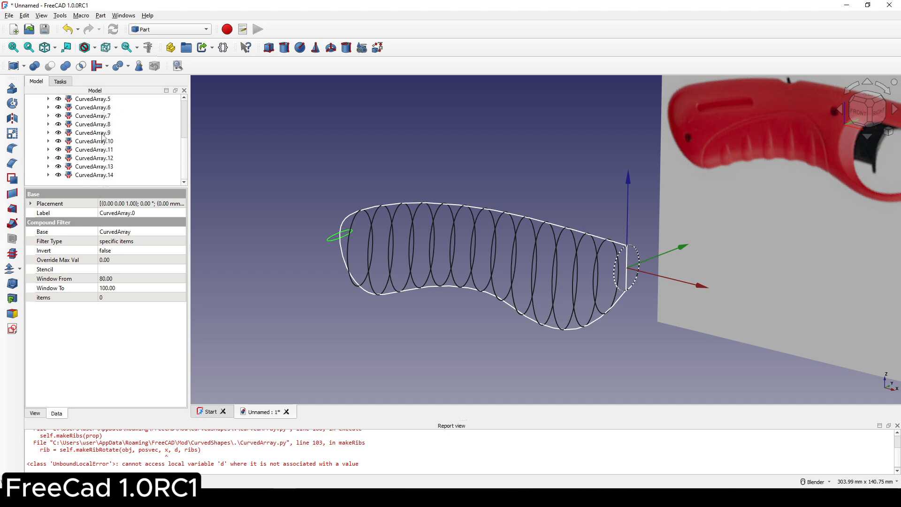
click(105, 176)
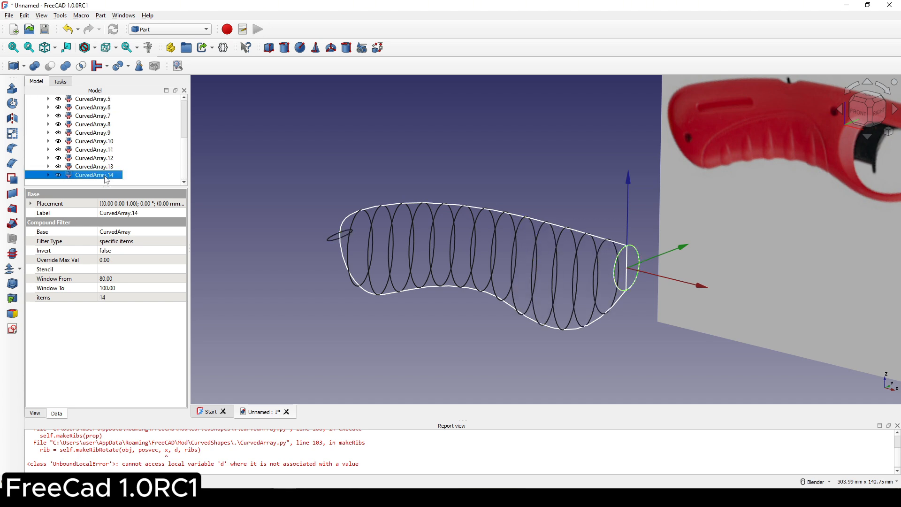
scroll(105, 179, up, 3)
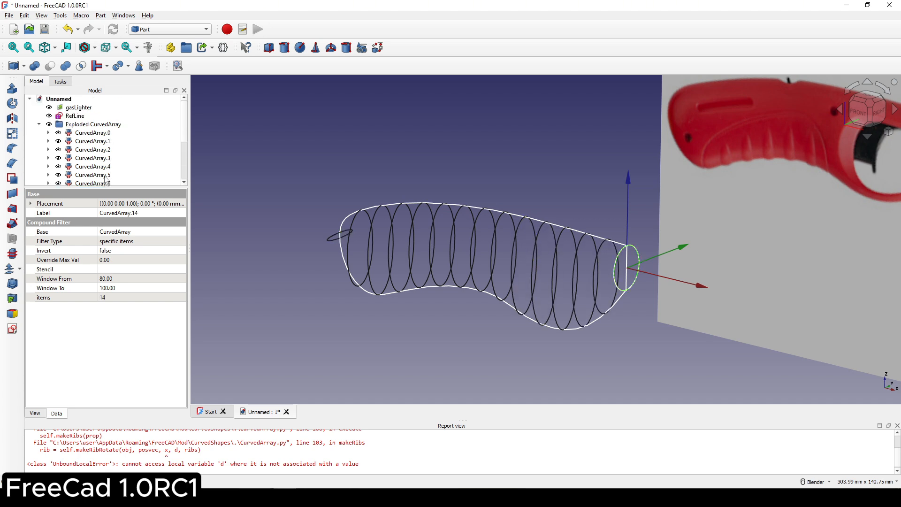
click(93, 135)
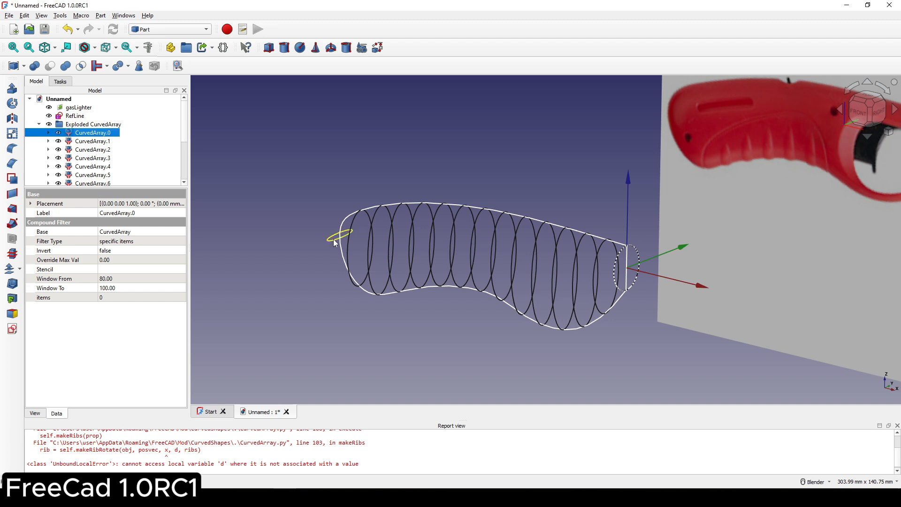
scroll(345, 241, up, 4)
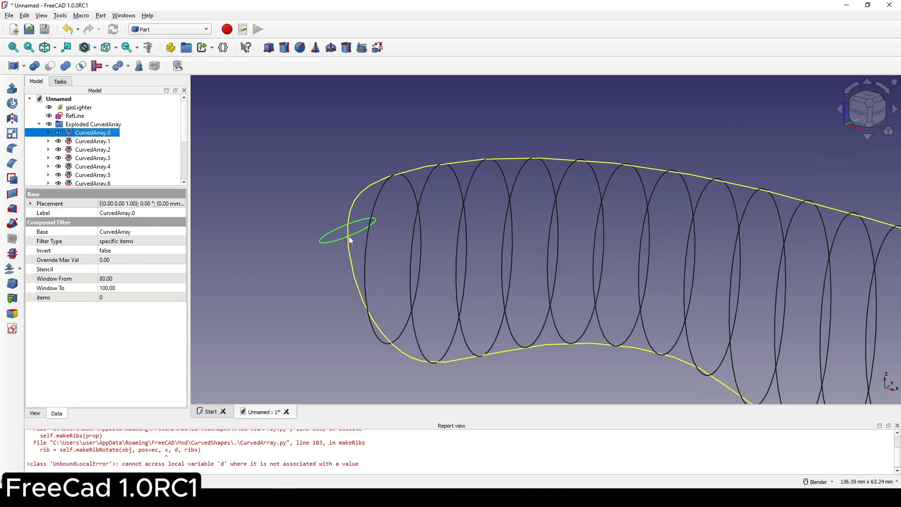
scroll(351, 236, down, 5)
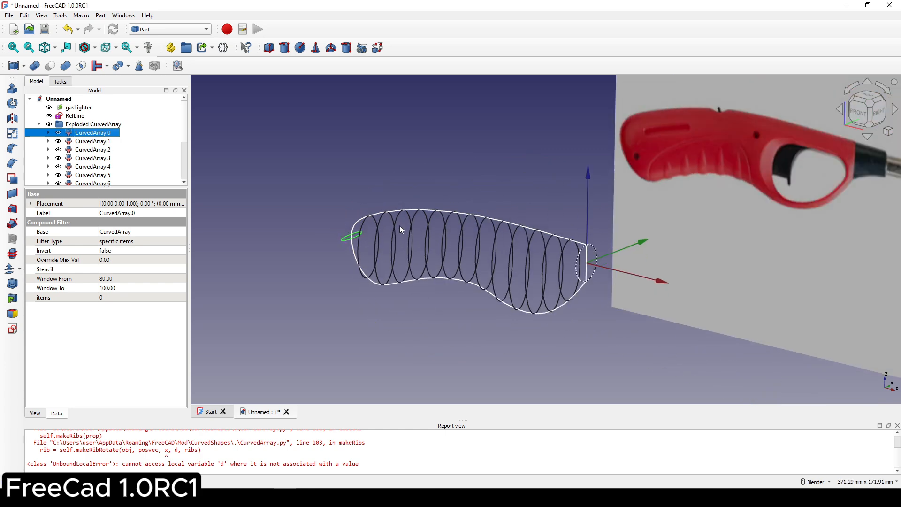
click(394, 224)
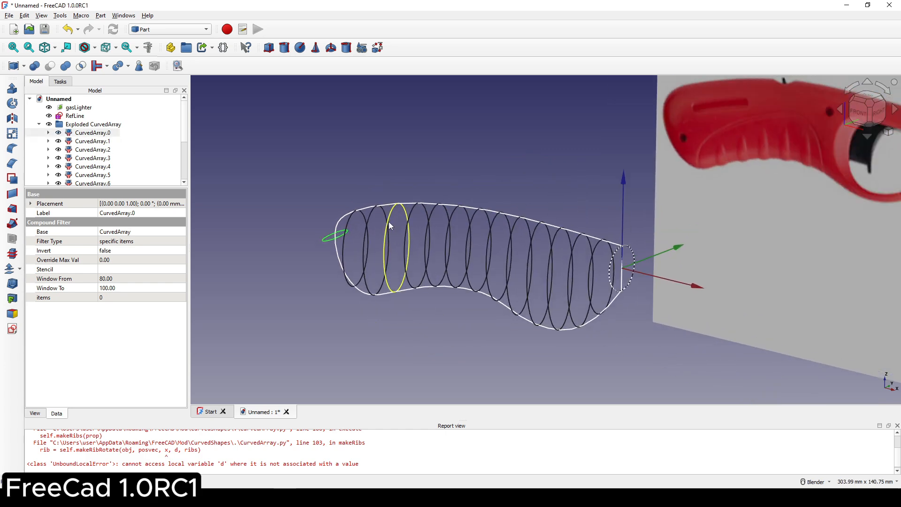
Set the point size of ribs CurvedArray.0 through CurvedArray.14 to 10 and inspect the vertex of the butt-end rib.
click(93, 133)
scroll(93, 136, down, 3)
shift+click(96, 175)
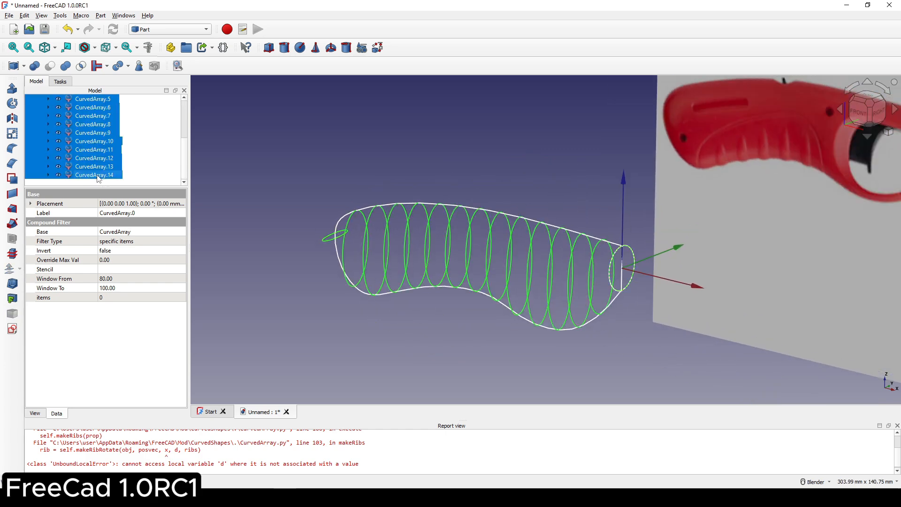
click(40, 414)
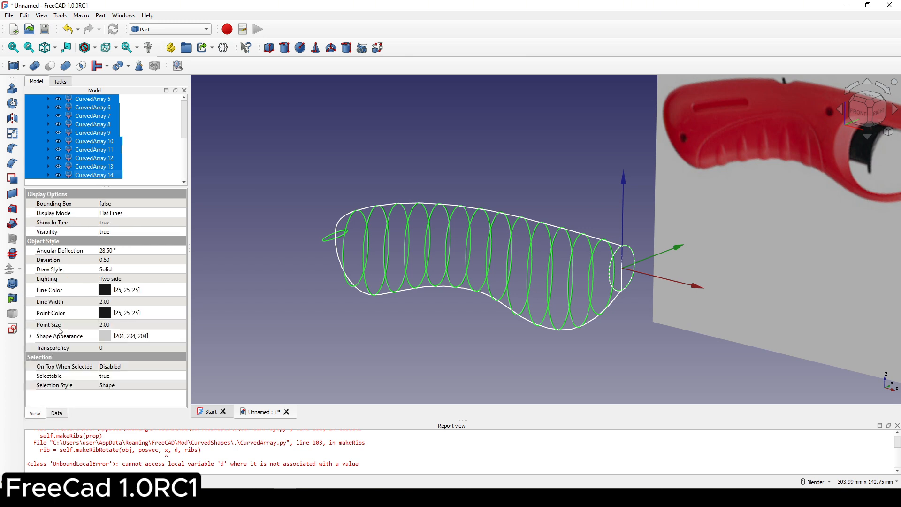
click(129, 326)
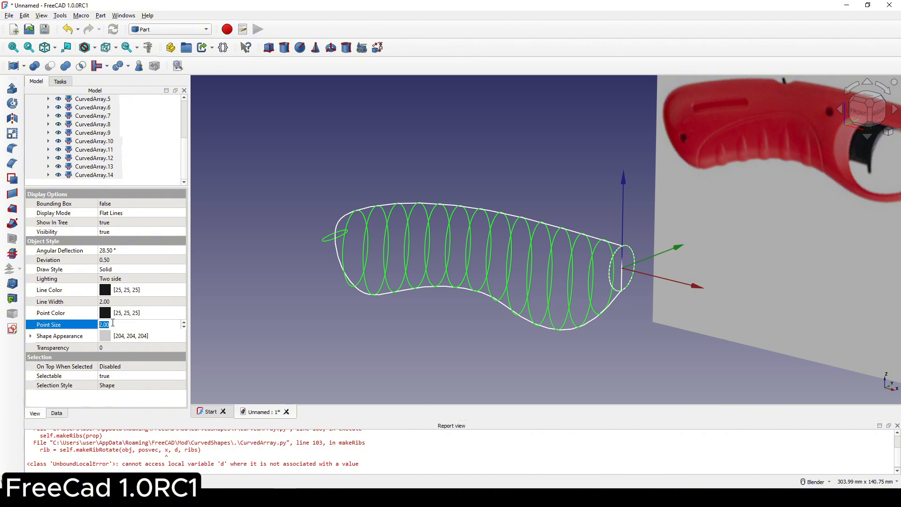
text(10)
key(Return)
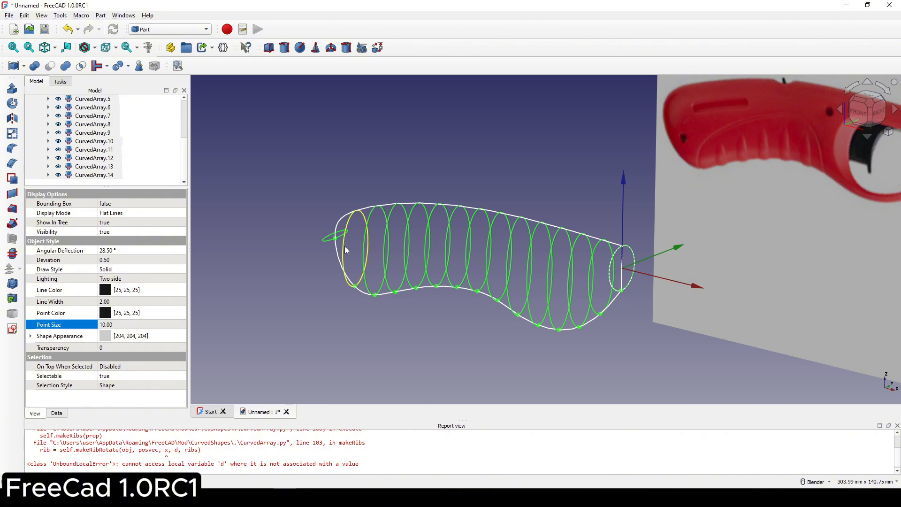
scroll(344, 246, up, 3)
shift+middle_drag(338, 250, 337, 287)
click(302, 299)
scroll(337, 287, up, 2)
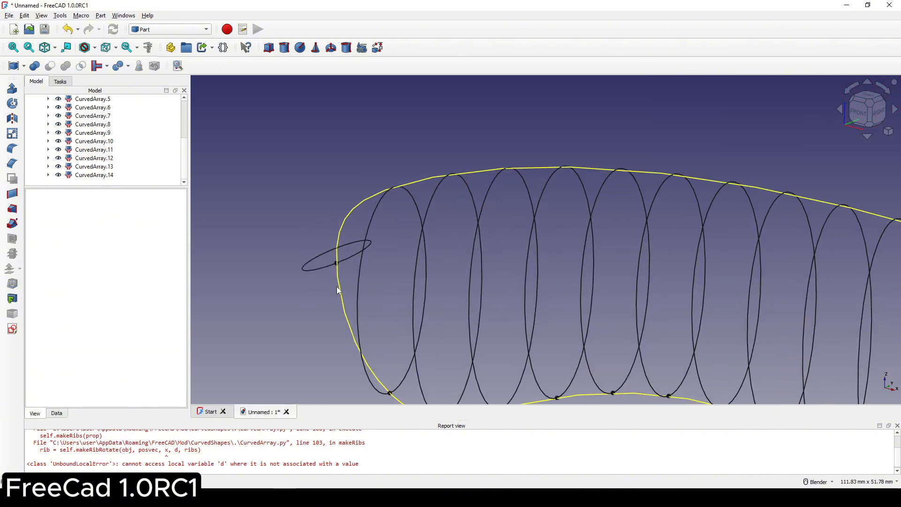
scroll(337, 286, up, 1)
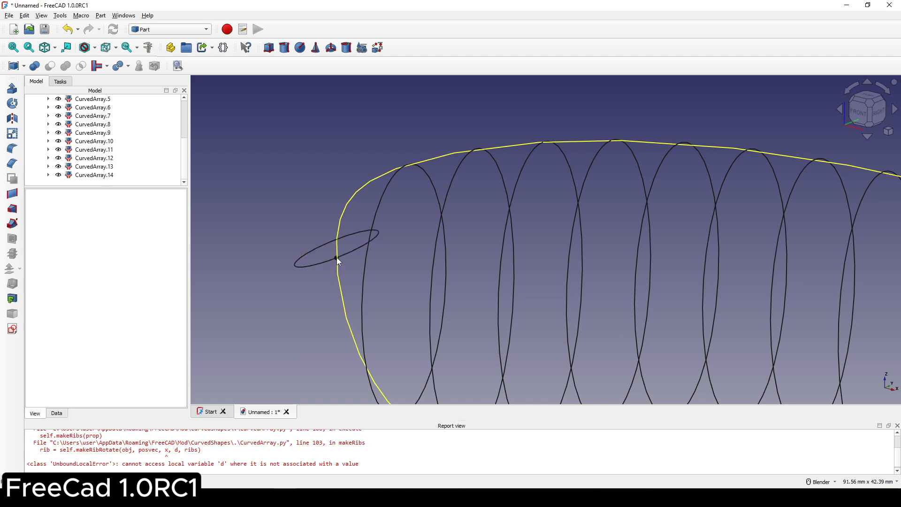
scroll(337, 257, down, 4)
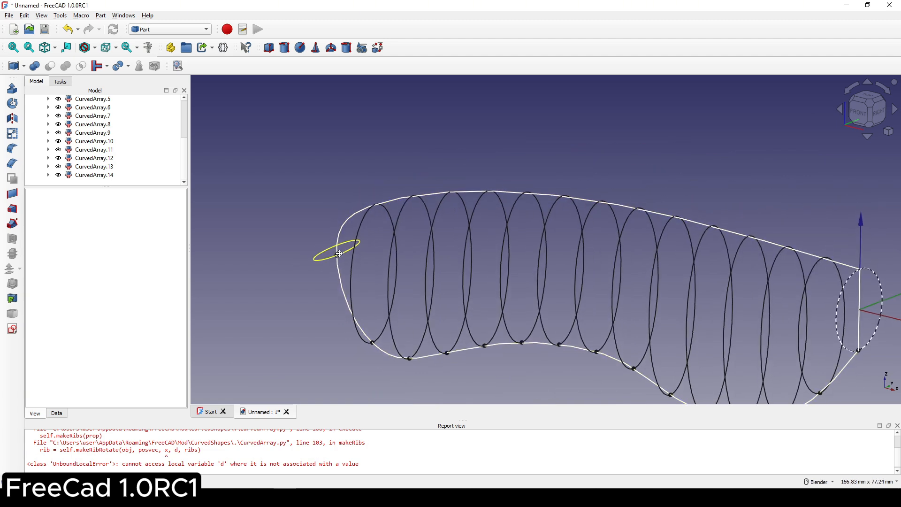
Hide ribs CurvedArray.1 through CurvedArray.14, keeping only CurvedArray.0 of the exploded ribs visible.
click(98, 175)
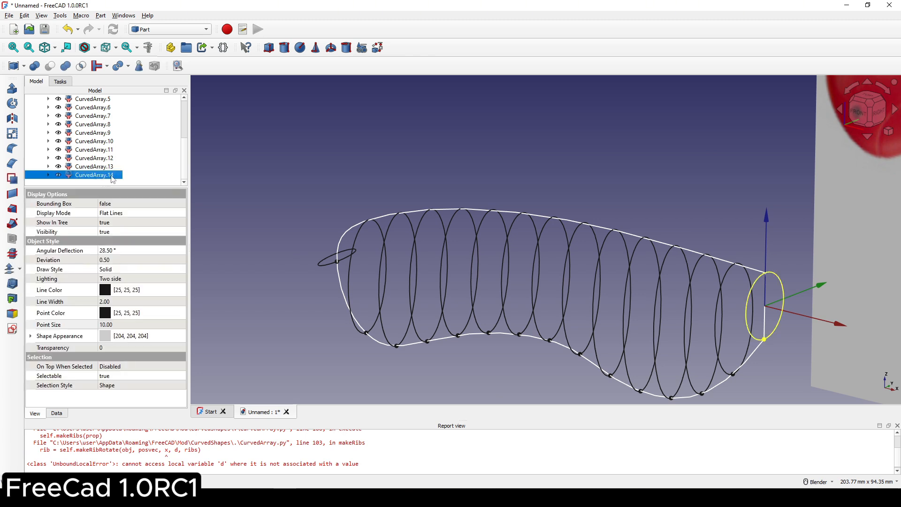
scroll(113, 178, up, 3)
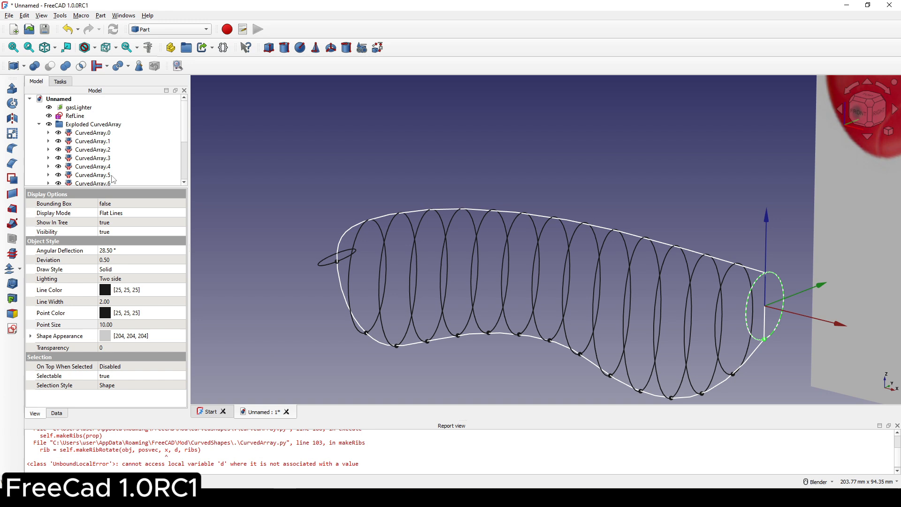
shift+click(103, 142)
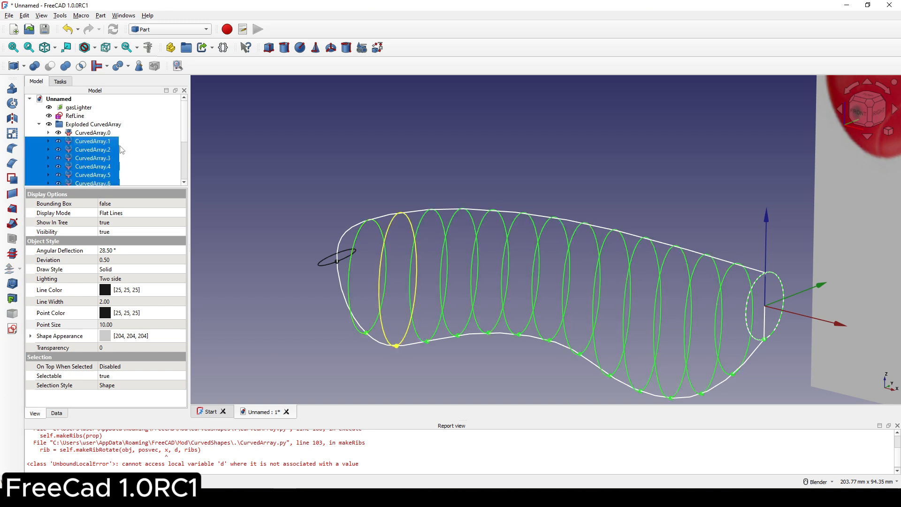
key(space)
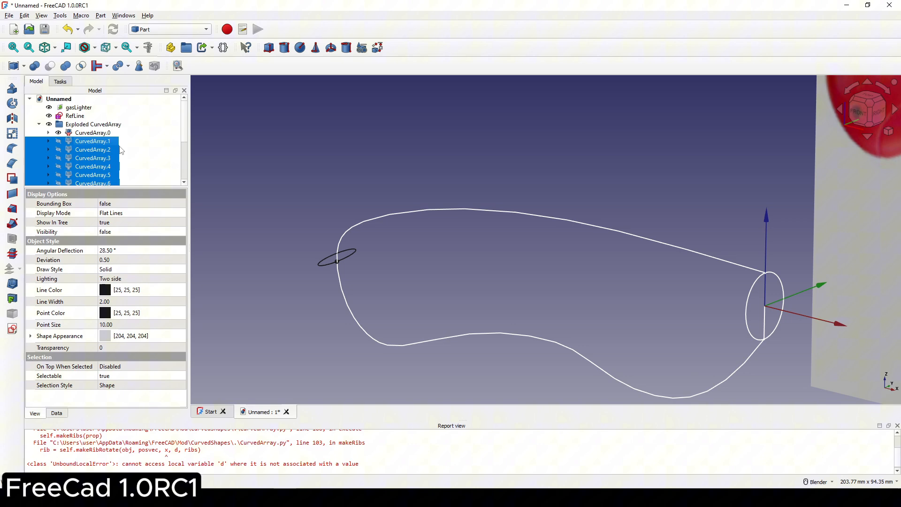
click(400, 177)
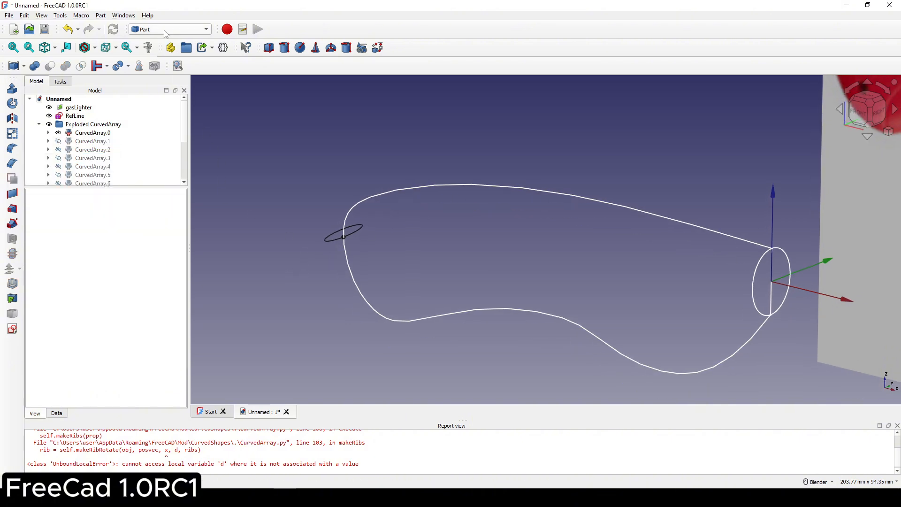
Switch to the Draft workbench and set the working plane to Side (YZ).
click(164, 31)
click(153, 16)
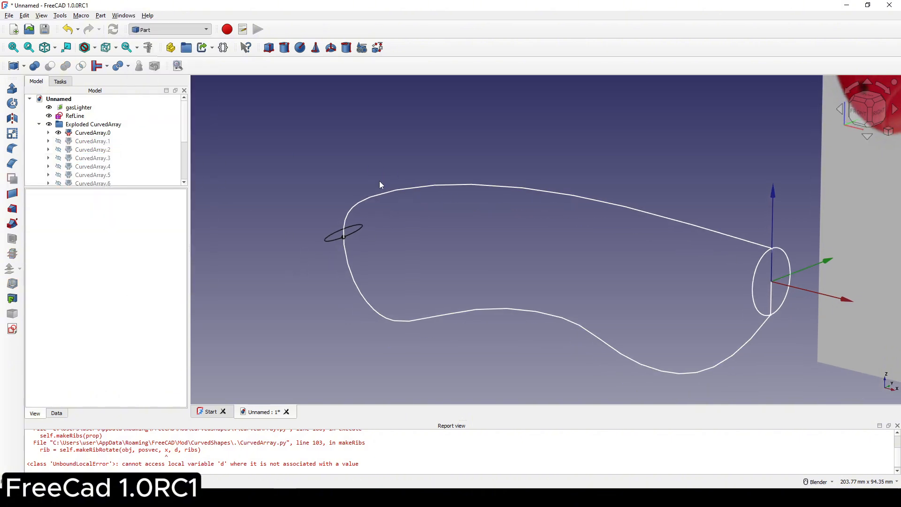
scroll(449, 207, down, 2)
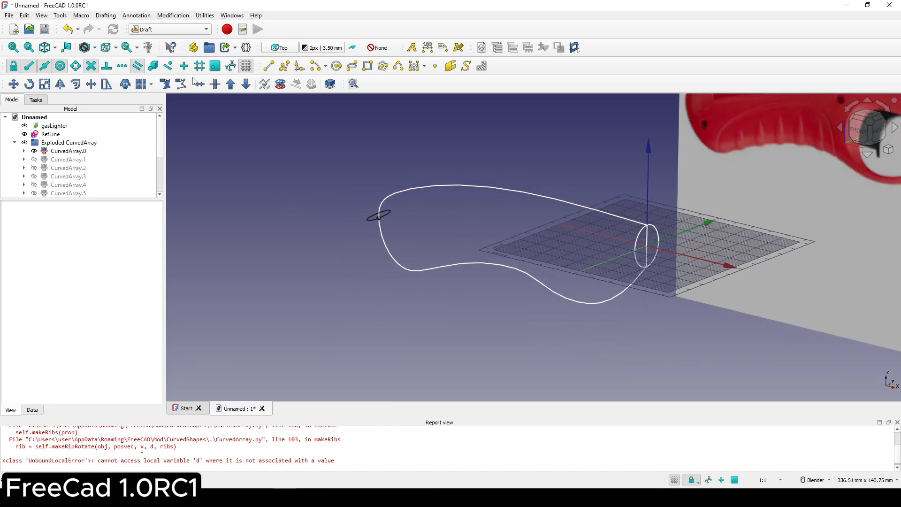
click(205, 15)
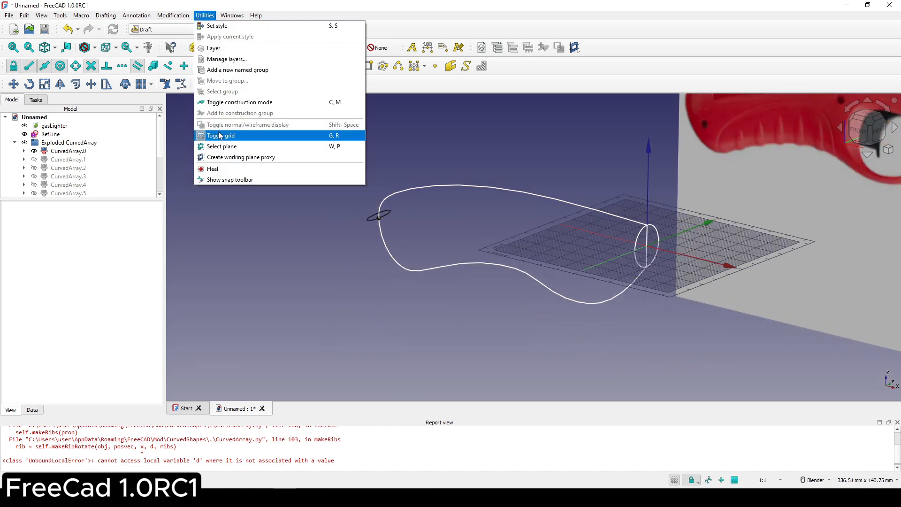
click(235, 146)
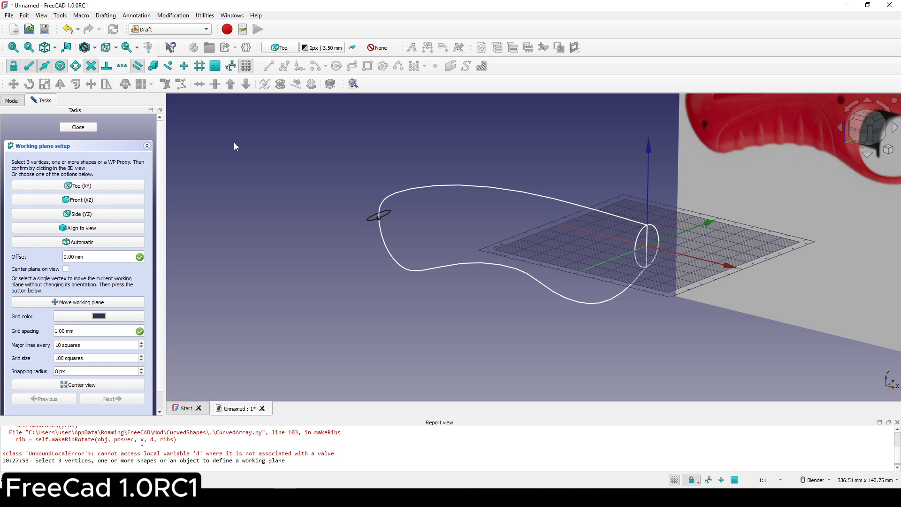
click(84, 215)
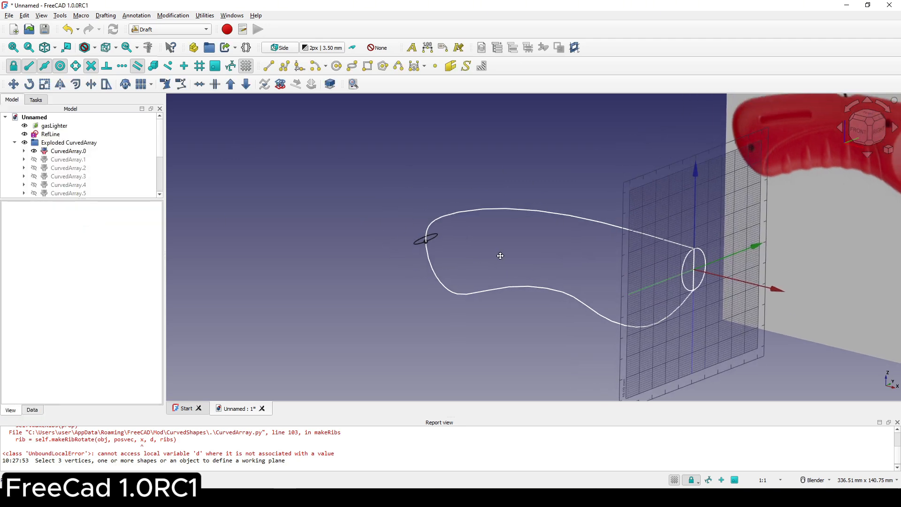
Draw an unfilled Draft circle of radius 0.05 mm on the side plane, centred on the vertex of rib CurvedArray.0.
click(881, 134)
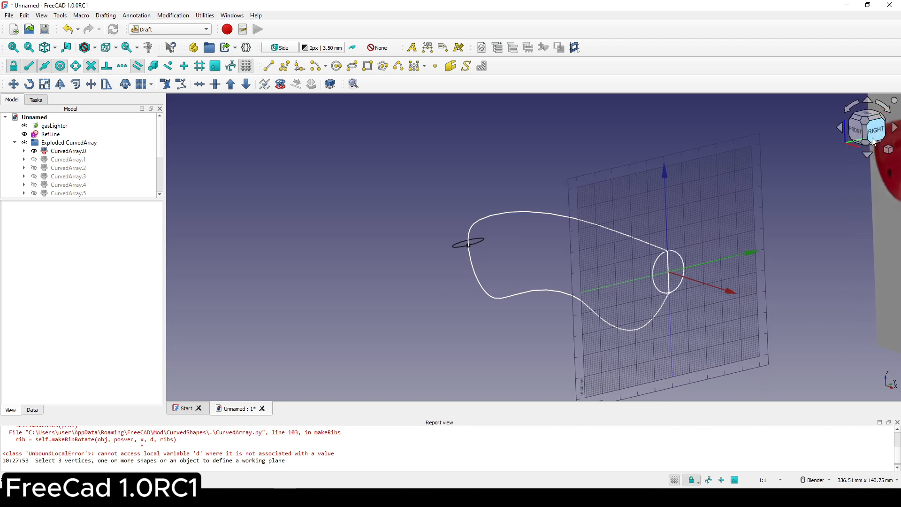
scroll(505, 244, up, 1)
shift+middle_drag(498, 311, 491, 247)
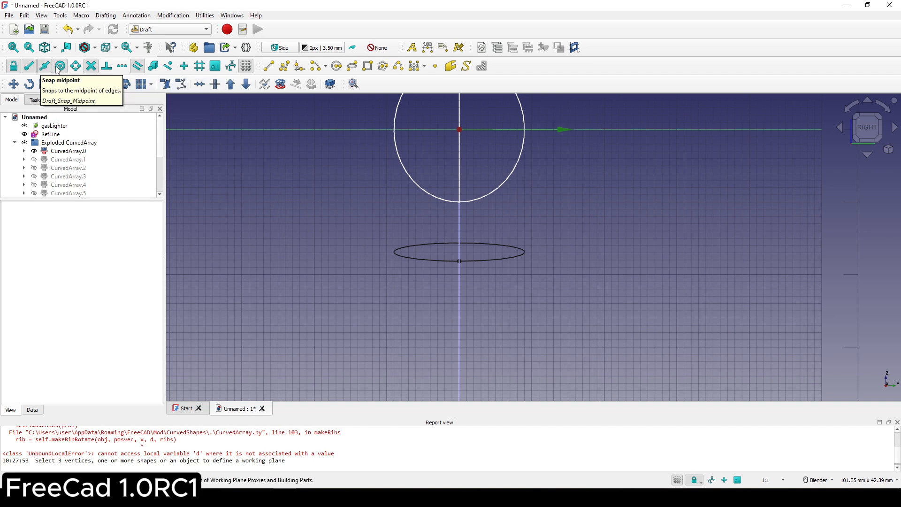
scroll(454, 263, up, 5)
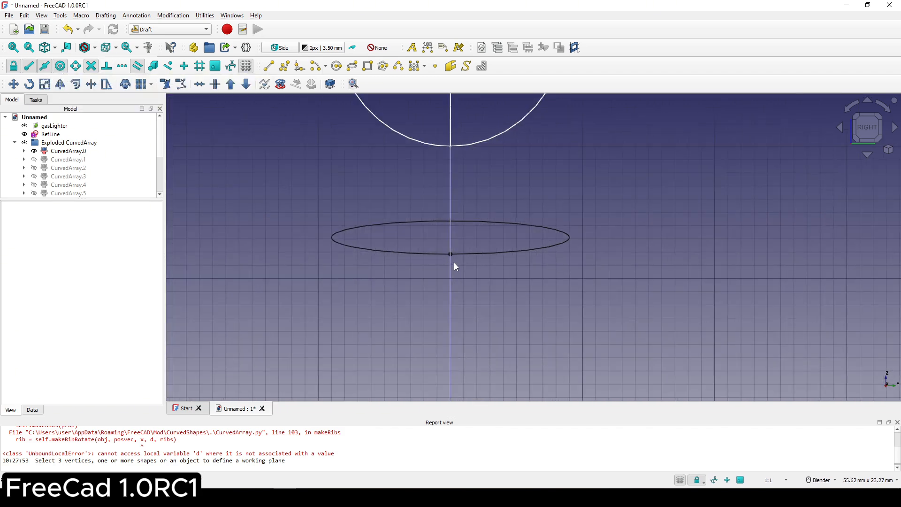
shift+middle_drag(454, 275, 455, 255)
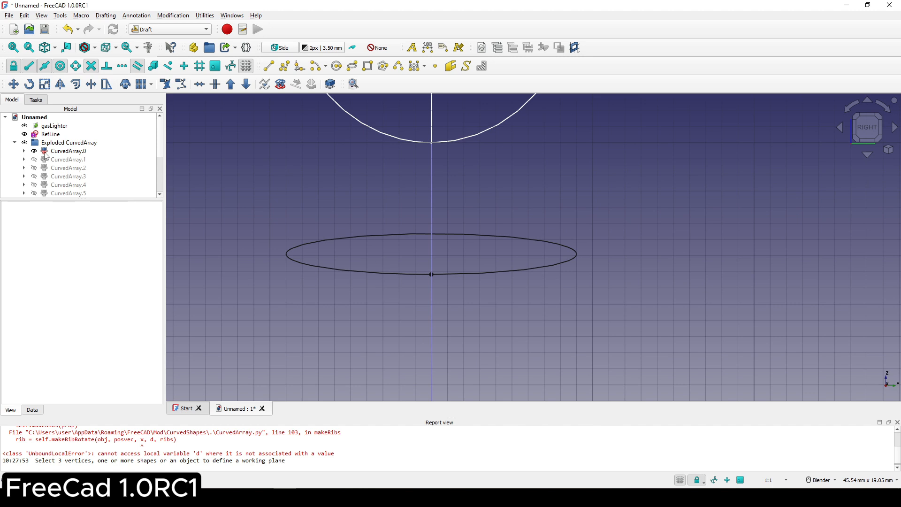
click(337, 66)
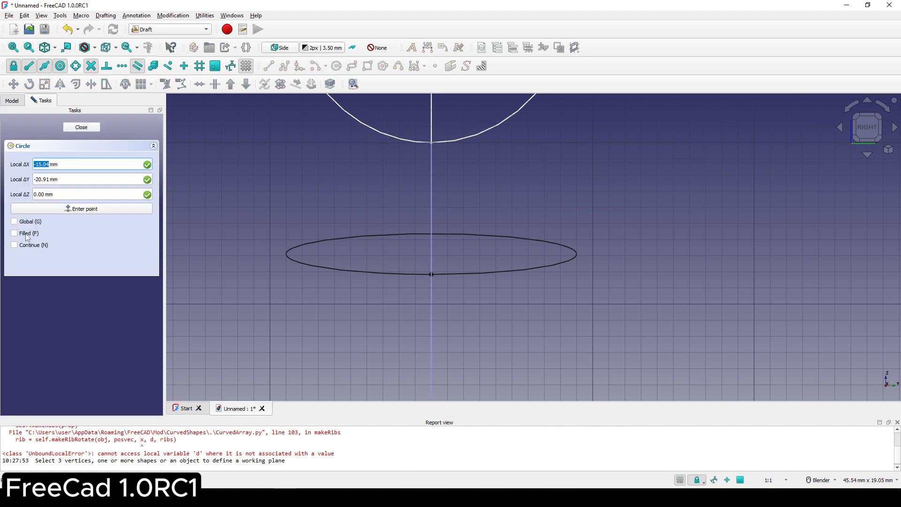
double_click(25, 235)
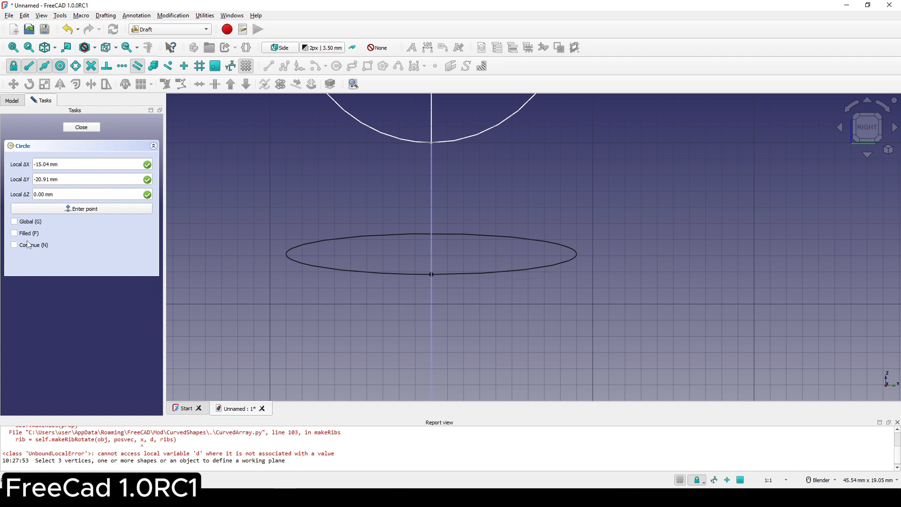
scroll(442, 249, up, 1)
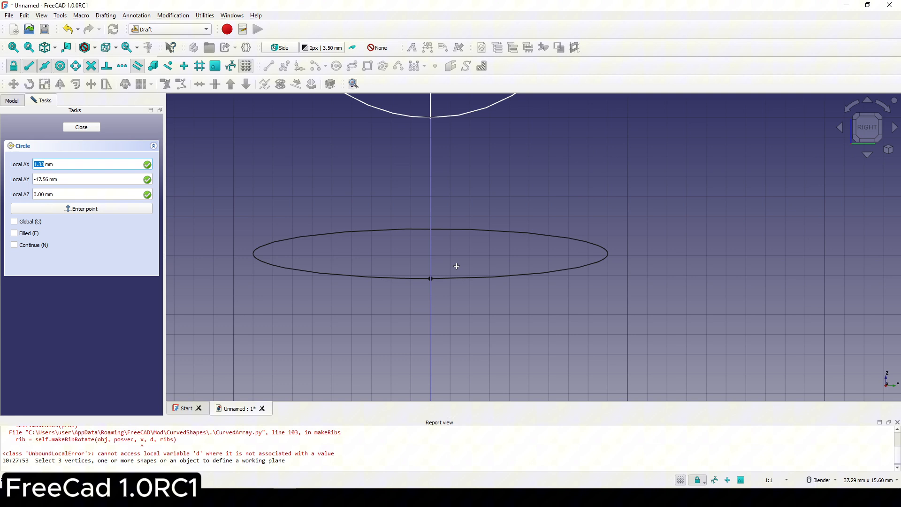
click(431, 278)
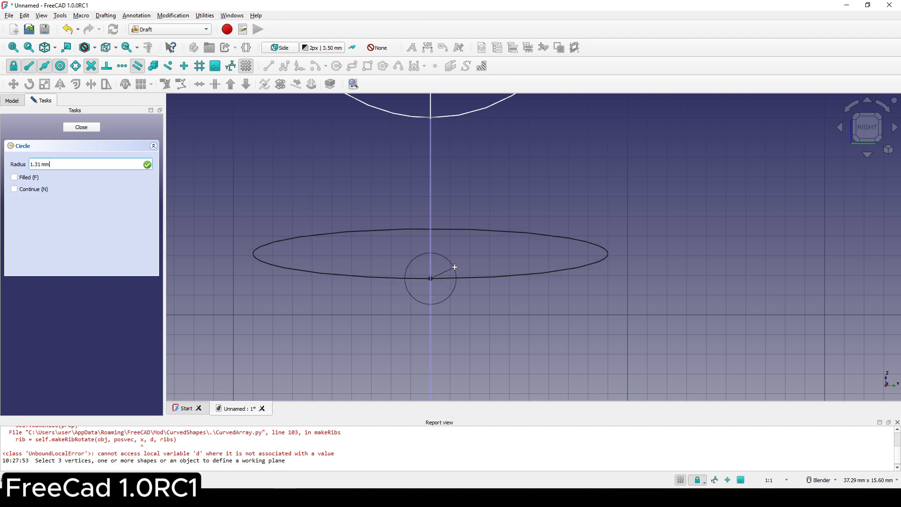
triple_click(71, 163)
text(0.05)
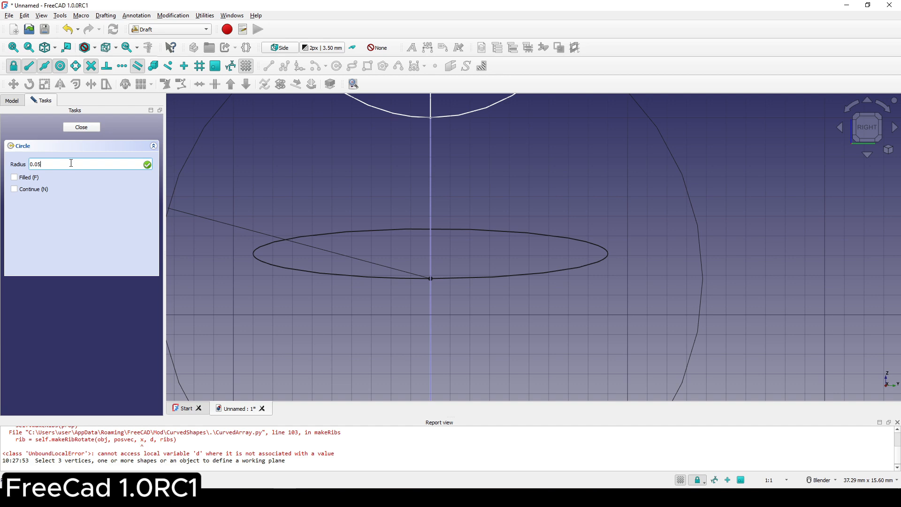
key(Return)
Examine how the tiny circle sits relative to the butt-end rib's vertex and the handle outline.
scroll(486, 258, down, 5)
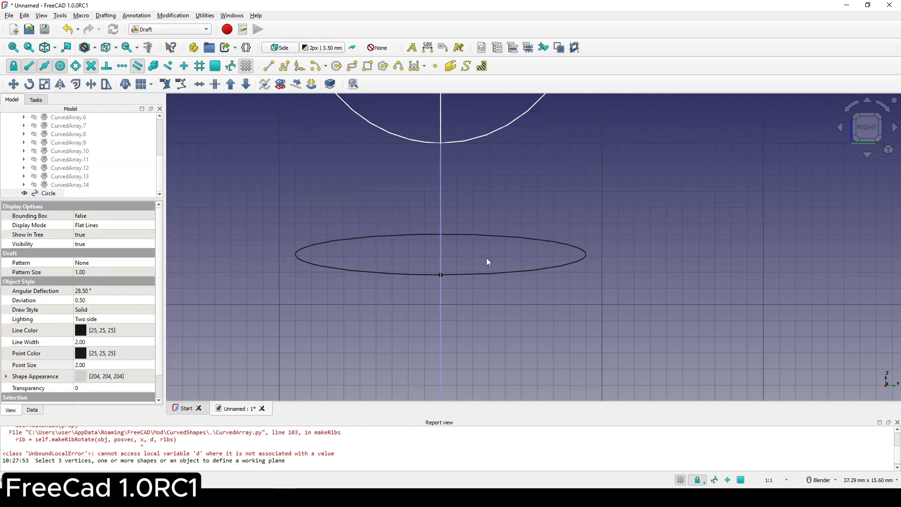
middle_drag(467, 259, 393, 218)
scroll(383, 206, up, 10)
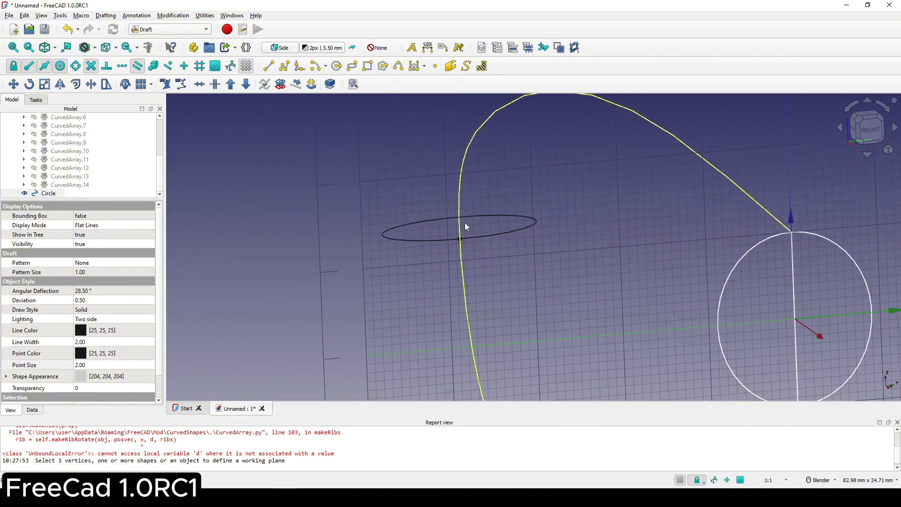
scroll(466, 269, up, 3)
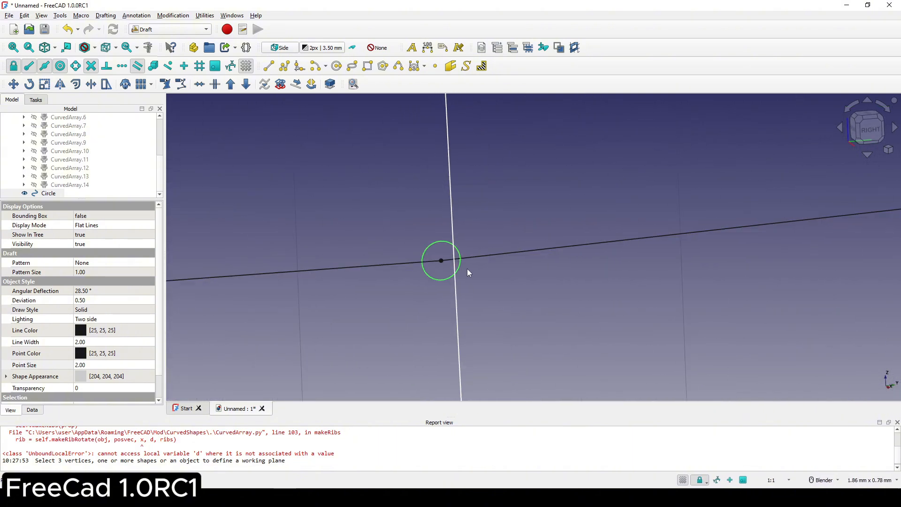
shift+middle_drag(472, 272, 469, 215)
scroll(450, 223, up, 2)
scroll(462, 238, down, 4)
scroll(465, 213, down, 2)
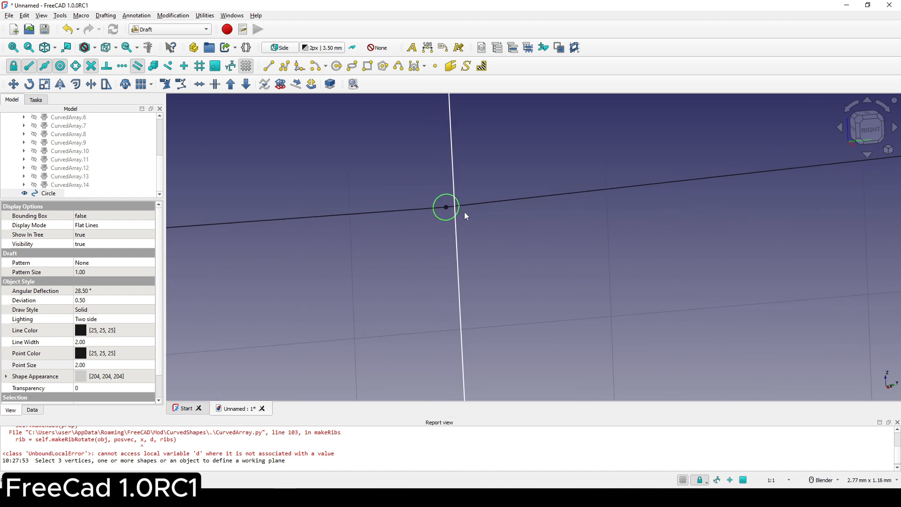
Set the point size of the tiny circle to 10.
click(49, 194)
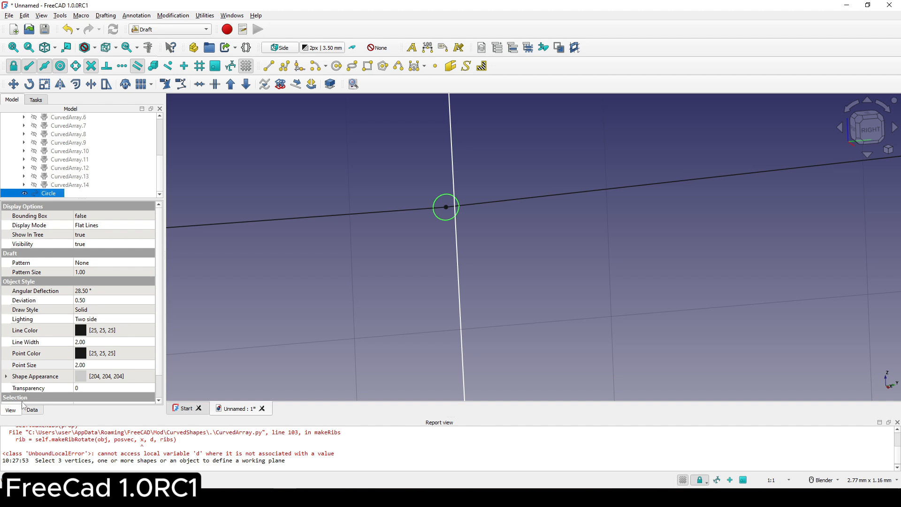
scroll(28, 347, down, 2)
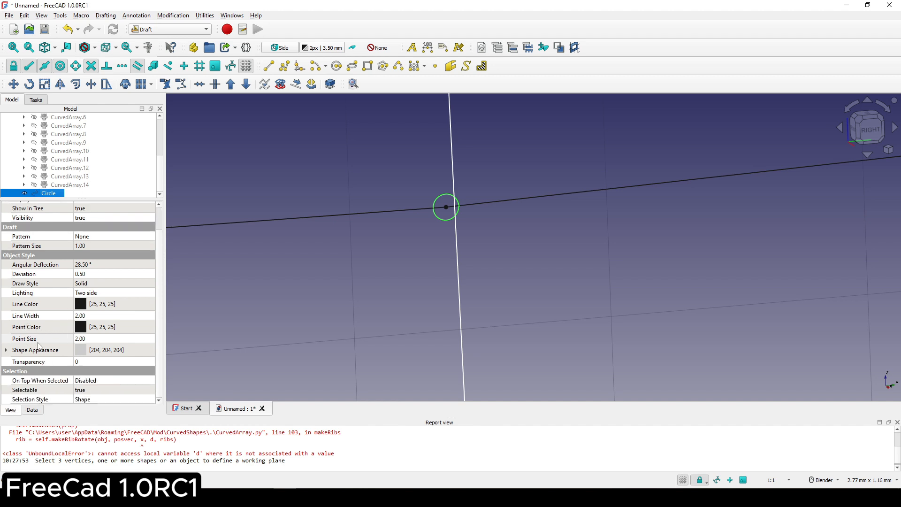
click(88, 339)
text(10)
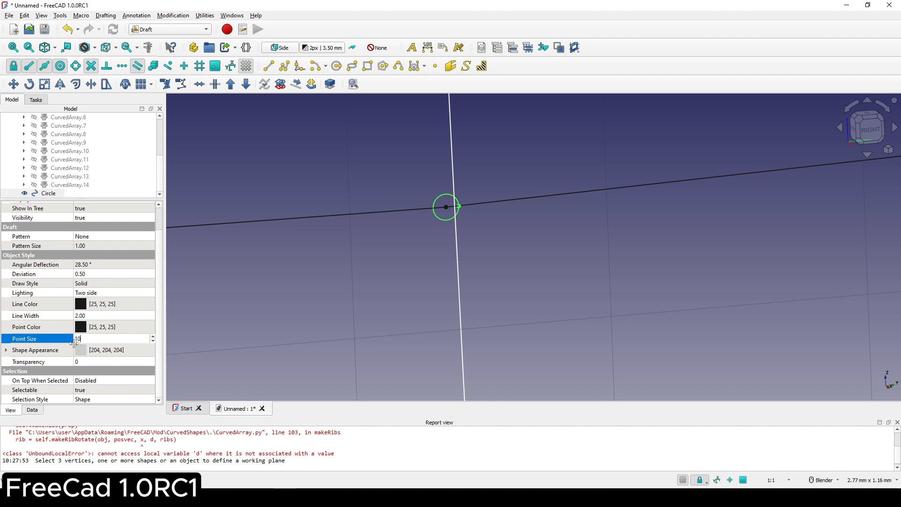
key(Return)
scroll(494, 200, up, 1)
scroll(470, 212, up, 1)
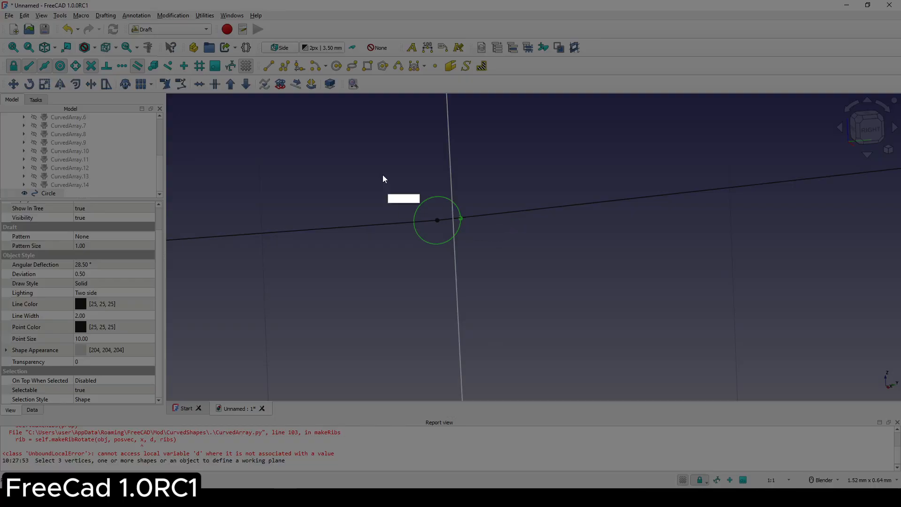
Capture the area around the tiny circle, draw a red arrow from its centre through its vertex, and discard the capture.
key(Print)
drag(329, 145, 529, 313)
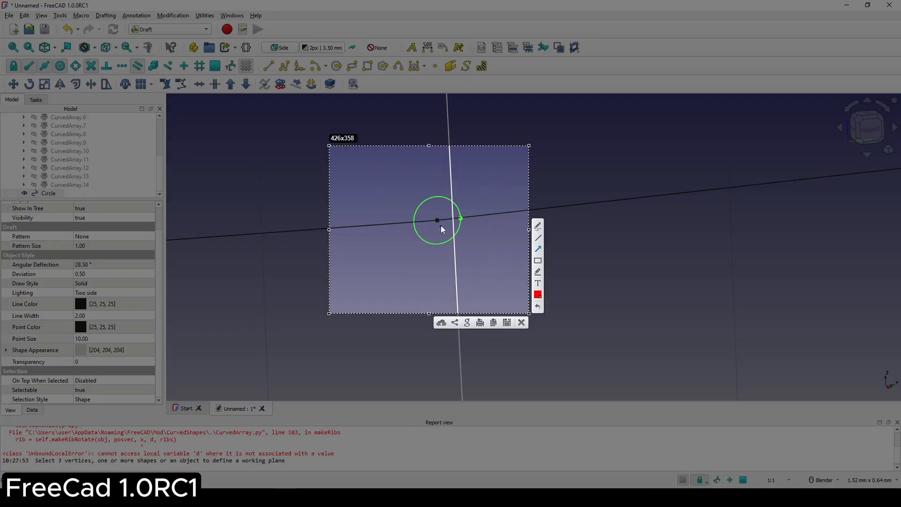
drag(439, 221, 438, 221)
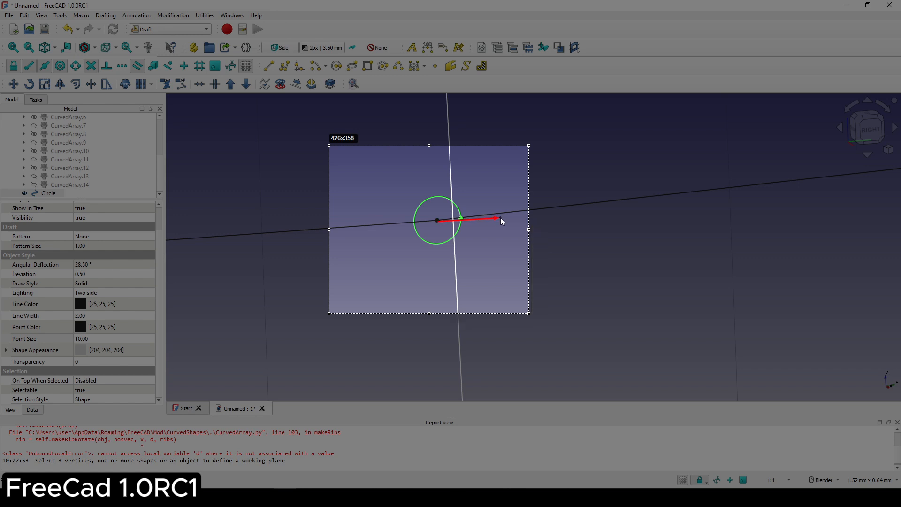
drag(501, 219, 501, 219)
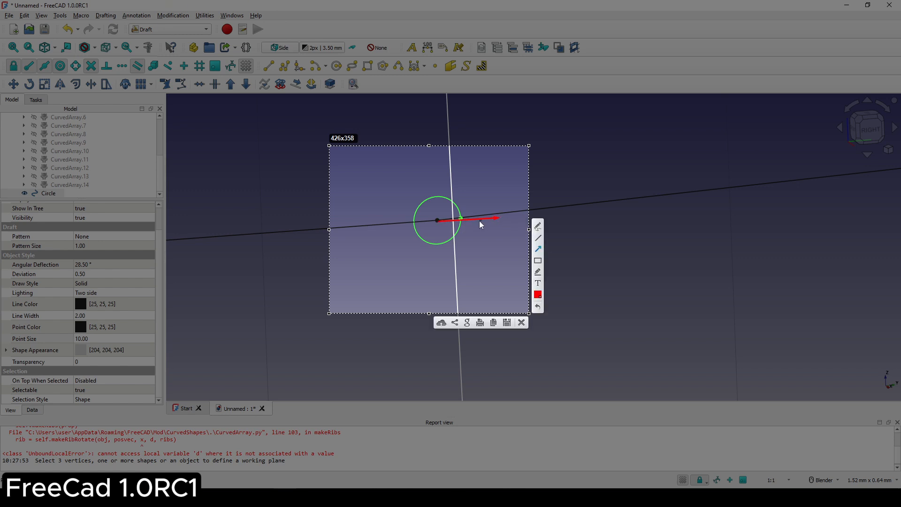
click(521, 323)
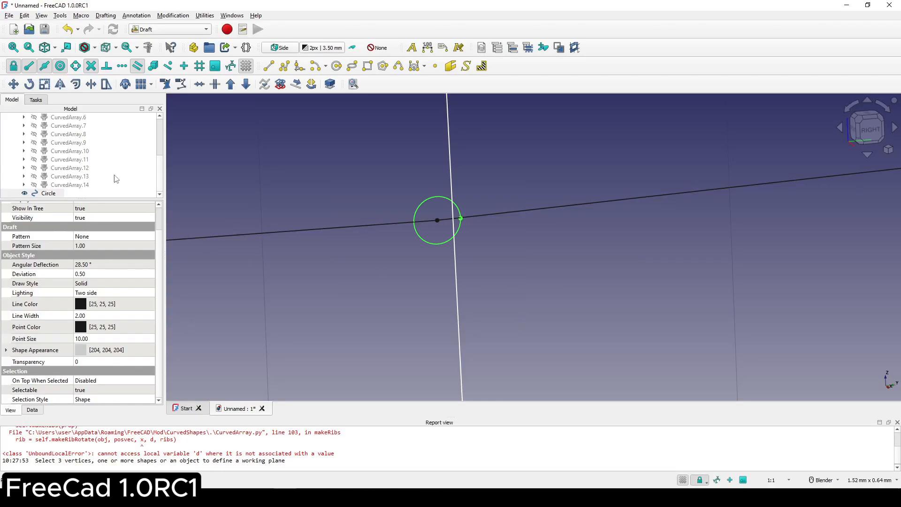
Show the hidden ribs CurvedArray.1 through CurvedArray.14 along the handle.
click(87, 185)
scroll(88, 186, up, 4)
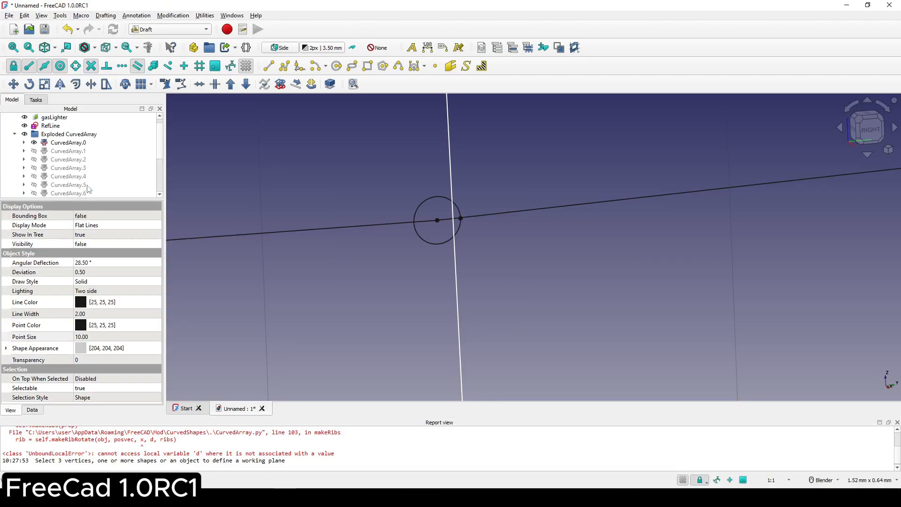
shift+click(77, 162)
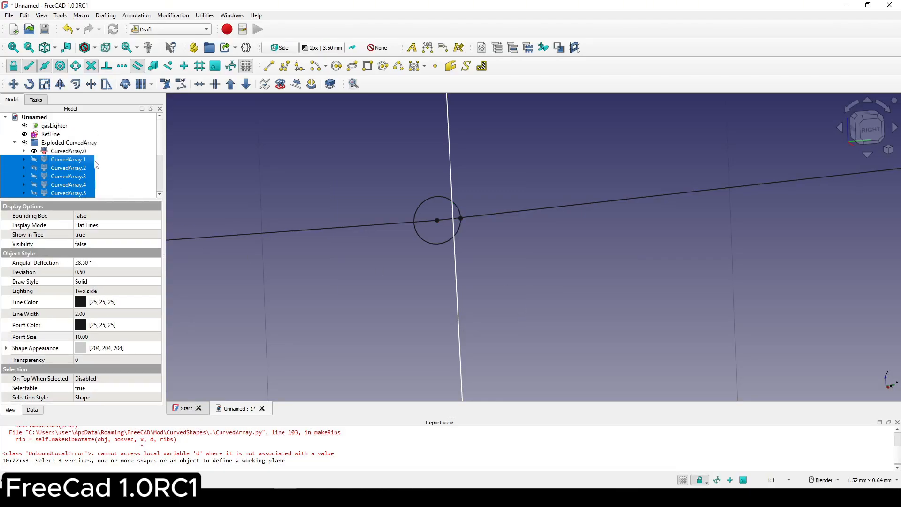
key(space)
scroll(427, 210, down, 5)
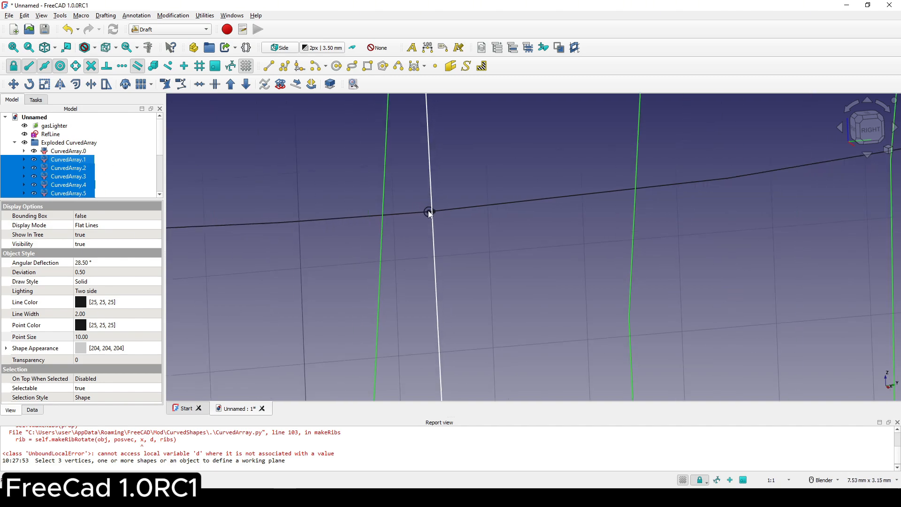
scroll(429, 211, down, 15)
middle_drag(445, 216, 430, 246)
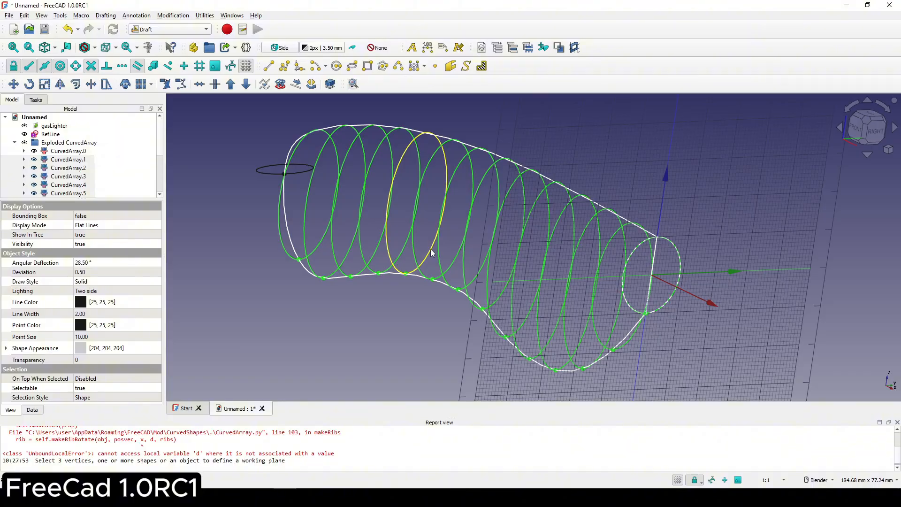
Capture the handle view, mark the direction of the rib vertices and the butt-end vertex with red arrows, and discard the capture.
key(Print)
drag(227, 105, 745, 399)
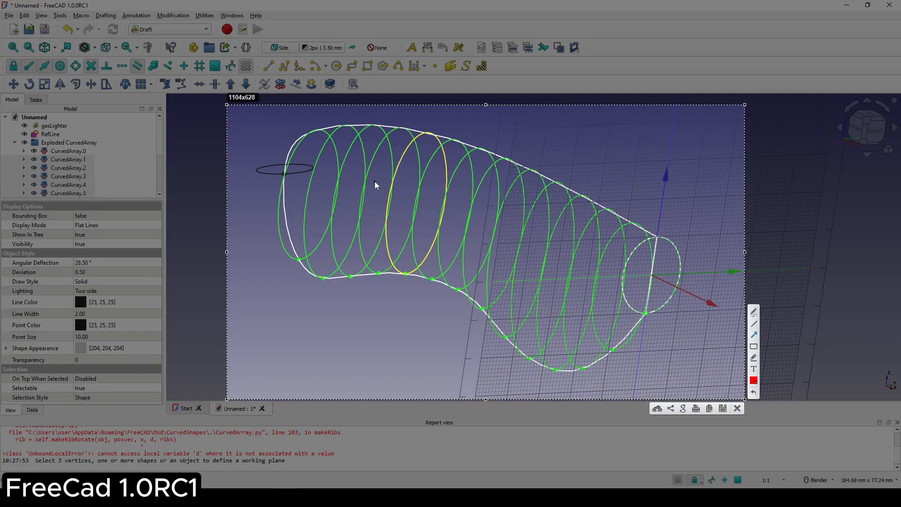
drag(375, 181, 379, 326)
drag(407, 190, 402, 339)
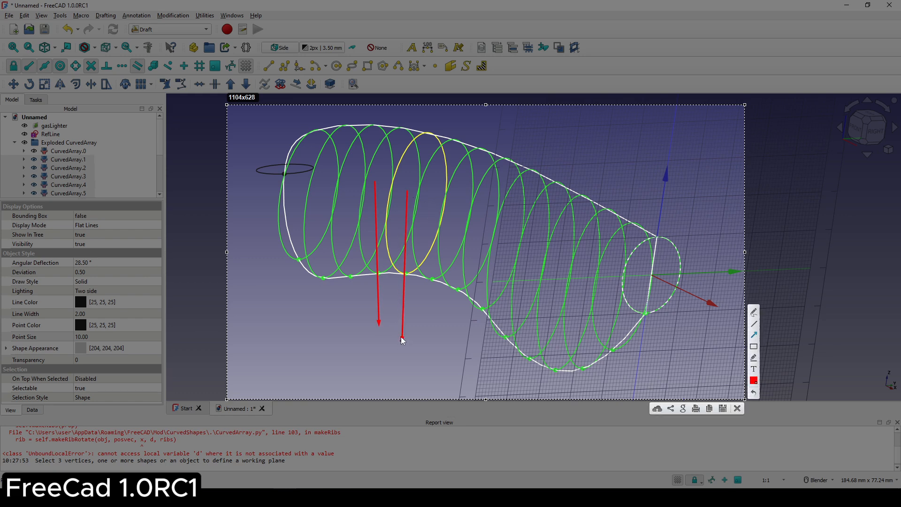
drag(436, 197, 437, 330)
drag(286, 173, 352, 167)
drag(284, 174, 313, 213)
click(739, 411)
Rotate the tiny butt-end circle 90° in its own plane so its vertex points downward like the rib vertices.
shift+middle_drag(488, 248, 497, 269)
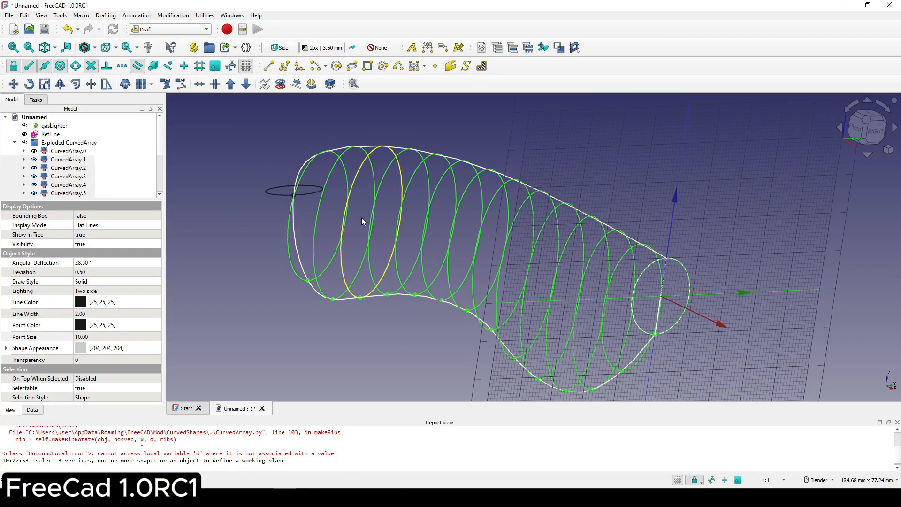
shift+middle_drag(383, 237, 422, 248)
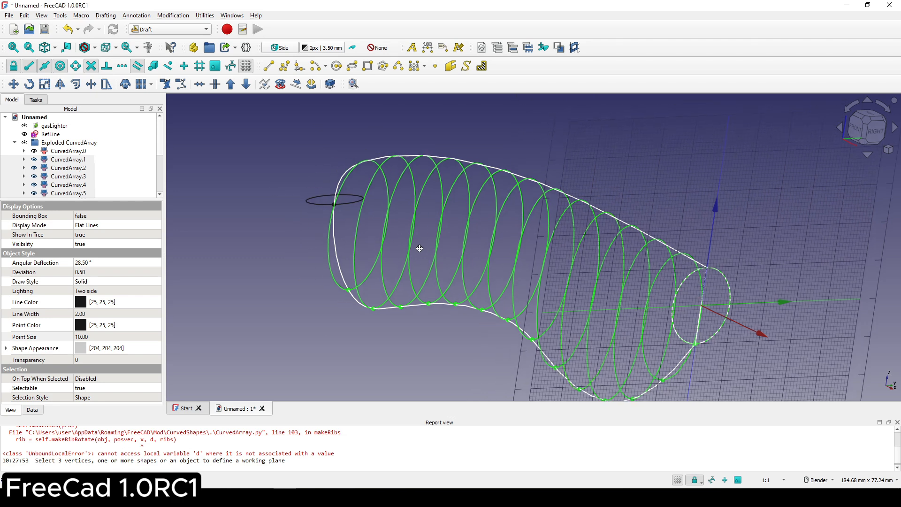
click(322, 298)
scroll(63, 160, down, 4)
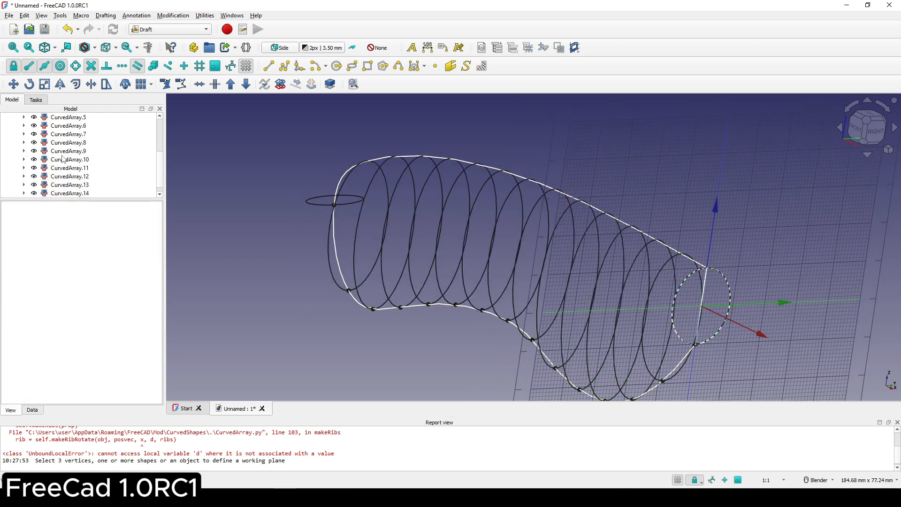
scroll(63, 160, up, 4)
scroll(63, 160, down, 4)
click(49, 193)
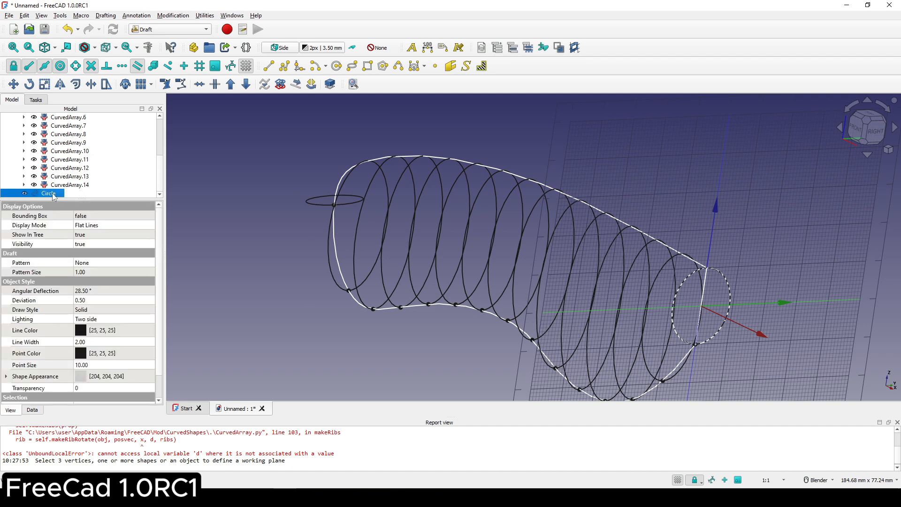
scroll(331, 209, up, 10)
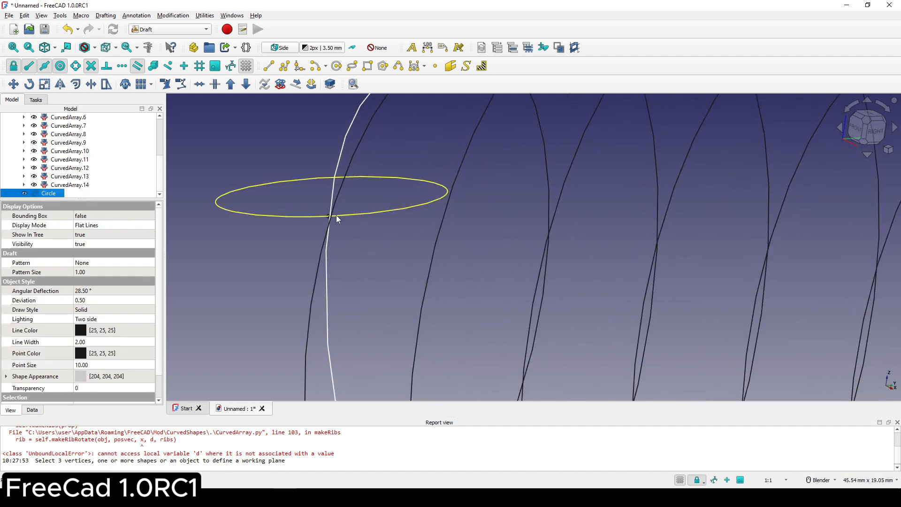
scroll(331, 217, up, 10)
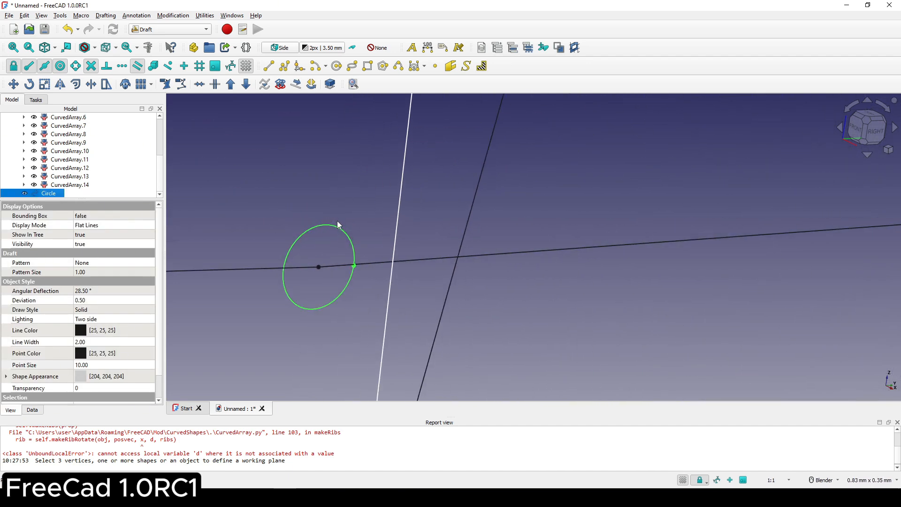
shift+middle_drag(344, 224, 393, 201)
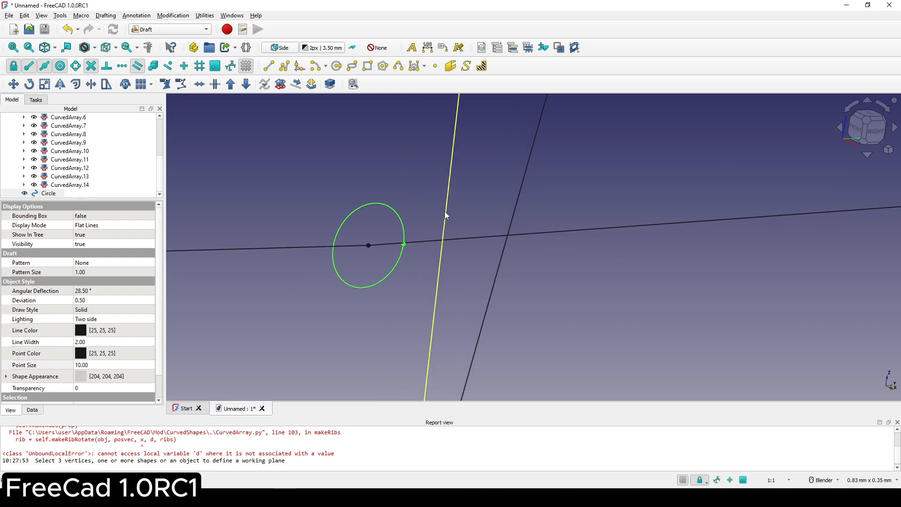
right_click(47, 193)
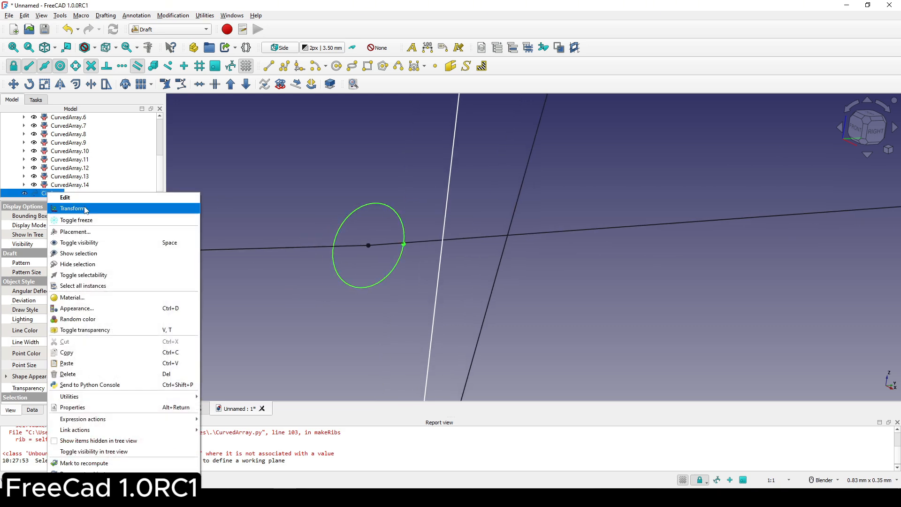
click(72, 208)
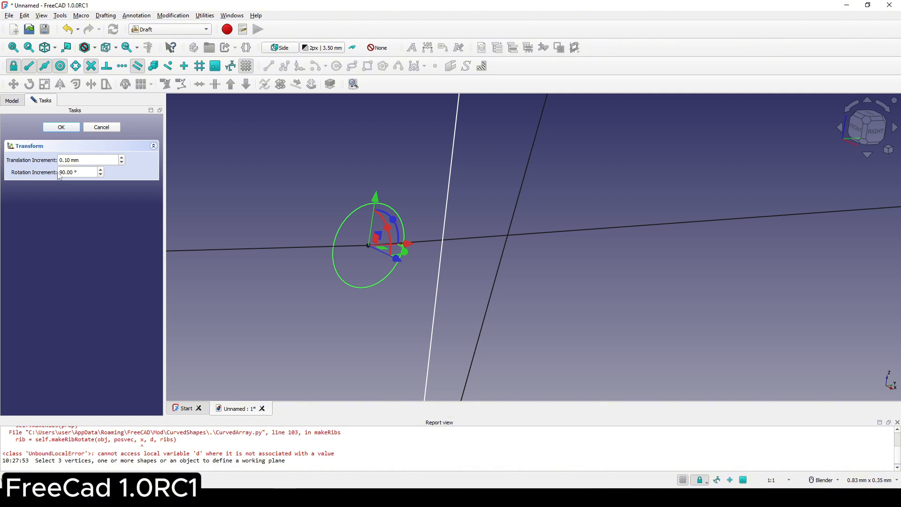
drag(83, 173, 44, 171)
scroll(398, 212, up, 2)
shift+middle_drag(399, 213, 451, 203)
scroll(442, 208, up, 3)
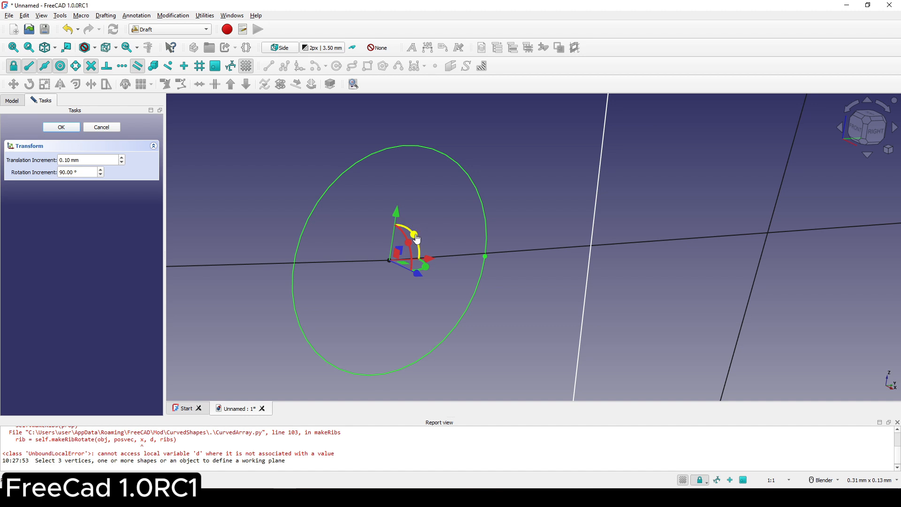
drag(417, 240, 434, 380)
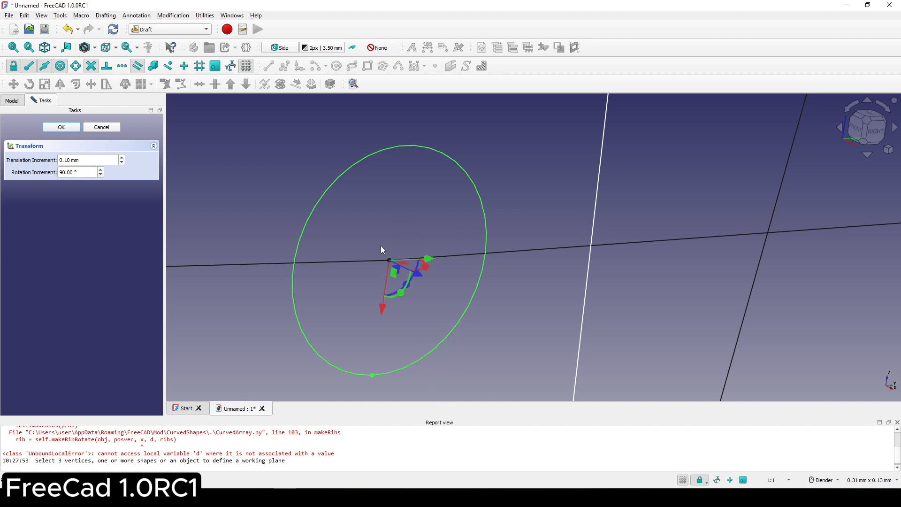
scroll(467, 277, down, 5)
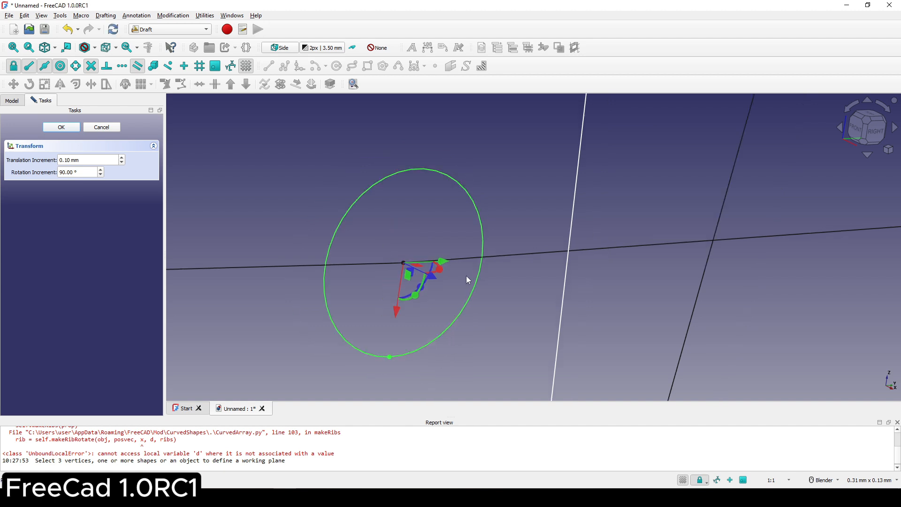
click(63, 128)
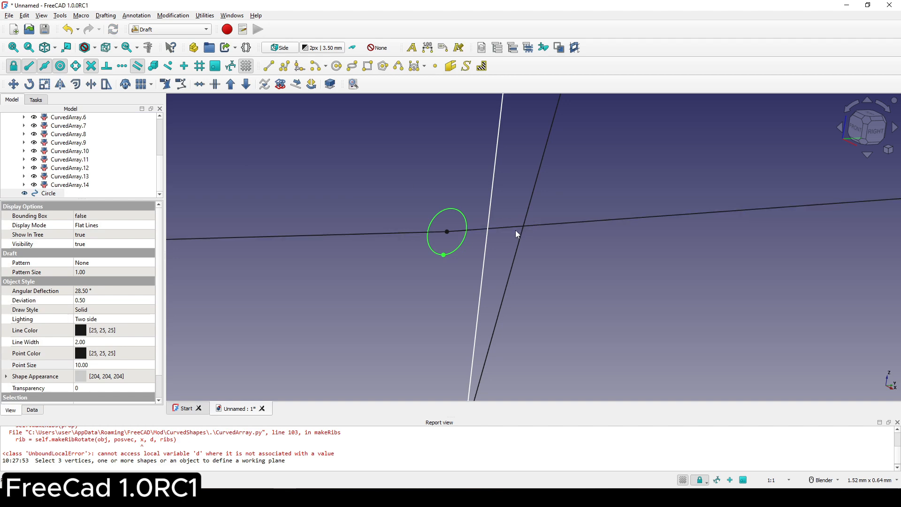
Hide the Draft grid and switch to the Part workbench.
scroll(462, 237, down, 6)
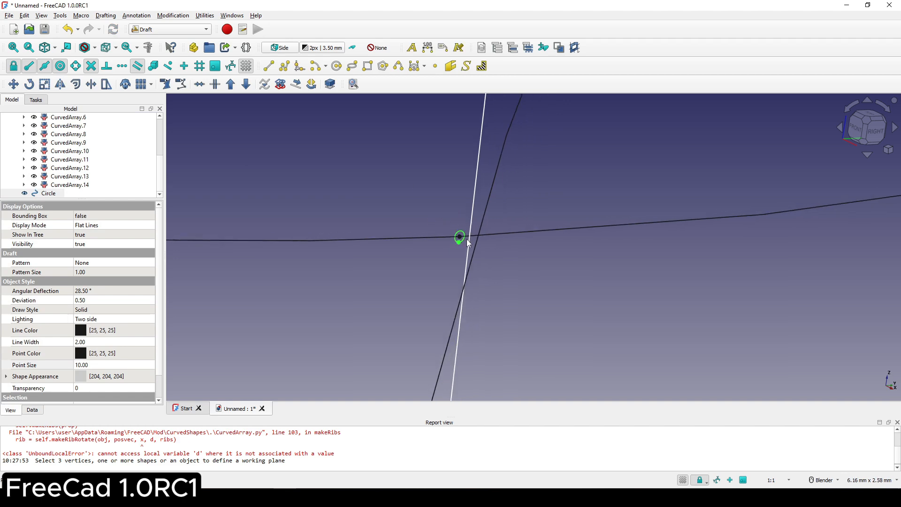
scroll(472, 243, down, 6)
middle_drag(574, 258, 567, 292)
scroll(604, 266, up, 2)
click(676, 482)
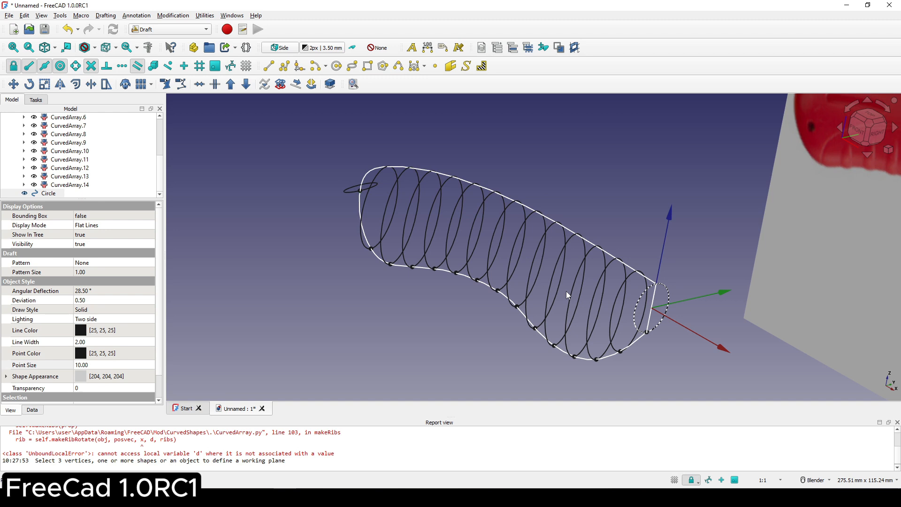
middle_drag(567, 263, 563, 272)
click(178, 31)
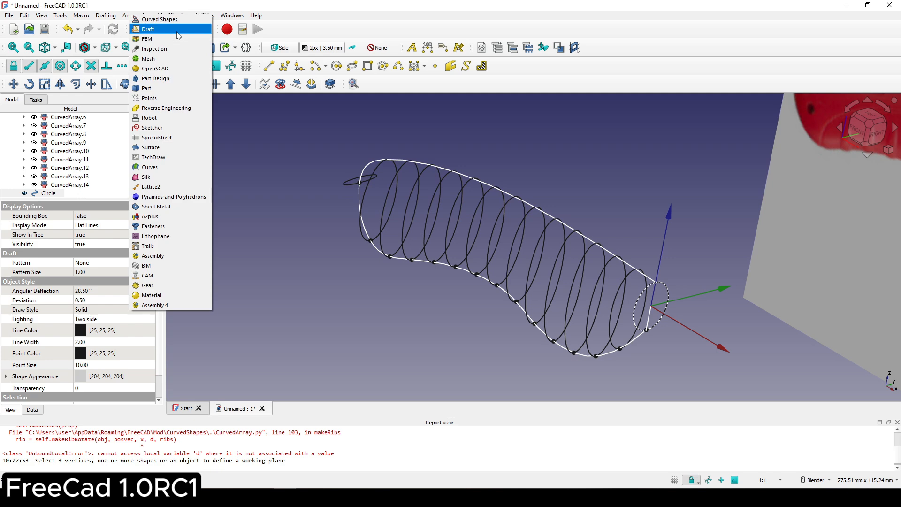
click(179, 83)
middle_drag(430, 261, 466, 254)
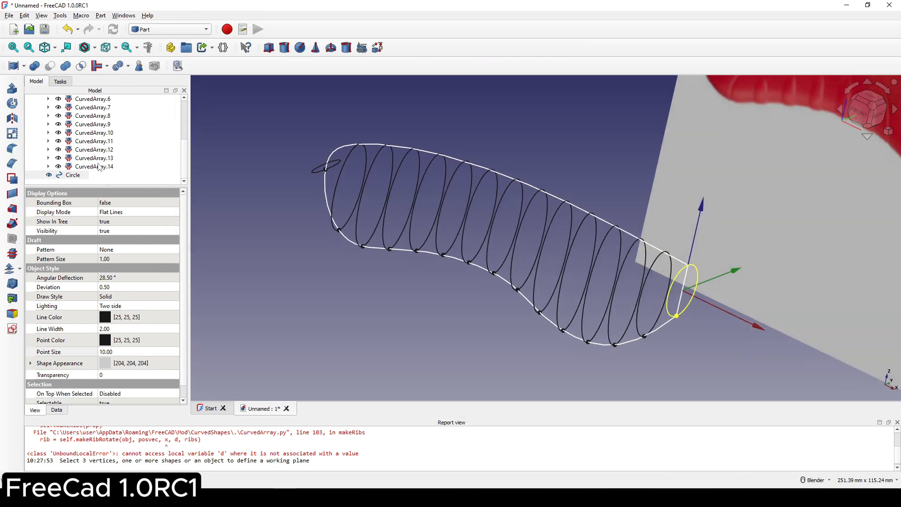
Rename the tiny butt-end circle as LastProfile.
scroll(97, 168, up, 4)
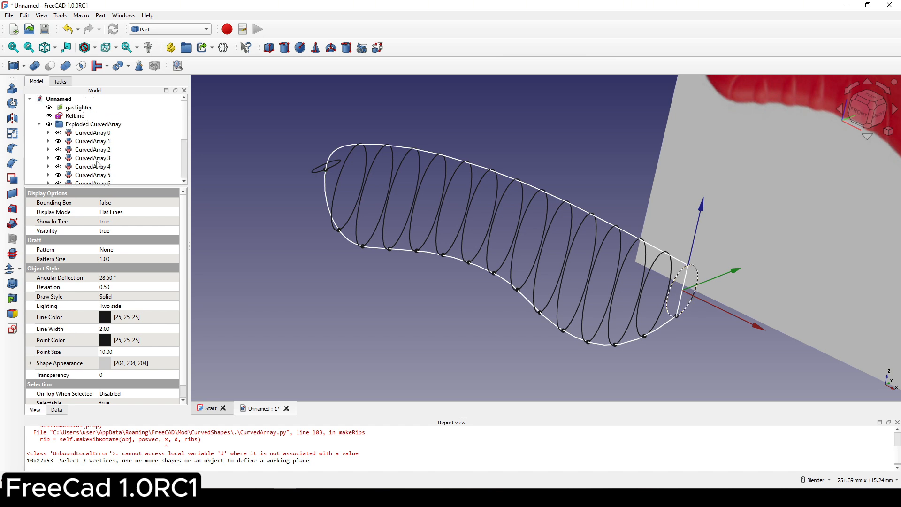
shift+middle_drag(629, 250, 632, 241)
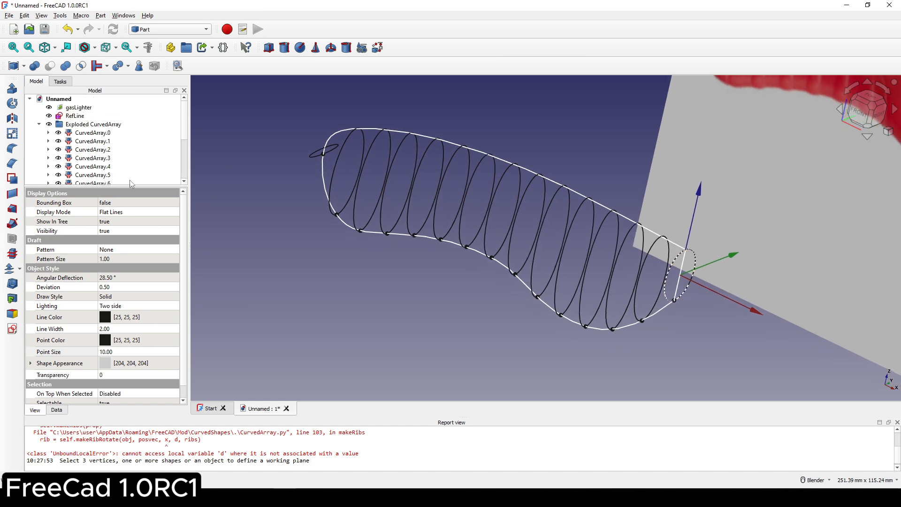
scroll(71, 174, down, 4)
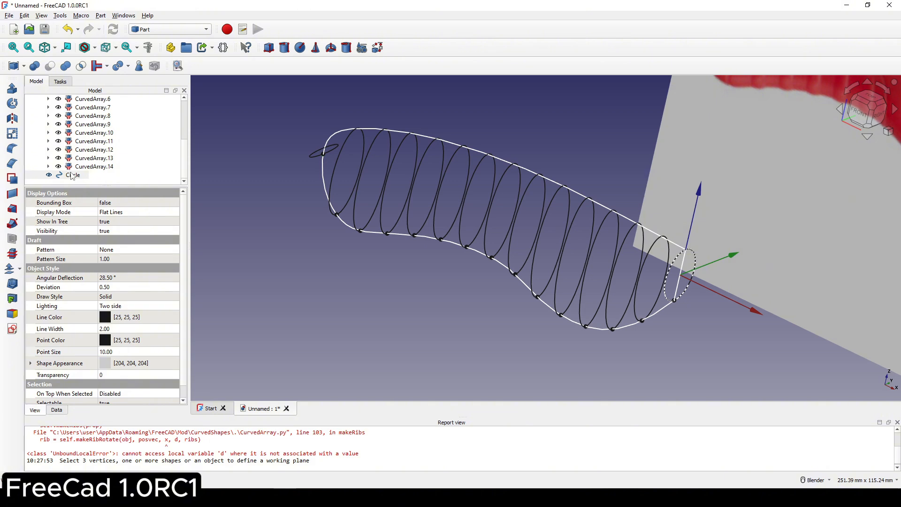
click(73, 175)
right_click(79, 177)
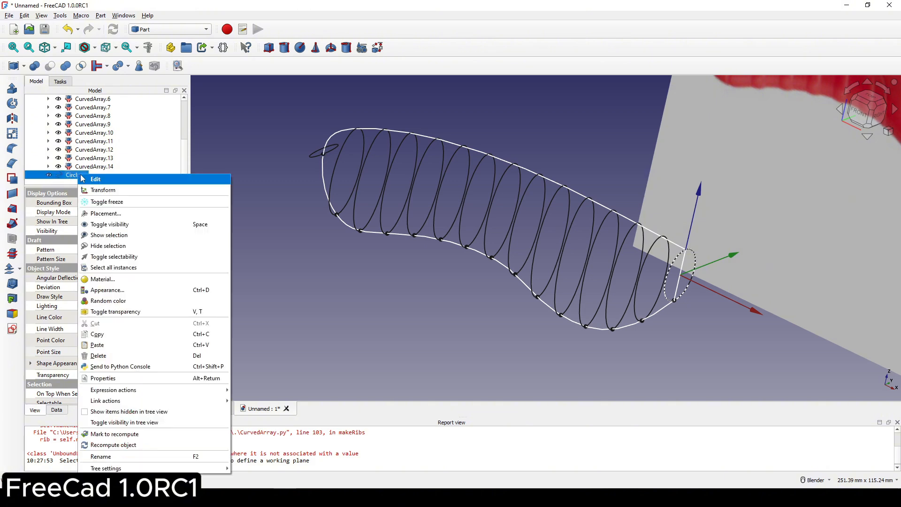
click(130, 457)
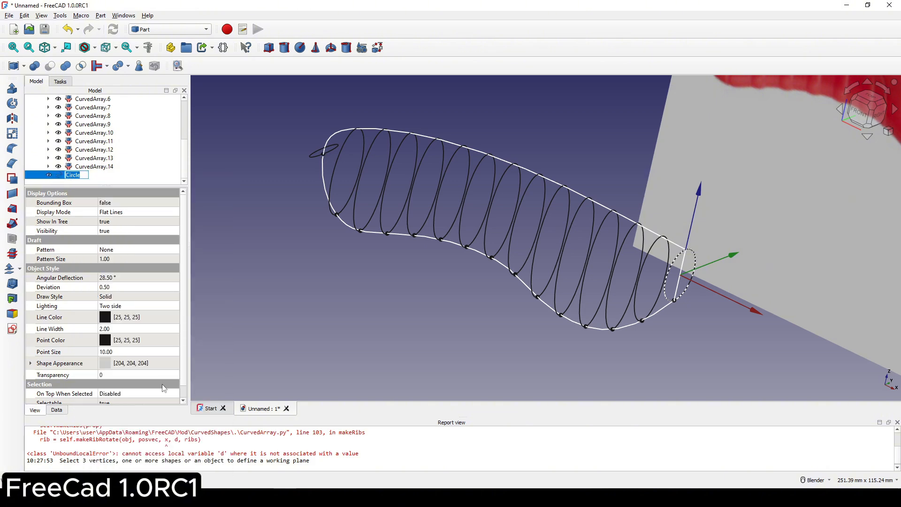
text(L)
text(astProfile)
key(Return)
click(372, 312)
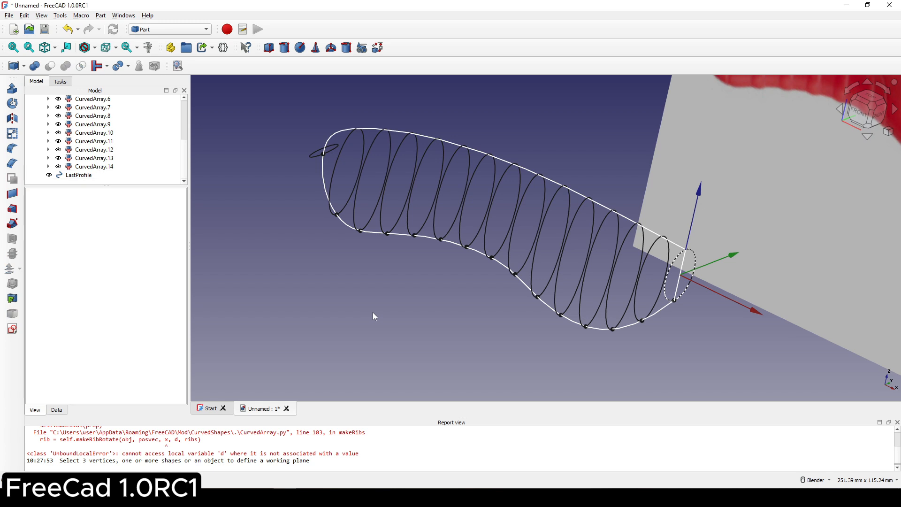
Start a Loft and add StartProfile as its first profile.
shift+middle_drag(416, 292, 396, 226)
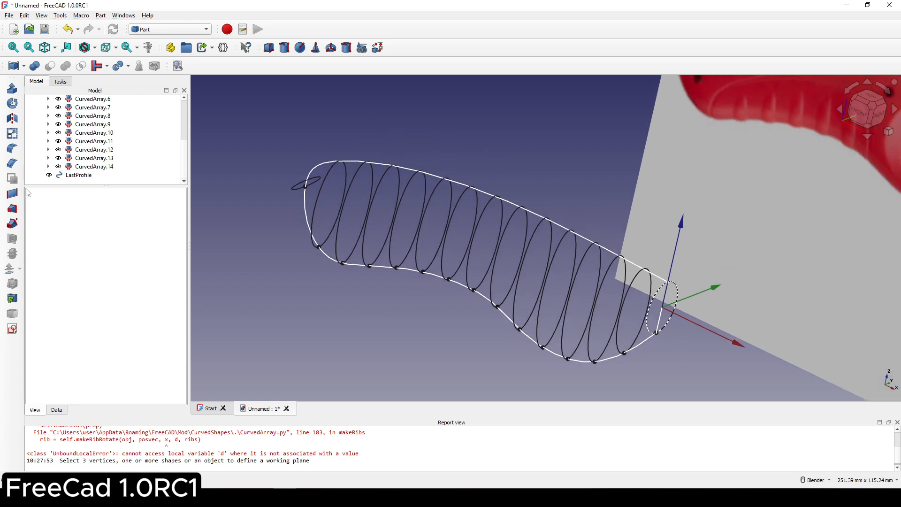
click(15, 211)
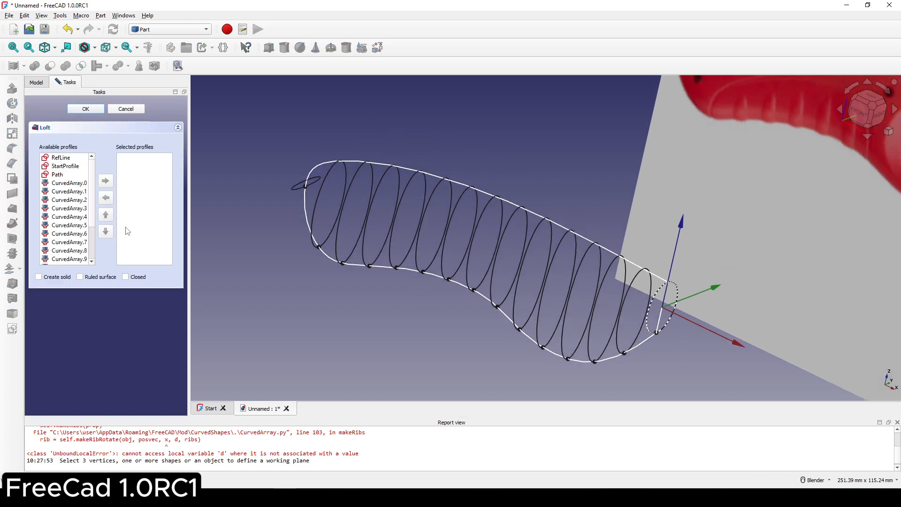
drag(191, 232, 264, 232)
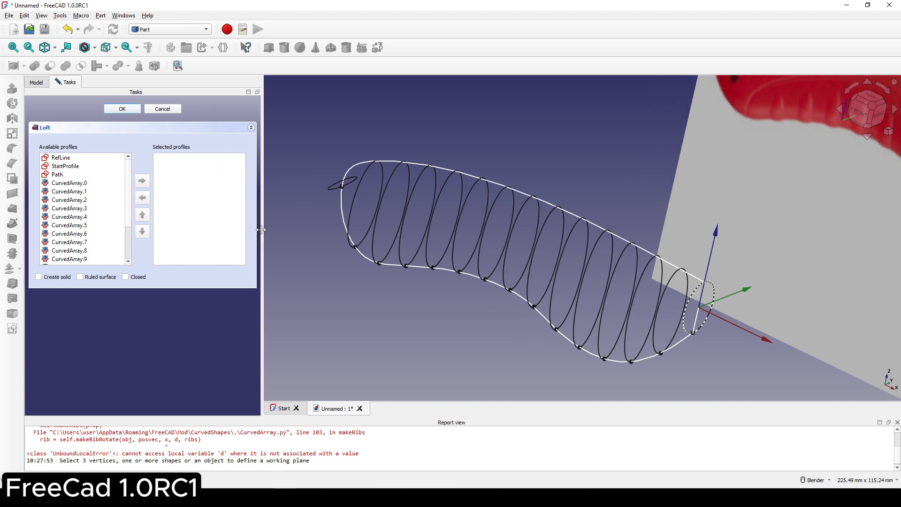
scroll(77, 221, down, 2)
scroll(77, 221, up, 2)
click(71, 166)
double_click(71, 166)
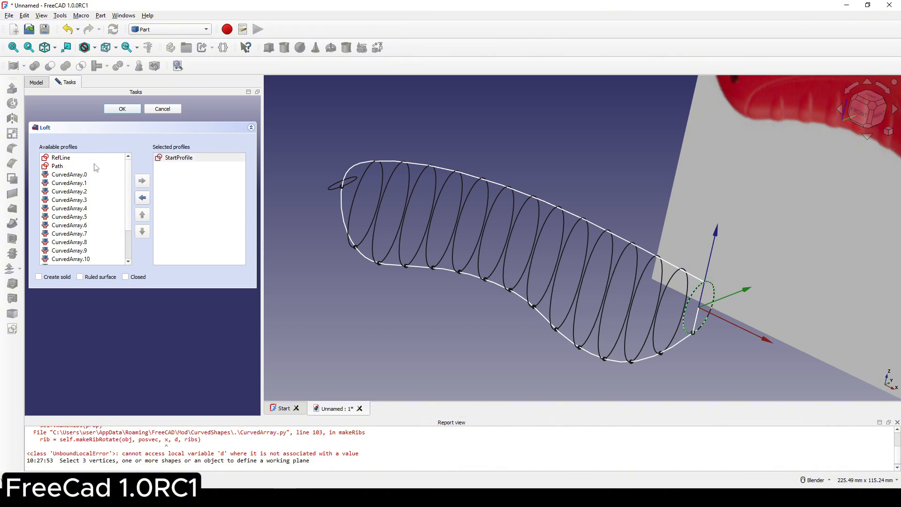
Add the ribs to the loft's selected profiles in descending order, from CurvedArray.13 to CurvedArray.1.
scroll(91, 176, down, 2)
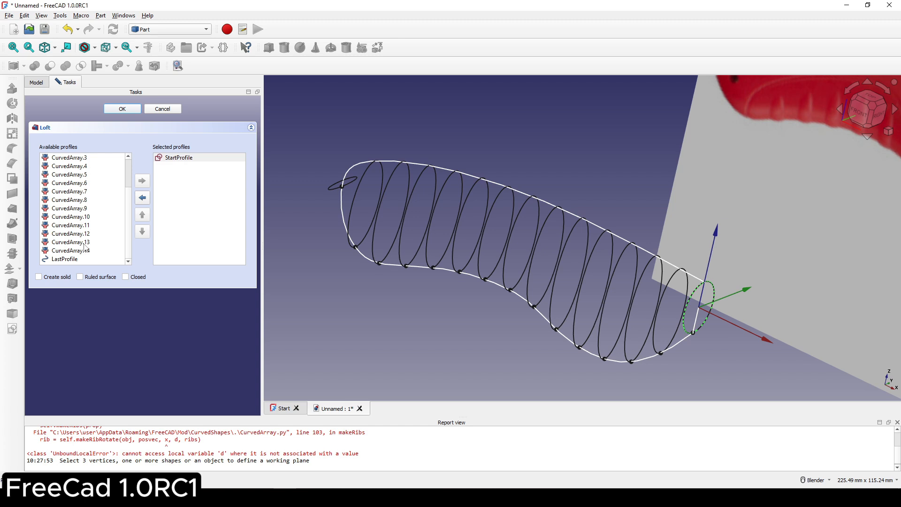
click(85, 244)
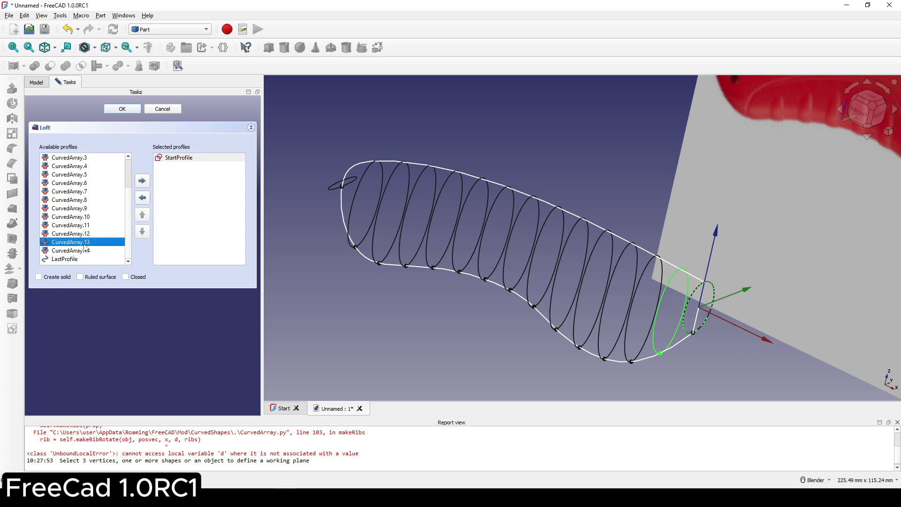
click(143, 181)
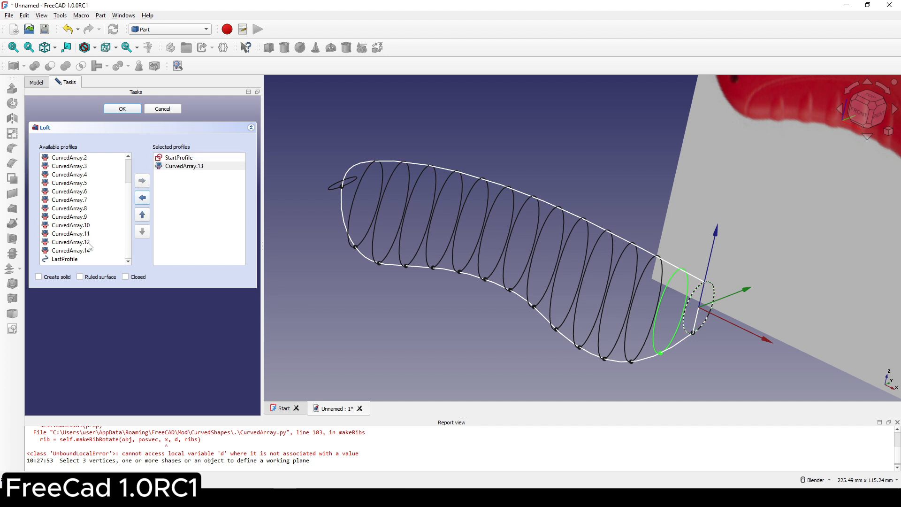
double_click(89, 243)
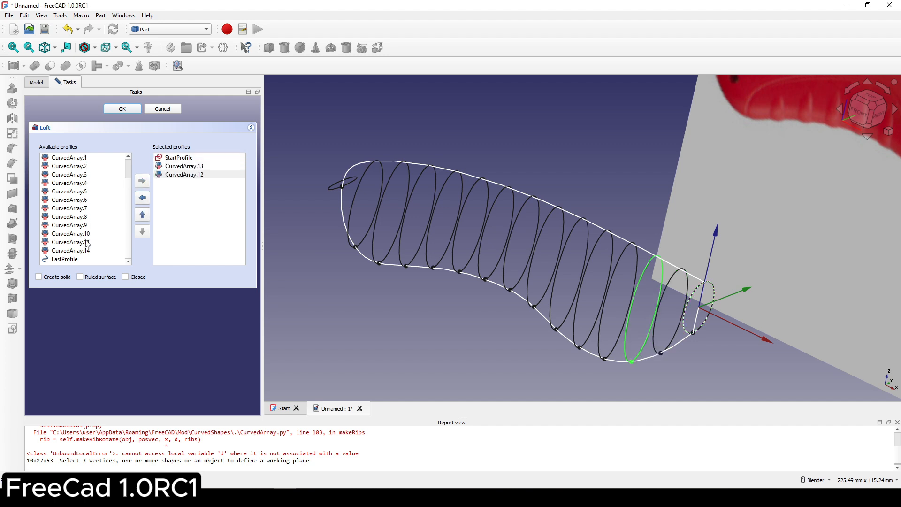
double_click(88, 244)
double_click(89, 244)
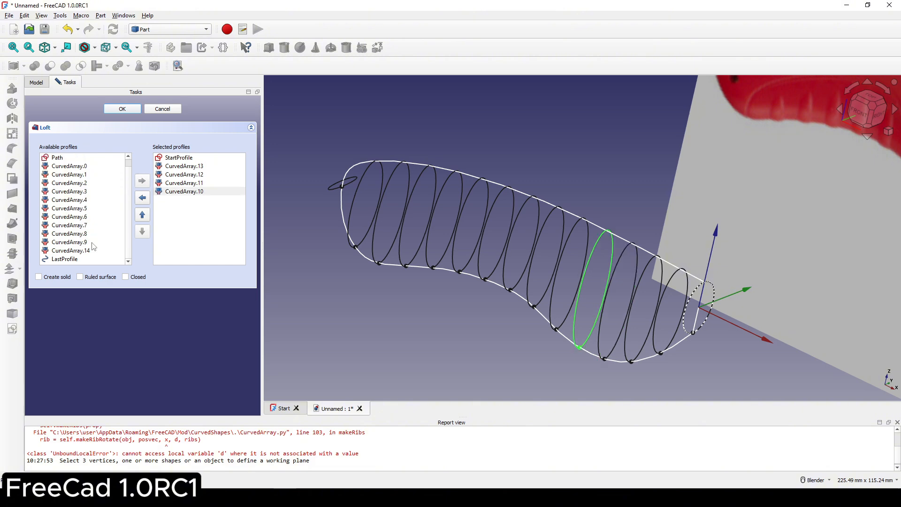
click(90, 244)
double_click(90, 244)
double_click(90, 243)
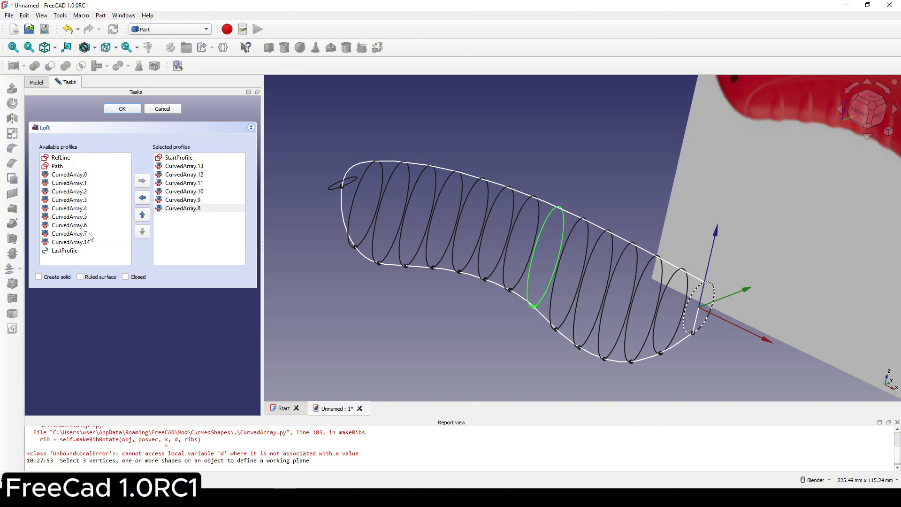
double_click(91, 234)
double_click(91, 225)
double_click(91, 216)
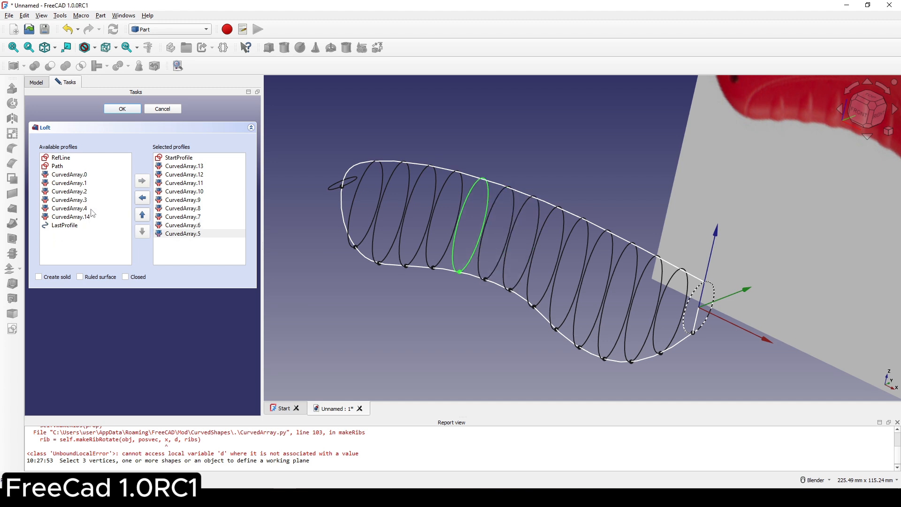
double_click(91, 209)
double_click(91, 200)
double_click(91, 192)
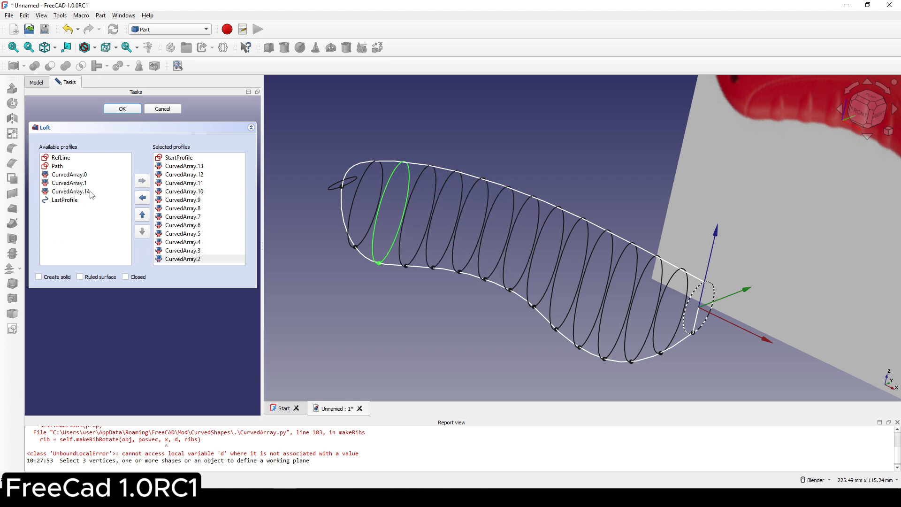
double_click(87, 184)
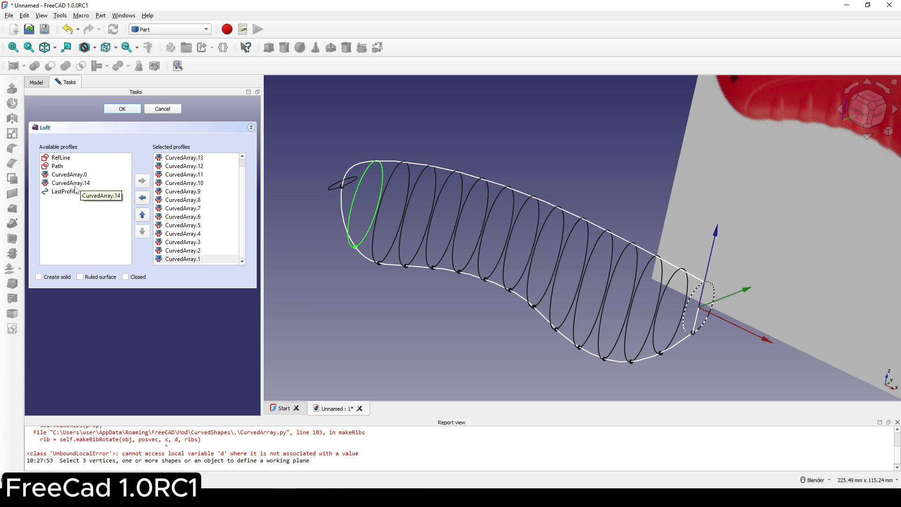
Add LastProfile as the final loft profile, enable Create solid and create the loft.
click(72, 193)
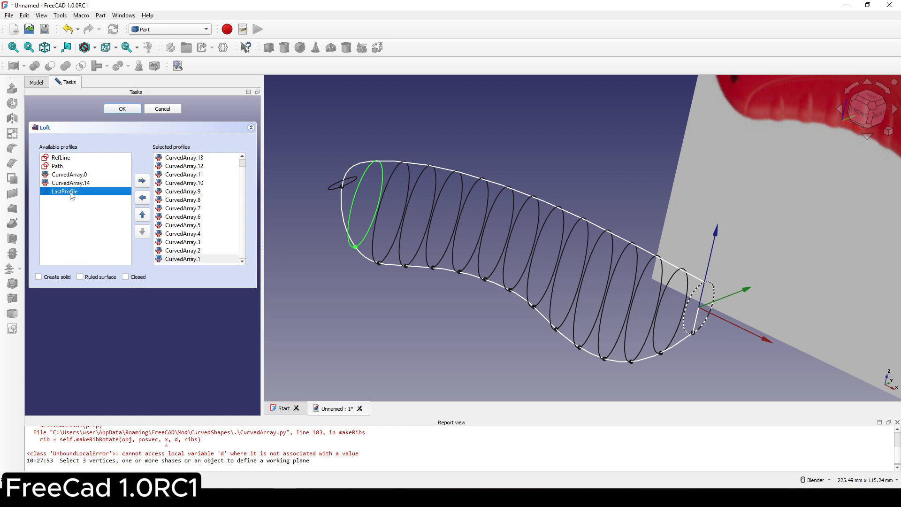
double_click(72, 196)
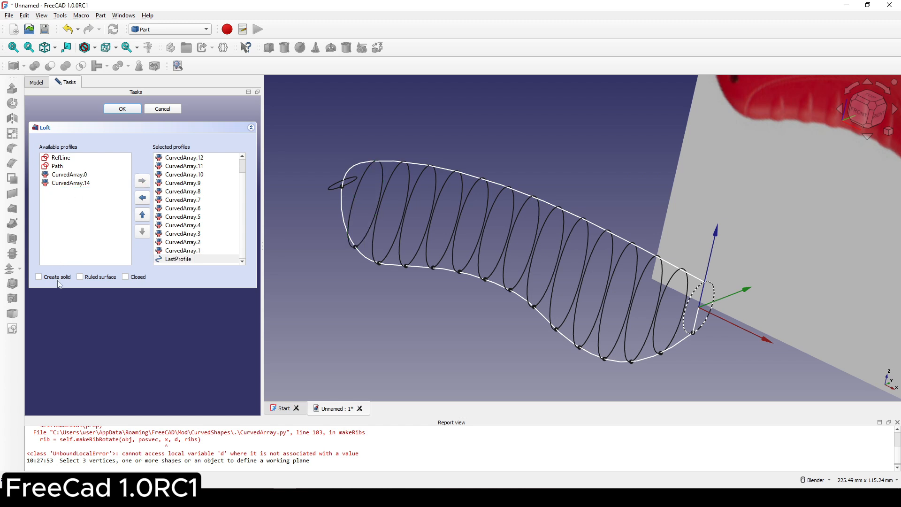
click(123, 109)
Inspect the pinched butt end of the handle and set the Loft's Max Degree to 2.
middle_drag(556, 260, 623, 279)
scroll(503, 270, up, 2)
shift+middle_drag(503, 260, 465, 270)
scroll(464, 273, up, 1)
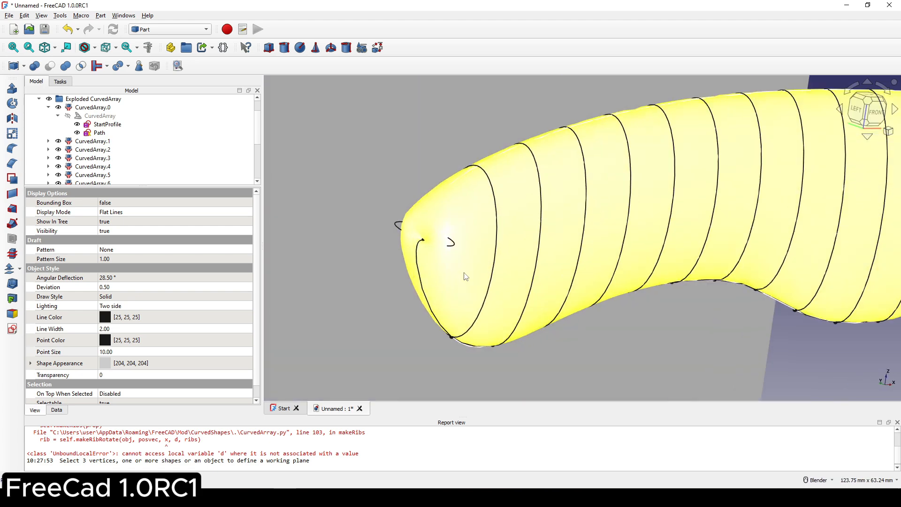
scroll(447, 249, up, 3)
scroll(419, 236, down, 4)
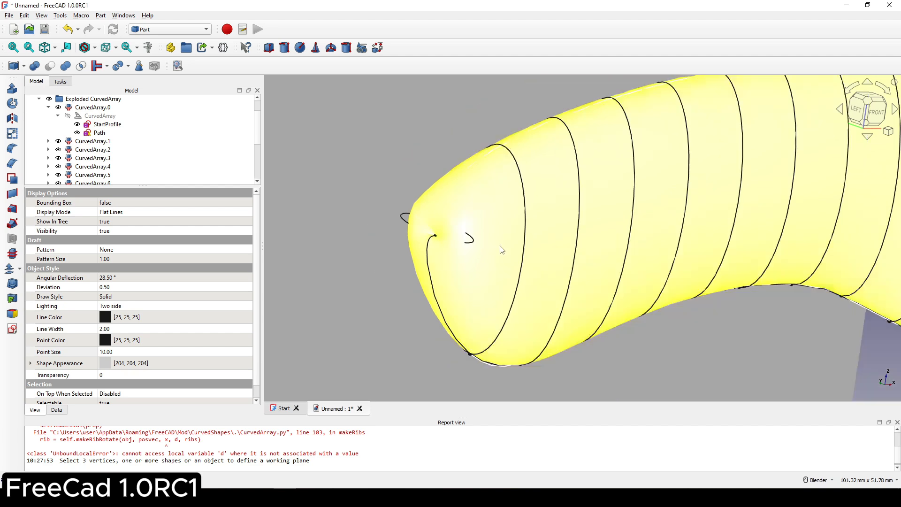
click(690, 104)
middle_drag(598, 121, 586, 118)
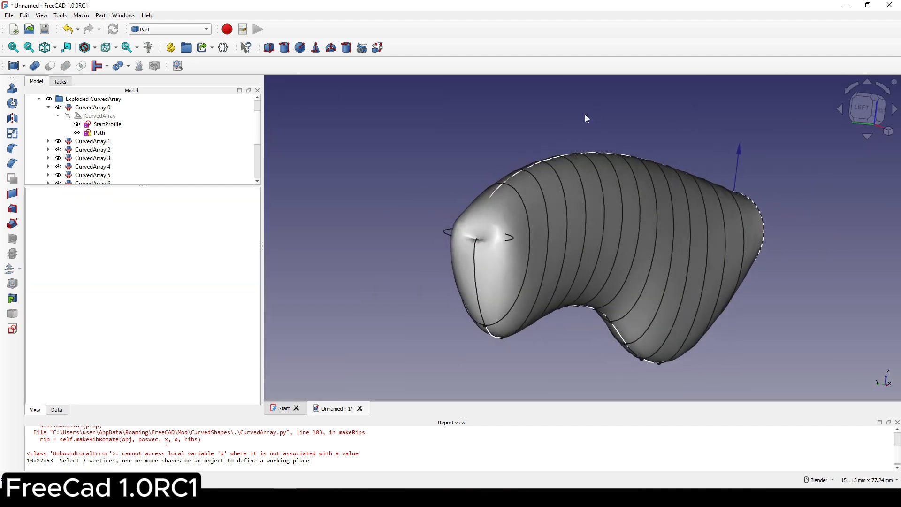
scroll(115, 137, down, 4)
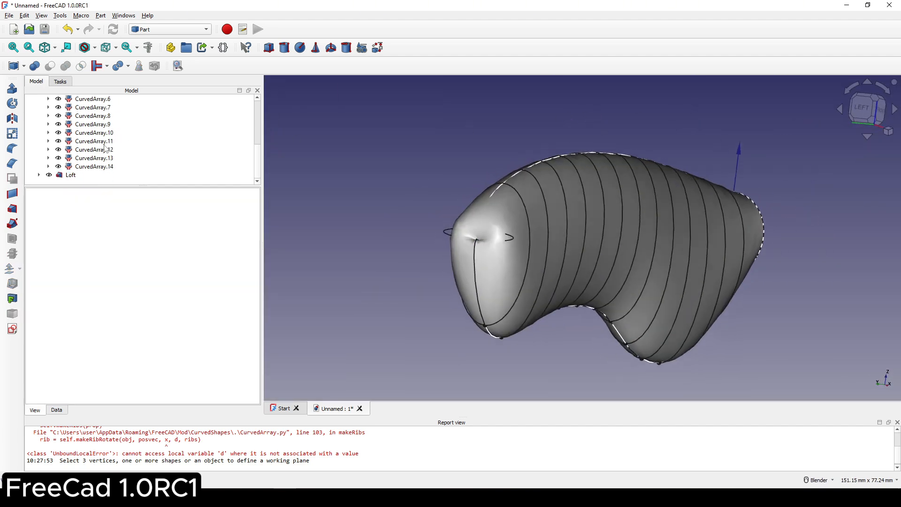
click(66, 175)
click(57, 411)
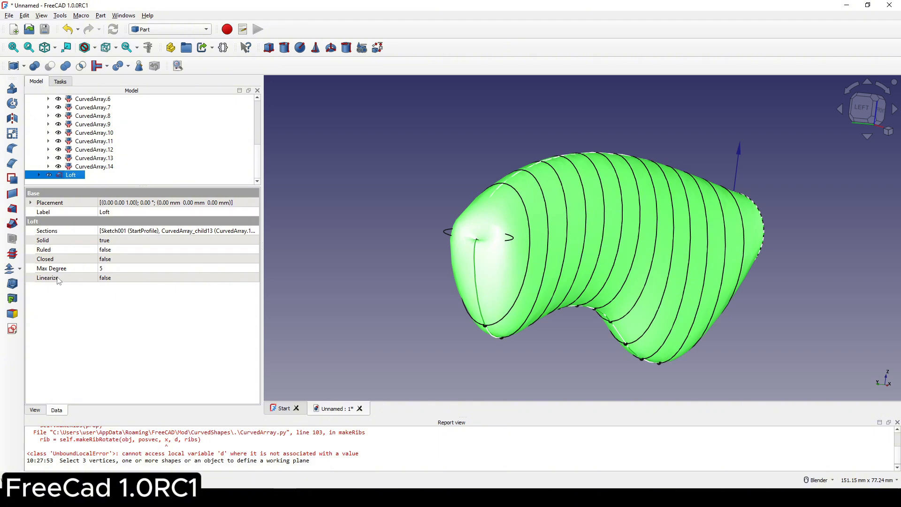
click(113, 269)
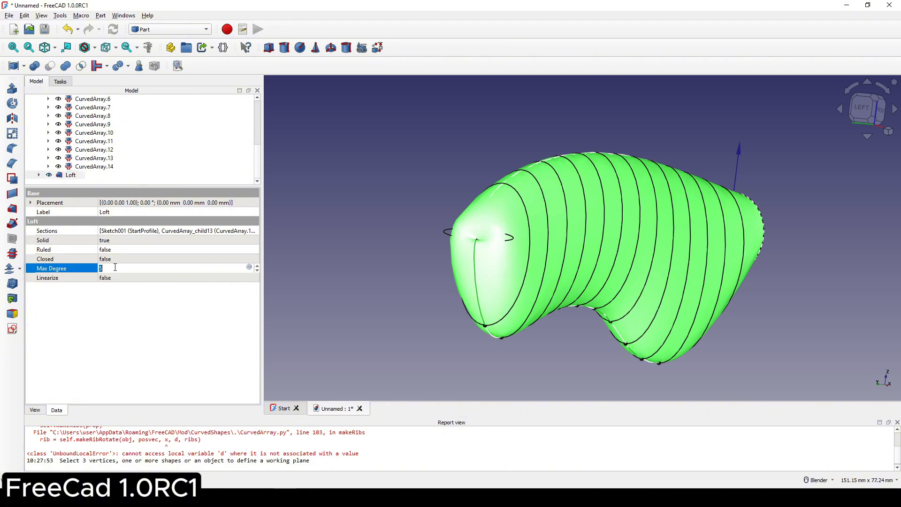
key(Return)
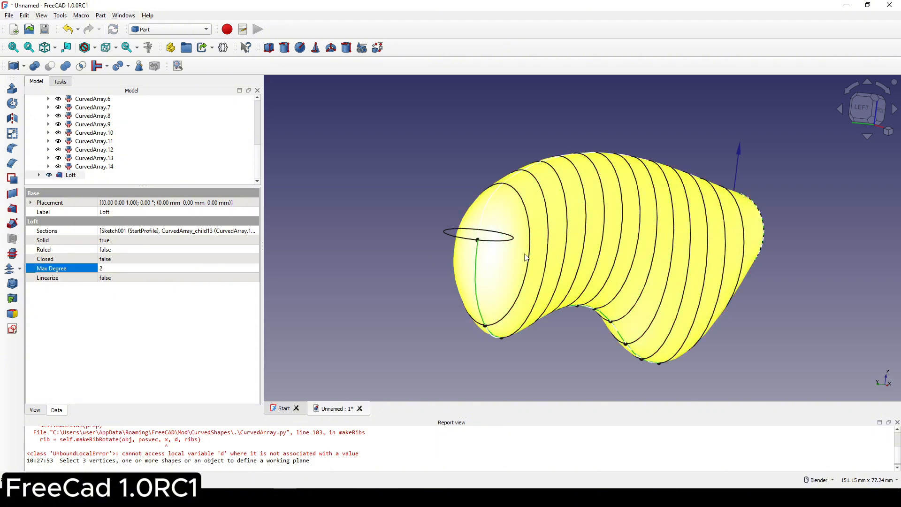
Compare the loft's rounded butt end with the reference outline in front view and expand the Loft's list of profiles.
scroll(556, 250, down, 3)
key(1)
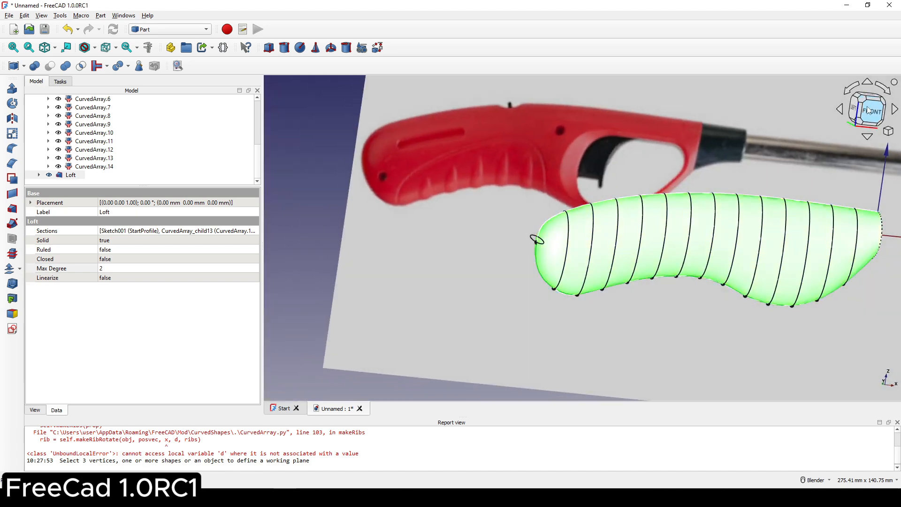
scroll(467, 281, up, 5)
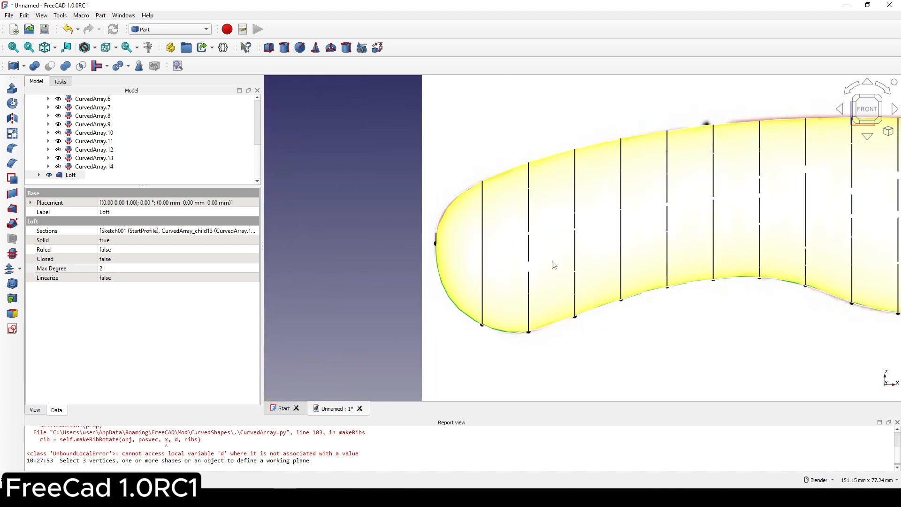
scroll(473, 259, up, 4)
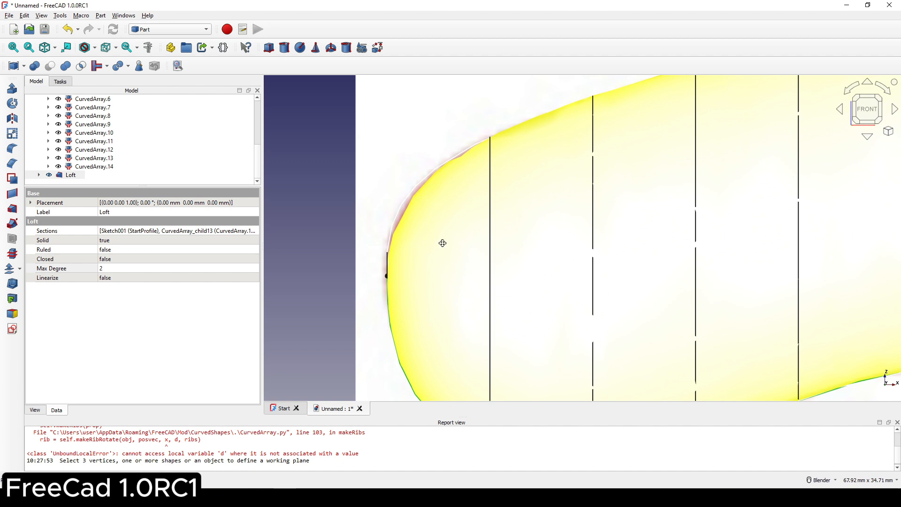
scroll(407, 248, up, 2)
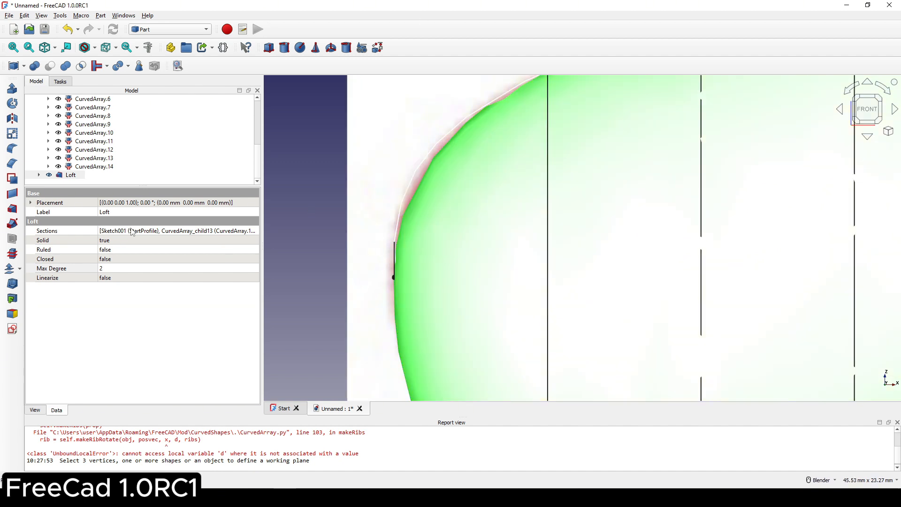
click(39, 175)
scroll(50, 174, down, 6)
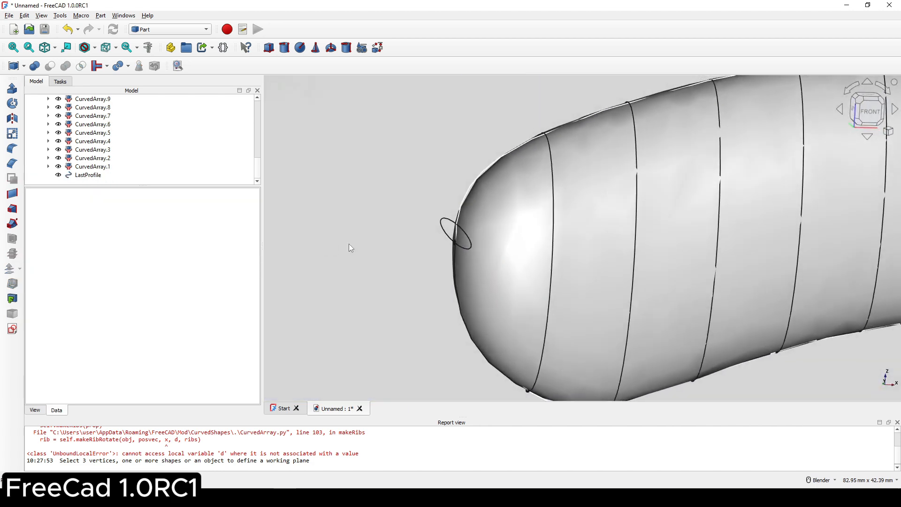
scroll(450, 239, down, 3)
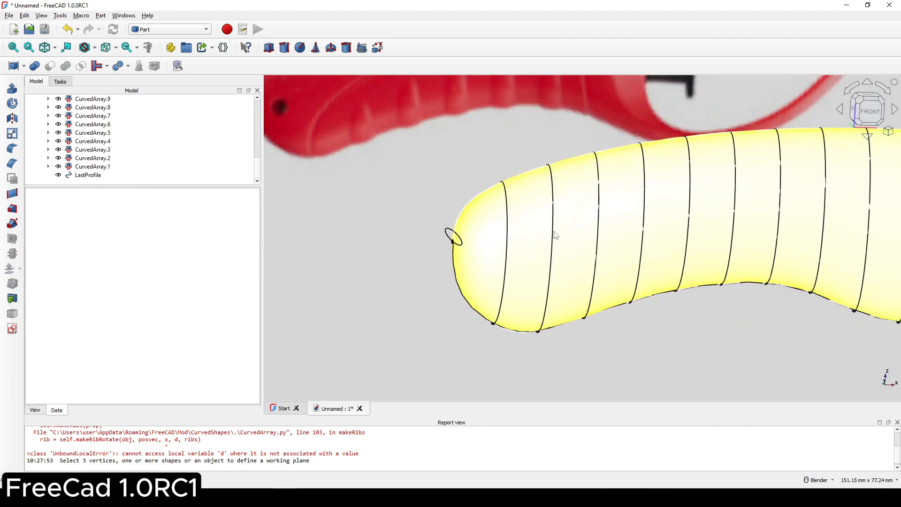
shift+middle_drag(570, 235, 528, 234)
scroll(533, 250, down, 2)
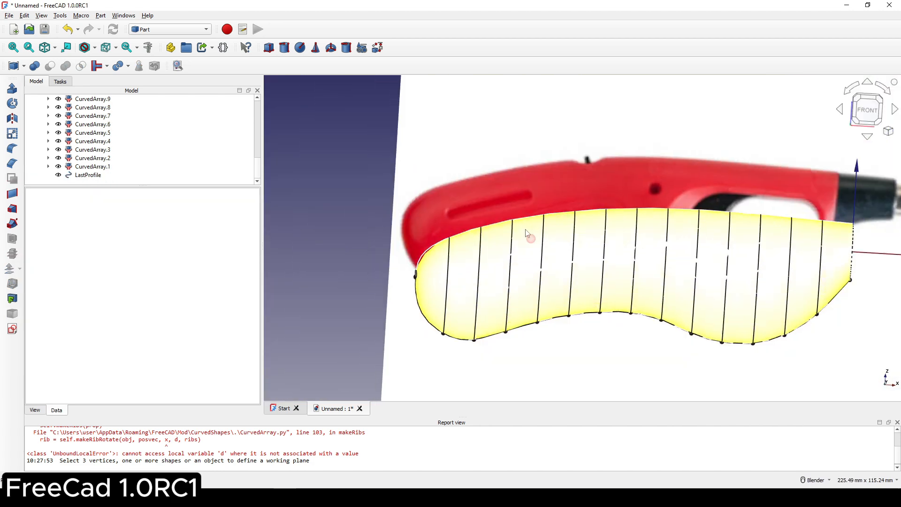
scroll(65, 141, up, 4)
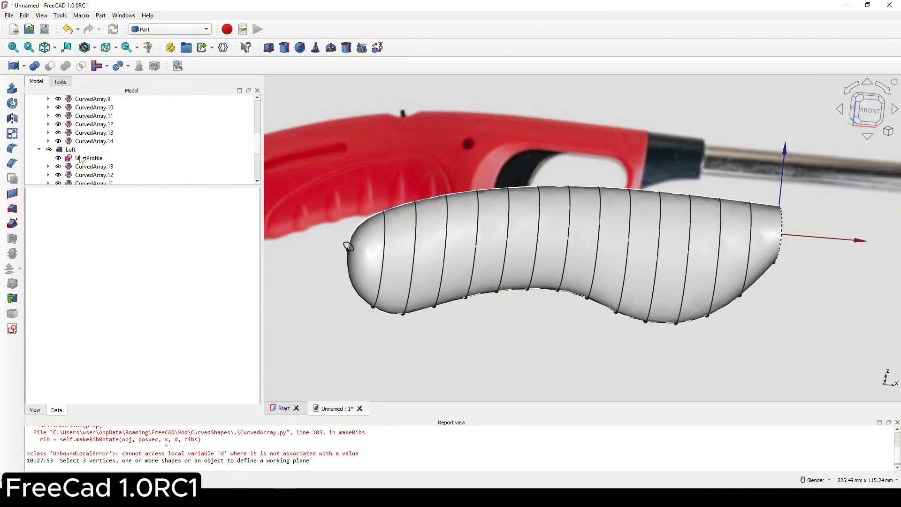
Hide all profiles used by the Loft, from StartProfile through the ribs to LastProfile.
click(109, 160)
scroll(108, 161, down, 1)
scroll(109, 161, down, 3)
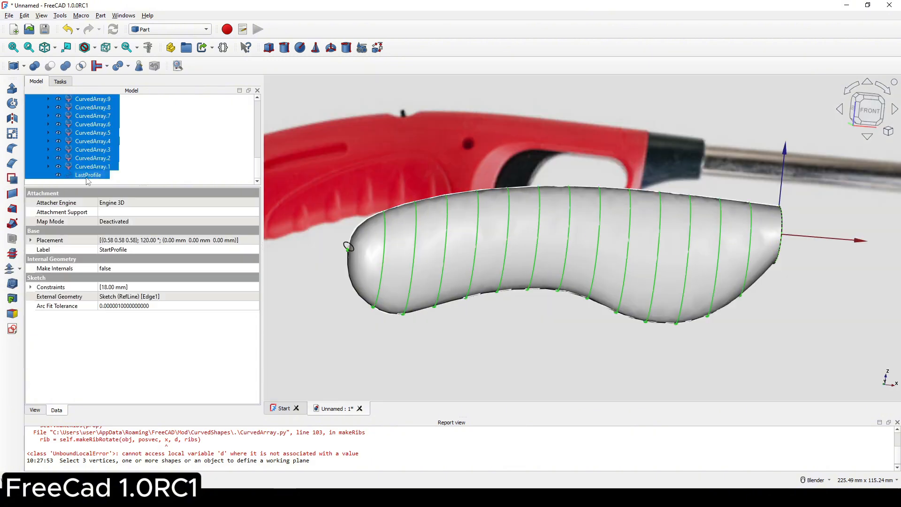
shift+click(86, 177)
key(space)
Hide the leftover CurvedArray.0 ellipse at the butt end and collapse its branch in the model tree.
scroll(84, 168, up, 4)
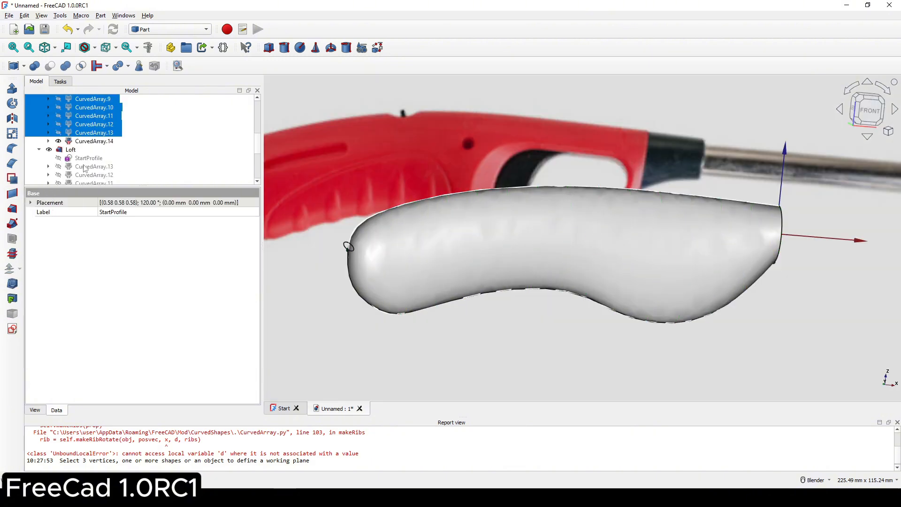
scroll(97, 158, up, 5)
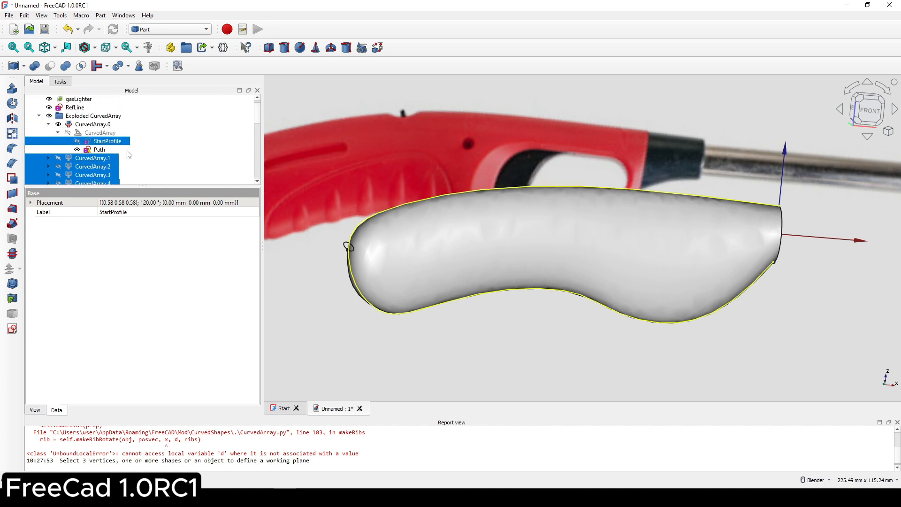
click(149, 125)
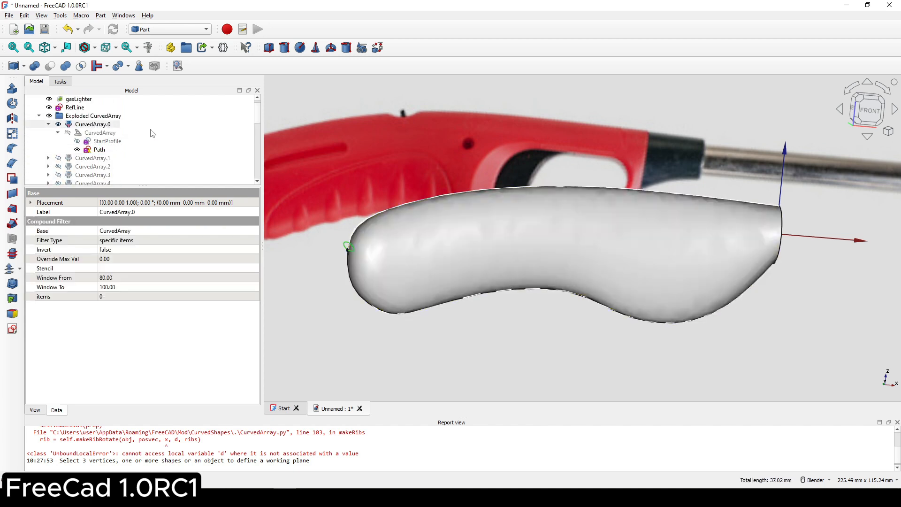
key(space)
scroll(463, 234, down, 2)
shift+middle_drag(463, 234, 486, 199)
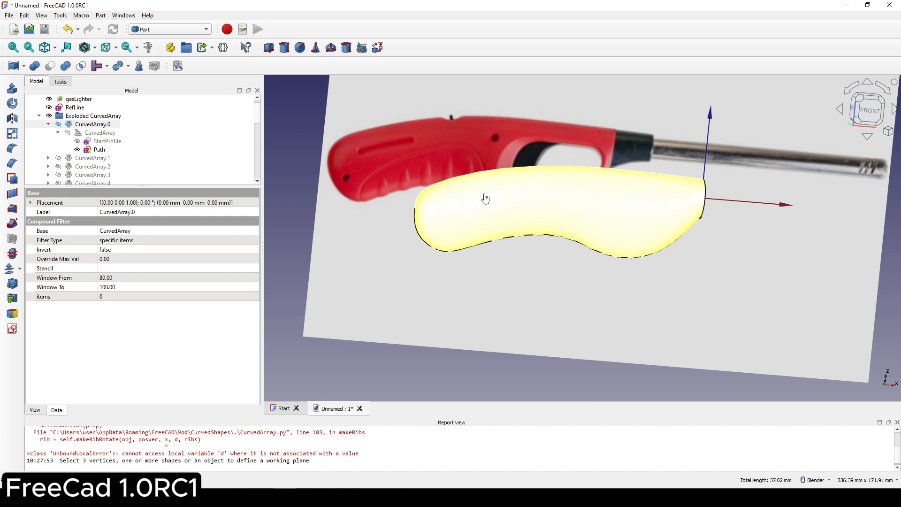
click(48, 124)
scroll(500, 200, down, 2)
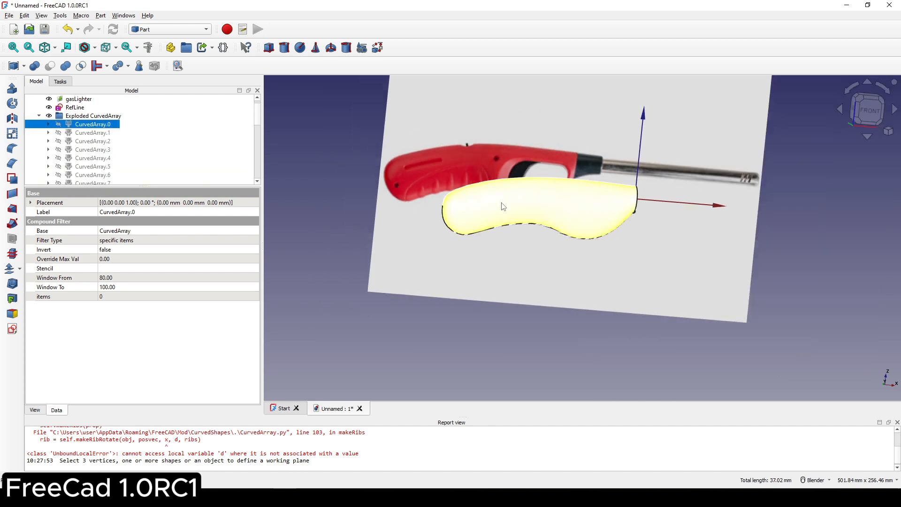
Examine the lofted handle against the gas lighter reference image in front view.
click(809, 227)
middle_drag(644, 196, 607, 218)
scroll(607, 218, up, 1)
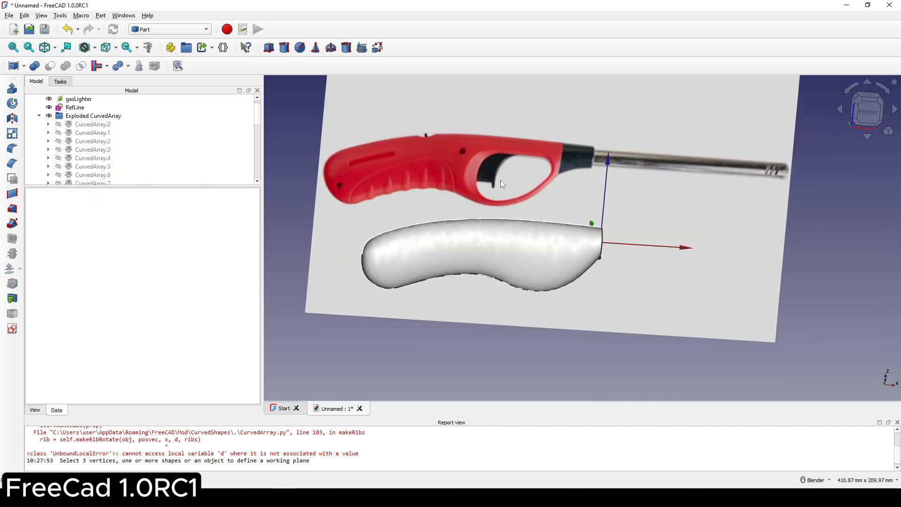
shift+middle_drag(649, 200, 633, 206)
click(868, 113)
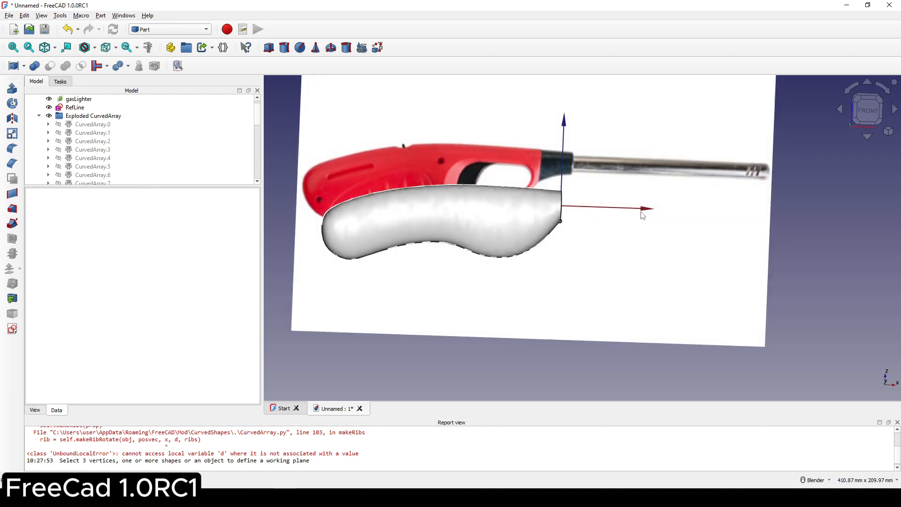
scroll(580, 219, up, 2)
mouse_move(580, 218)
shift+middle_down()
mouse_move(531, 186)
mouse_move(684, 245)
shift+middle_up()
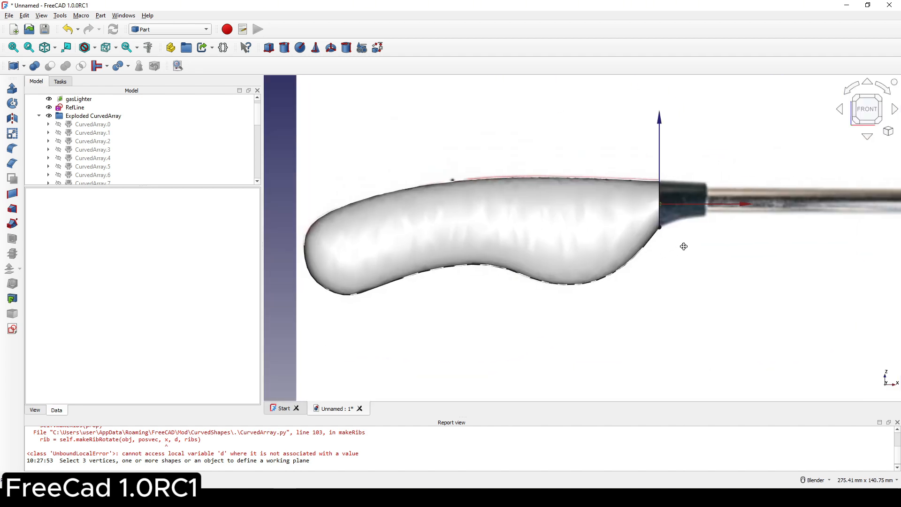
Create a new sketch on the XZ-Plane with 0.00 mm offset.
click(12, 329)
click(420, 234)
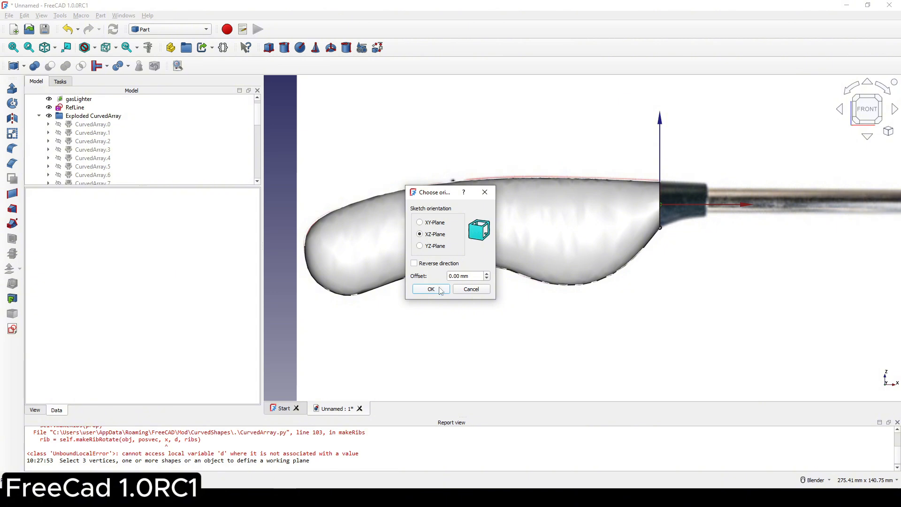
click(431, 288)
scroll(655, 208, up, 2)
shift+middle_drag(657, 207, 684, 223)
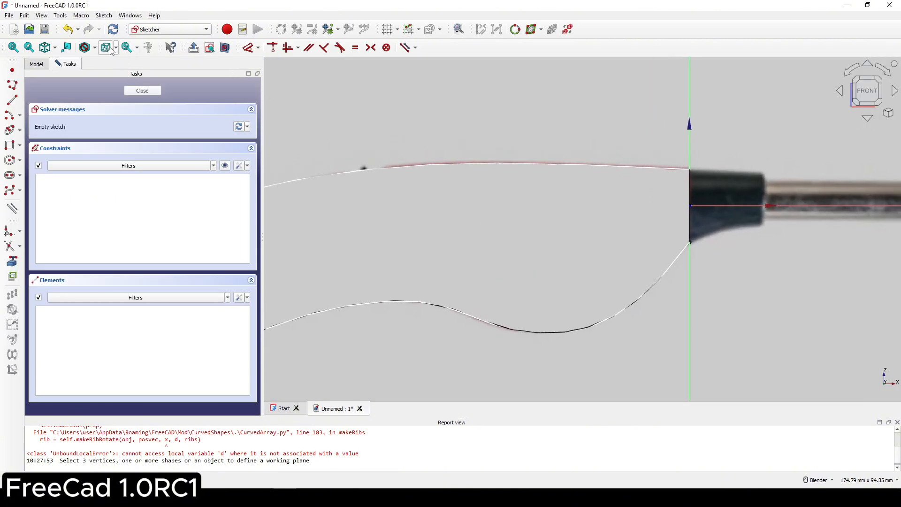
Set the draw style to Wireframe so the reference image's trigger opening can be traced in the sketch.
click(94, 48)
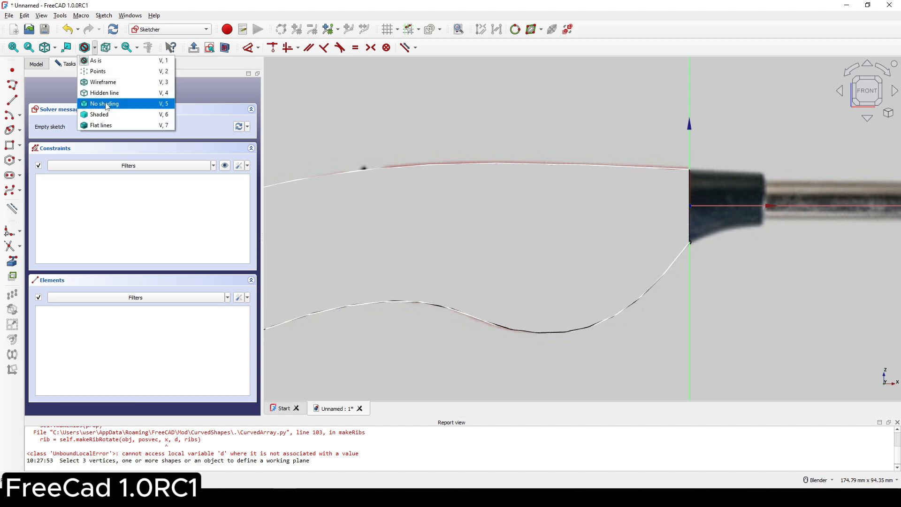
click(105, 86)
scroll(649, 247, up, 1)
shift+middle_drag(644, 241, 608, 236)
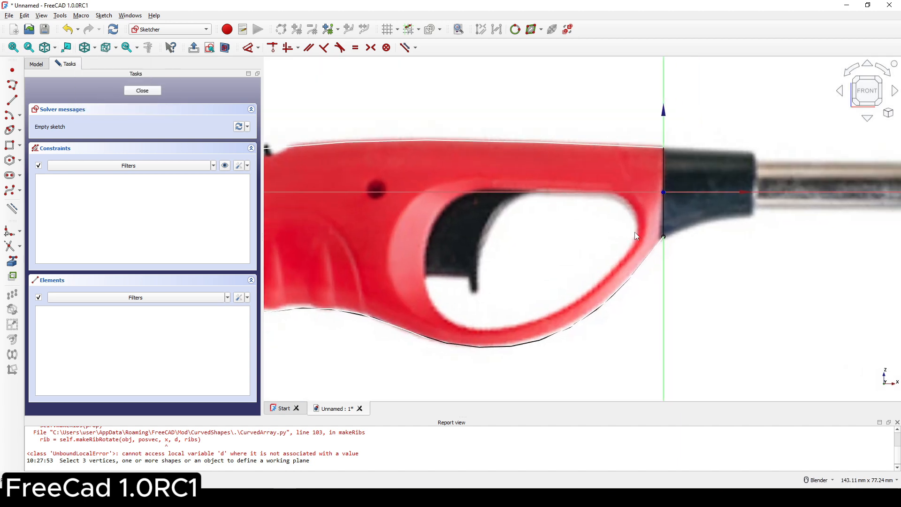
Sketch a horizontal line just above the trigger opening, starting at about (-46, 2.7) mm and ending near the opening's front end.
click(12, 100)
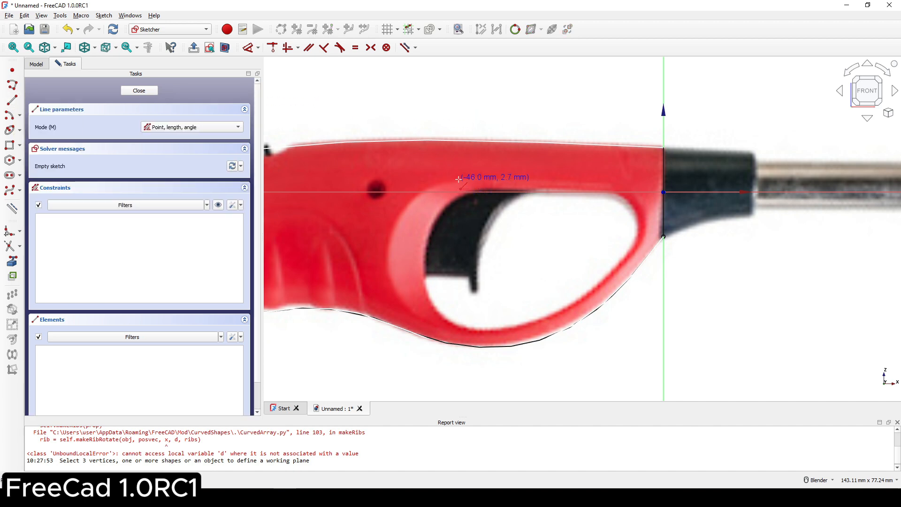
click(620, 179)
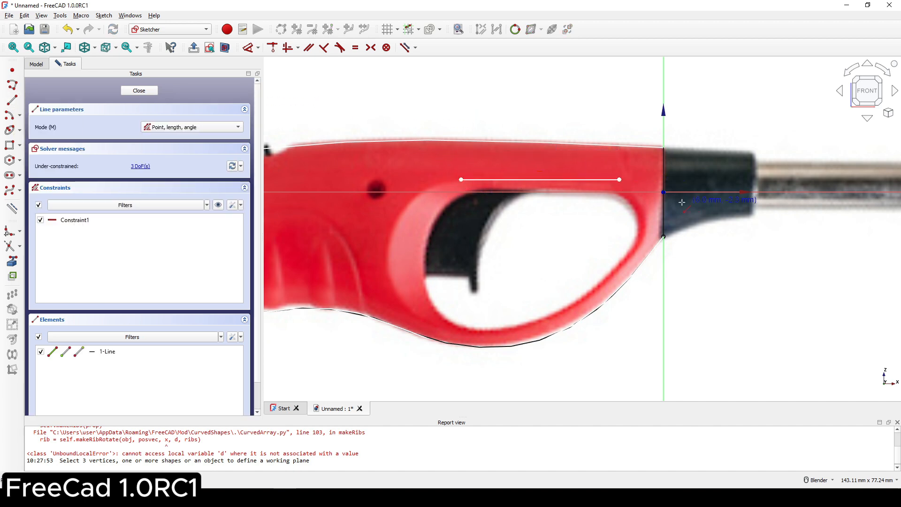
right_click(613, 215)
shift+middle_drag(635, 206, 621, 210)
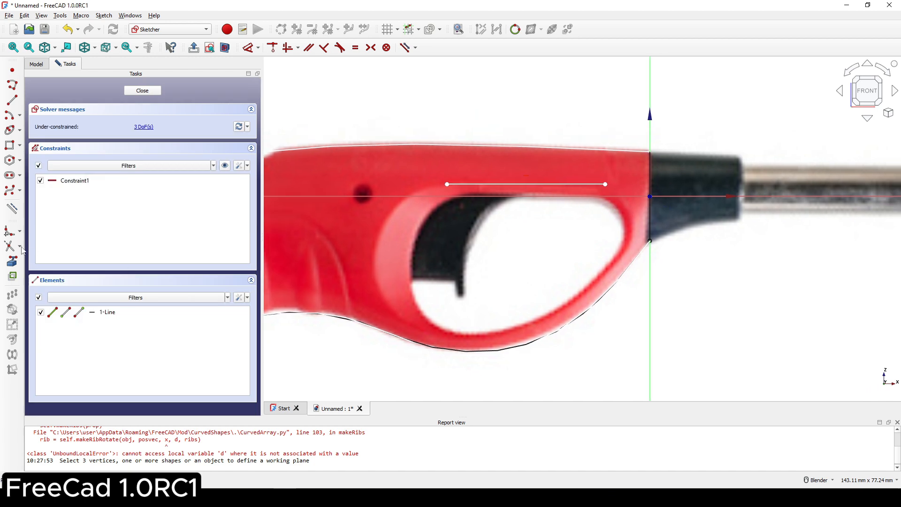
Trace the trigger opening with a degree 3 B-spline by control points, from the line's rear end around the guard to its front end.
click(10, 191)
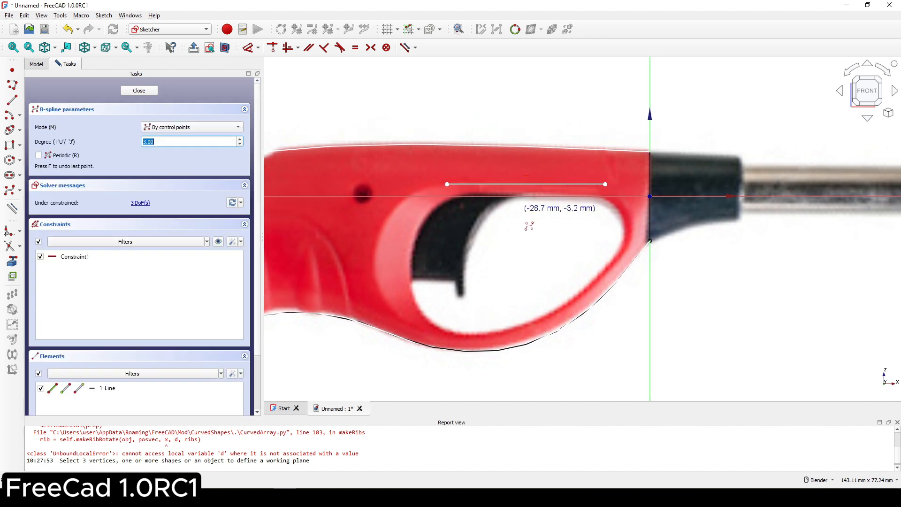
click(447, 185)
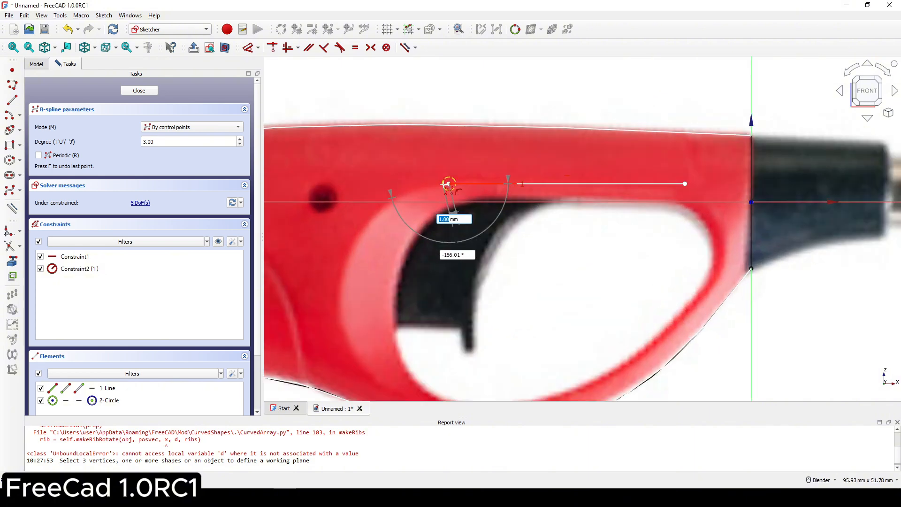
scroll(442, 183, up, 2)
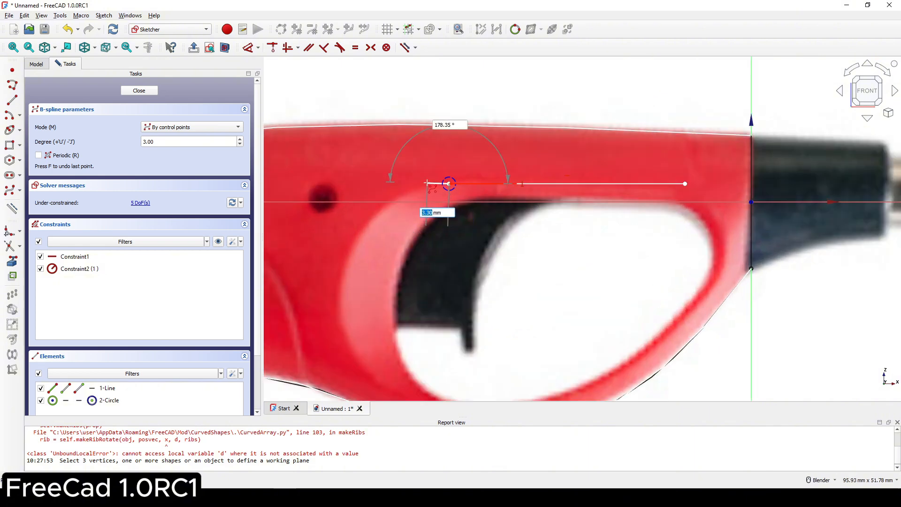
click(426, 183)
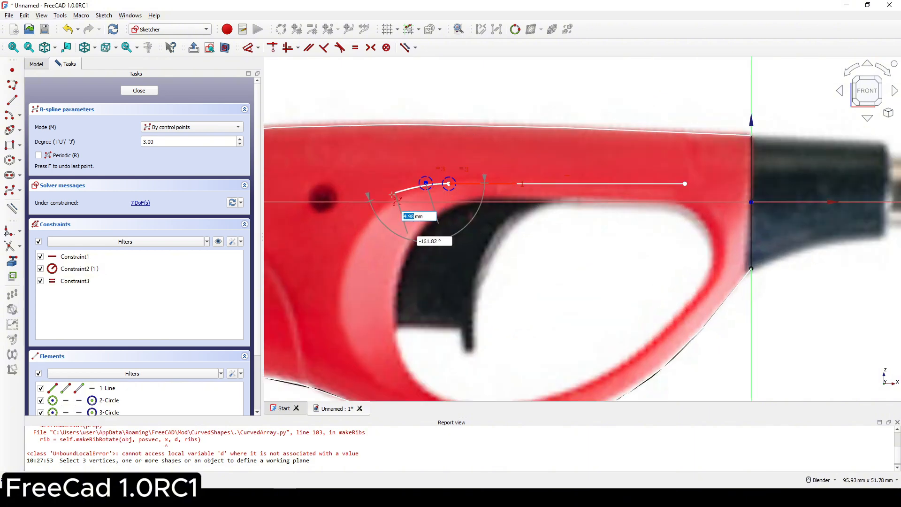
click(377, 214)
click(346, 273)
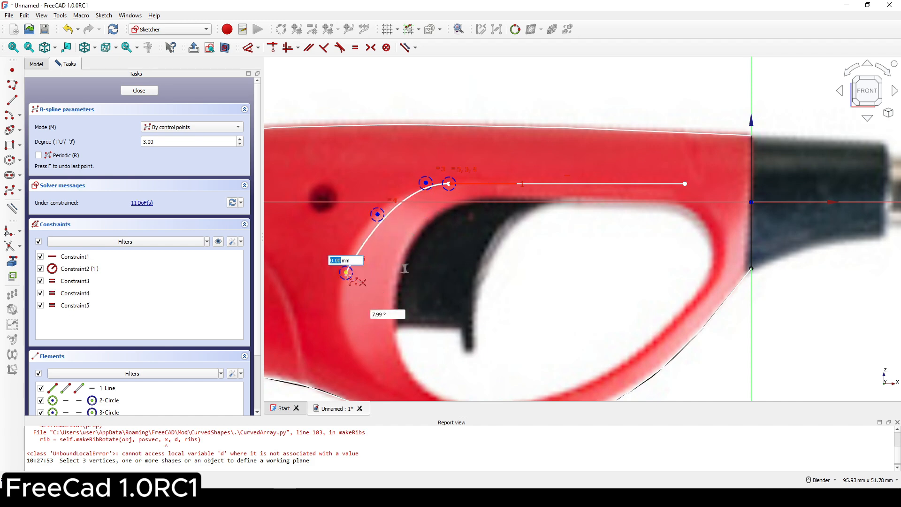
shift+middle_drag(348, 273, 344, 156)
click(346, 223)
click(388, 277)
click(452, 300)
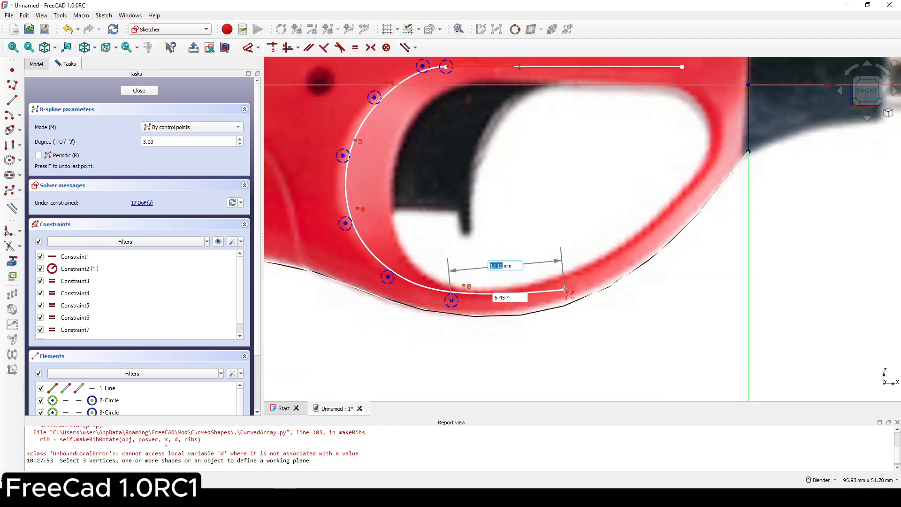
click(565, 289)
click(668, 226)
click(720, 159)
click(730, 114)
shift+middle_drag(731, 114, 656, 244)
scroll(656, 244, up, 1)
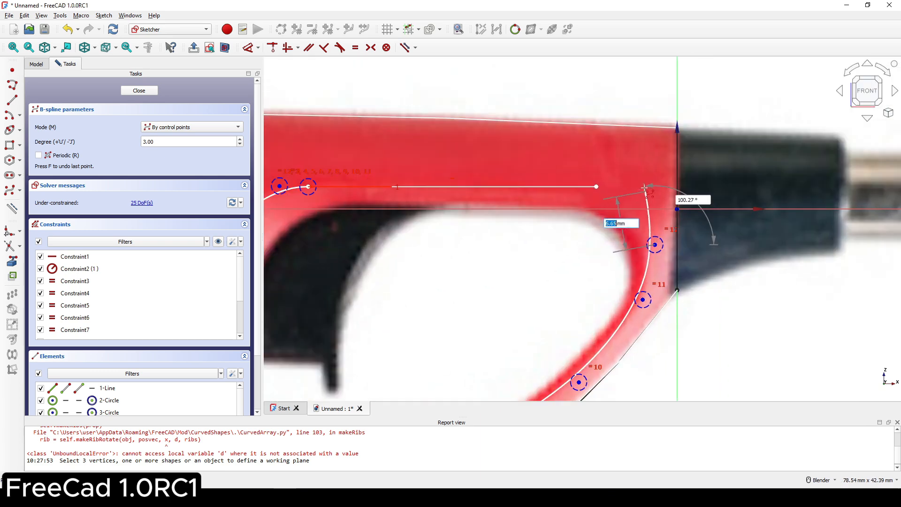
click(634, 186)
click(596, 187)
right_click(641, 167)
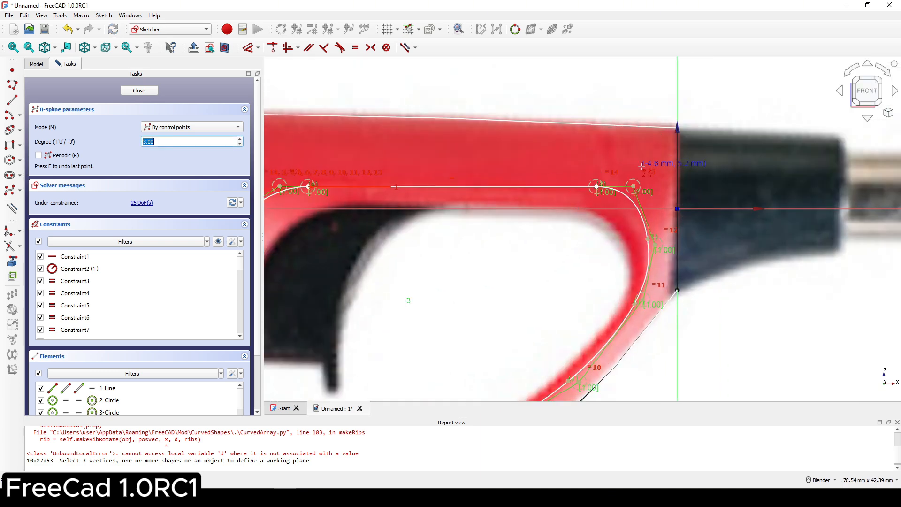
right_click(642, 166)
Constrain the B-spline's first two and last two control points to be horizontally aligned, making the curve tangent to the line.
scroll(642, 167, down, 2)
scroll(427, 155, up, 3)
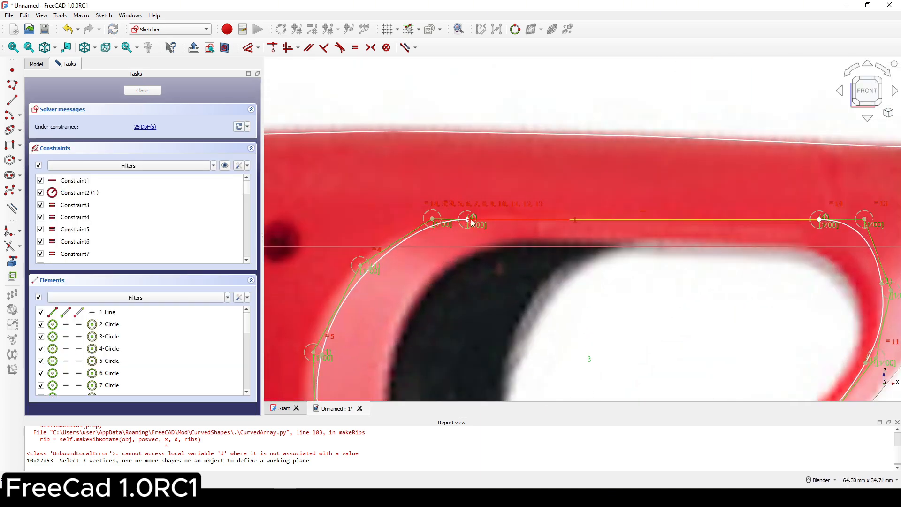
click(432, 220)
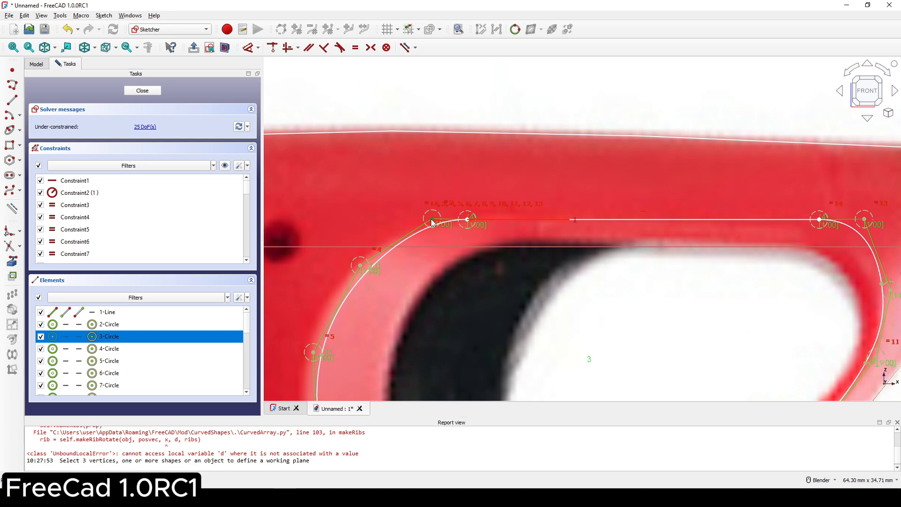
click(468, 221)
key(h)
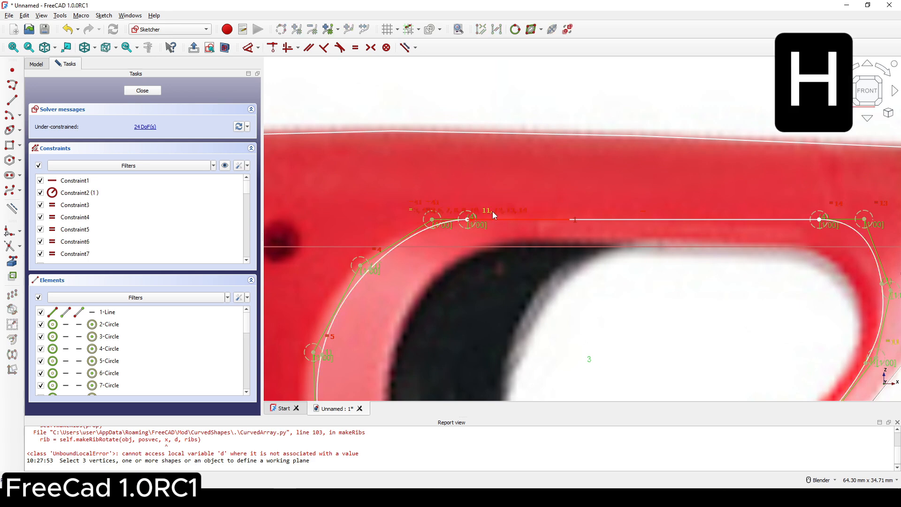
shift+middle_drag(717, 212, 457, 217)
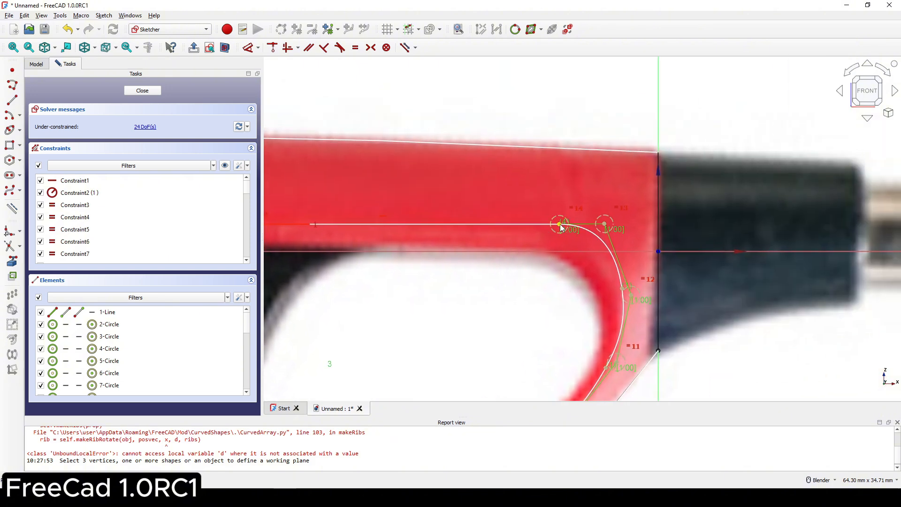
click(561, 227)
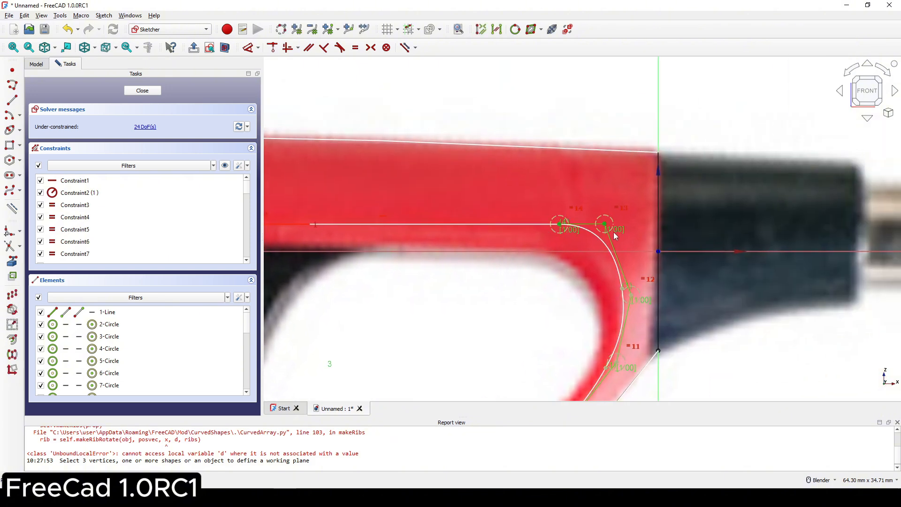
key(h)
Nudge the four control points along the rear of the trigger opening slightly outward to fit the reference, and close the sketch.
scroll(605, 230, down, 3)
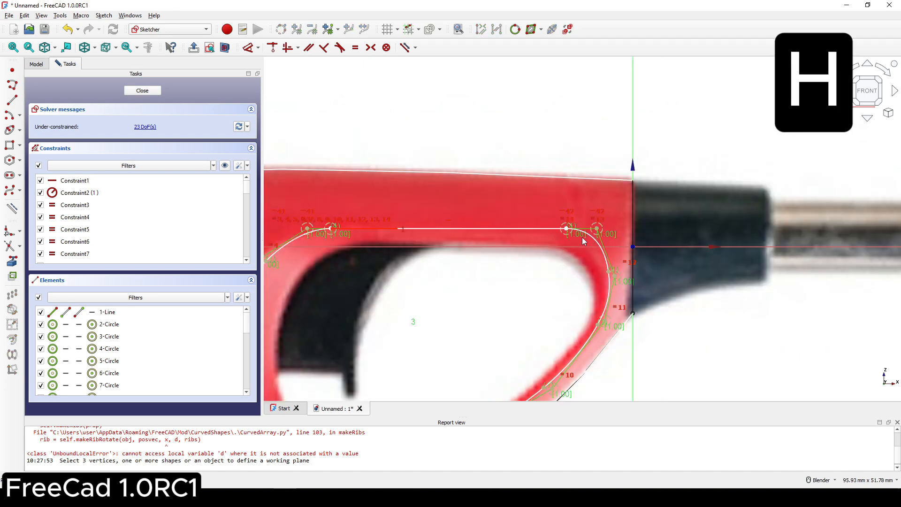
scroll(597, 195, up, 2)
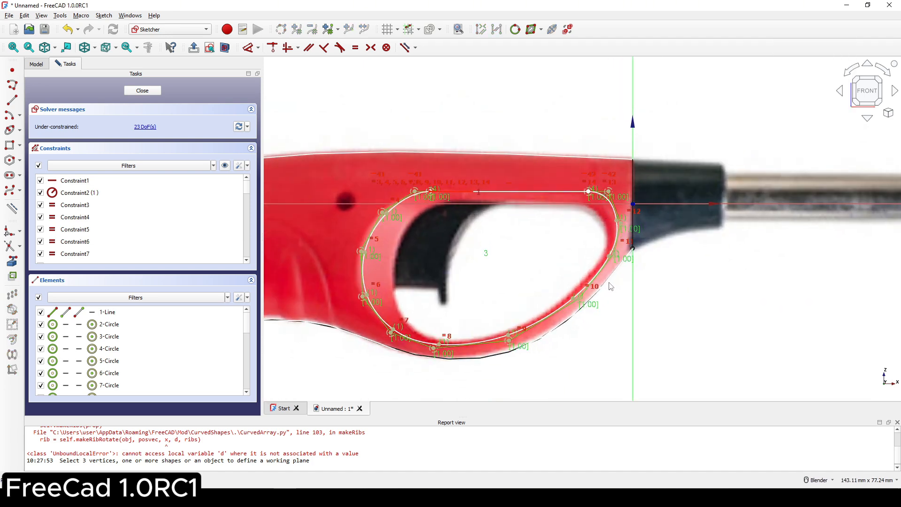
scroll(535, 336, up, 1)
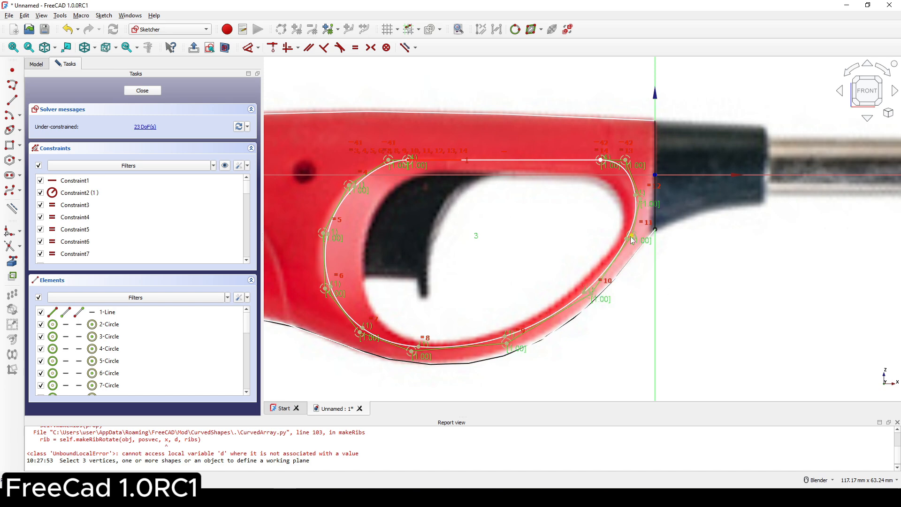
drag(360, 331, 356, 335)
drag(325, 289, 321, 291)
drag(323, 234, 314, 230)
drag(349, 186, 347, 185)
scroll(410, 183, down, 2)
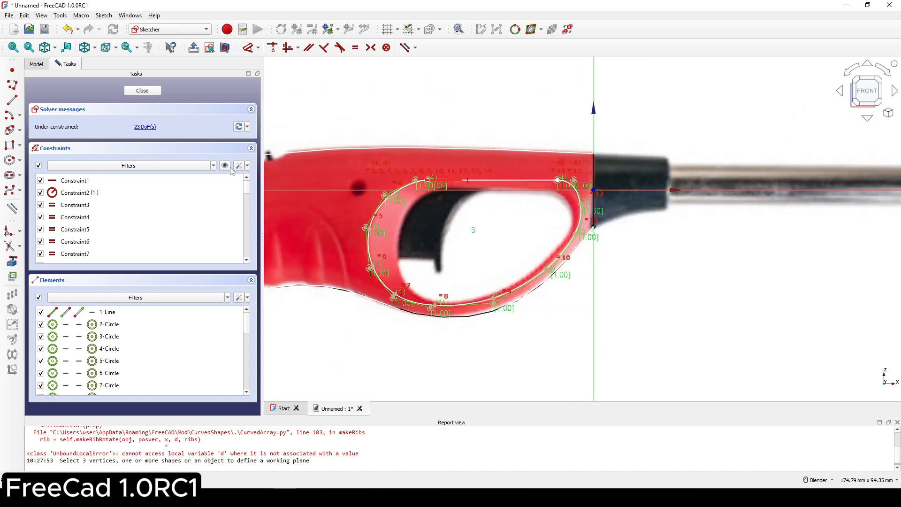
click(143, 91)
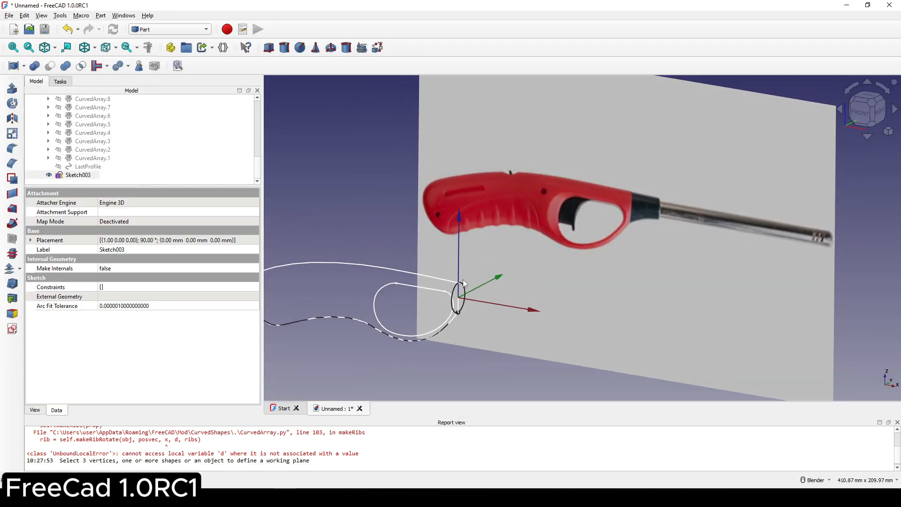
Set the draw style to Flat lines to show the handle as a solid body.
shift+middle_drag(463, 280, 549, 251)
click(410, 181)
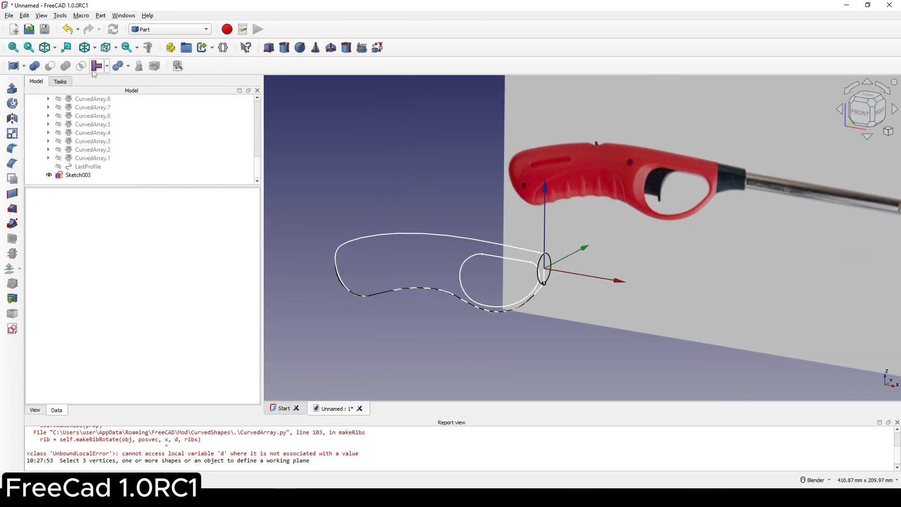
click(95, 49)
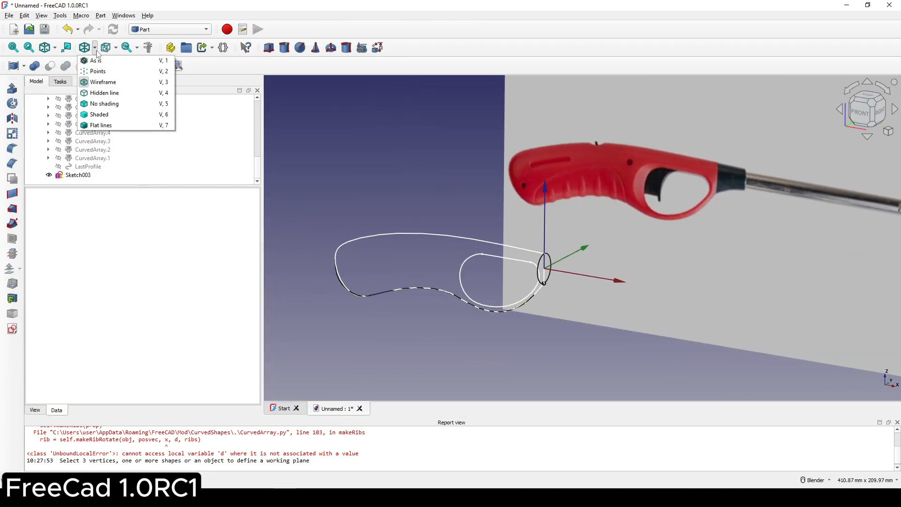
click(101, 125)
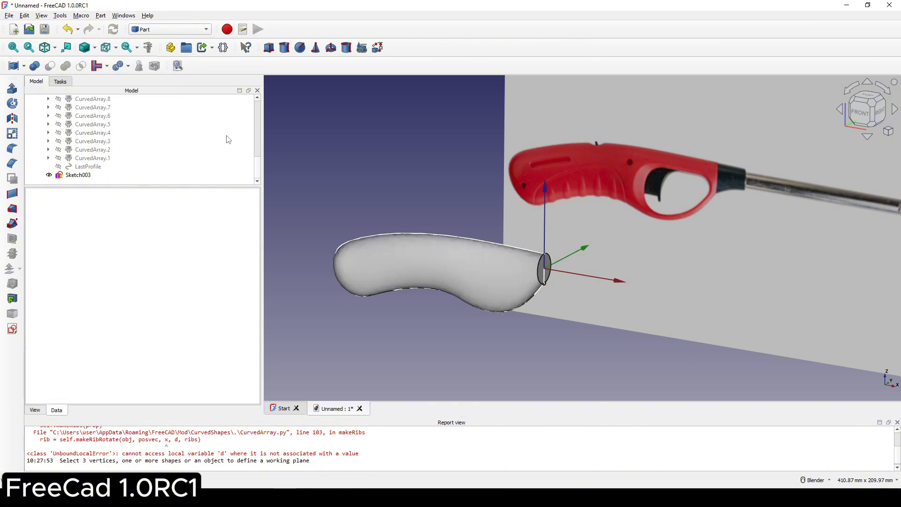
Extrude the trigger-opening sketch Sketch003 symmetrically along its normal by 20 mm as a solid.
click(83, 176)
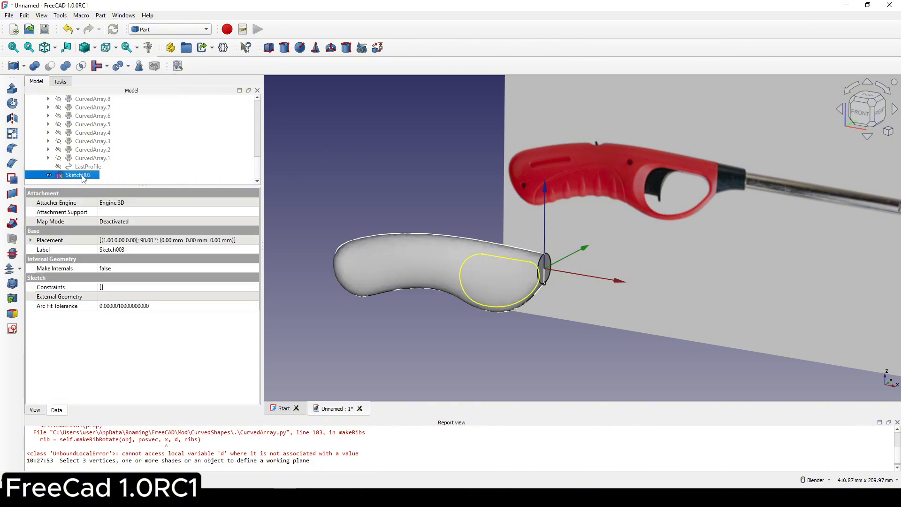
click(12, 89)
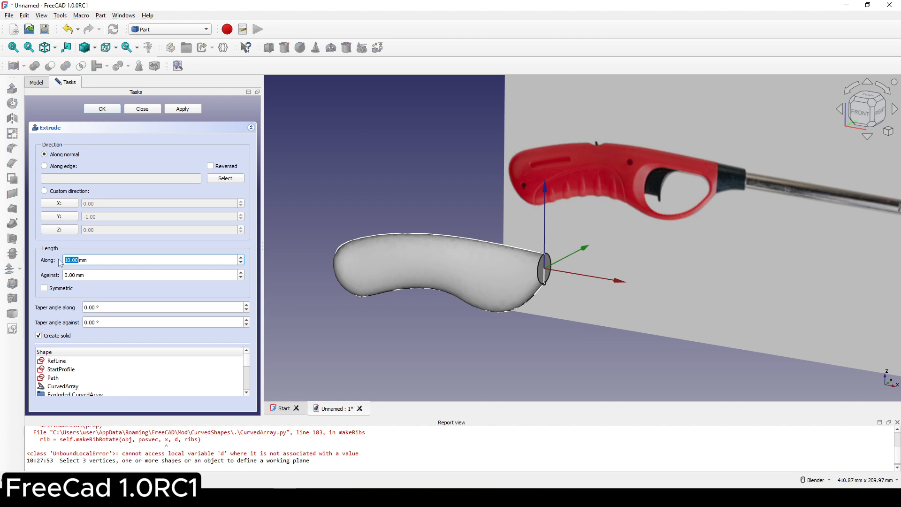
click(45, 288)
drag(92, 261, 45, 264)
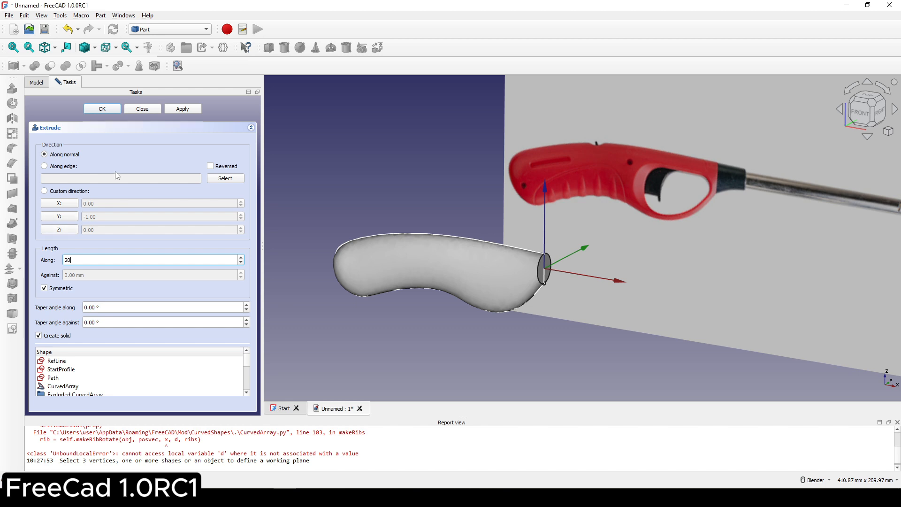
click(114, 110)
Cut the trigger-opening extrusion from the Loft handle body and inspect the resulting opening.
middle_drag(518, 328, 474, 331)
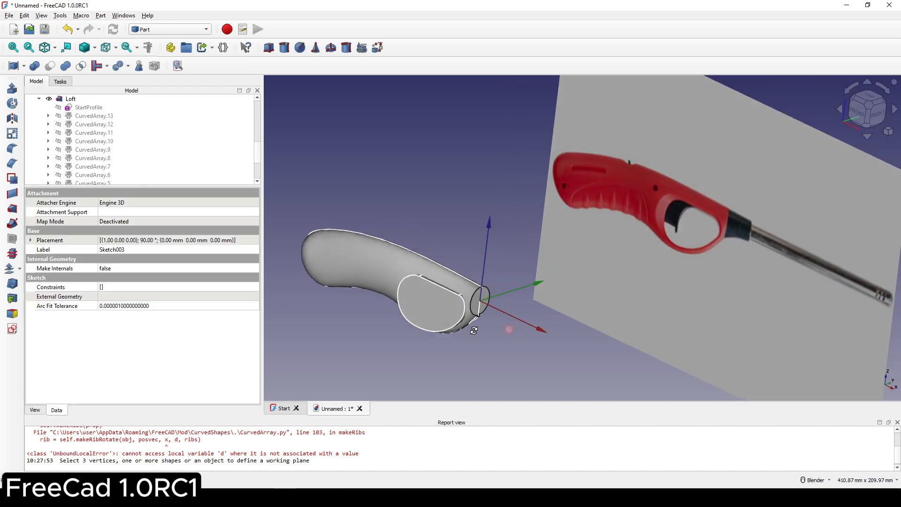
shift+middle_drag(441, 305, 499, 306)
scroll(499, 306, up, 1)
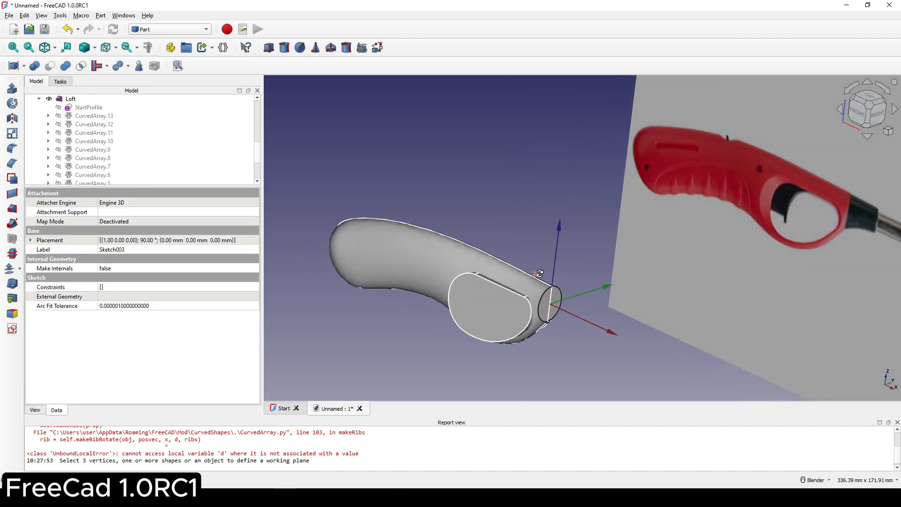
click(412, 260)
ctrl+click(494, 318)
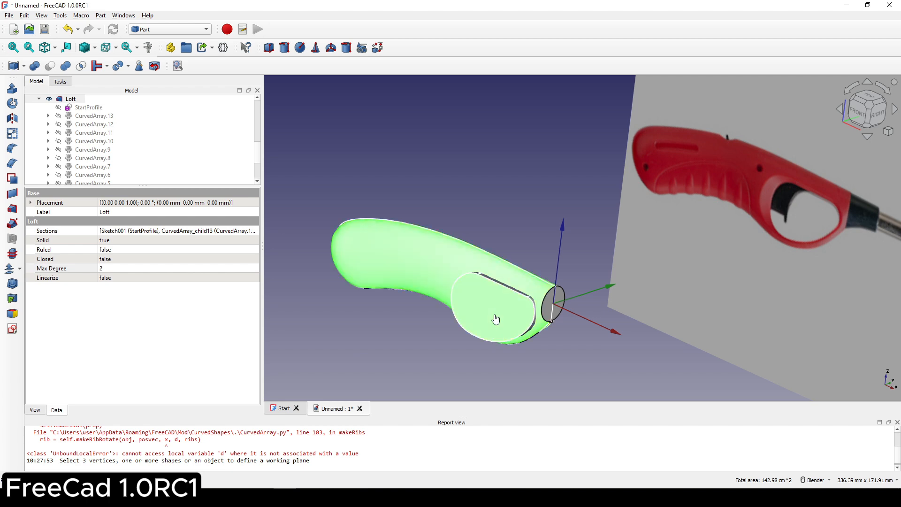
click(49, 68)
scroll(565, 311, up, 2)
shift+middle_drag(577, 314, 554, 298)
scroll(492, 294, down, 2)
middle_drag(493, 295, 505, 276)
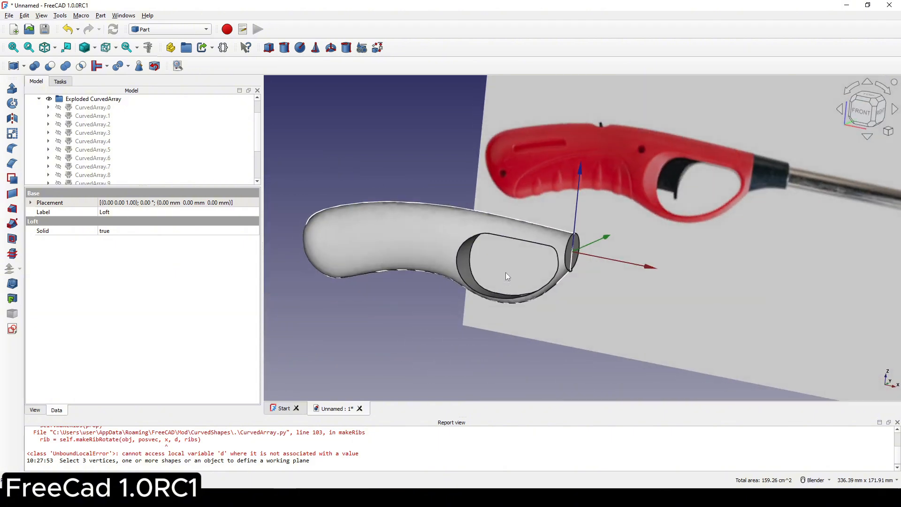
Create a new sketch on the XZ-Plane with a 0 mm offset, framing the trigger opening.
click(428, 170)
shift+middle_drag(491, 212, 489, 241)
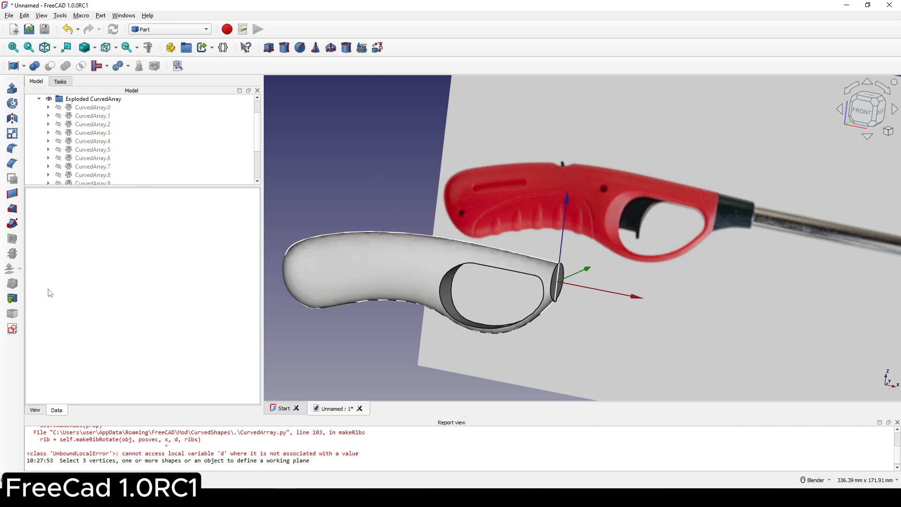
click(14, 330)
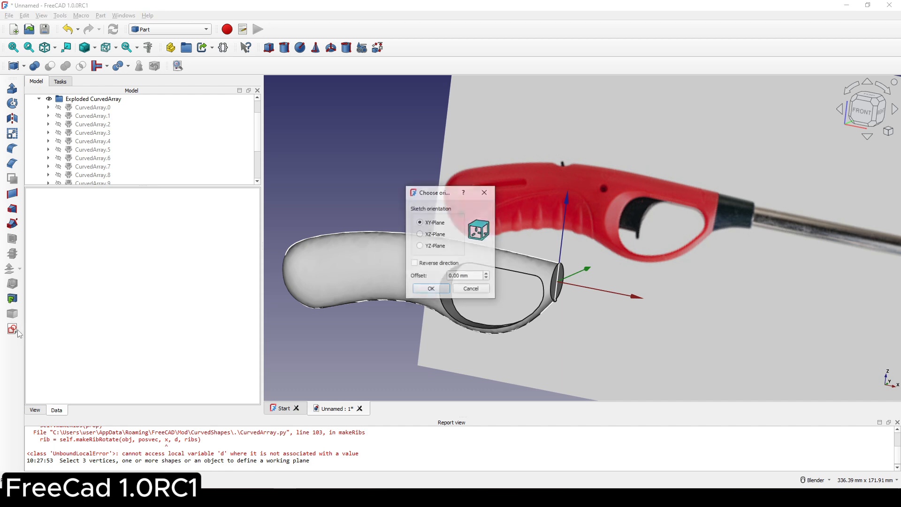
click(434, 235)
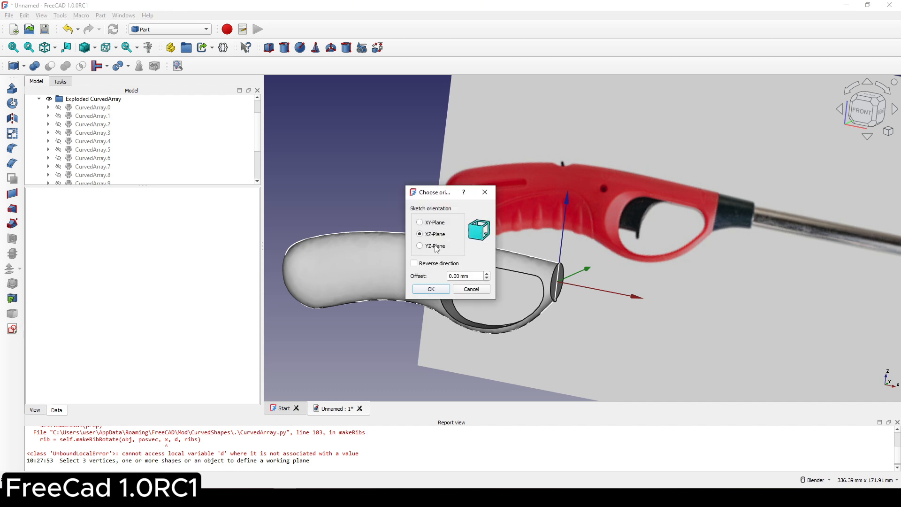
click(431, 290)
scroll(547, 277, up, 5)
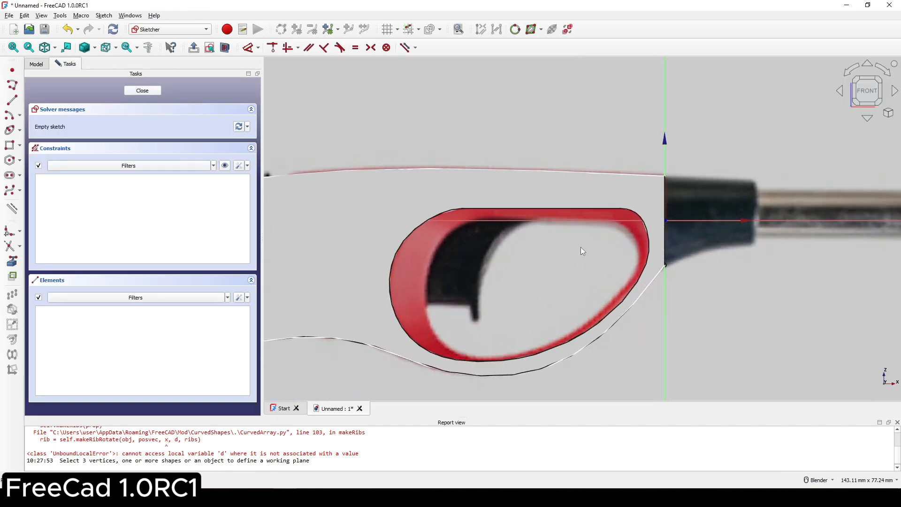
shift+middle_drag(568, 248, 550, 263)
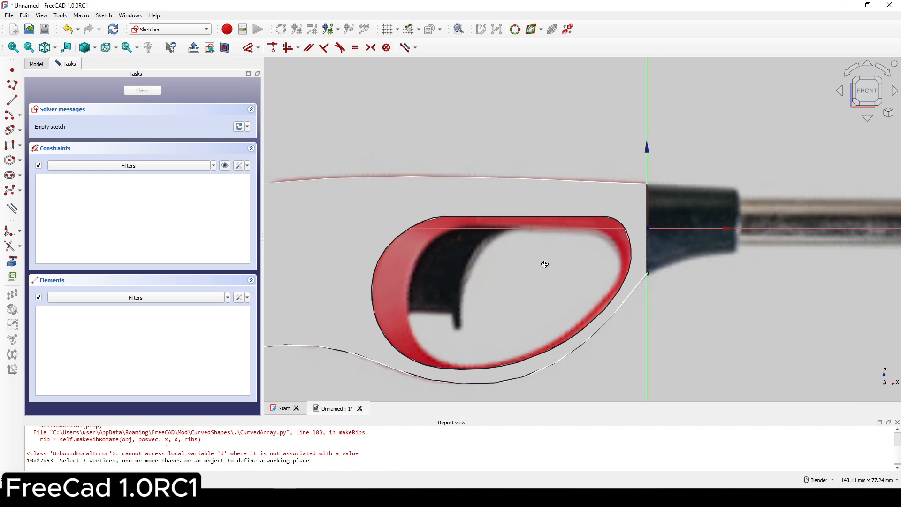
Sketch a line on the horizontal axis along the straight upper edge of the reference image's inner trigger opening.
click(11, 100)
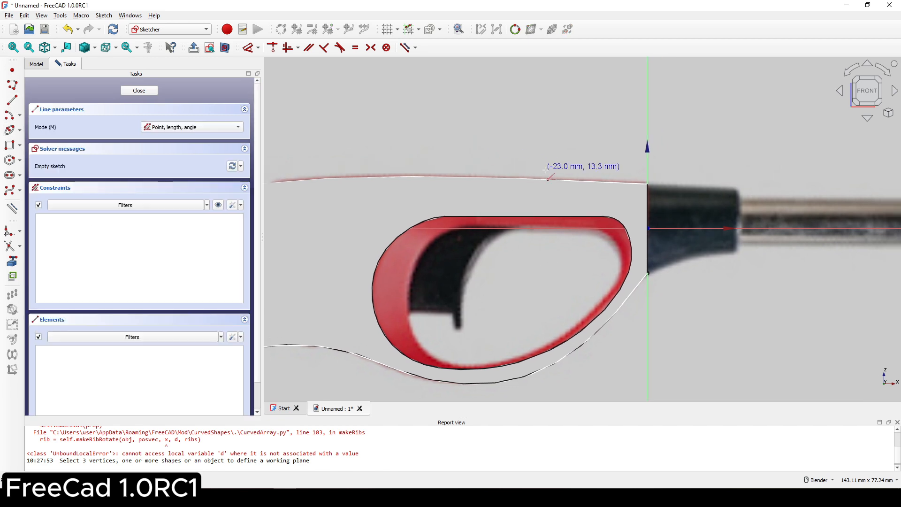
click(460, 227)
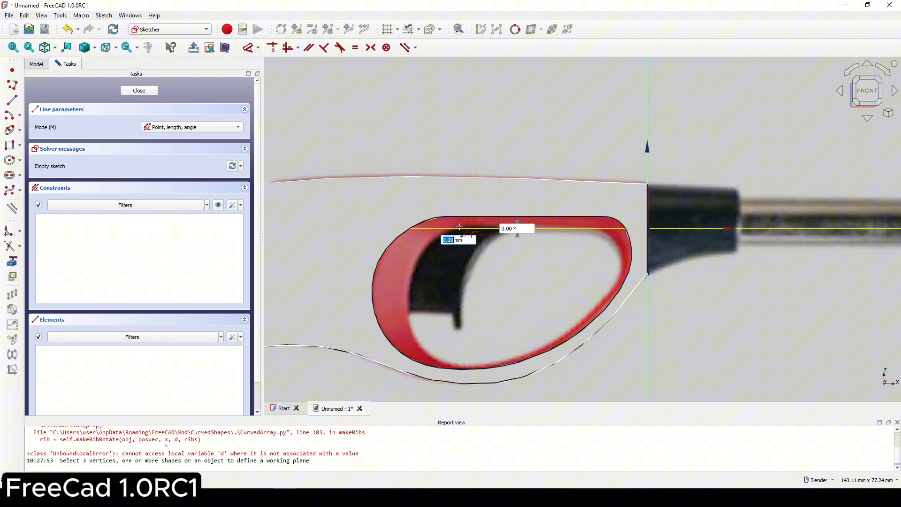
click(596, 227)
shift+middle_drag(636, 245, 628, 226)
scroll(628, 225, up, 1)
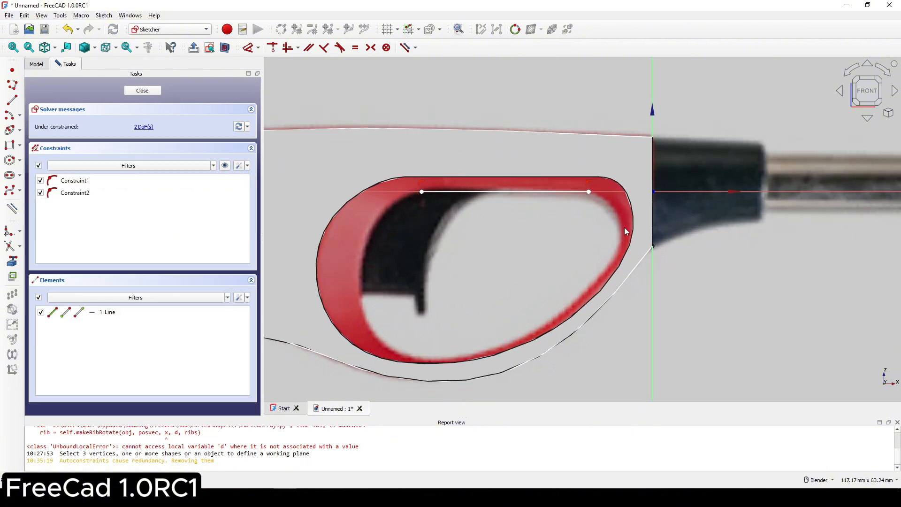
Draw a degree 3 B-spline by control points around the inner trigger opening, joining the line's rear end to its front end.
click(9, 190)
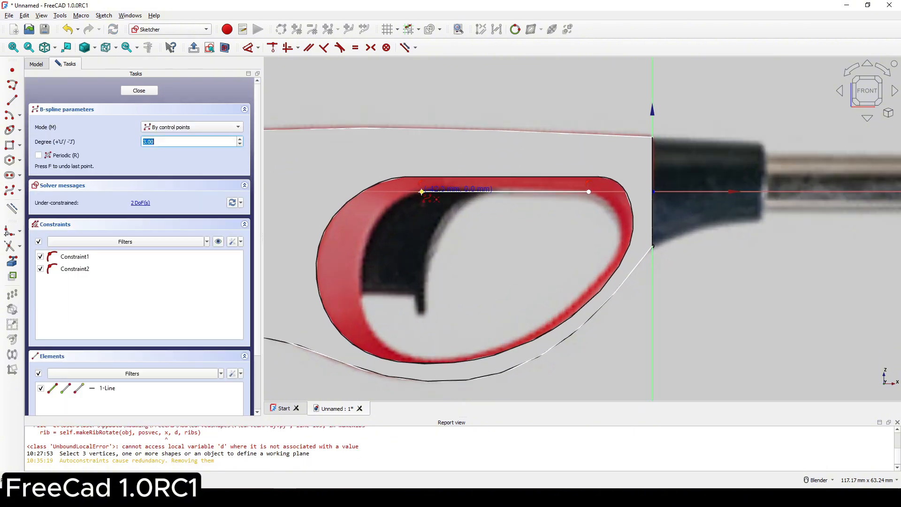
click(421, 192)
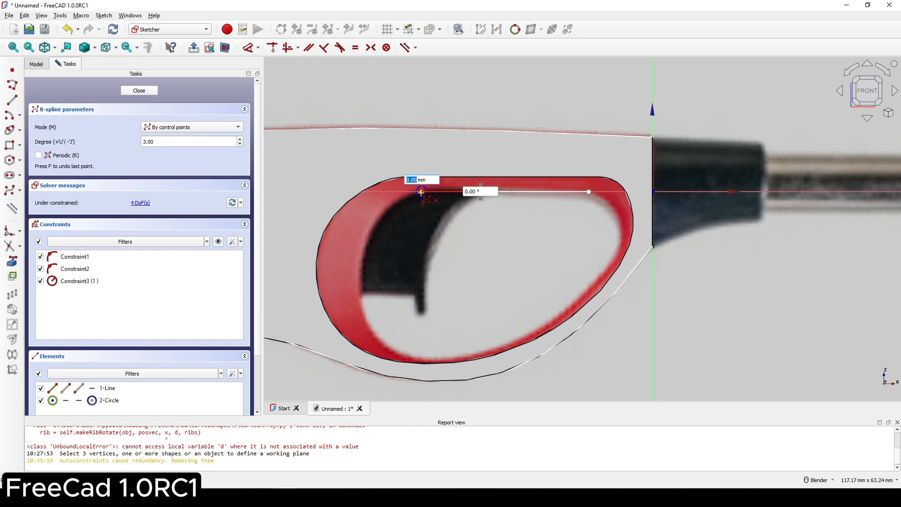
scroll(422, 190, up, 4)
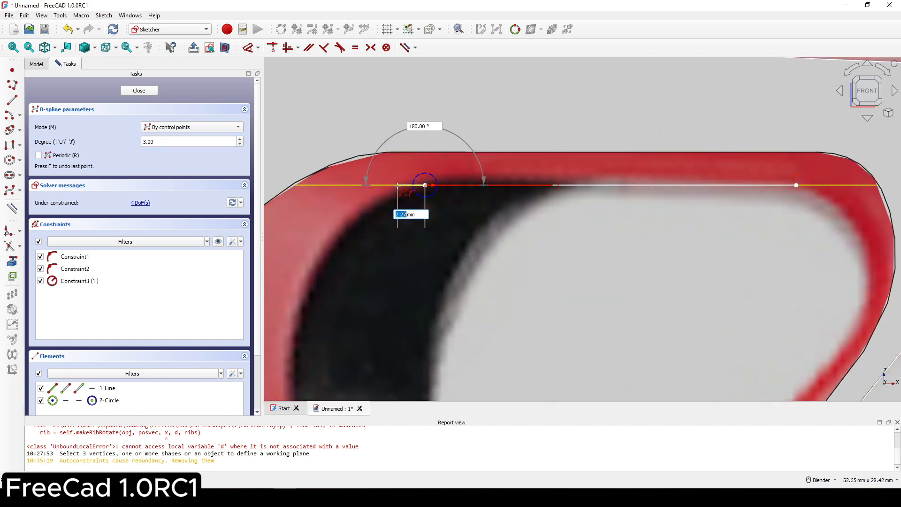
click(398, 186)
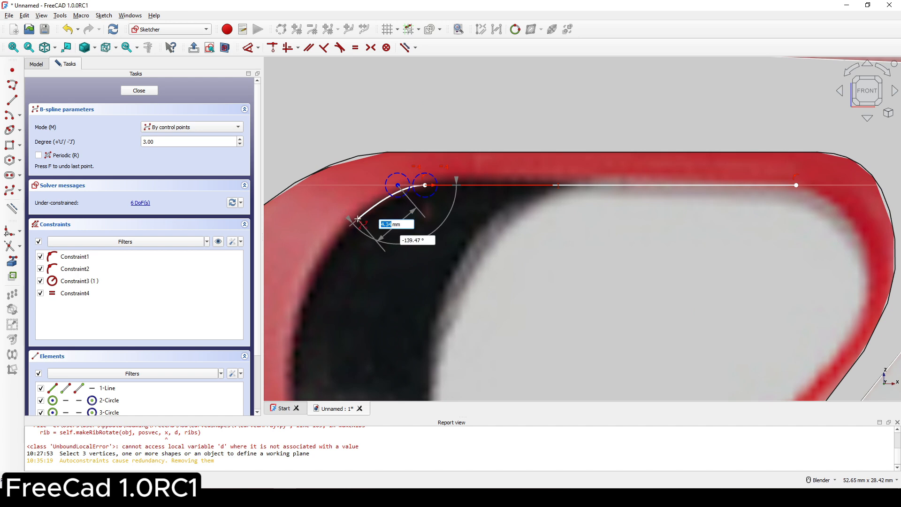
click(357, 217)
shift+middle_drag(316, 284, 397, 130)
click(380, 156)
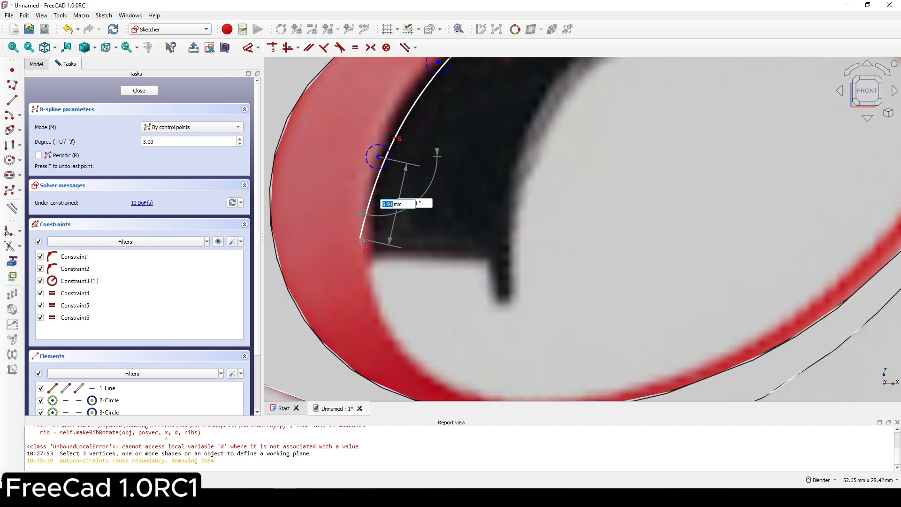
click(366, 249)
shift+middle_drag(387, 323, 363, 229)
click(399, 279)
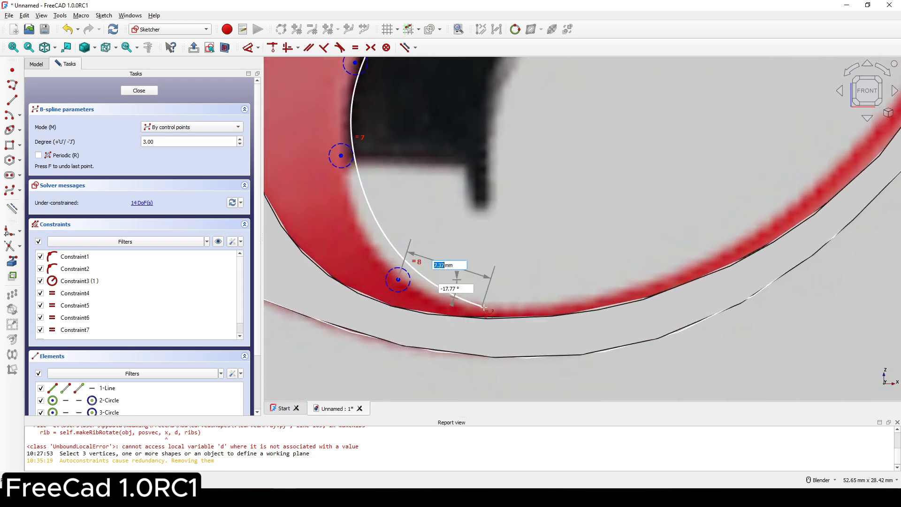
click(489, 307)
click(693, 259)
shift+middle_drag(693, 259, 397, 369)
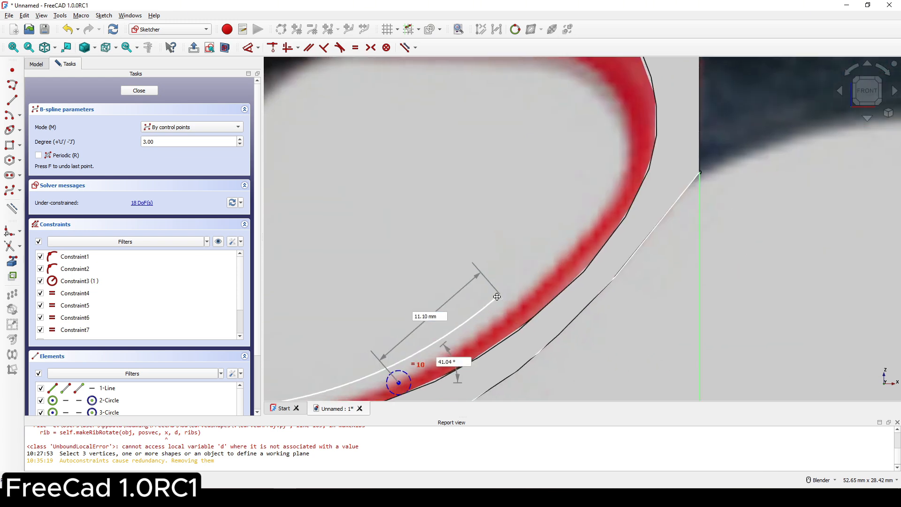
click(558, 263)
click(629, 177)
shift+middle_drag(643, 134, 645, 299)
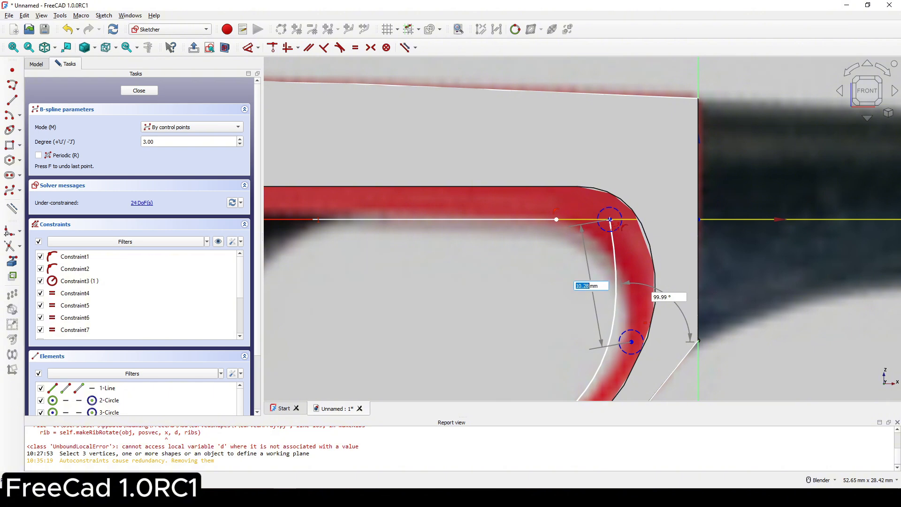
click(610, 219)
click(557, 219)
right_click(557, 219)
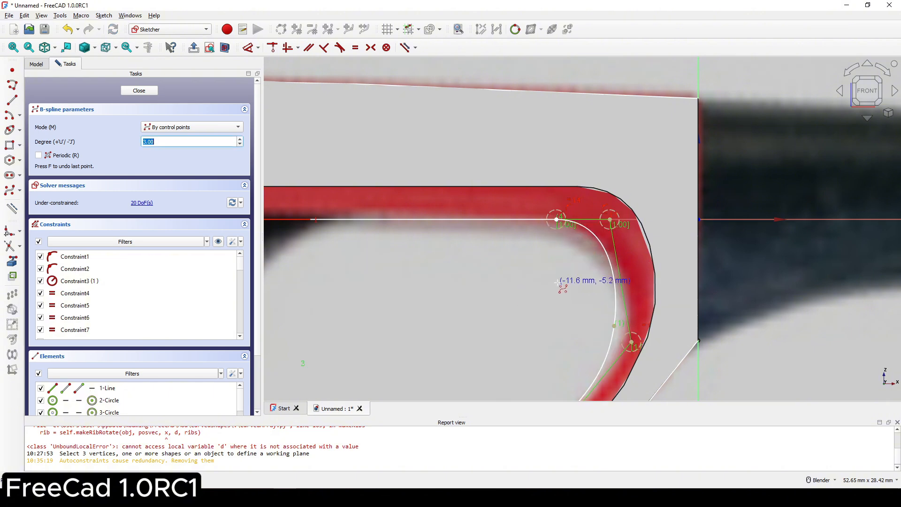
Move the B-spline's control points along the front and lower side of the opening outward to follow the reference outline.
scroll(557, 219, down, 3)
shift+middle_drag(567, 225, 574, 161)
scroll(573, 162, up, 2)
drag(623, 257, 639, 258)
shift+middle_drag(639, 258, 635, 172)
drag(560, 242, 564, 248)
shift+middle_drag(564, 248, 634, 168)
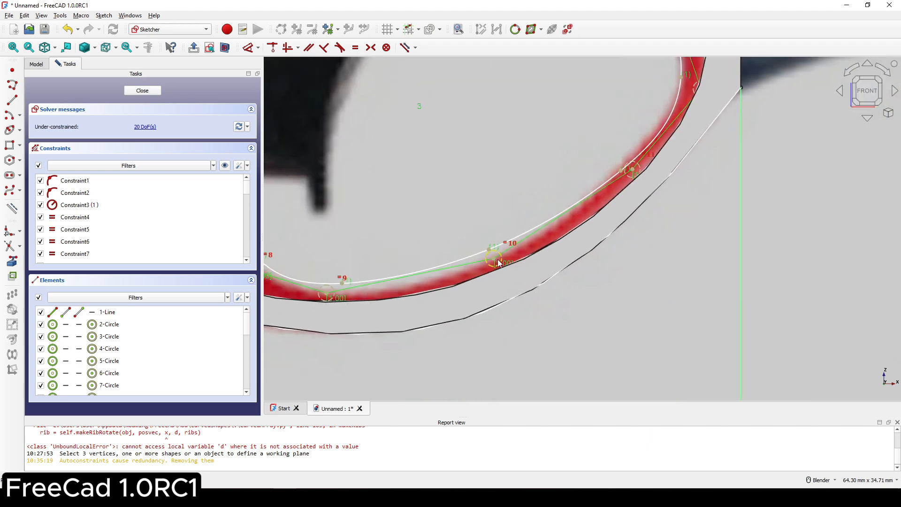
drag(496, 262, 501, 277)
shift+middle_drag(501, 277, 672, 262)
drag(505, 283, 508, 290)
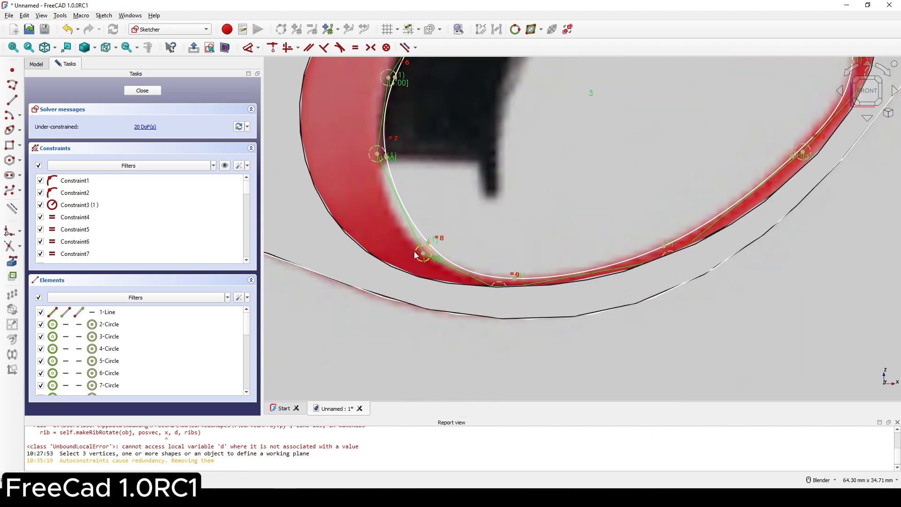
Move the B-spline's control points along the rear of the opening outward to fit the reference, and close the sketch.
drag(422, 254, 402, 255)
drag(381, 155, 368, 155)
shift+middle_drag(407, 82, 384, 182)
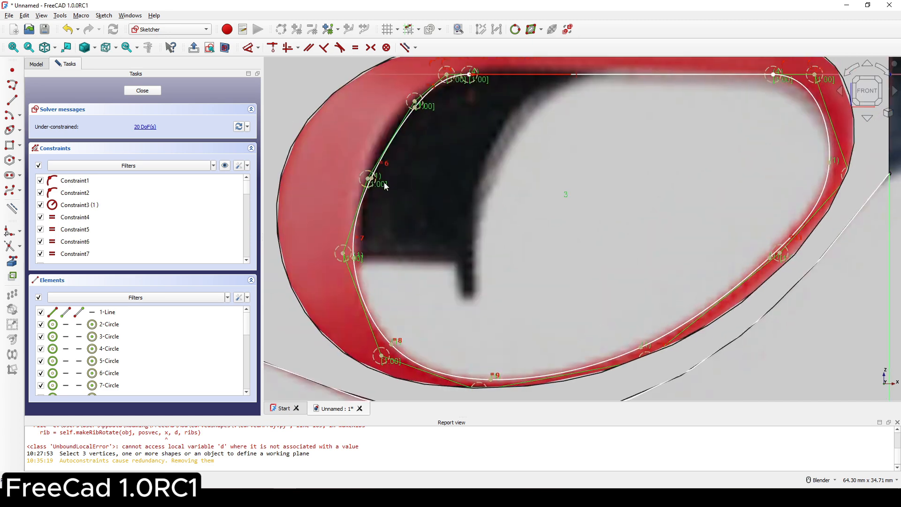
drag(365, 176, 354, 172)
shift+middle_drag(411, 160, 388, 242)
drag(391, 186, 383, 185)
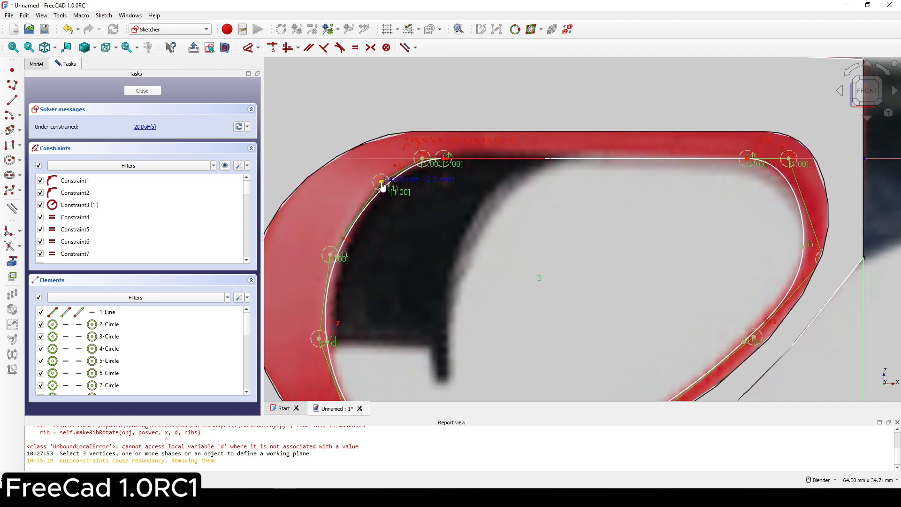
scroll(418, 197, down, 5)
mouse_move(462, 198)
shift+middle_down()
mouse_move(460, 210)
mouse_move(533, 243)
mouse_move(505, 306)
shift+middle_up()
scroll(479, 207, up, 2)
click(143, 90)
click(505, 306)
Use the Shape builder to create a wire from the straight and curved rim edges on the near side of the trigger opening.
scroll(570, 241, up, 6)
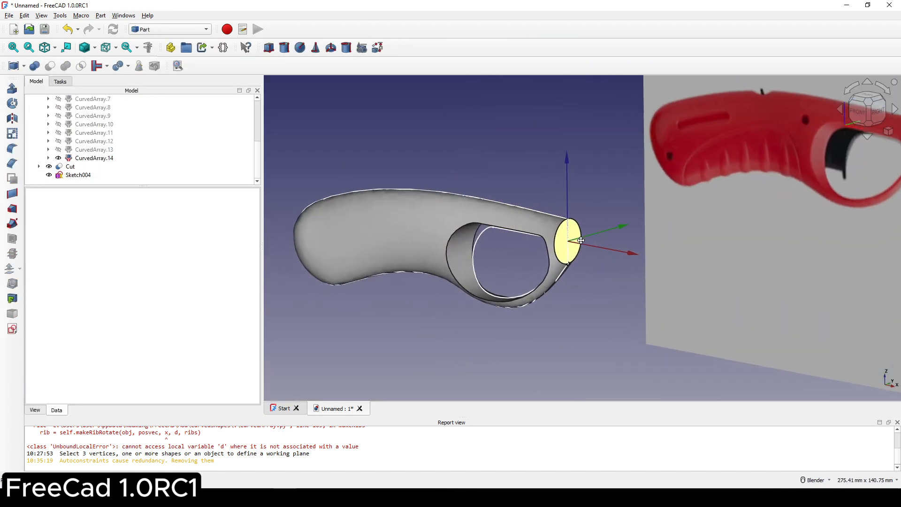
shift+middle_drag(475, 174, 498, 169)
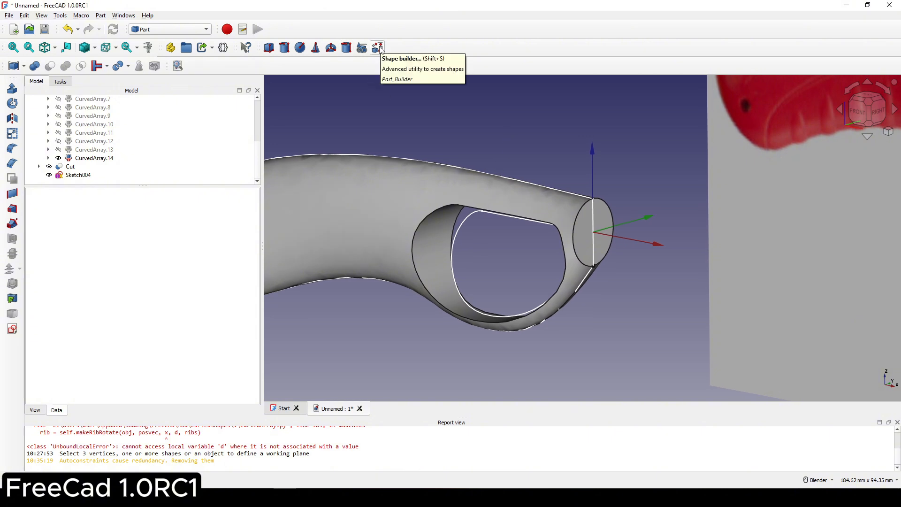
click(378, 48)
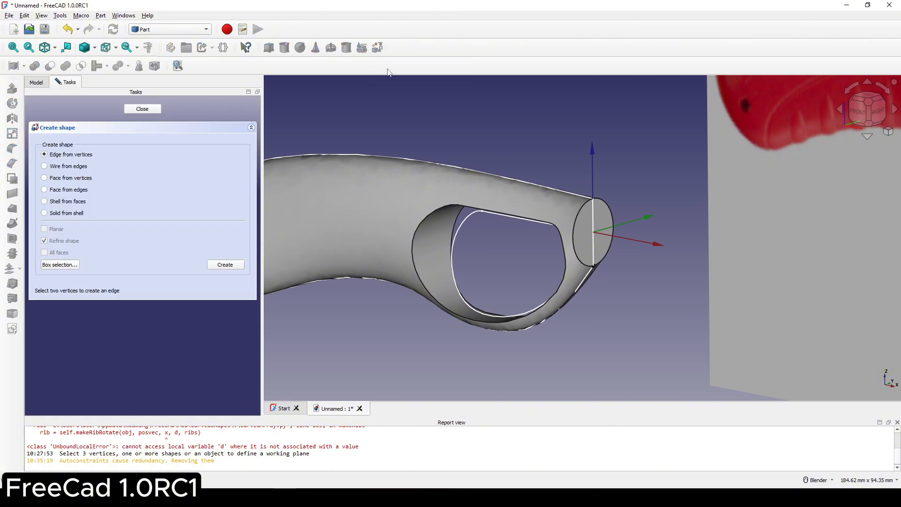
click(56, 170)
click(466, 210)
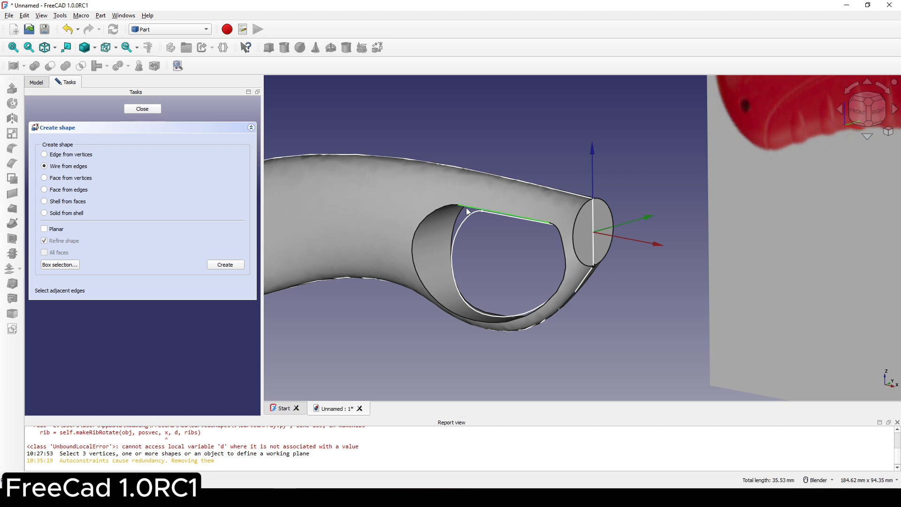
click(440, 209)
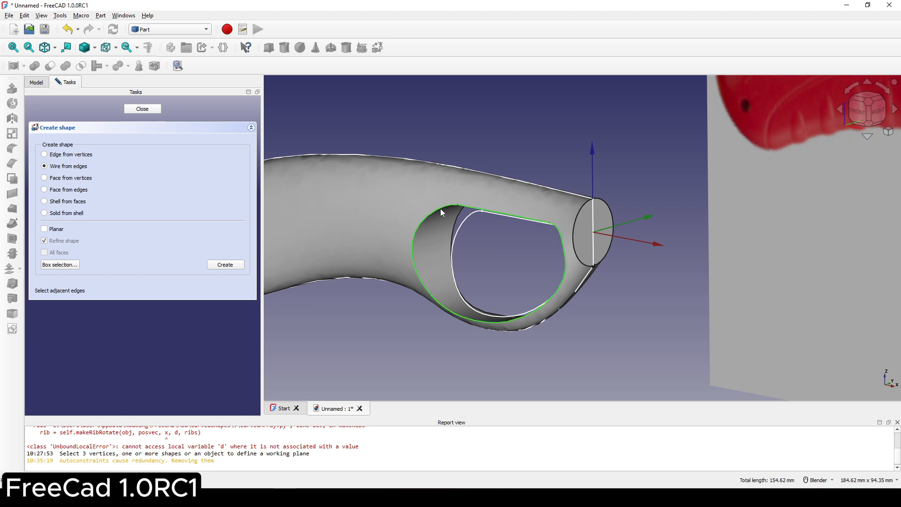
click(227, 265)
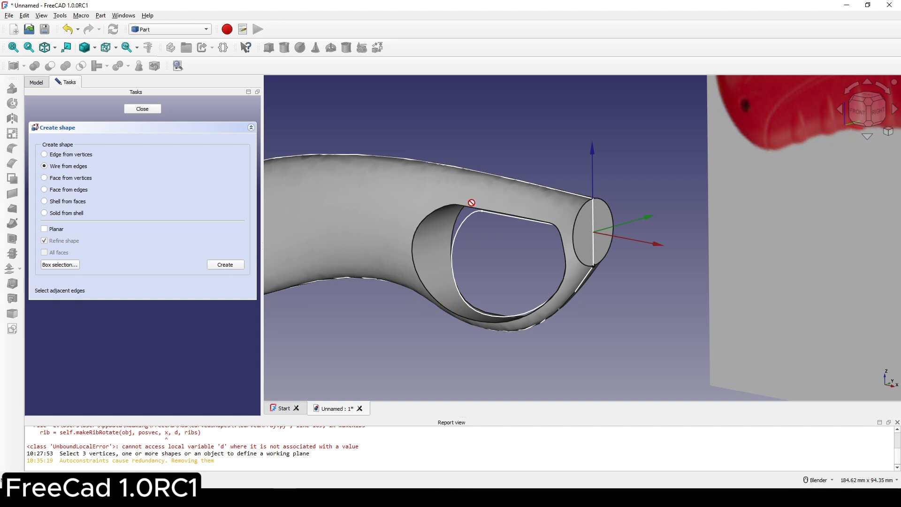
Build a second wire from the rim edges of the trigger opening on the opposite side of the handle.
middle_drag(497, 269, 511, 253)
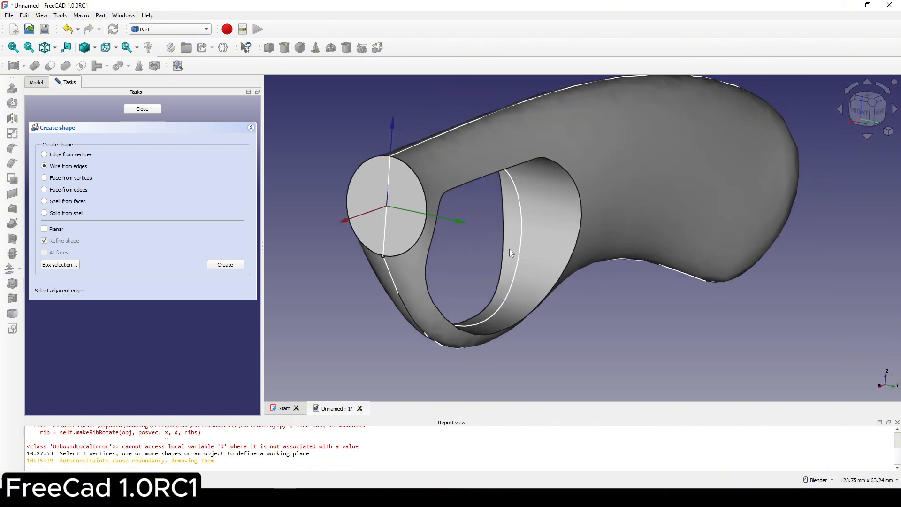
click(487, 179)
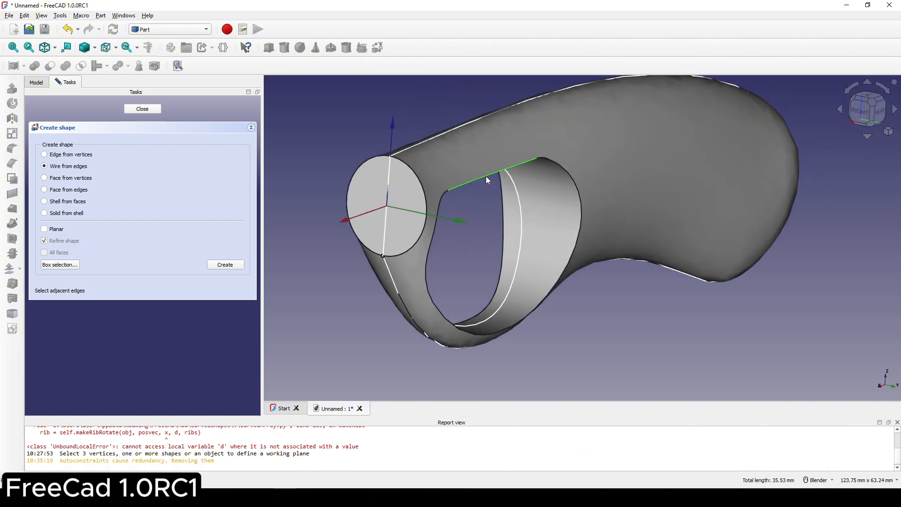
Finish selecting the trigger opening's rim edges on the visible side and create a wire from them.
click(438, 213)
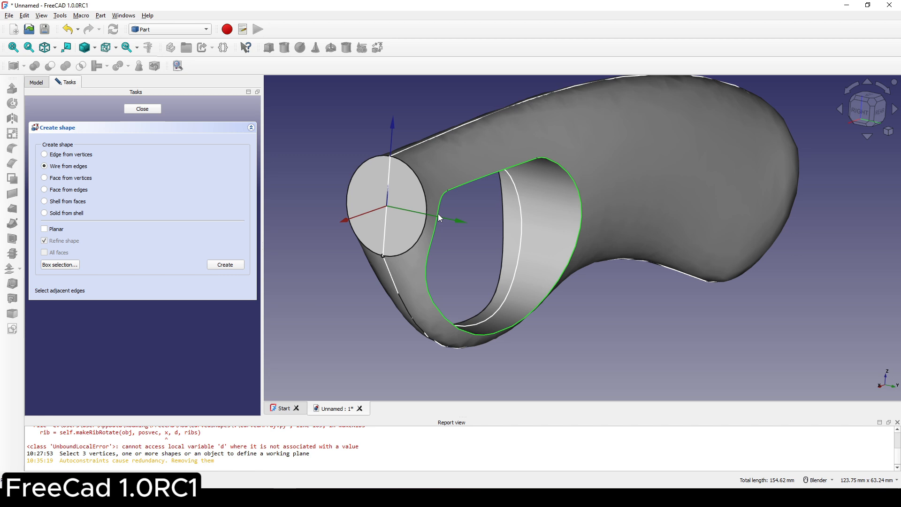
click(225, 264)
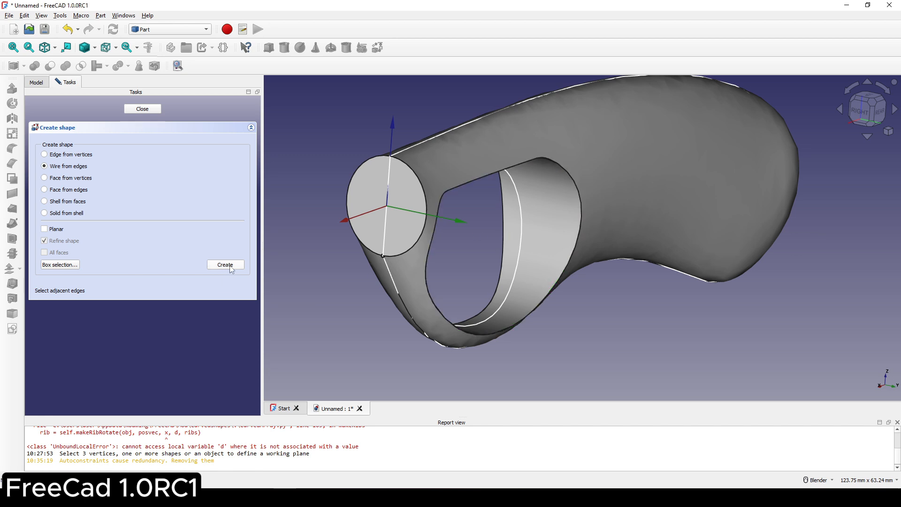
click(142, 109)
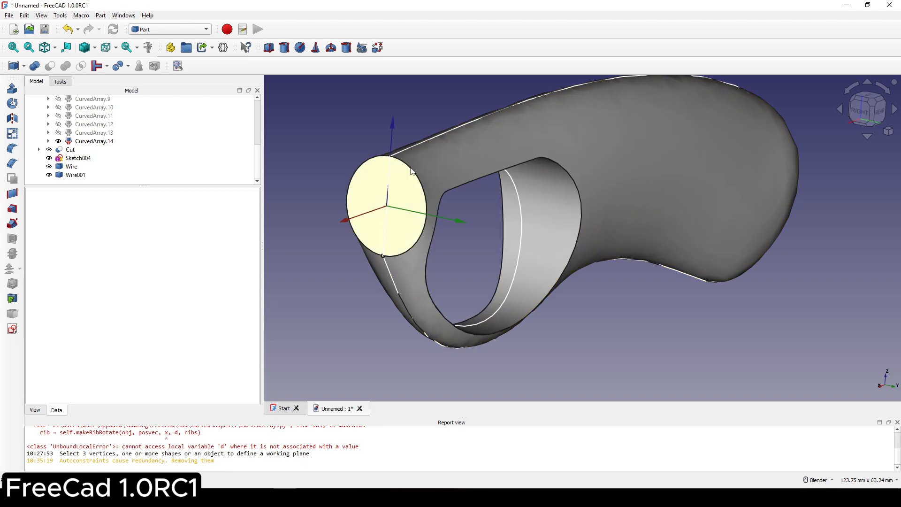
Examine the two rim wires and the inner sketch outline around the trigger opening from both sides of the handle.
click(70, 168)
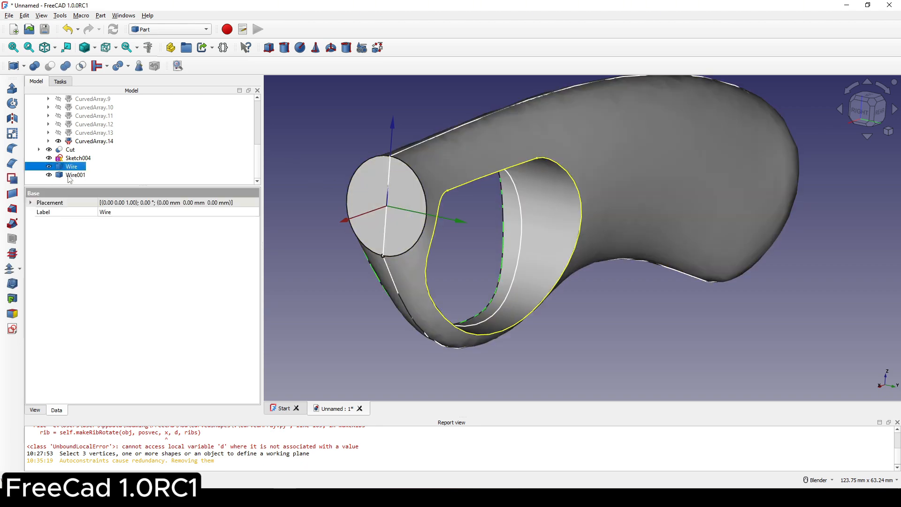
click(69, 177)
scroll(415, 236, down, 5)
middle_drag(415, 238, 561, 251)
mouse_move(561, 251)
shift+middle_down()
mouse_move(484, 255)
mouse_move(559, 251)
shift+middle_up()
scroll(559, 251, up, 1)
middle_drag(558, 251, 484, 284)
click(421, 249)
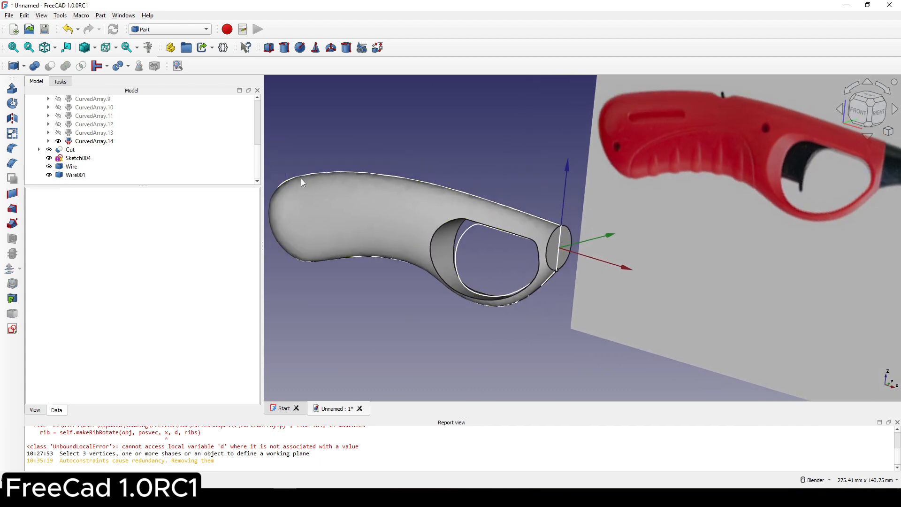
middle_drag(326, 177, 251, 244)
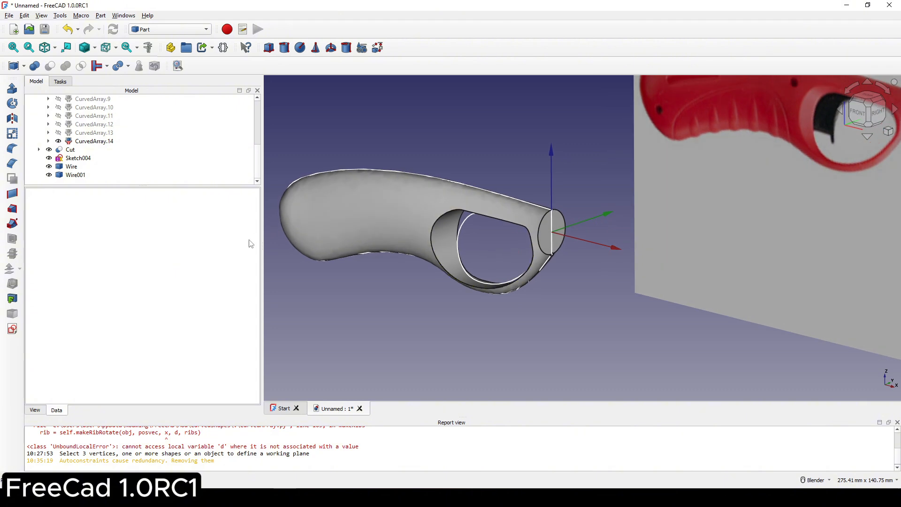
Create a loft through Wire, Sketch004 and Wire001, in that order, across the trigger opening.
click(10, 209)
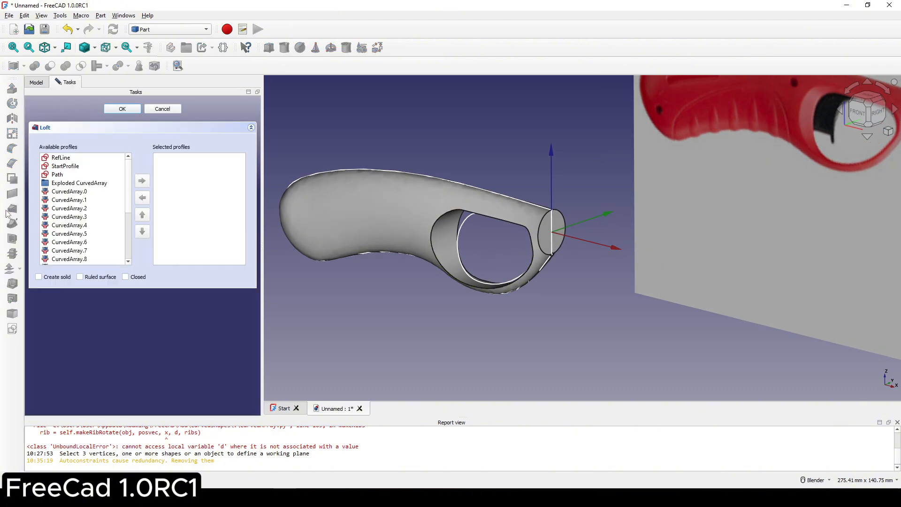
scroll(85, 219, down, 3)
click(64, 252)
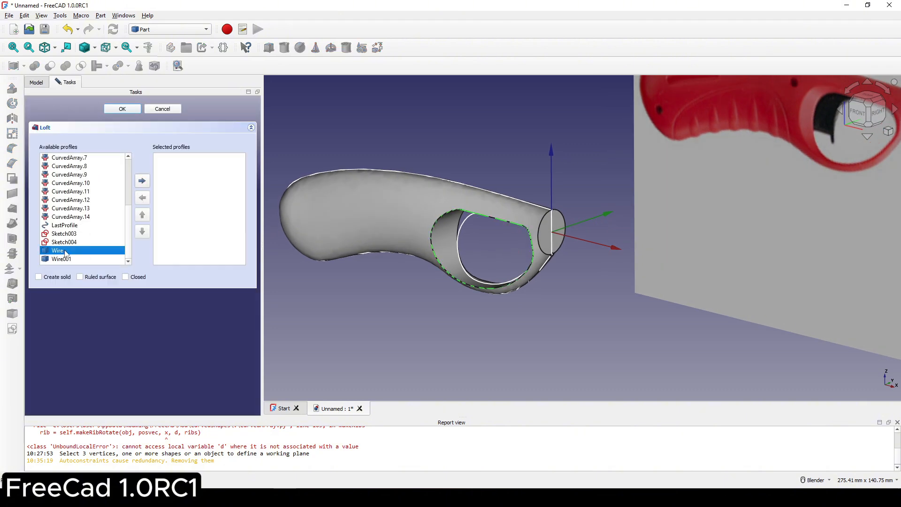
double_click(66, 251)
click(68, 251)
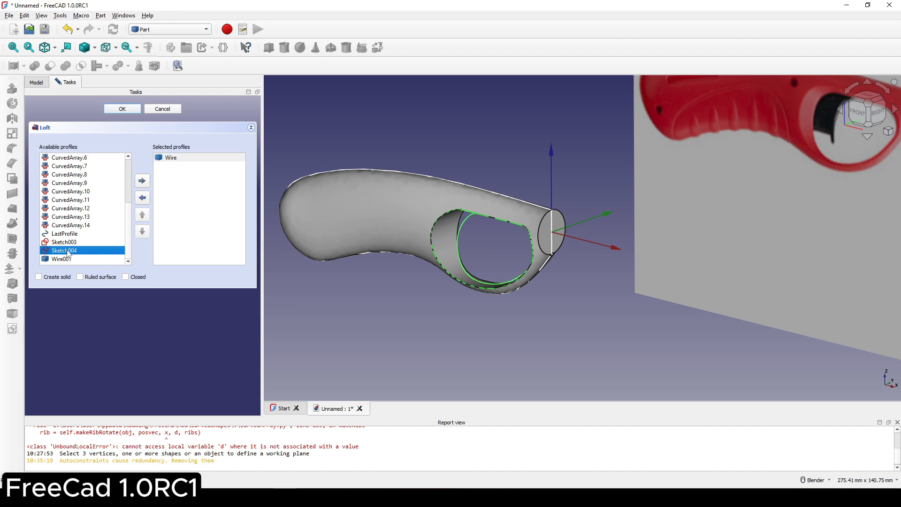
double_click(72, 252)
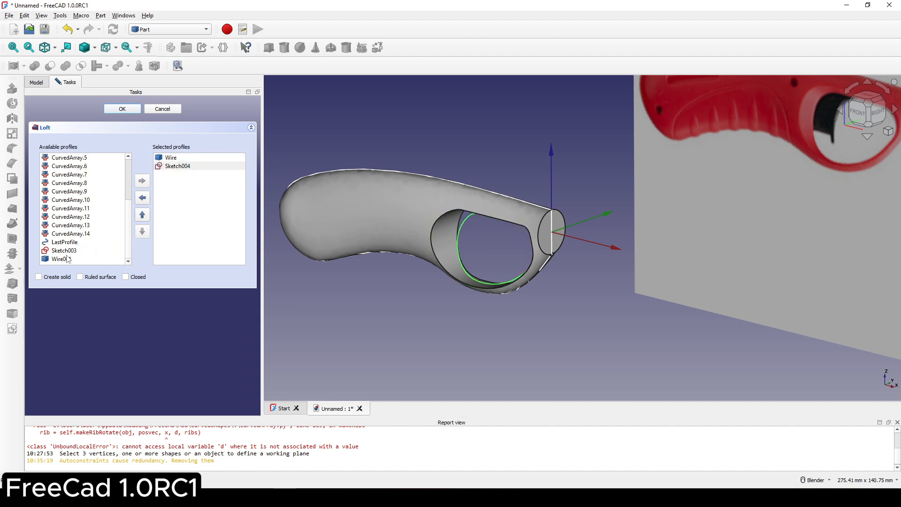
click(68, 260)
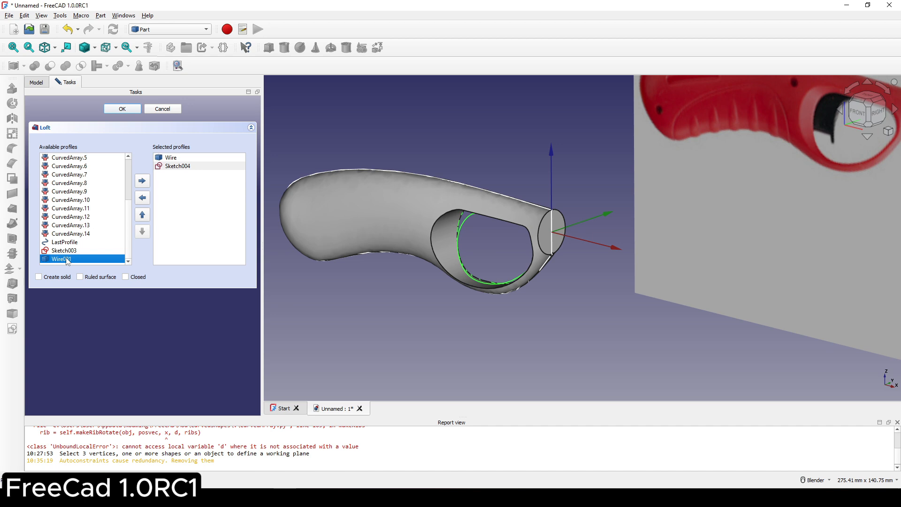
double_click(66, 258)
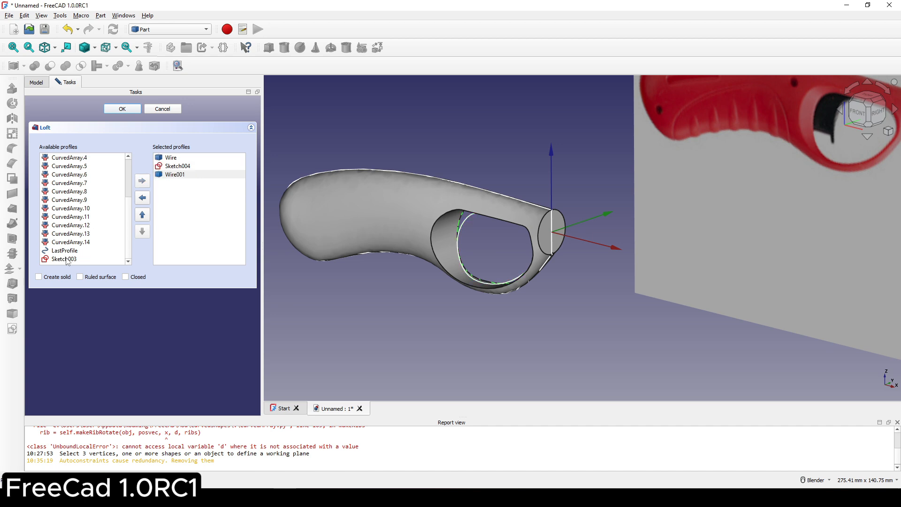
click(122, 109)
scroll(518, 207, down, 2)
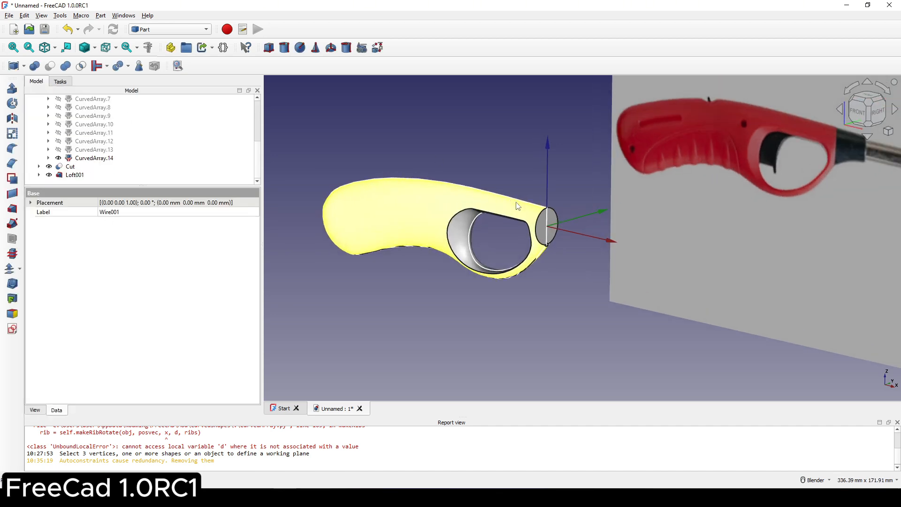
scroll(517, 207, up, 1)
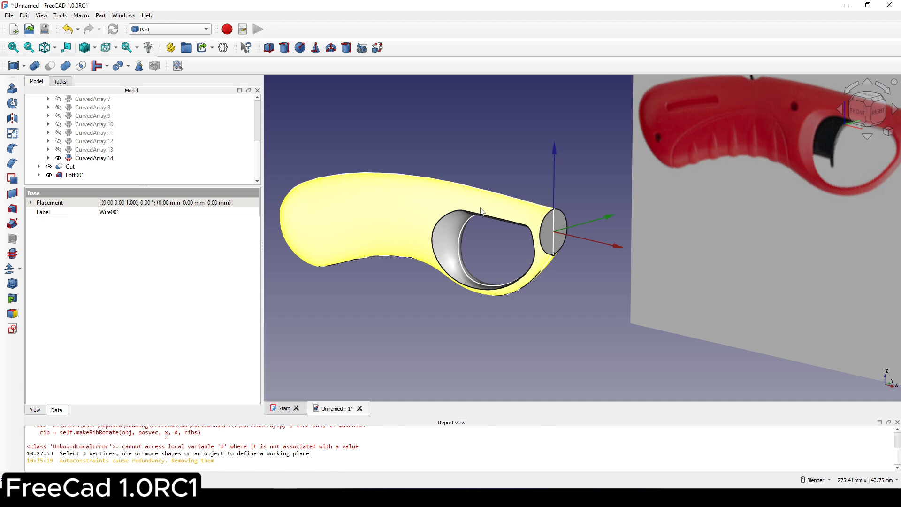
Hide the Cut body and show its base Loft, the full handle without the trigger opening.
click(38, 167)
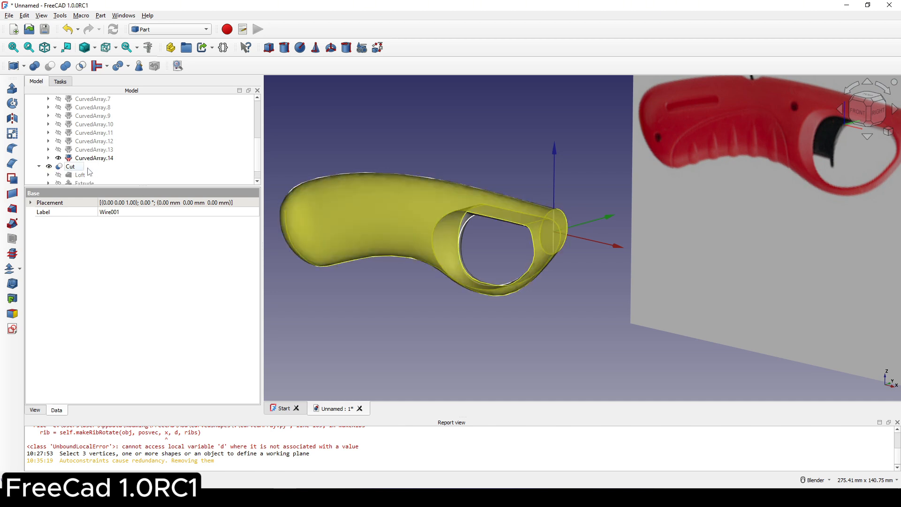
scroll(89, 172, down, 1)
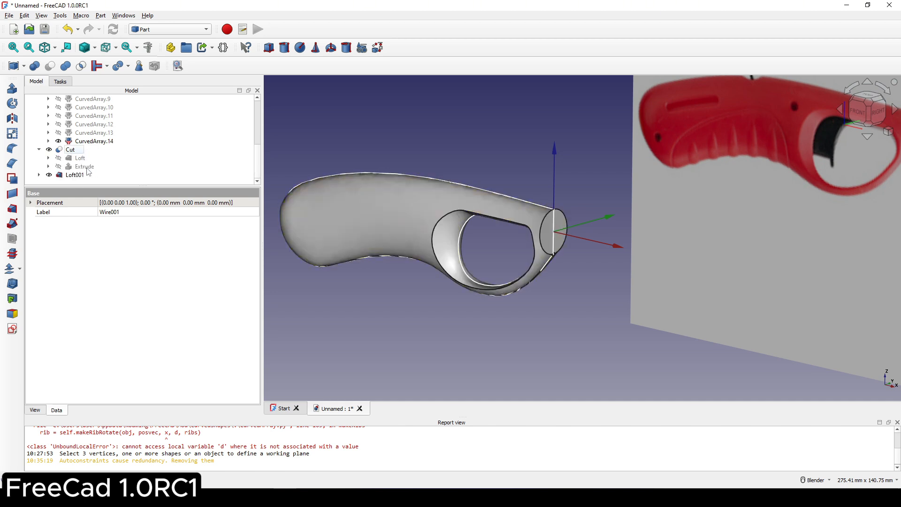
click(70, 150)
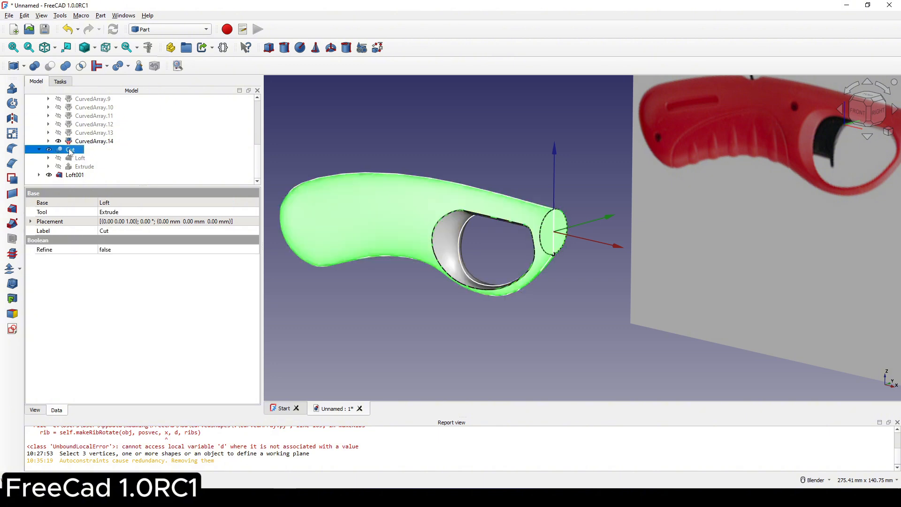
key(space)
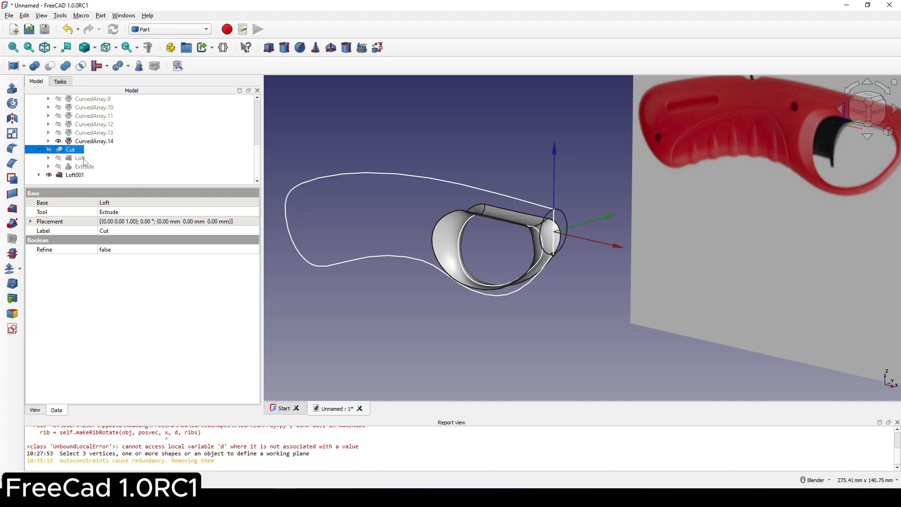
click(80, 158)
key(space)
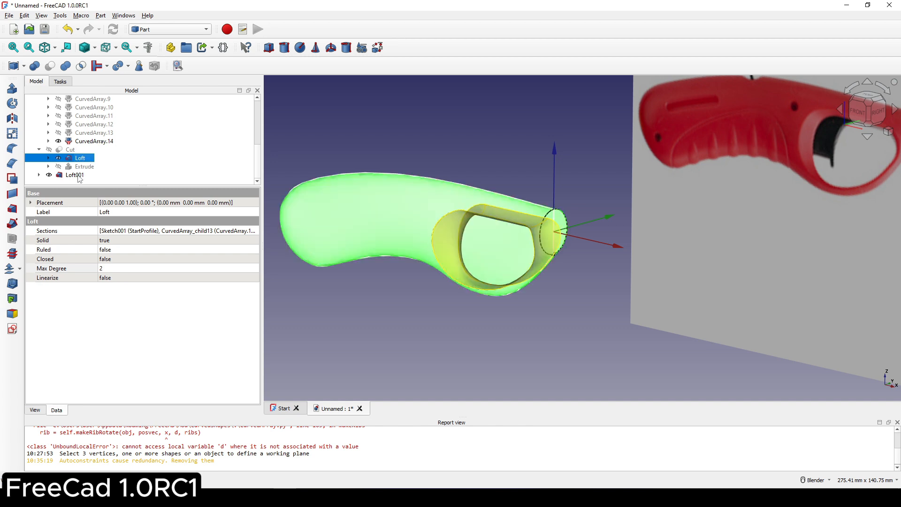
Slice apart the handle Loft using the Loft001 surface as the cutting tool.
ctrl+click(78, 176)
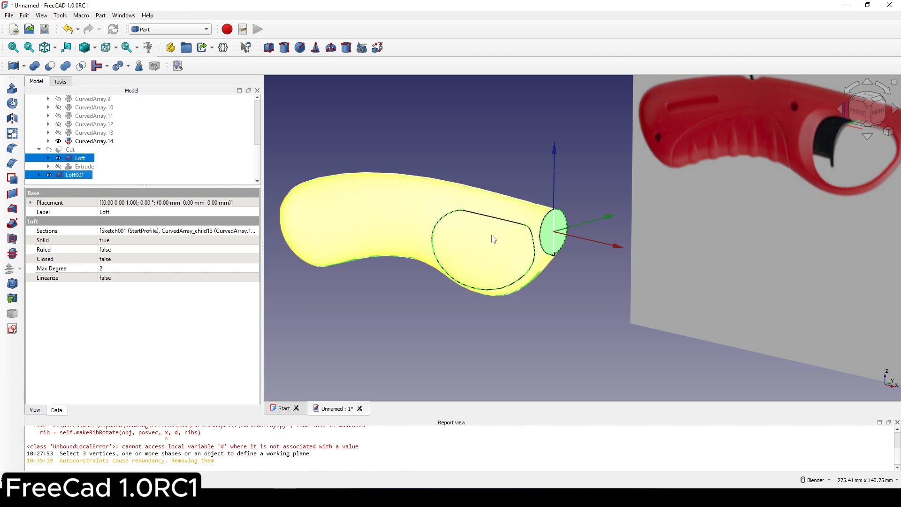
click(100, 16)
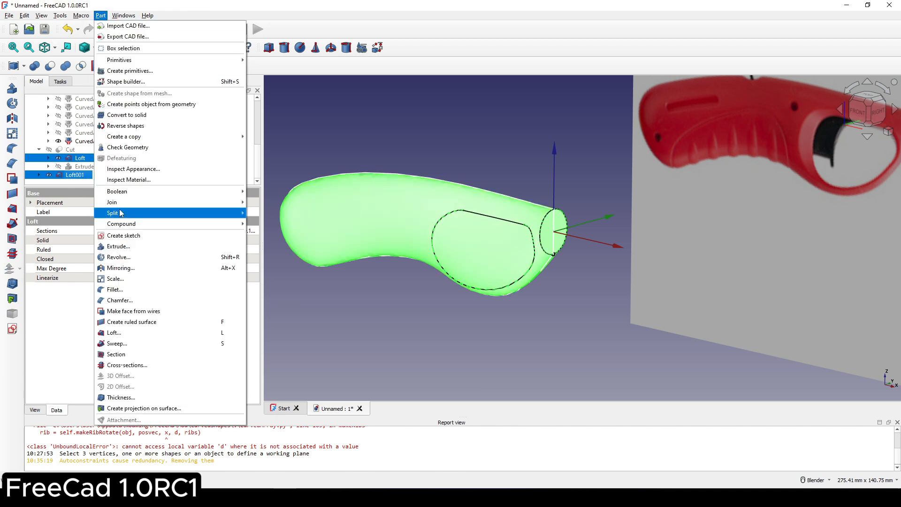
mouse_move(119, 212)
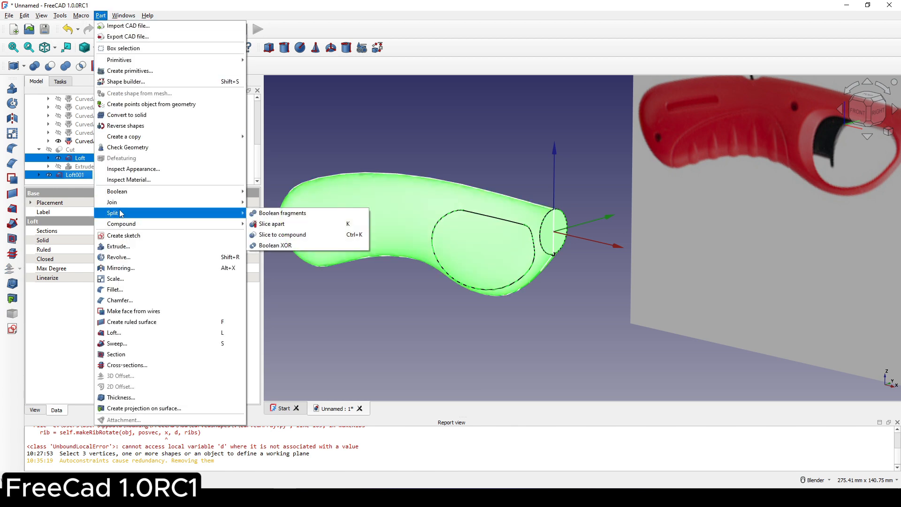
click(312, 225)
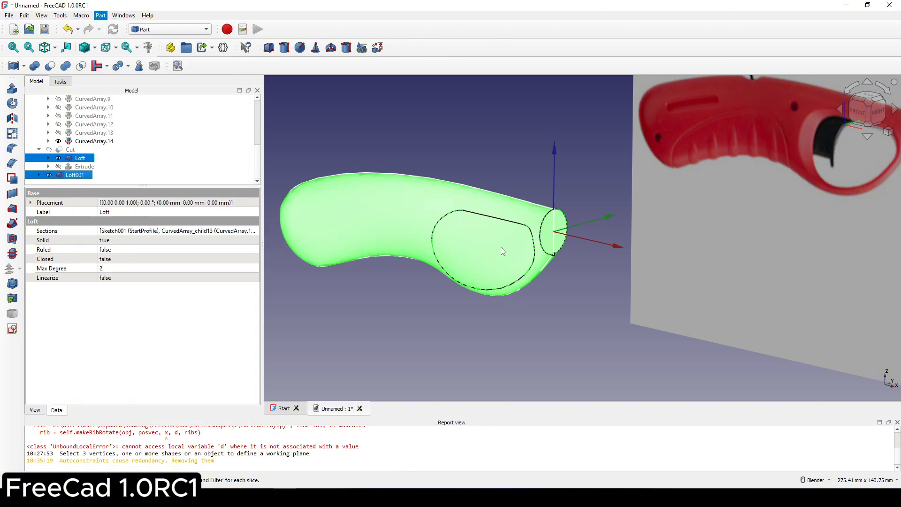
scroll(499, 252, up, 2)
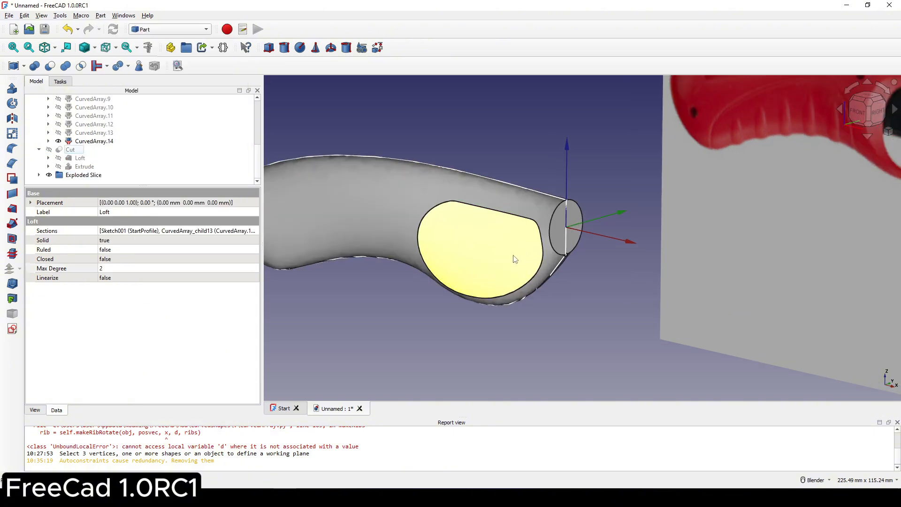
shift+middle_drag(506, 251, 497, 255)
Hide Slice.1, the piece filling the trigger opening, inside Exploded Slice.
click(38, 177)
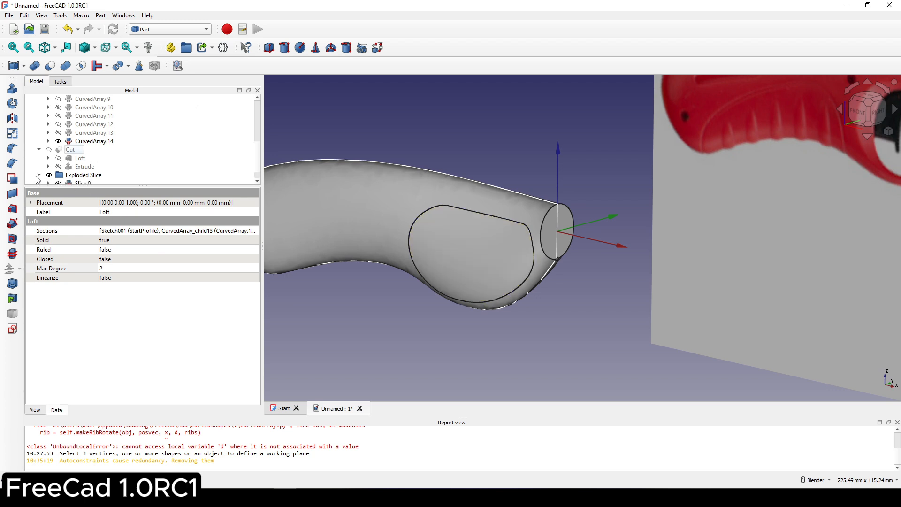
scroll(104, 179, down, 1)
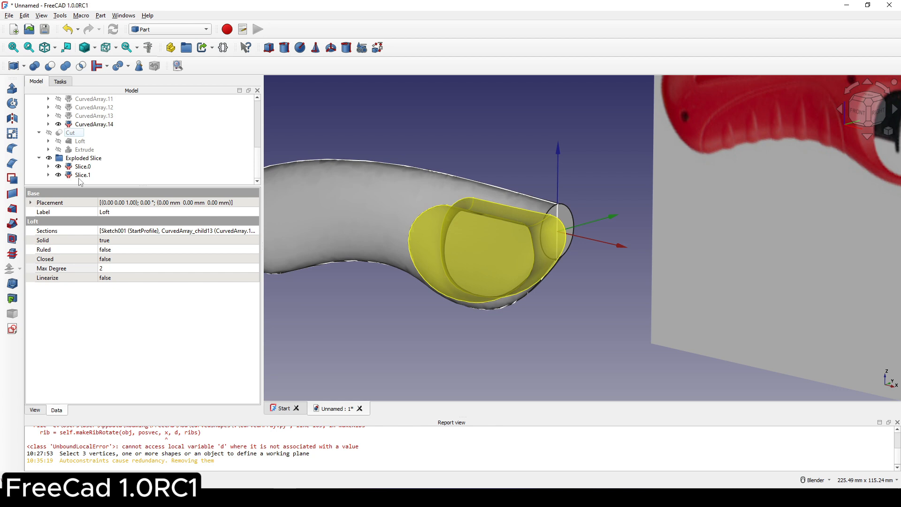
click(83, 176)
key(space)
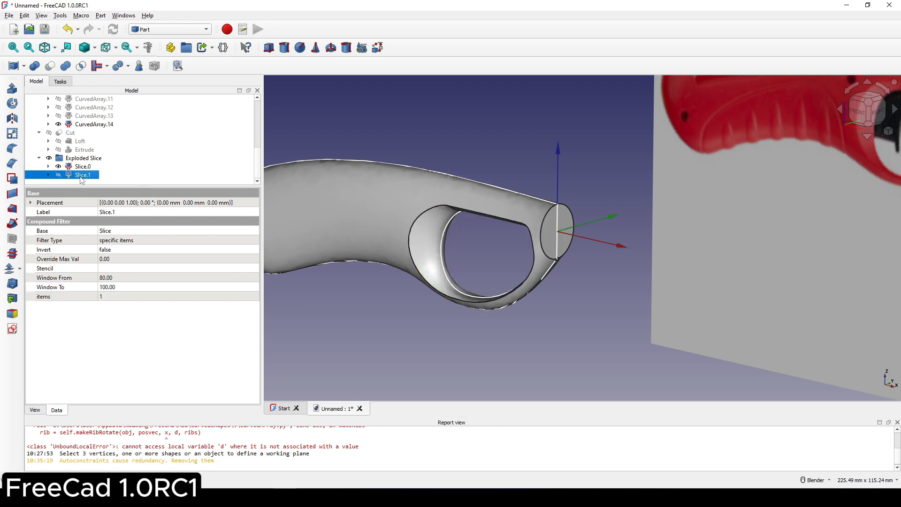
Create a sketch on the XZ-Plane in front view and display the model in wireframe over the reference image.
scroll(490, 232, down, 2)
middle_drag(491, 234, 418, 298)
click(379, 345)
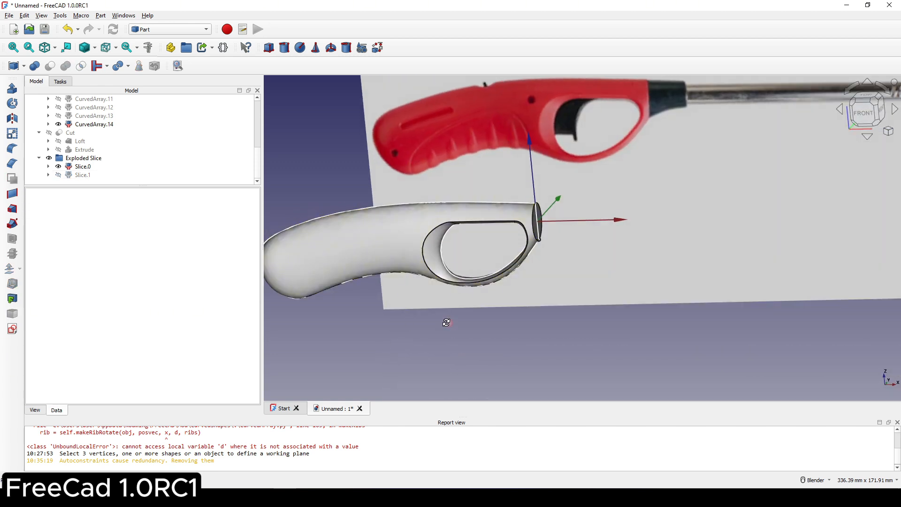
middle_drag(379, 346, 621, 155)
scroll(585, 162, up, 4)
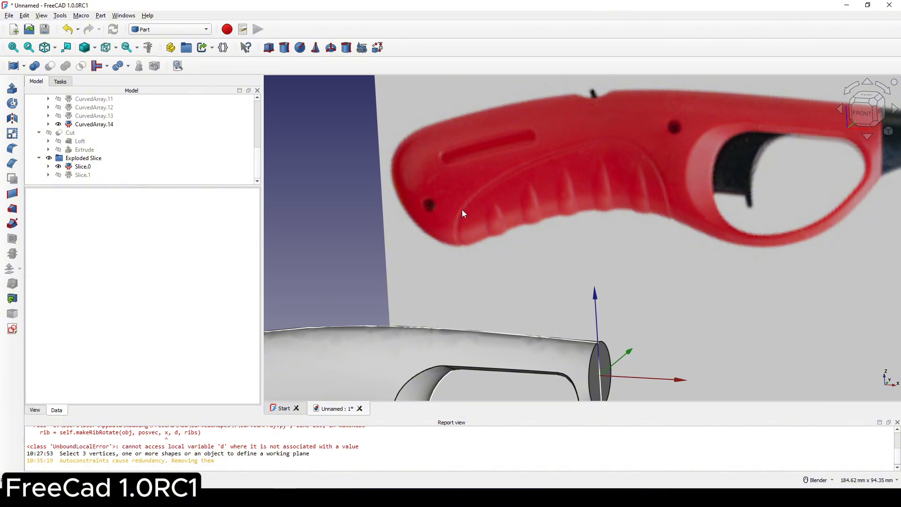
scroll(668, 181, down, 4)
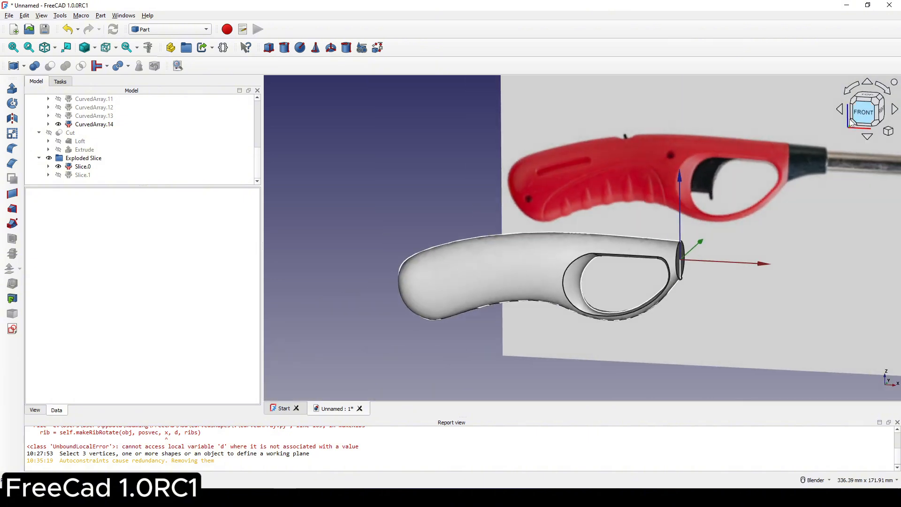
click(851, 120)
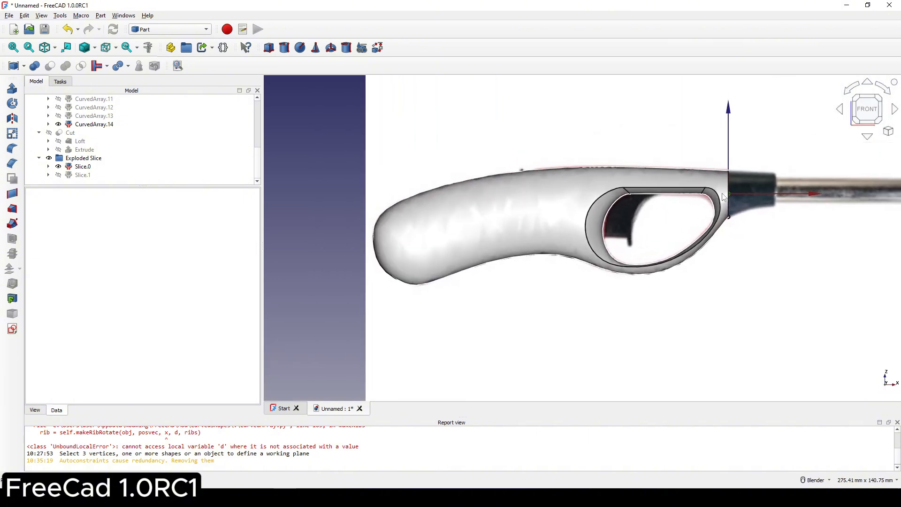
click(13, 329)
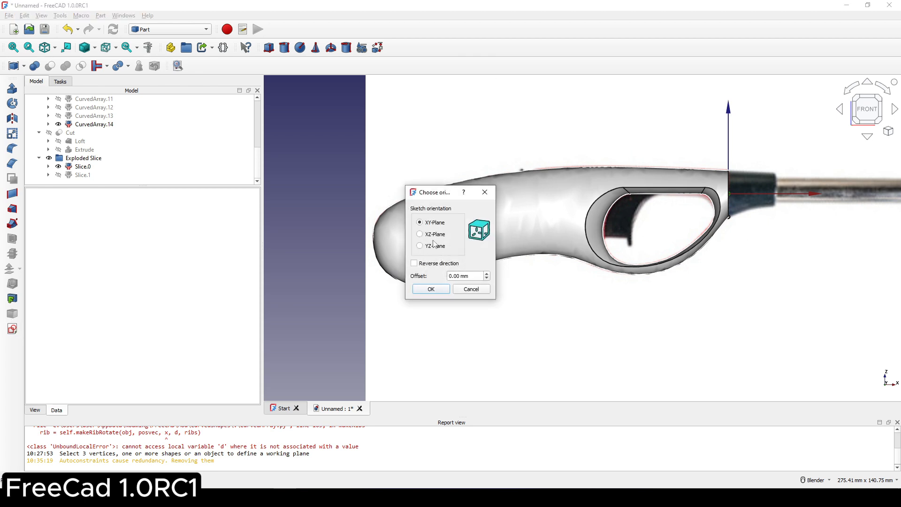
click(421, 234)
click(431, 289)
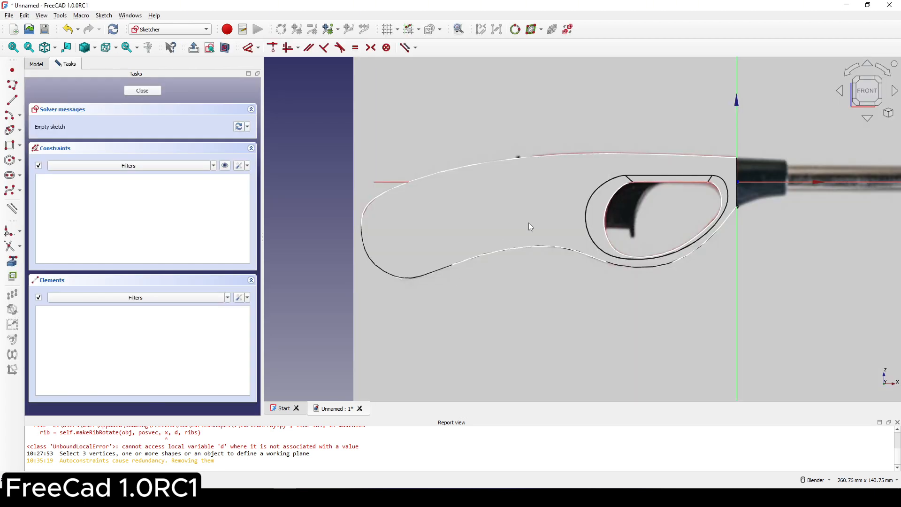
click(95, 47)
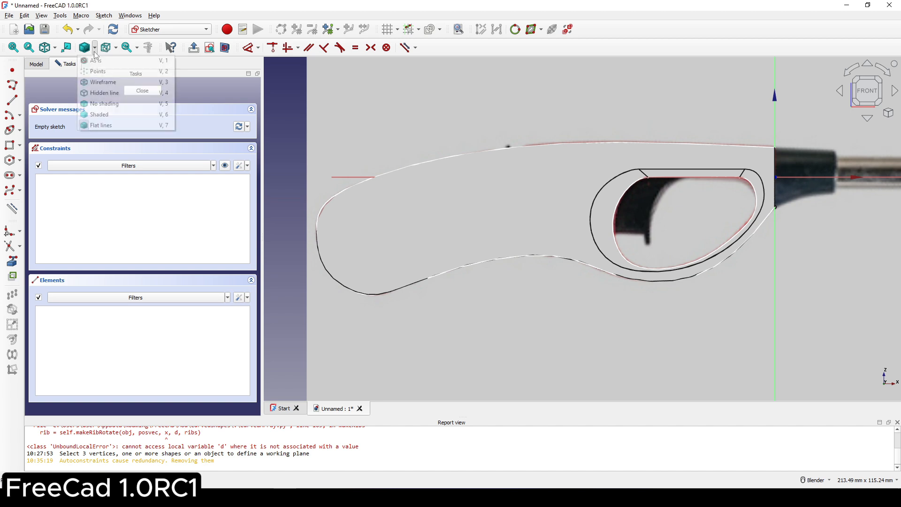
click(98, 89)
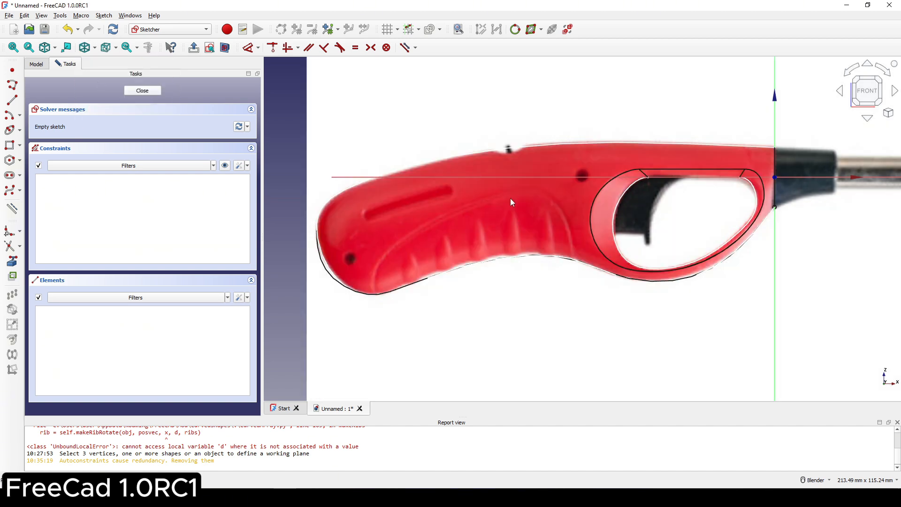
Draw an open degree 3 B-spline by nine control points around the finger-grip area, starting and ending below the handle's lower edge.
scroll(510, 202, up, 3)
click(8, 190)
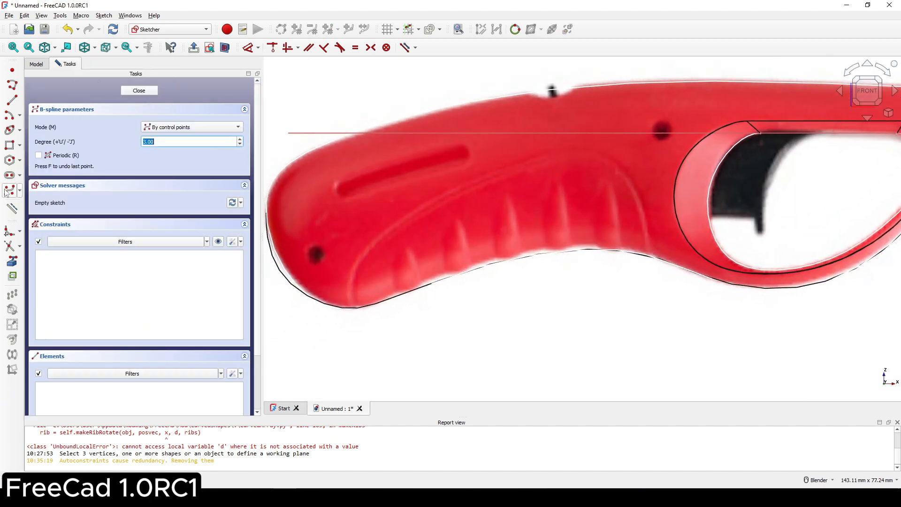
click(347, 331)
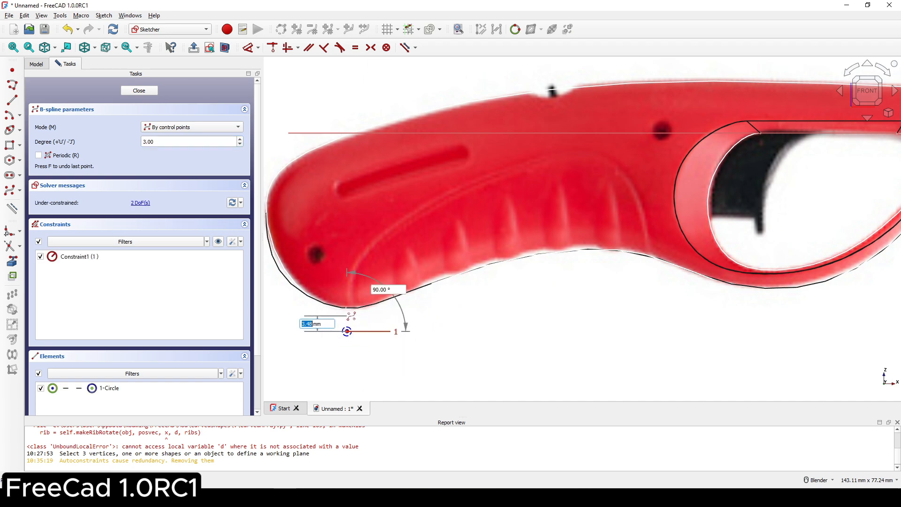
click(347, 292)
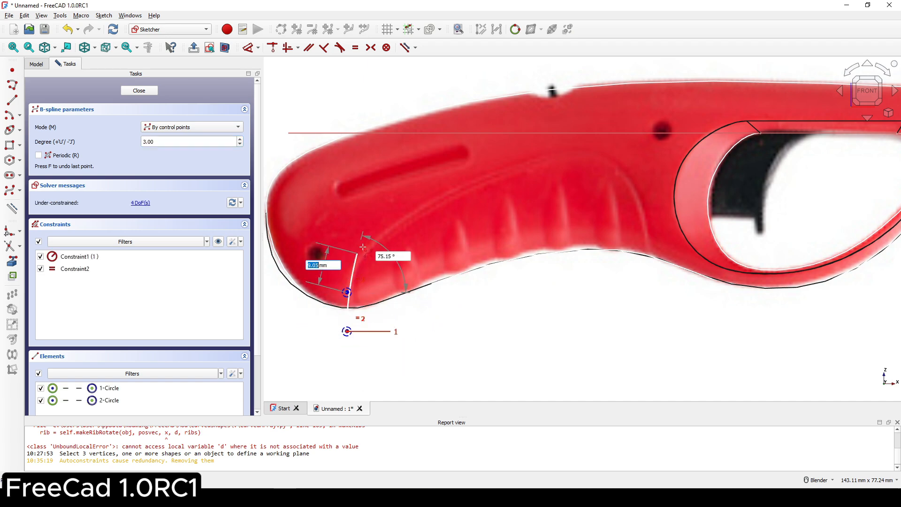
click(373, 243)
click(449, 193)
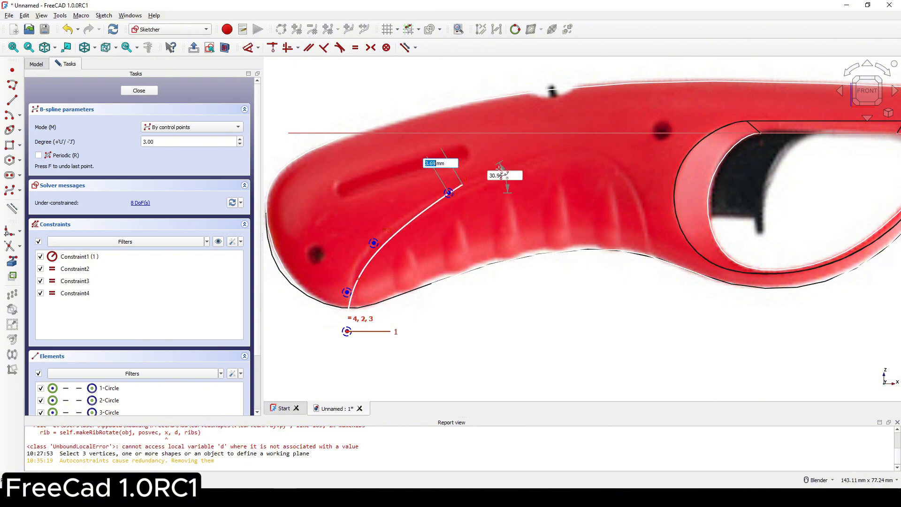
click(535, 163)
click(616, 161)
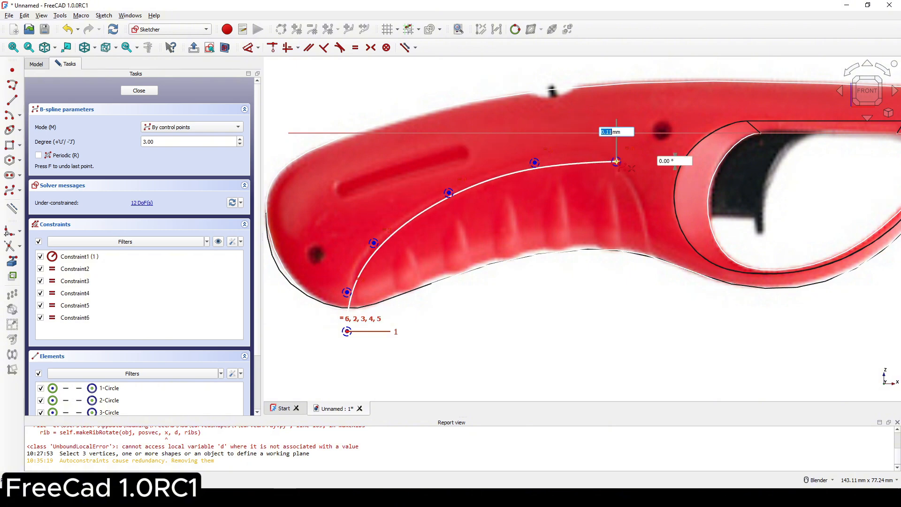
click(643, 198)
click(652, 241)
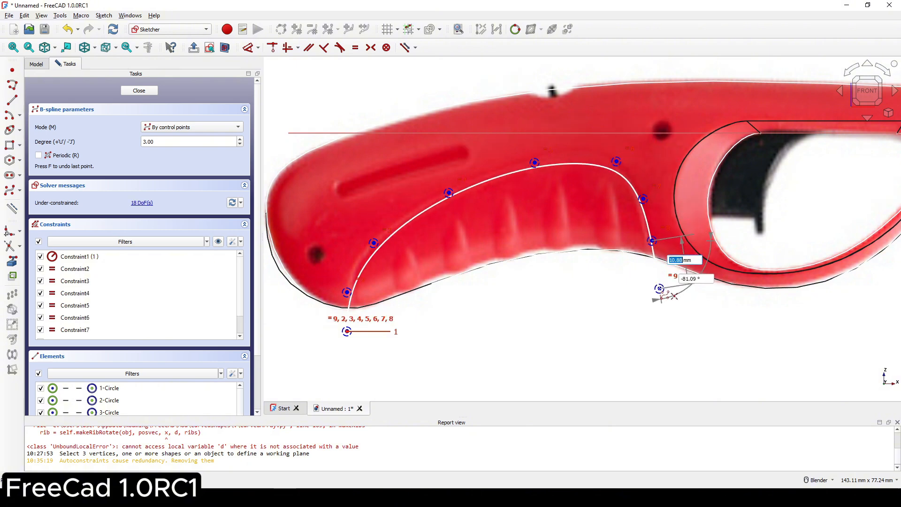
right_click(710, 320)
scroll(450, 321, up, 1)
right_click(443, 322)
Constrain the two control points at each end of the grip B-spline to be vertically aligned.
scroll(441, 322, up, 1)
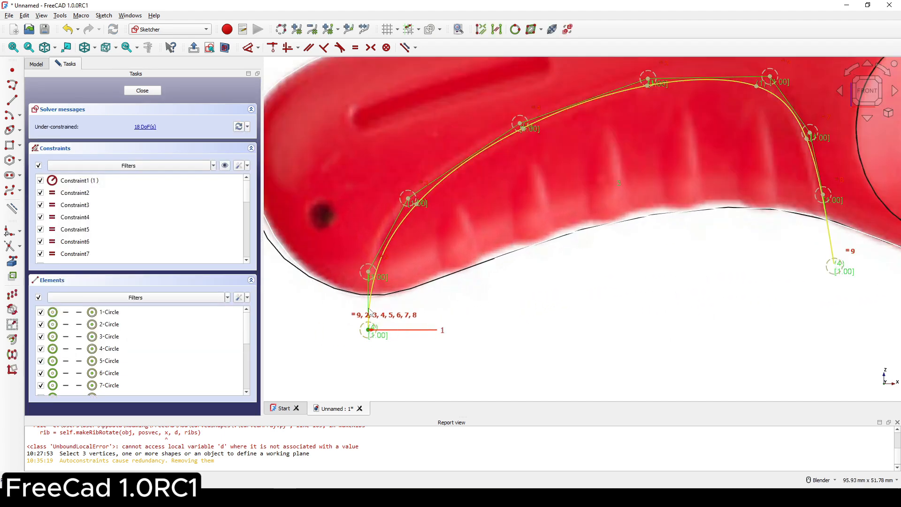
click(369, 274)
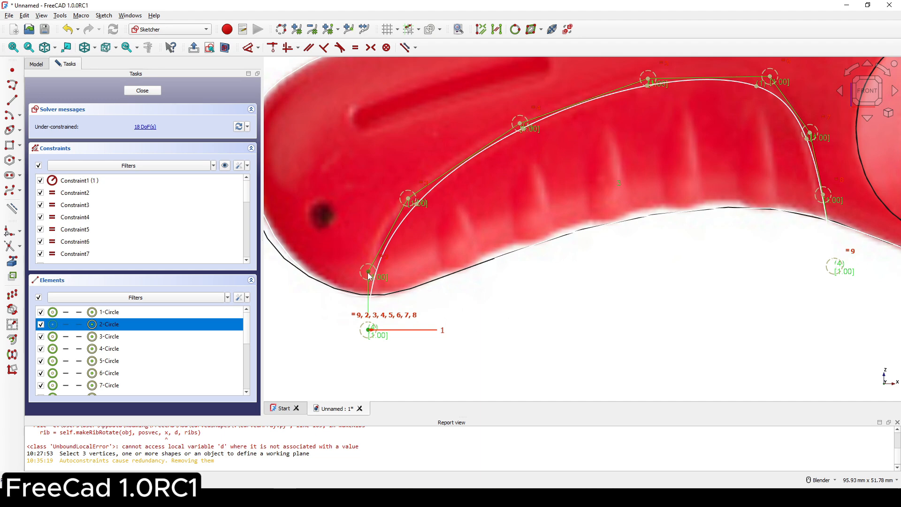
key(v)
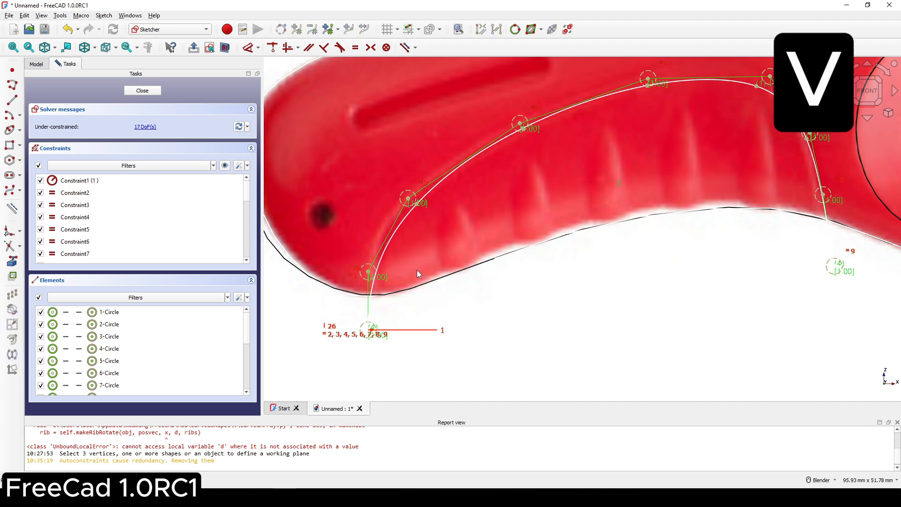
shift+middle_drag(743, 241, 514, 261)
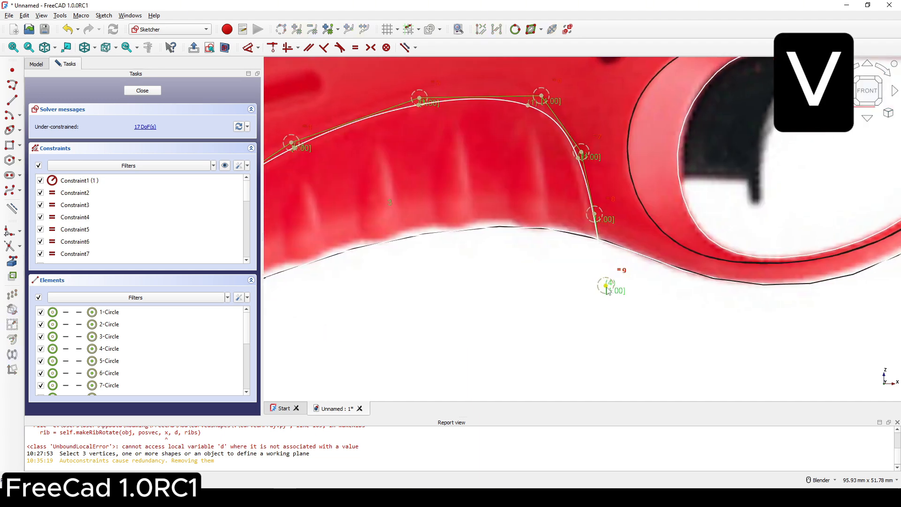
click(605, 285)
click(594, 214)
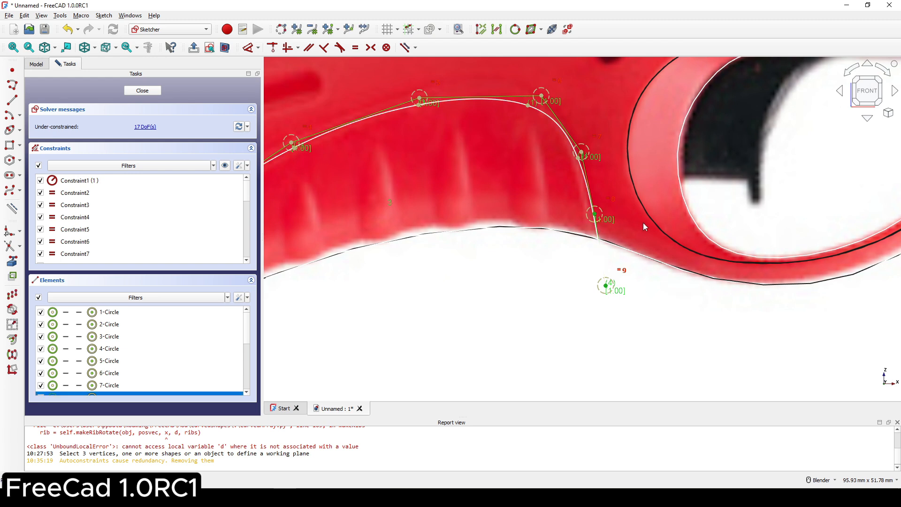
key(v)
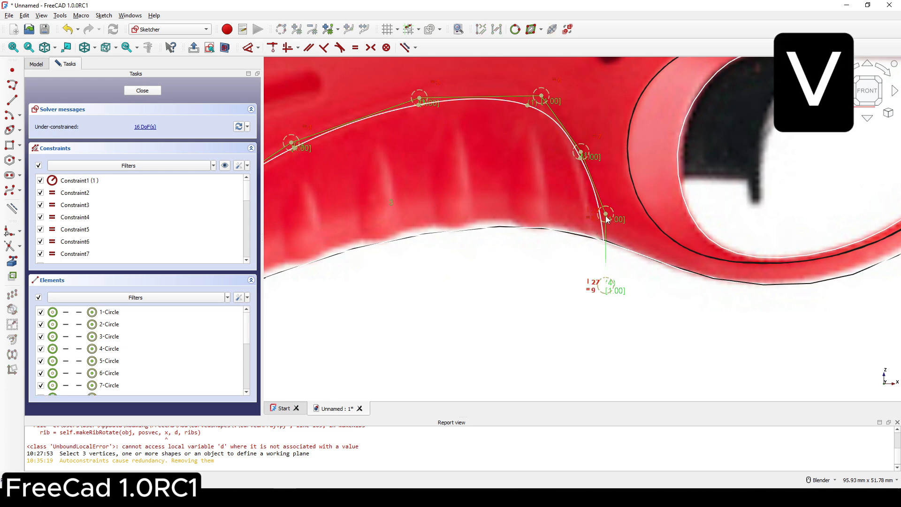
Adjust the B-spline's control points so the curve follows the grip outline in the reference image, and close the sketch.
drag(607, 217, 589, 219)
shift+middle_drag(469, 178, 658, 204)
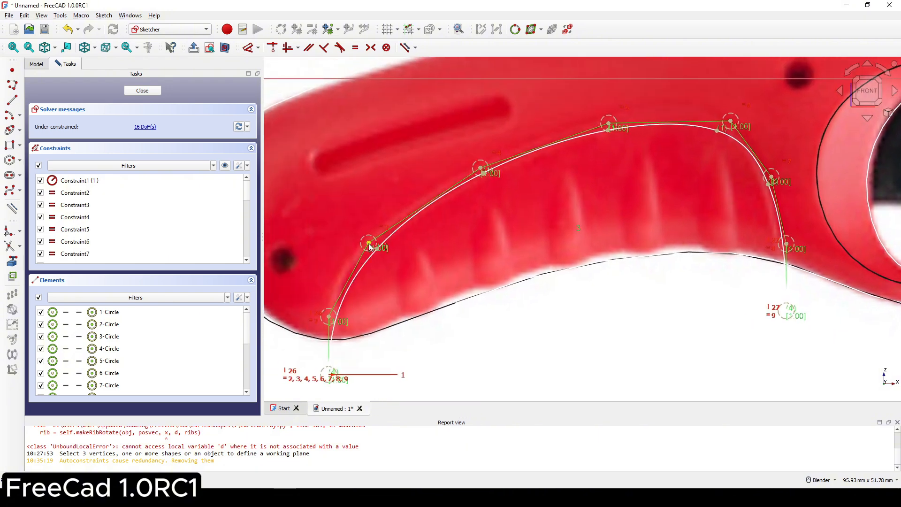
drag(370, 246, 356, 238)
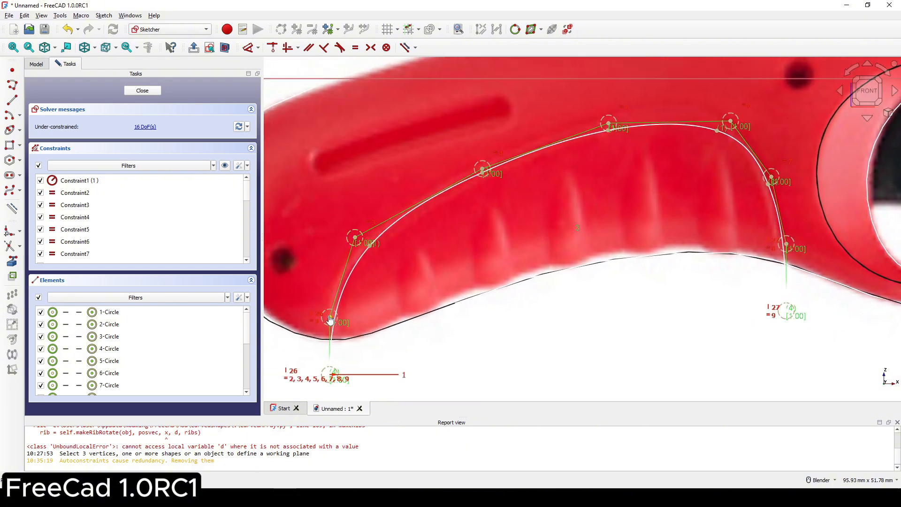
drag(330, 316, 327, 309)
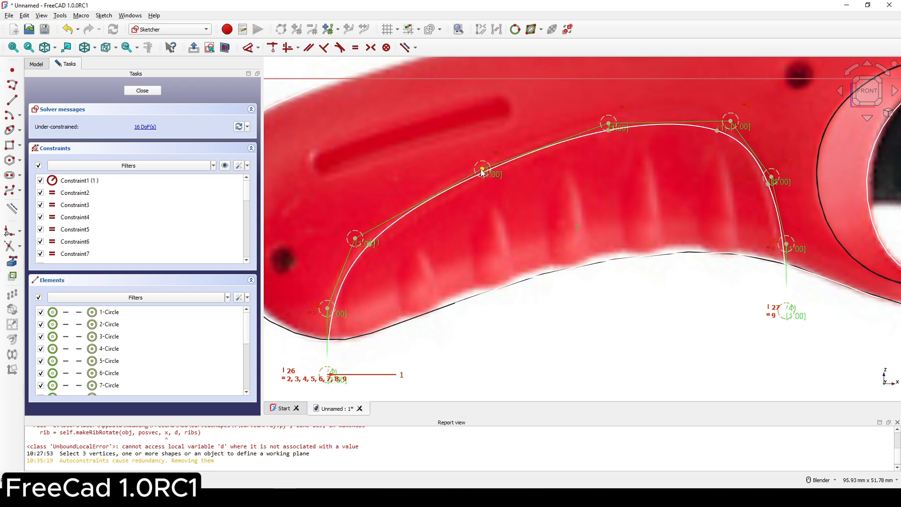
drag(482, 172, 481, 167)
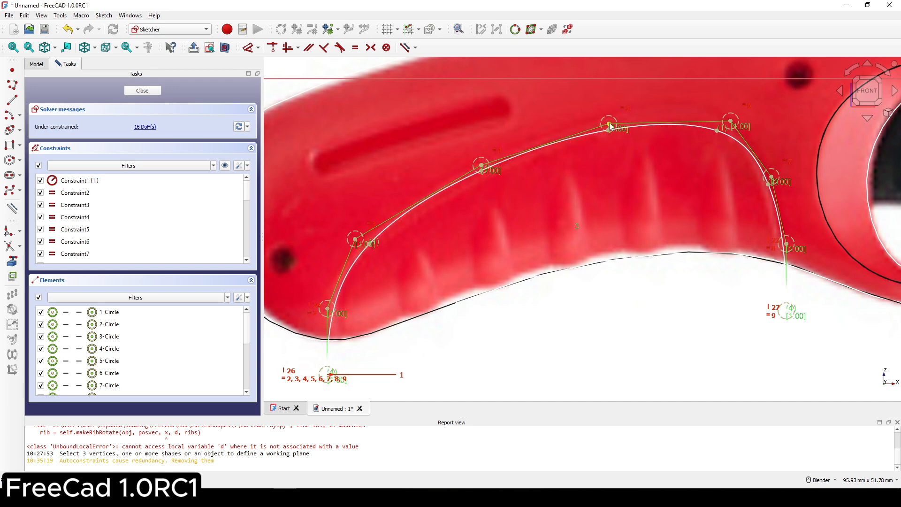
drag(609, 125, 609, 117)
drag(733, 123, 735, 125)
drag(775, 182, 777, 177)
scroll(733, 183, down, 3)
scroll(630, 216, down, 2)
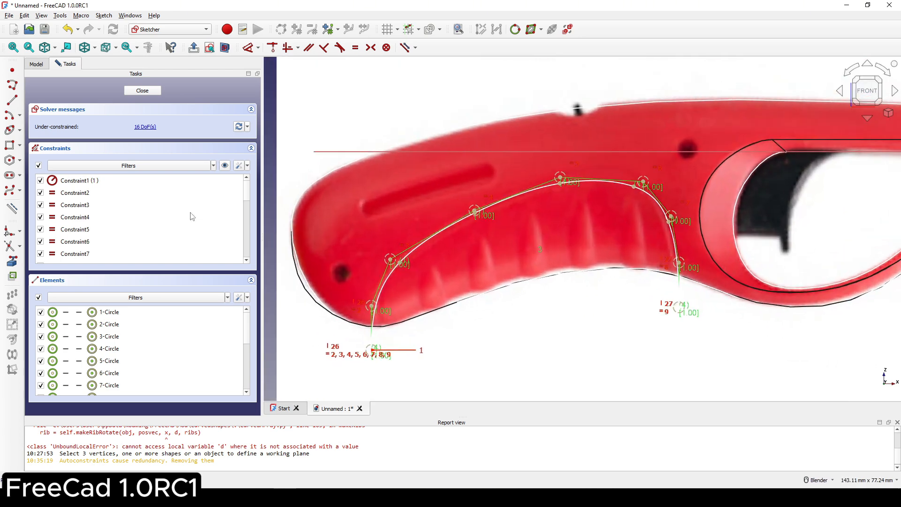
click(142, 90)
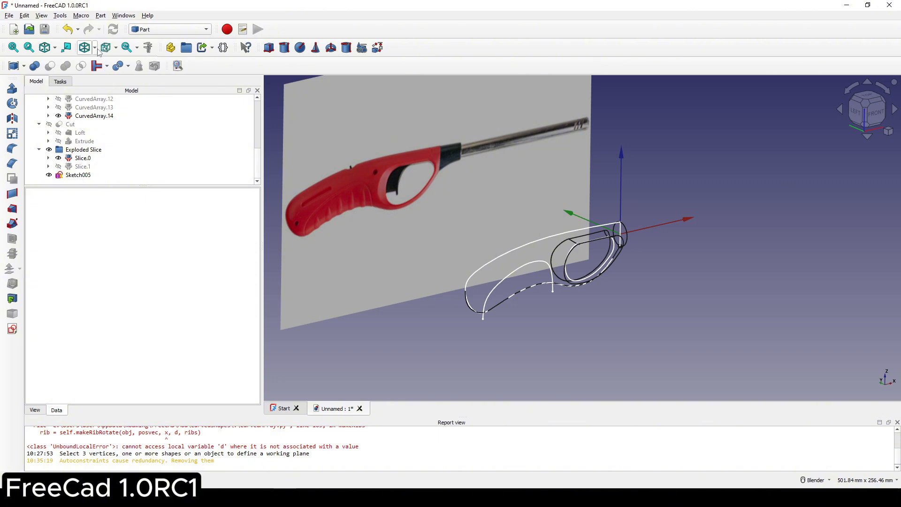
Switch the model's display style from wireframe to Flat lines so the handle appears as a solid with edges.
click(95, 48)
click(120, 124)
scroll(585, 243, up, 2)
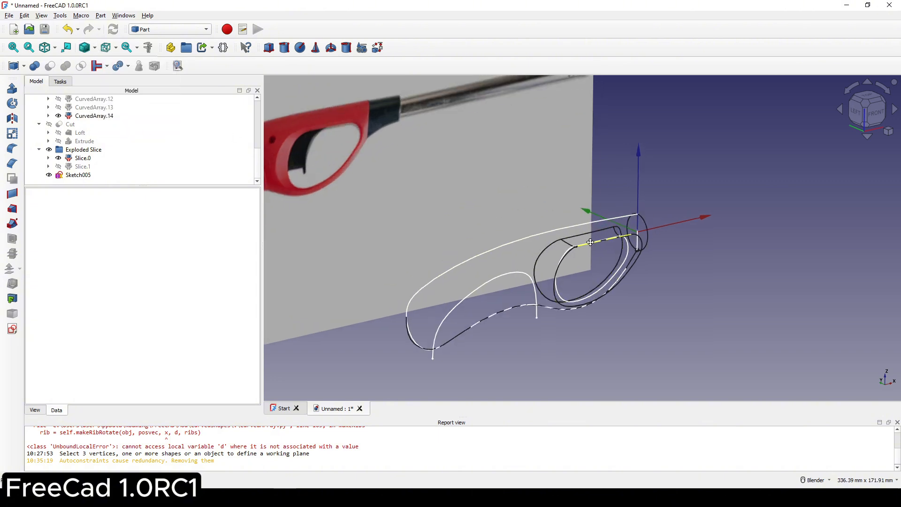
middle_drag(585, 245, 597, 236)
click(95, 49)
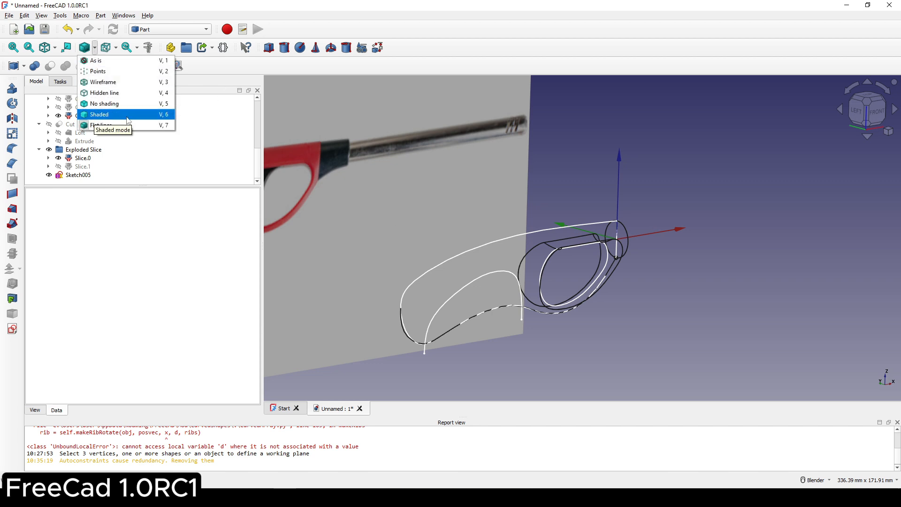
click(128, 119)
click(96, 48)
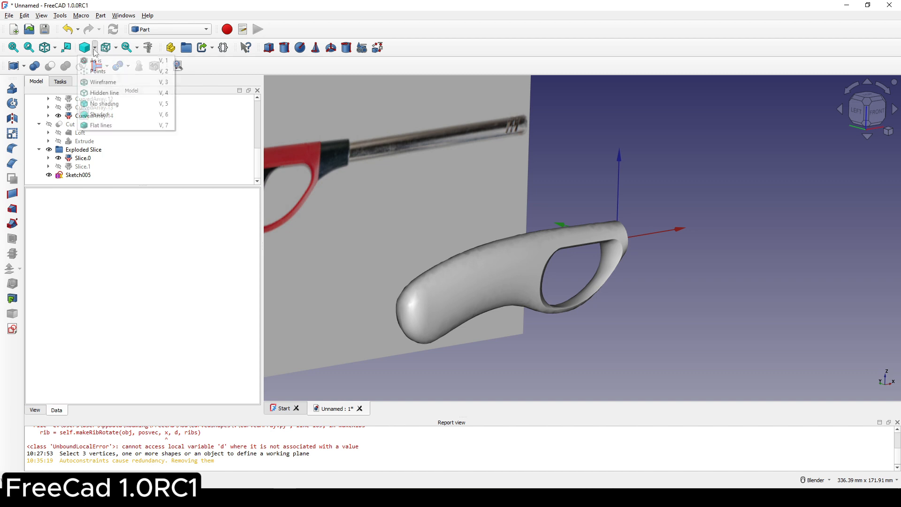
click(117, 128)
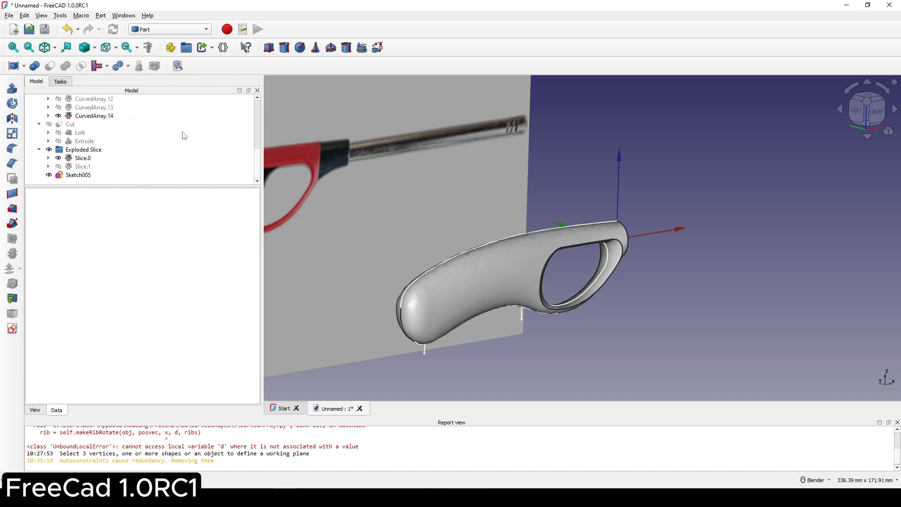
Extrude the grip outline Sketch005 symmetrically along its normal with a length of 20 mm.
scroll(583, 214, down, 2)
middle_drag(585, 207, 568, 196)
scroll(647, 216, up, 2)
mouse_move(629, 228)
middle_down()
mouse_move(595, 245)
mouse_move(627, 228)
middle_up()
click(77, 177)
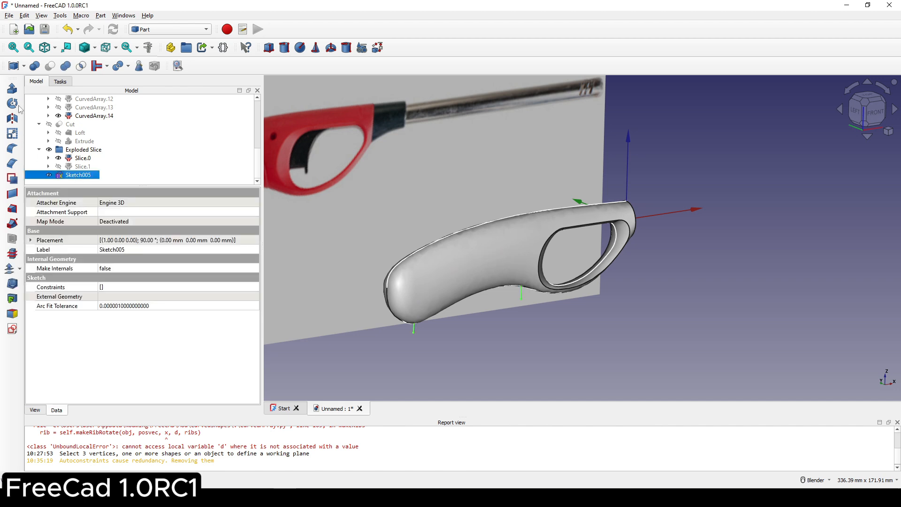
click(12, 90)
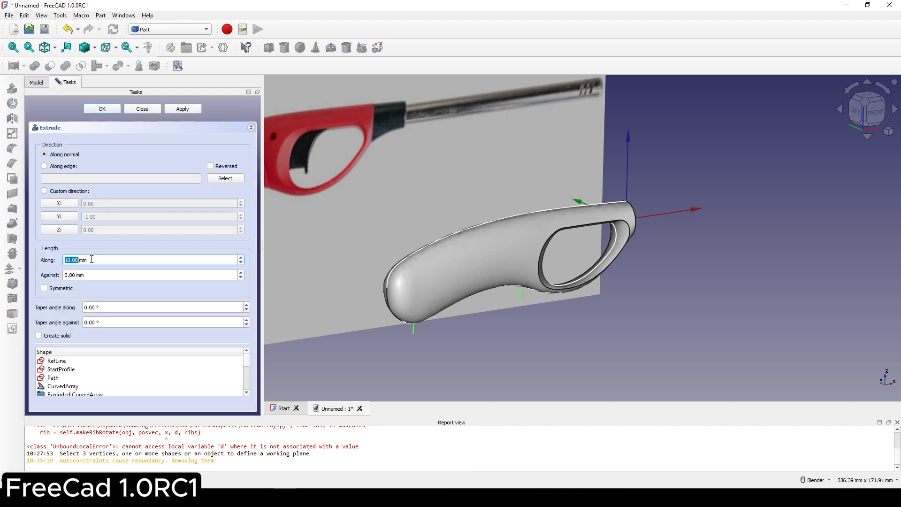
text(20)
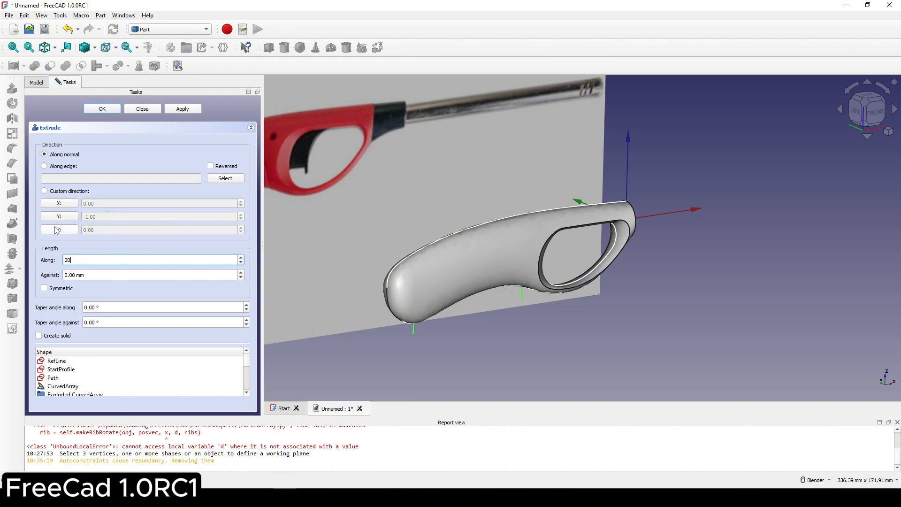
click(64, 290)
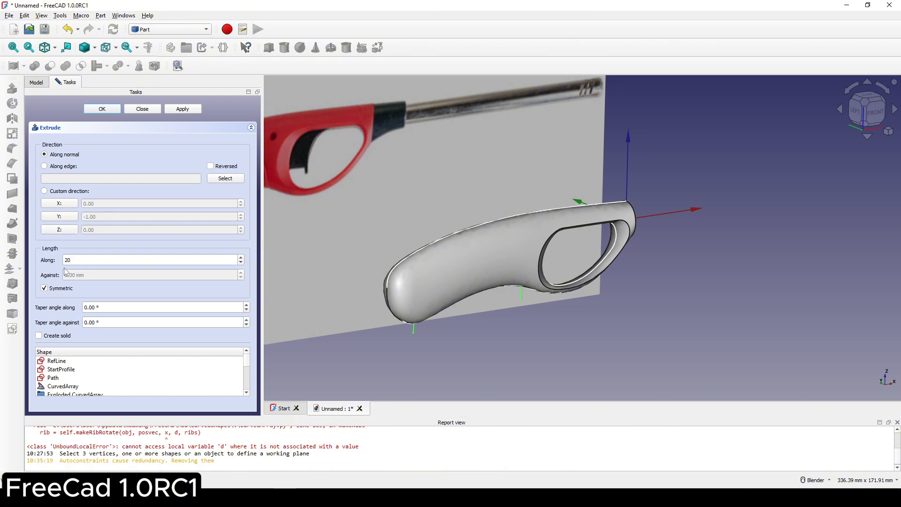
click(106, 110)
Slice apart the handle piece Slice.0 using the Extrude001 surface as the cutting tool.
middle_drag(534, 192, 620, 235)
scroll(613, 257, up, 2)
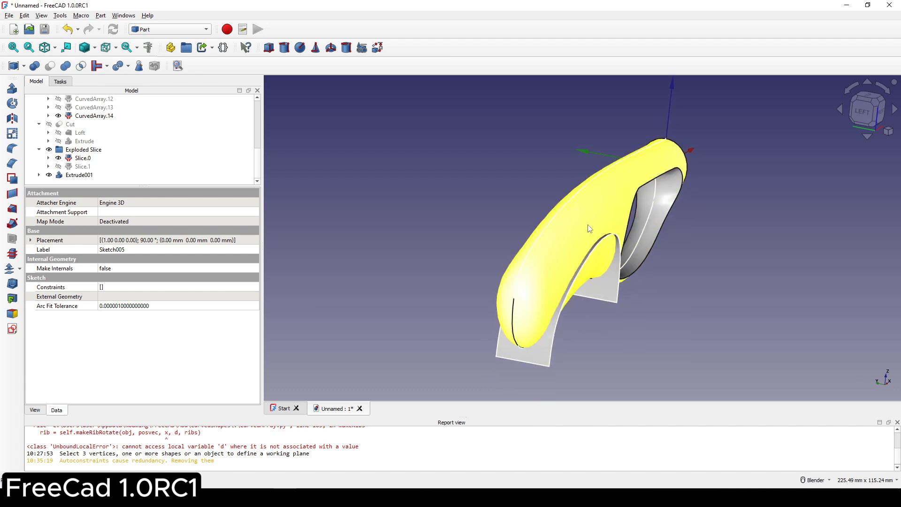
click(589, 229)
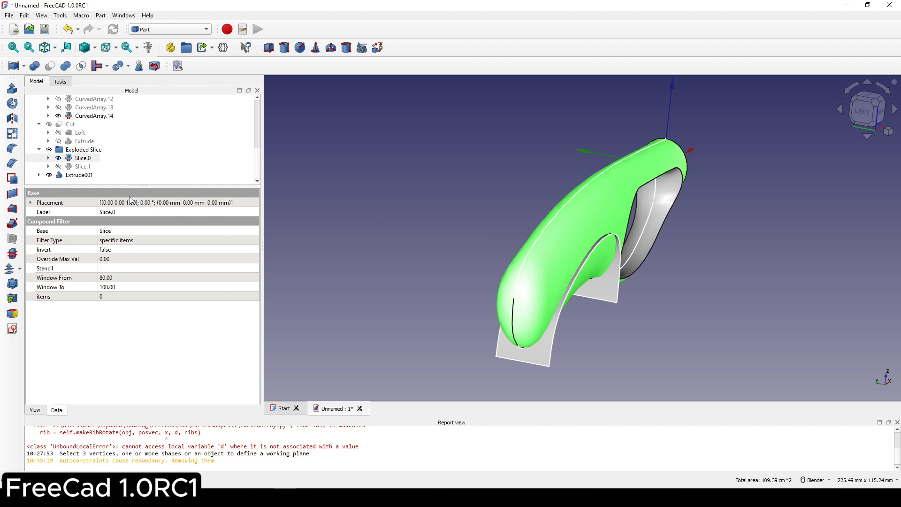
ctrl+click(82, 176)
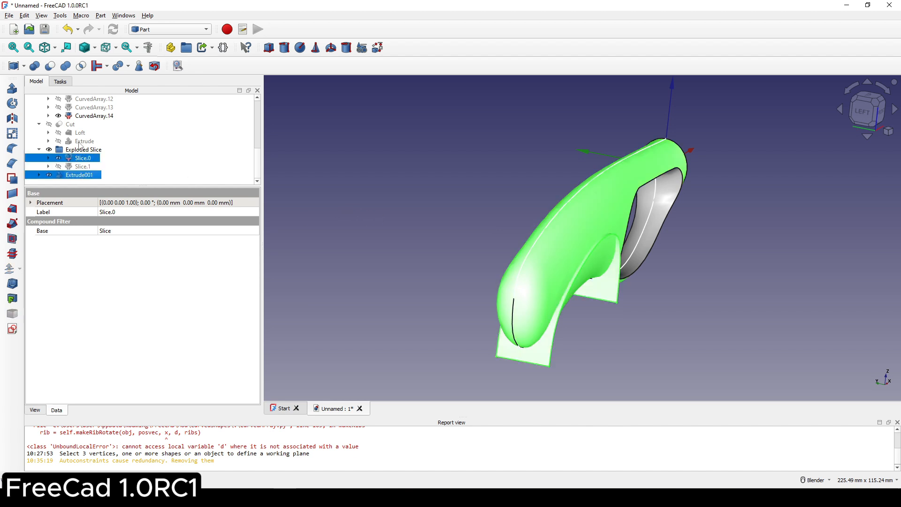
click(101, 16)
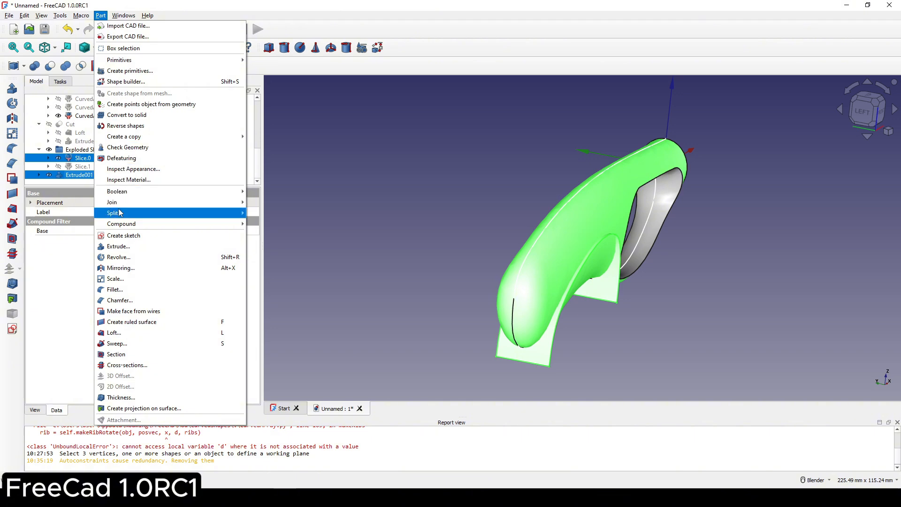
mouse_move(211, 215)
click(303, 223)
Scale the sliced-out grip piece Slice001.1 uniformly by a factor of 0.96.
scroll(631, 256, down, 5)
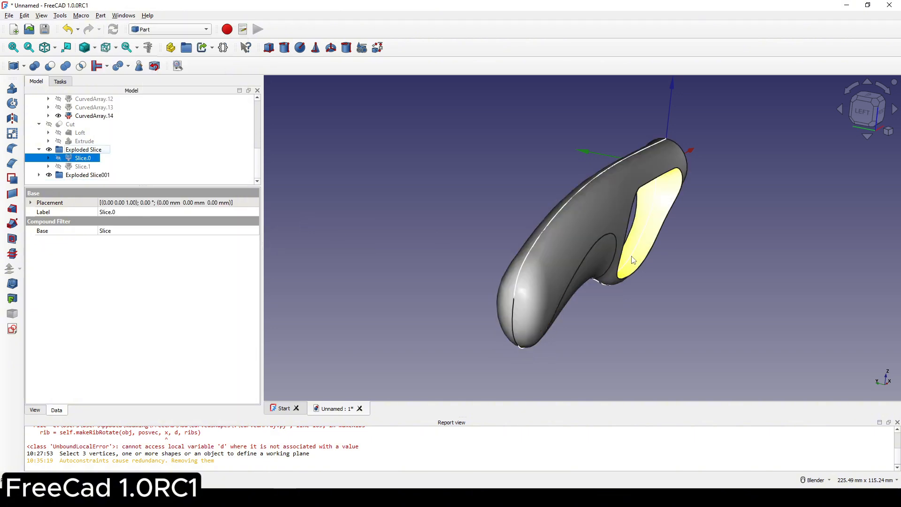
middle_drag(629, 230, 539, 219)
middle_drag(668, 269, 708, 272)
click(39, 175)
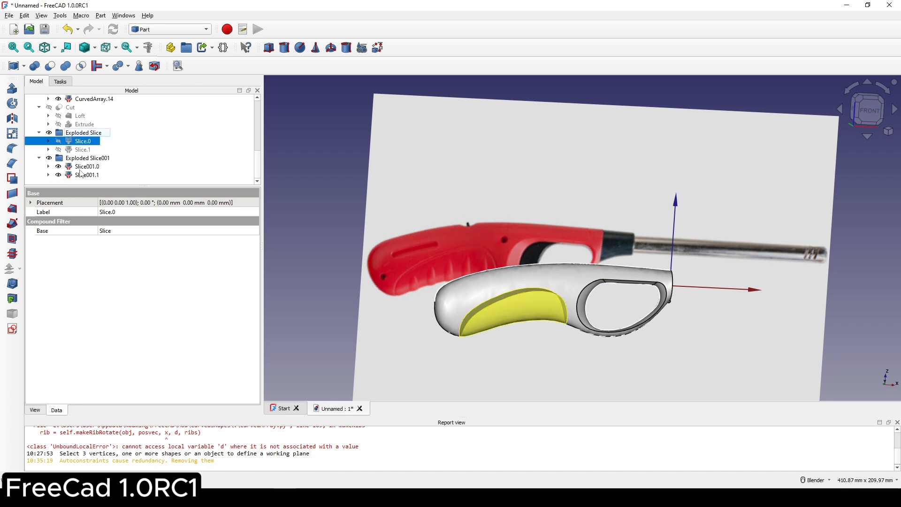
click(82, 167)
click(82, 175)
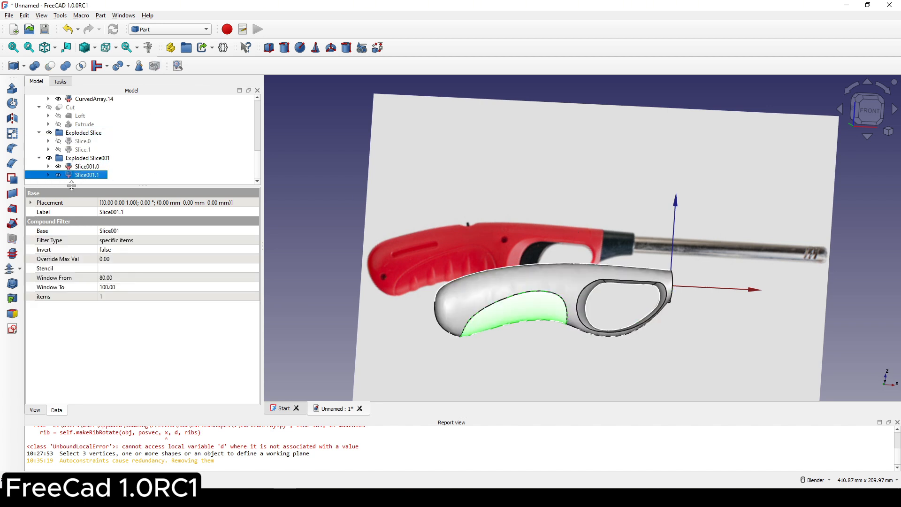
click(876, 108)
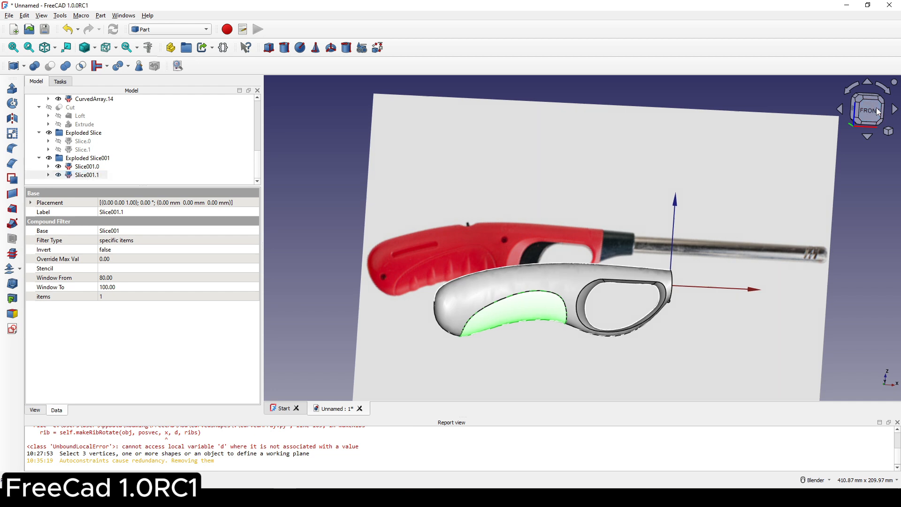
scroll(425, 296, up, 3)
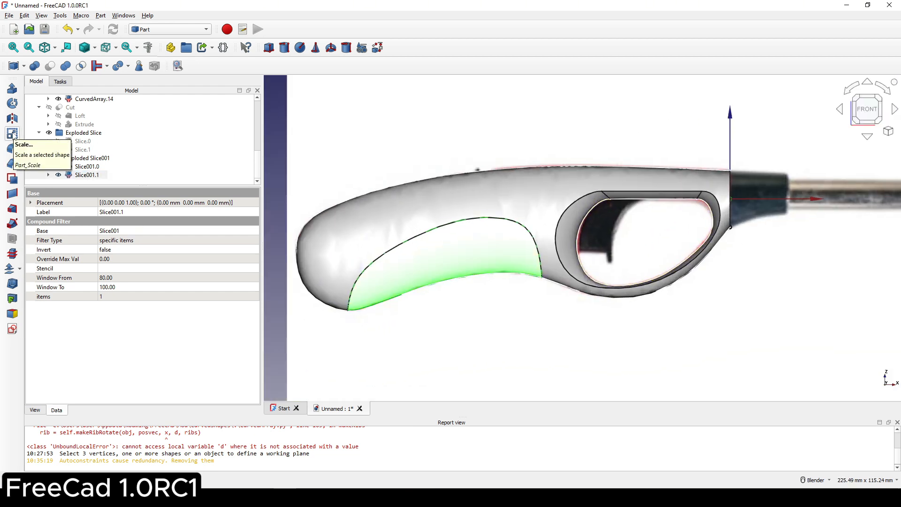
click(13, 135)
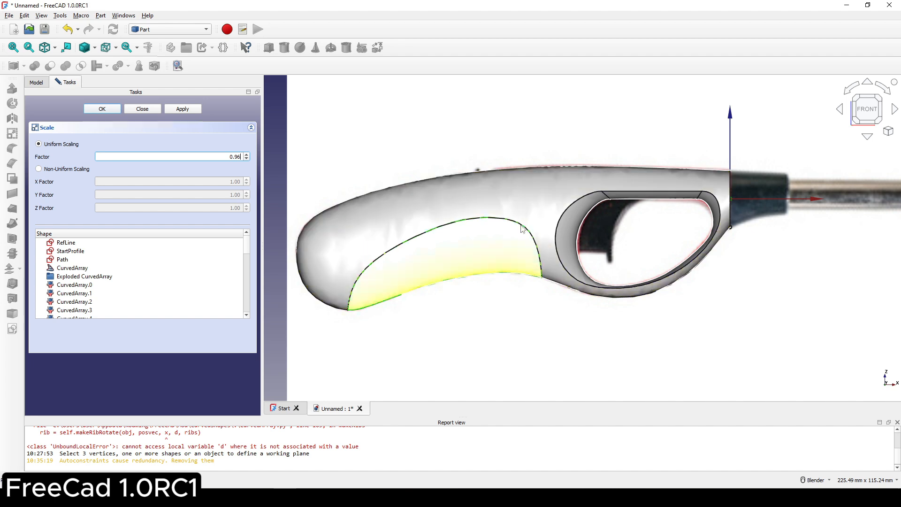
click(102, 109)
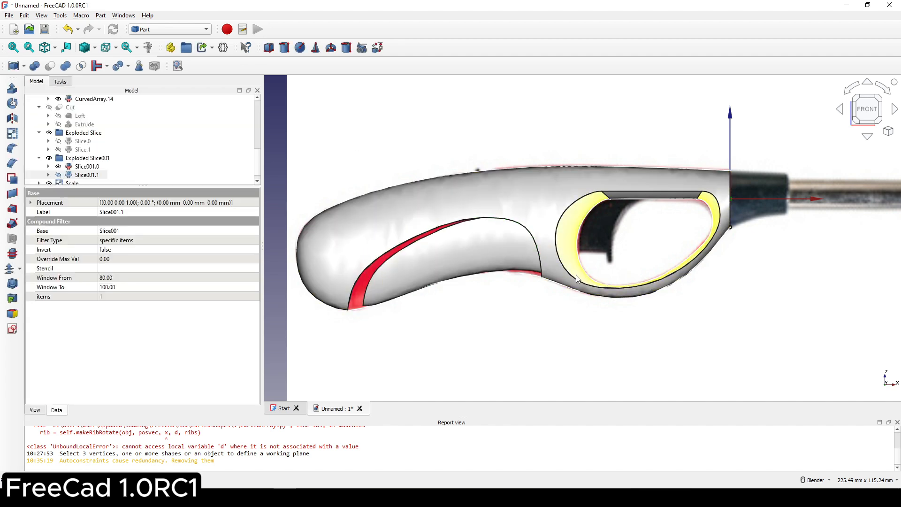
Shift the scaled grip piece along the handle by setting its placement position x to -4 mm.
scroll(539, 261, up, 4)
scroll(80, 184, down, 1)
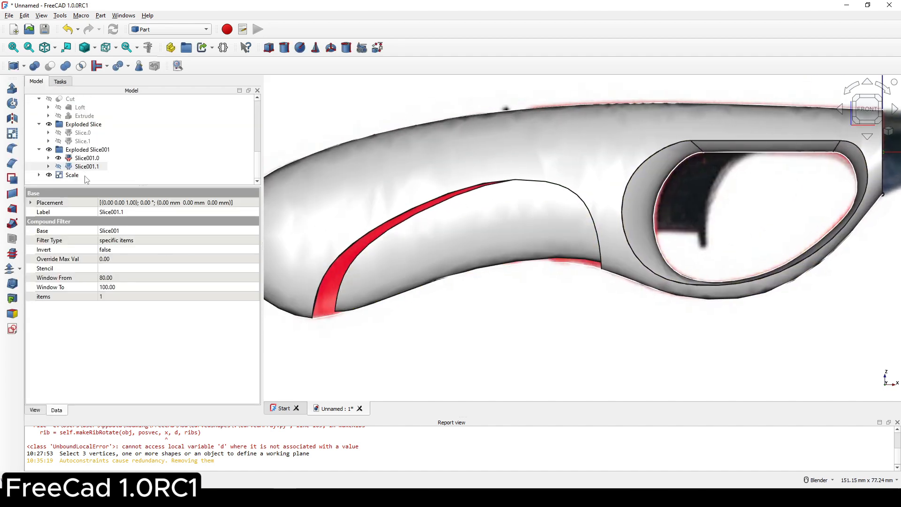
click(70, 176)
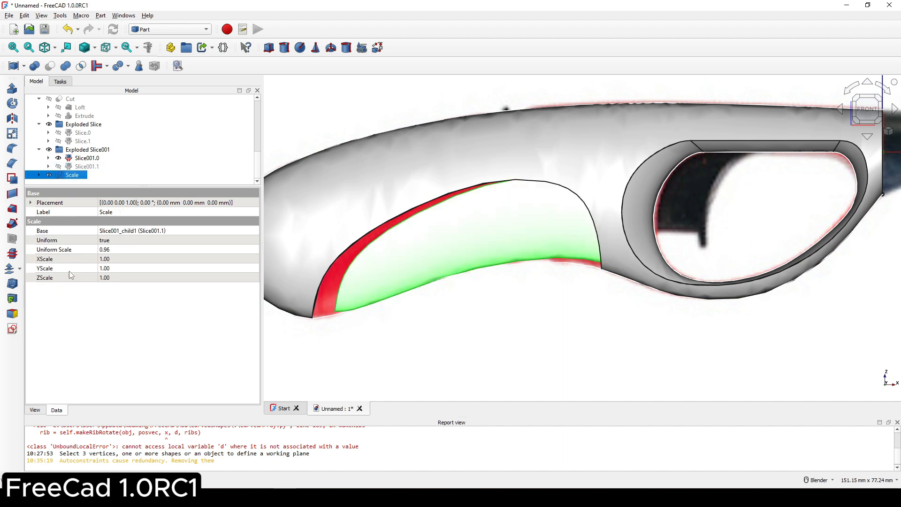
click(30, 203)
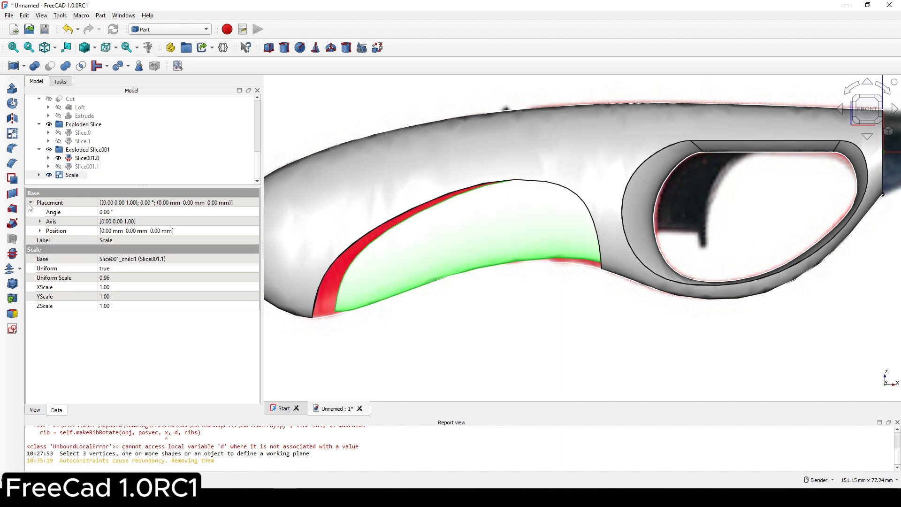
click(39, 231)
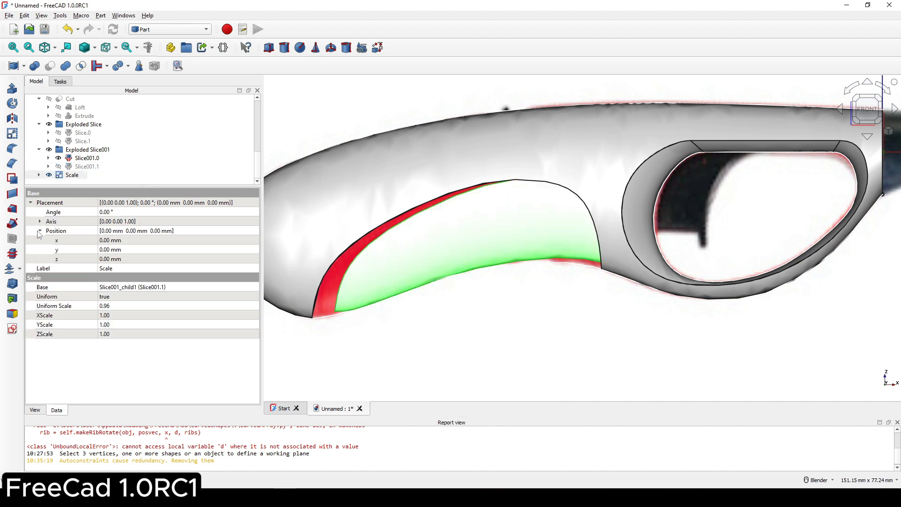
click(128, 240)
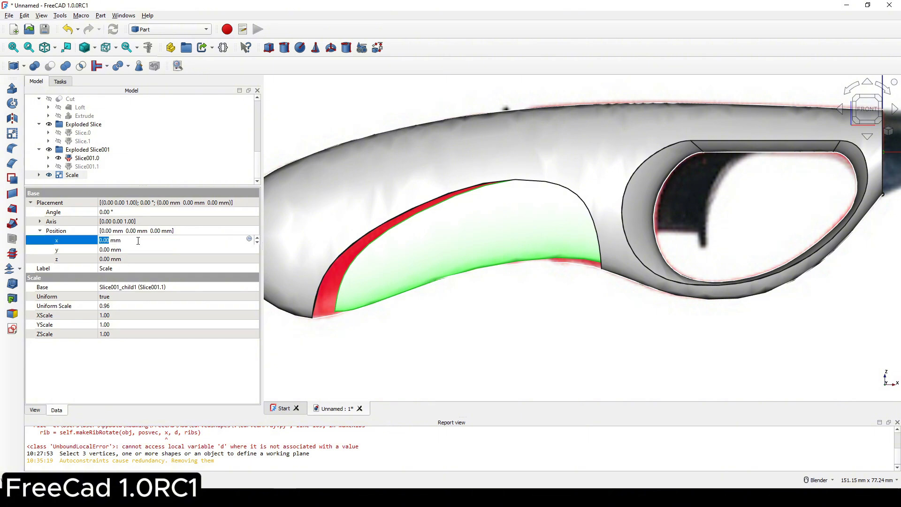
click(258, 243)
click(257, 242)
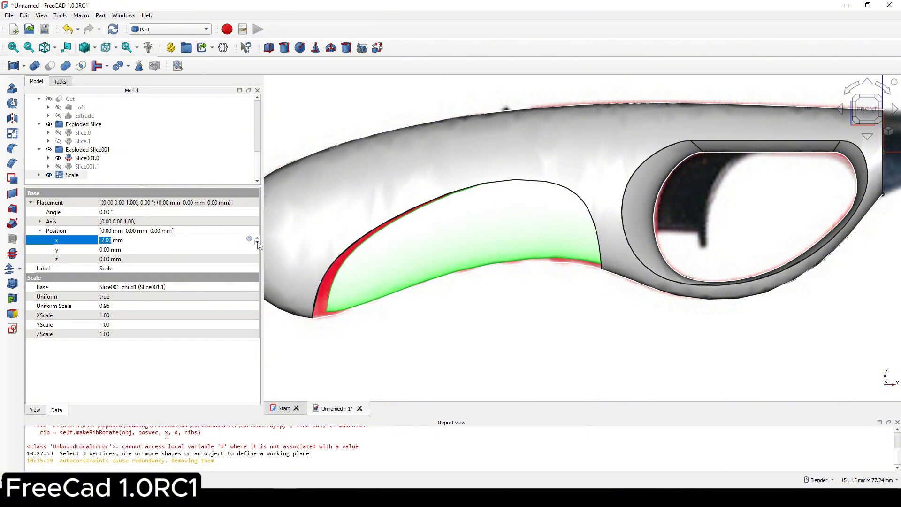
click(258, 243)
click(257, 242)
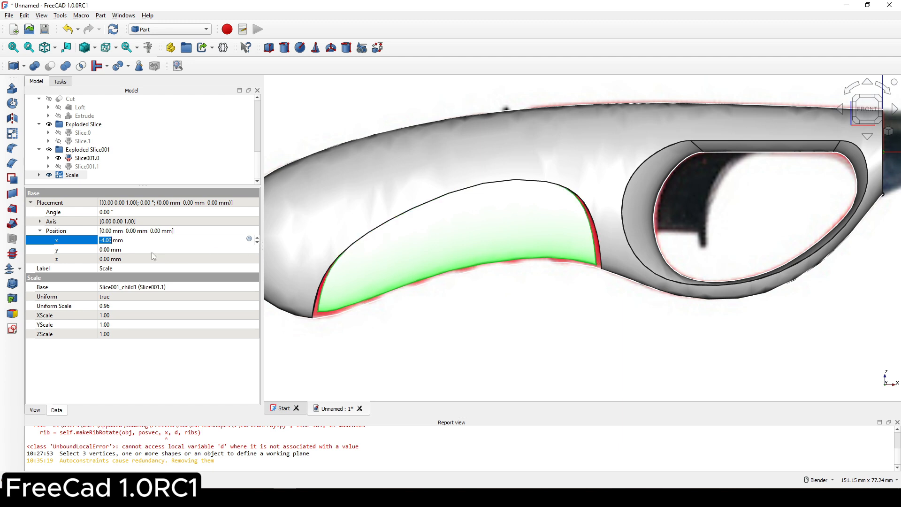
Set the scaled grip piece's placement position z to -0.6 mm so its lower edge lines up with the handle's underside.
click(115, 259)
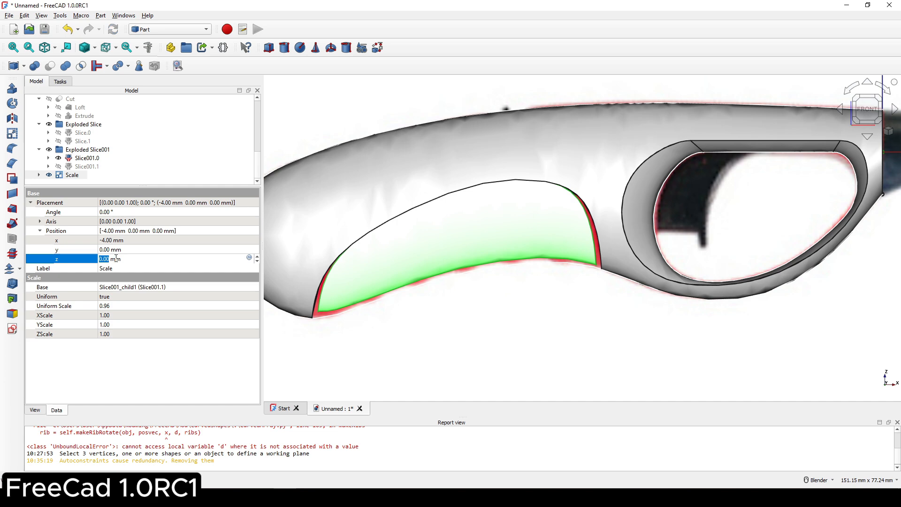
click(257, 261)
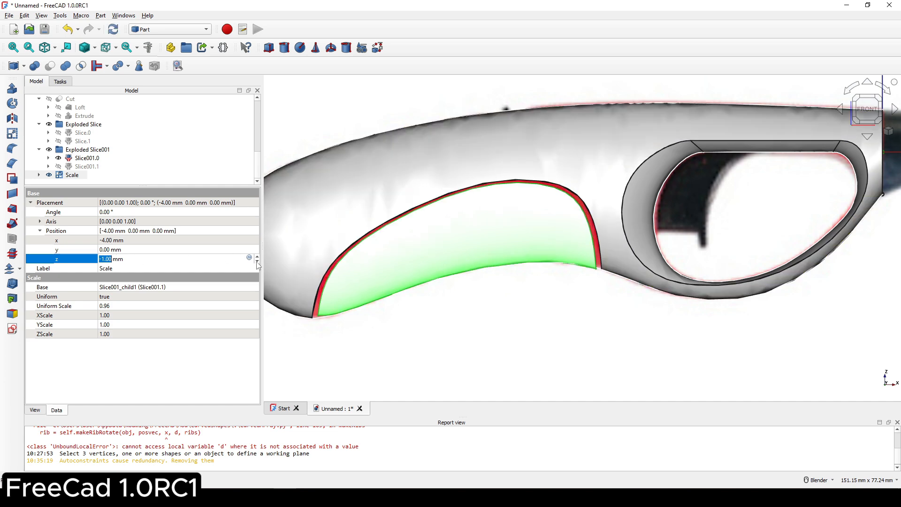
scroll(554, 258, up, 6)
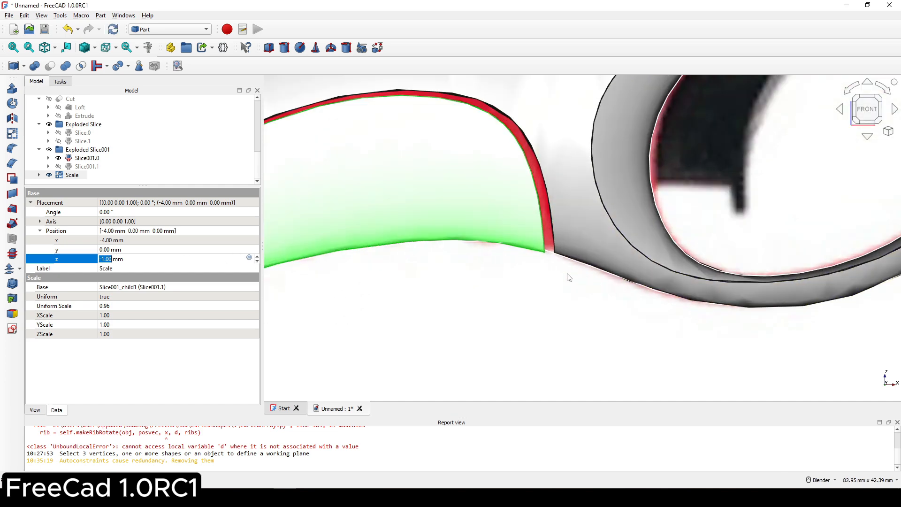
drag(125, 259, 93, 260)
text(-)
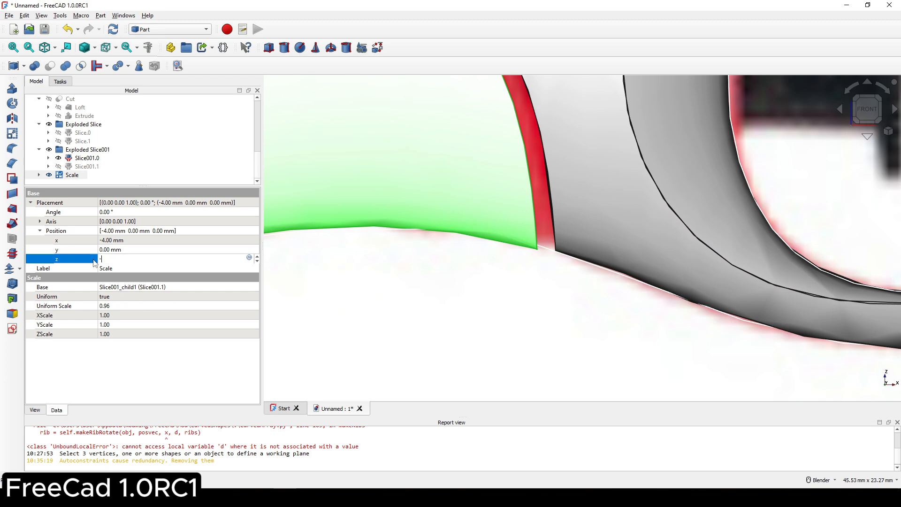
text(0.8)
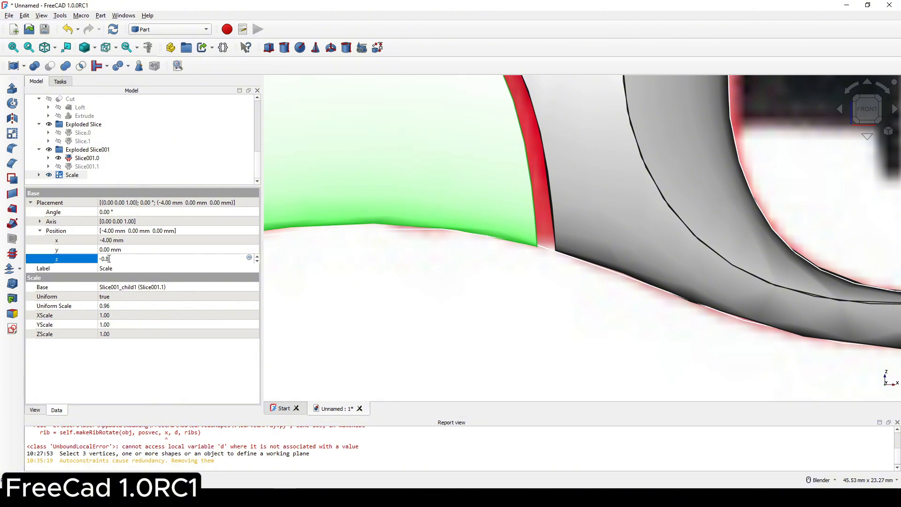
text(6)
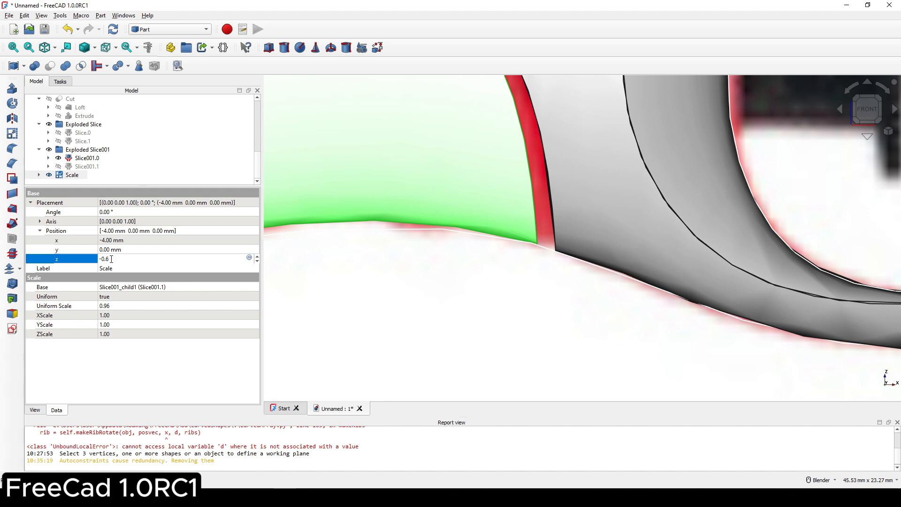
scroll(459, 225, down, 4)
key(Return)
scroll(525, 223, up, 3)
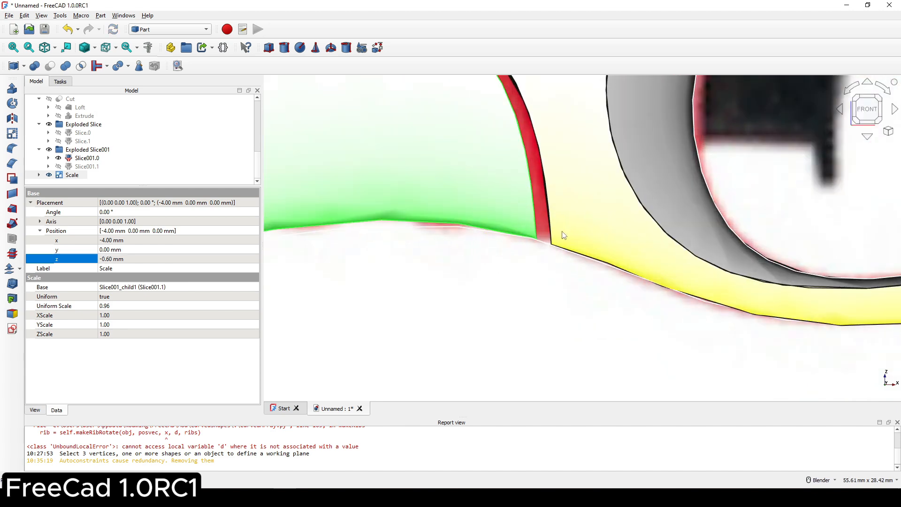
scroll(563, 231, down, 4)
shift+middle_drag(547, 224, 655, 223)
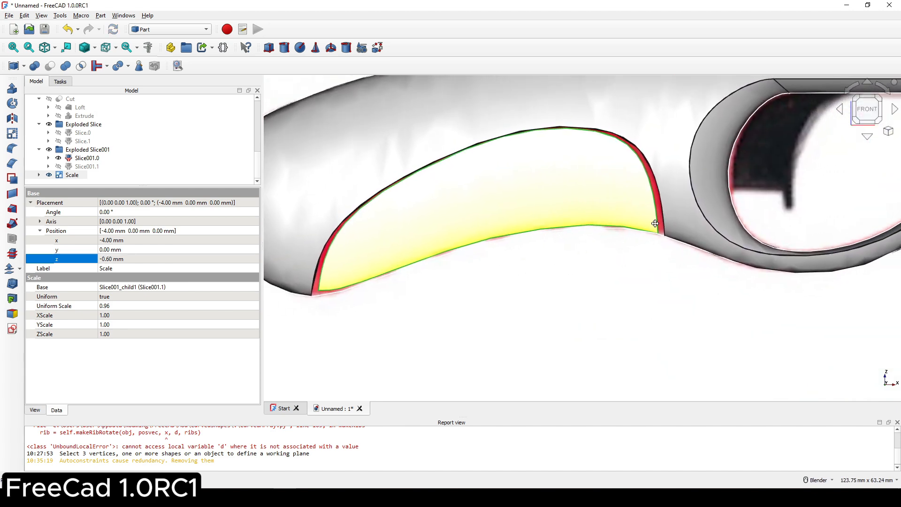
scroll(496, 235, down, 3)
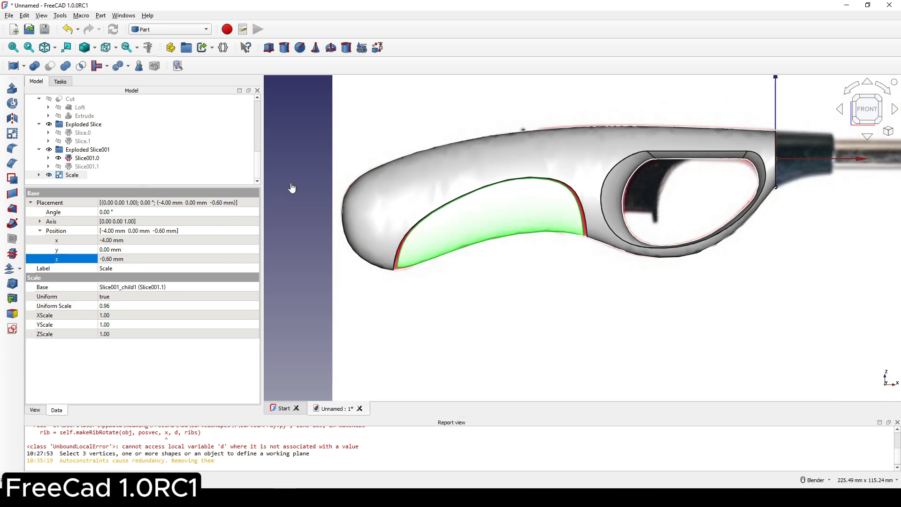
Create a ruled surface between the scaled grip piece's outline edge and the matching edge of the handle cutout on the front side.
click(292, 188)
scroll(446, 190, down, 3)
middle_drag(499, 189, 530, 232)
scroll(529, 210, up, 2)
scroll(530, 234, up, 2)
scroll(620, 239, down, 3)
middle_drag(698, 208, 552, 329)
scroll(625, 235, up, 4)
shift+middle_drag(539, 177, 547, 298)
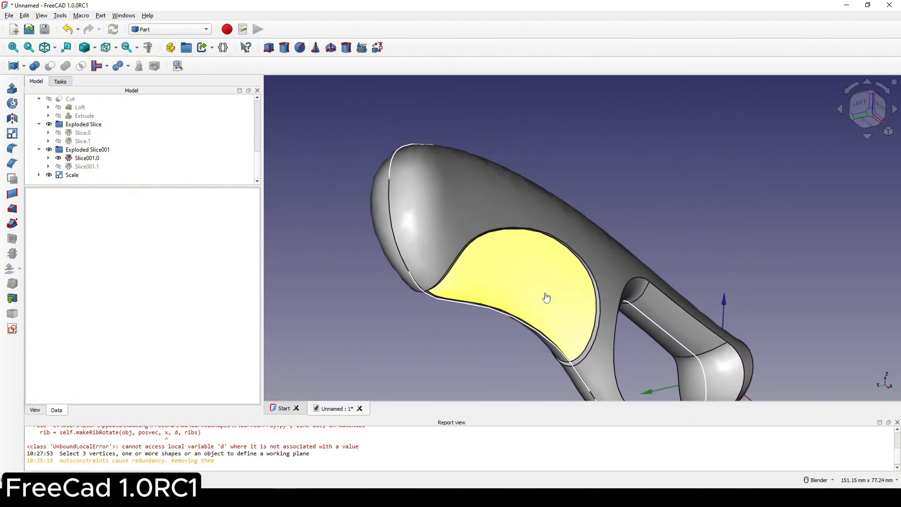
scroll(546, 297, up, 4)
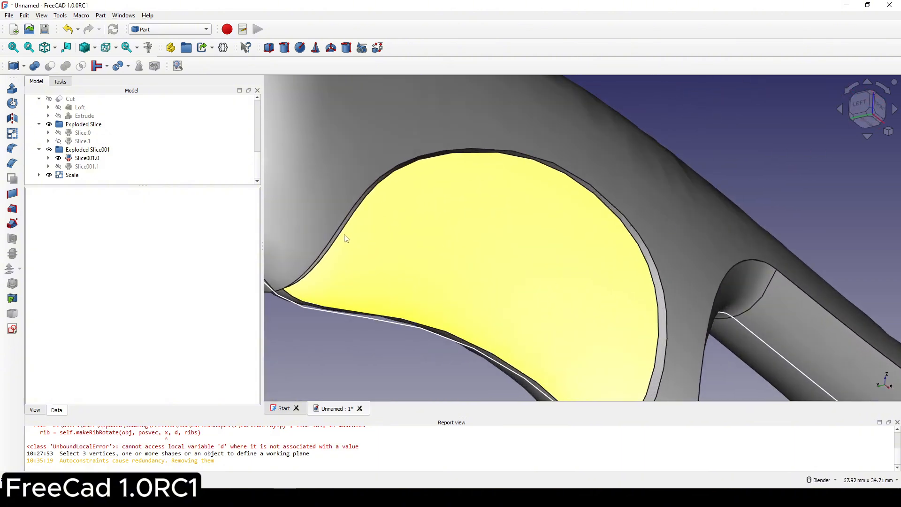
click(342, 234)
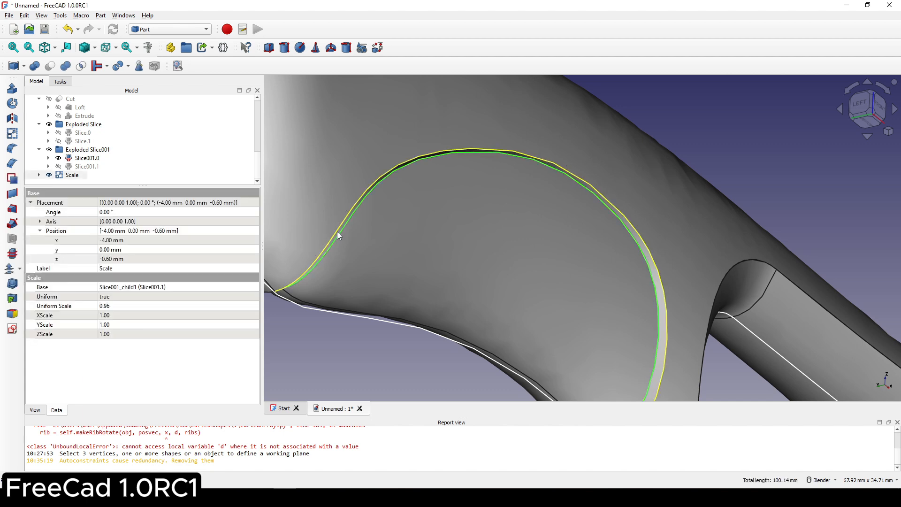
ctrl+click(337, 232)
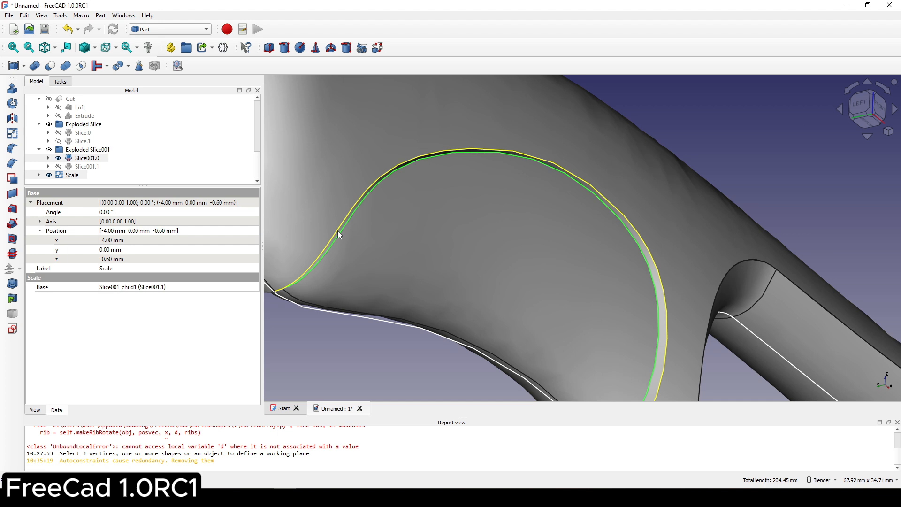
click(13, 196)
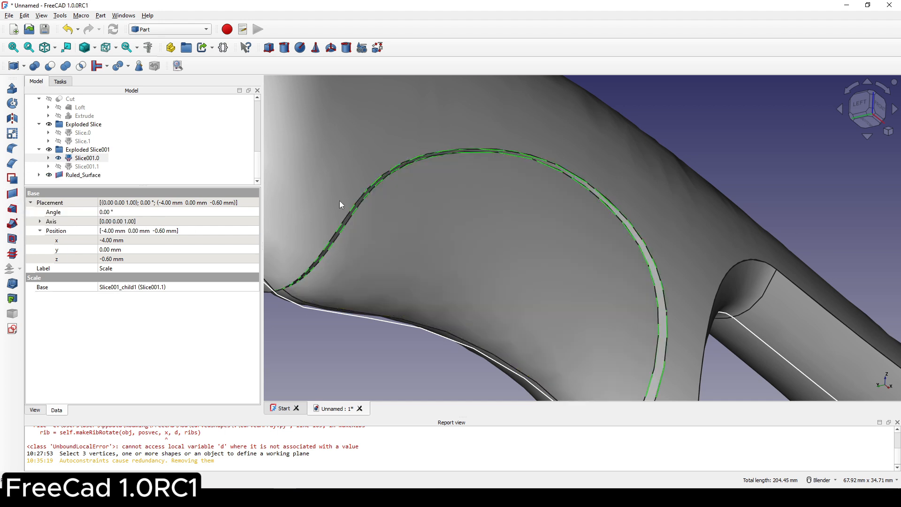
Create a ruled surface between the handle cutout's edge and the grip piece's outline edge on the rear side.
scroll(523, 229, down, 5)
middle_drag(542, 229, 552, 211)
middle_drag(443, 207, 501, 173)
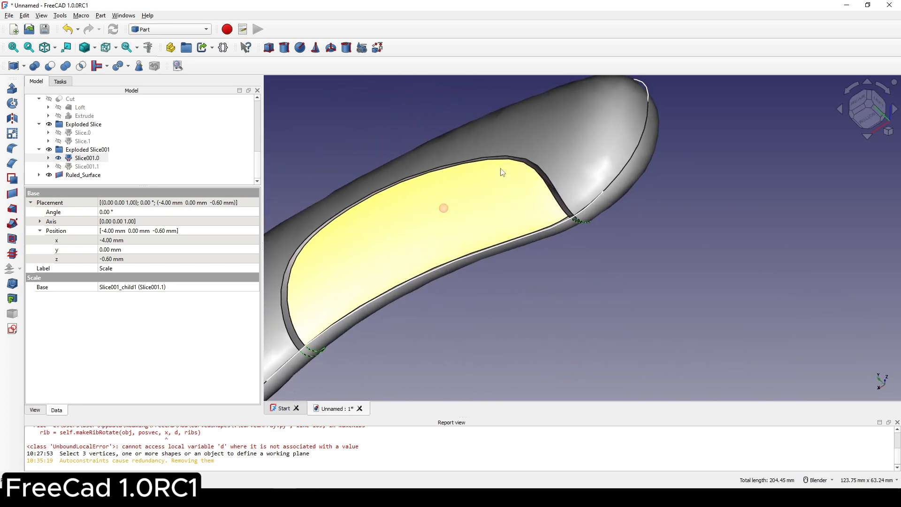
scroll(502, 171, up, 2)
scroll(550, 183, up, 2)
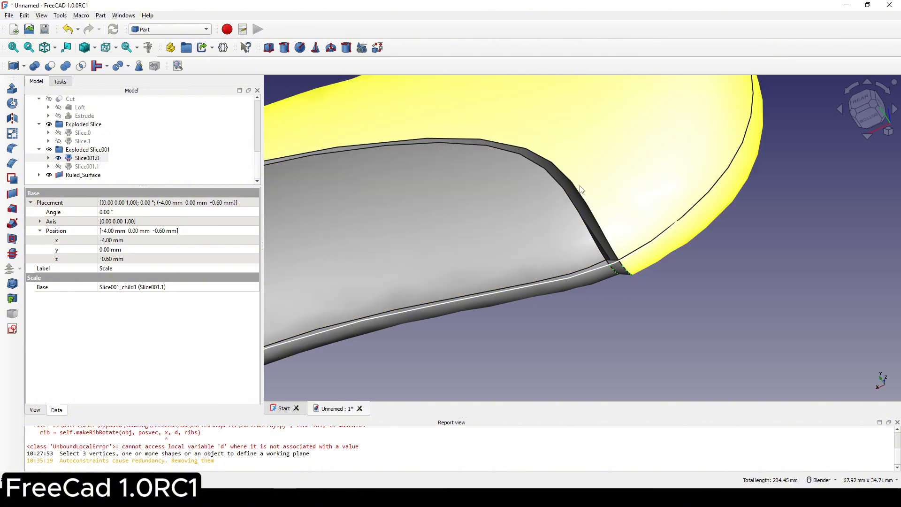
click(577, 191)
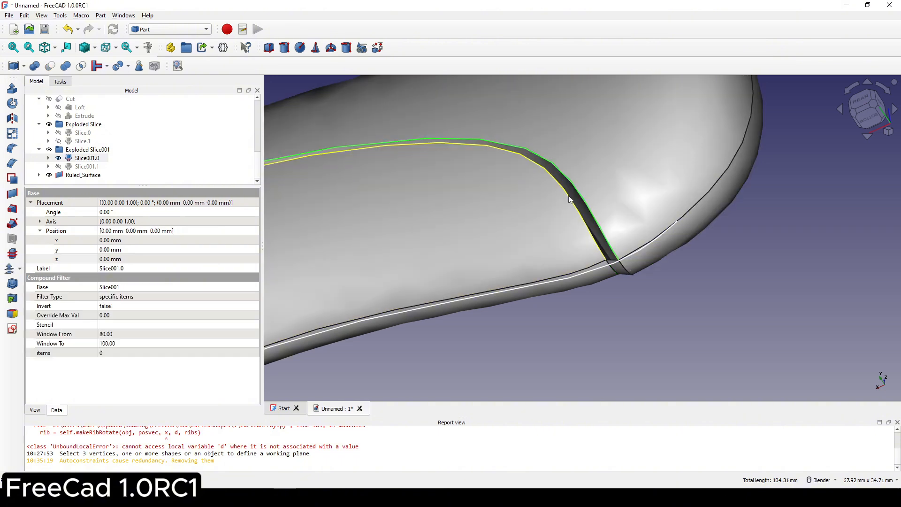
ctrl+click(570, 200)
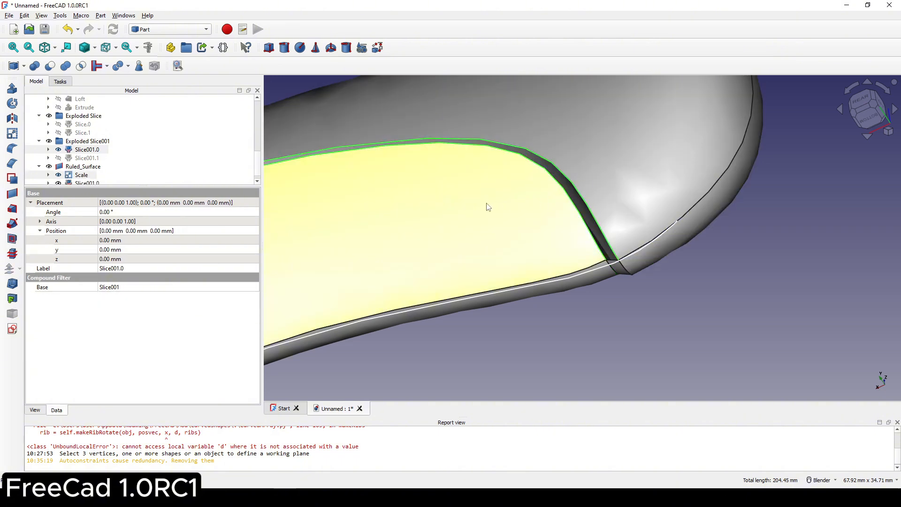
Select the handle's outer face, both finger-grip faces, the ruled surfaces around the grip and the inner faces of the trigger opening.
middle_drag(538, 210, 569, 197)
scroll(588, 210, up, 1)
click(534, 201)
scroll(534, 227, up, 1)
scroll(517, 226, up, 2)
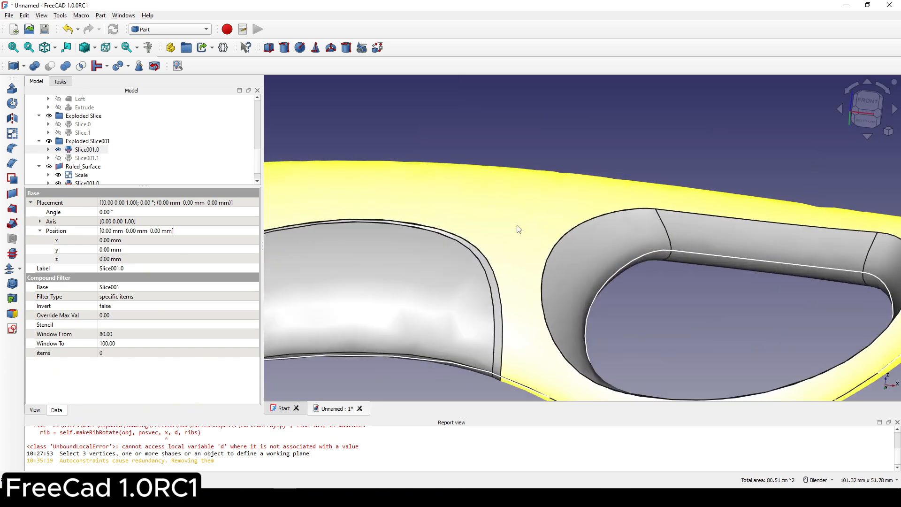
ctrl+click(481, 253)
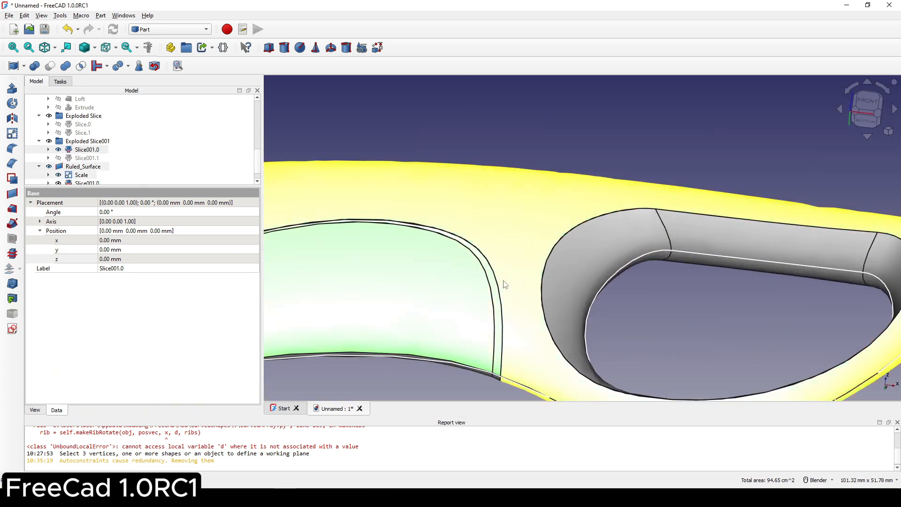
scroll(629, 188, down, 3)
middle_drag(531, 244, 554, 181)
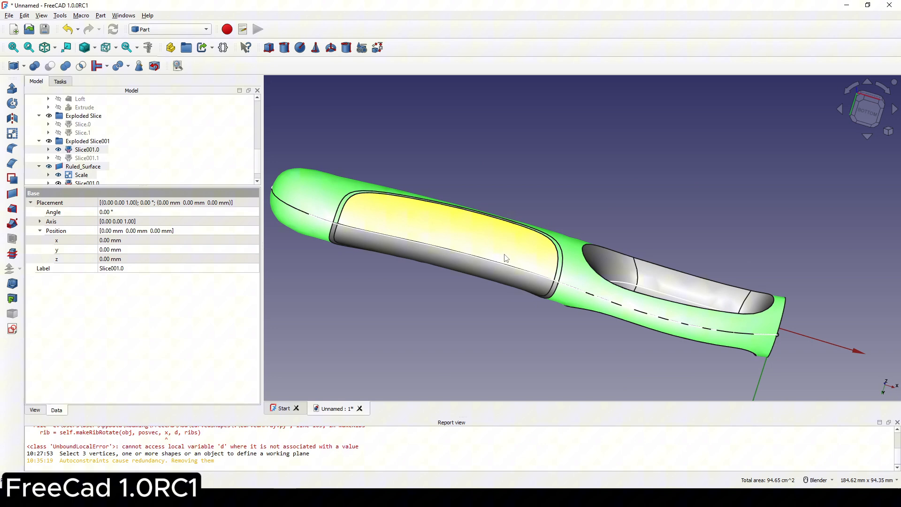
ctrl+click(487, 275)
middle_drag(604, 264, 612, 213)
scroll(558, 249, up, 5)
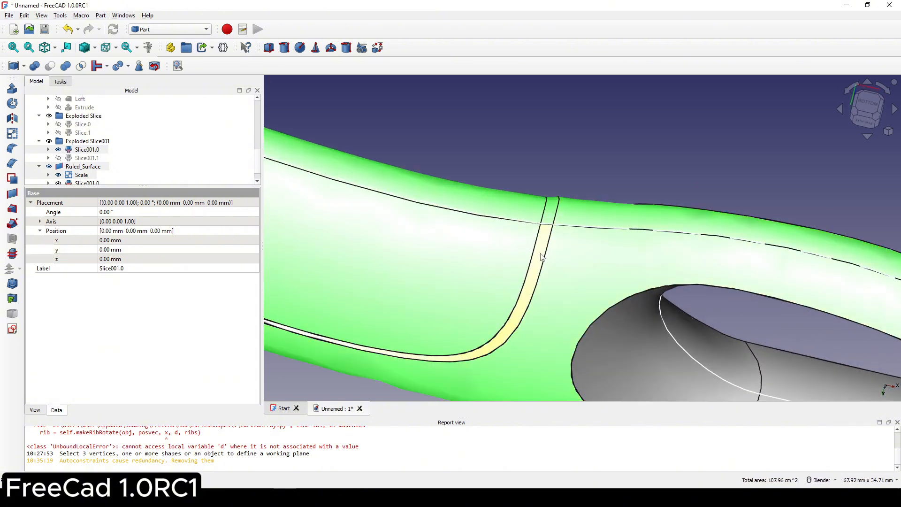
ctrl+click(542, 259)
middle_drag(541, 259, 510, 248)
ctrl+click(665, 360)
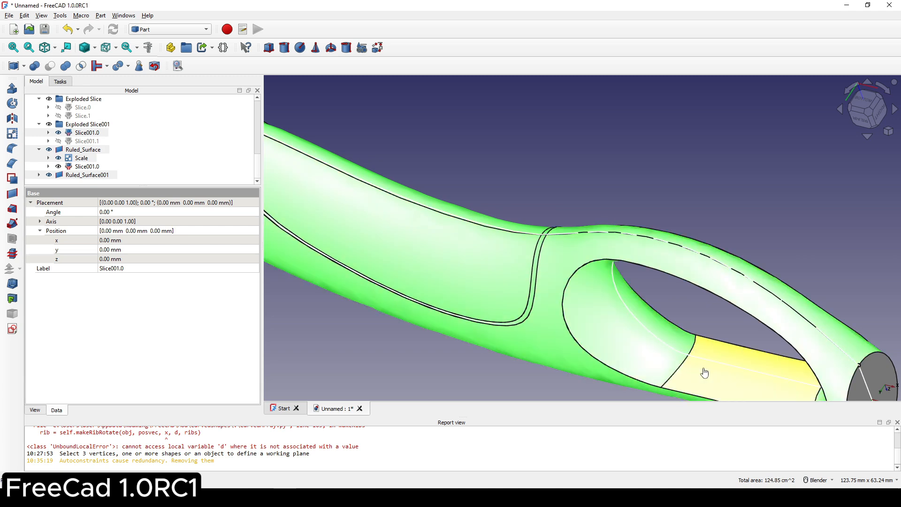
ctrl+click(705, 373)
Add the handle's round front end face and the tiny face at its rear end to the selection.
scroll(675, 281, down, 4)
middle_drag(570, 223, 631, 210)
middle_drag(636, 200, 717, 228)
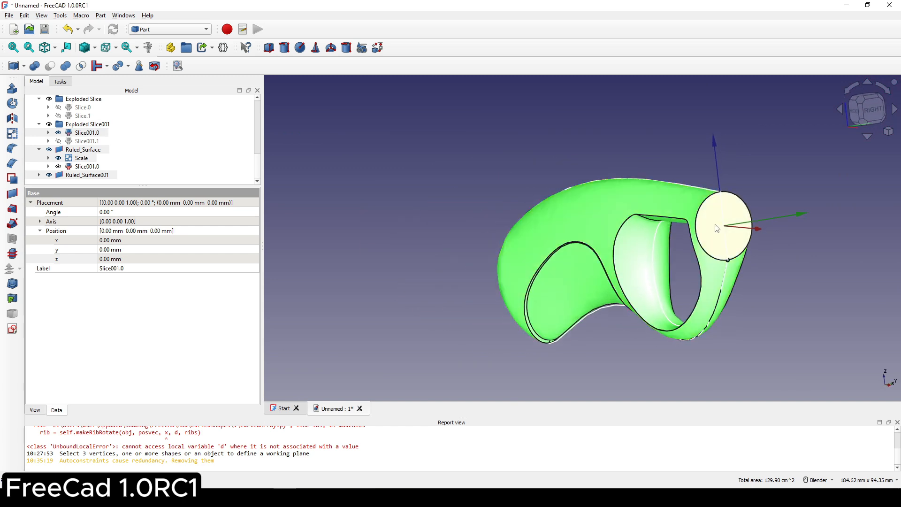
scroll(638, 226, down, 3)
middle_drag(546, 227, 725, 229)
shift+middle_drag(505, 228, 710, 230)
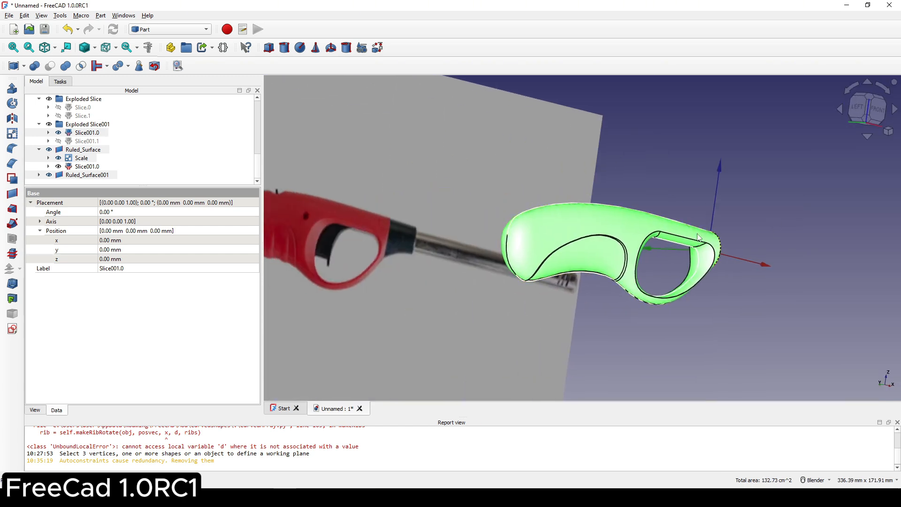
scroll(563, 236, up, 3)
scroll(438, 246, up, 5)
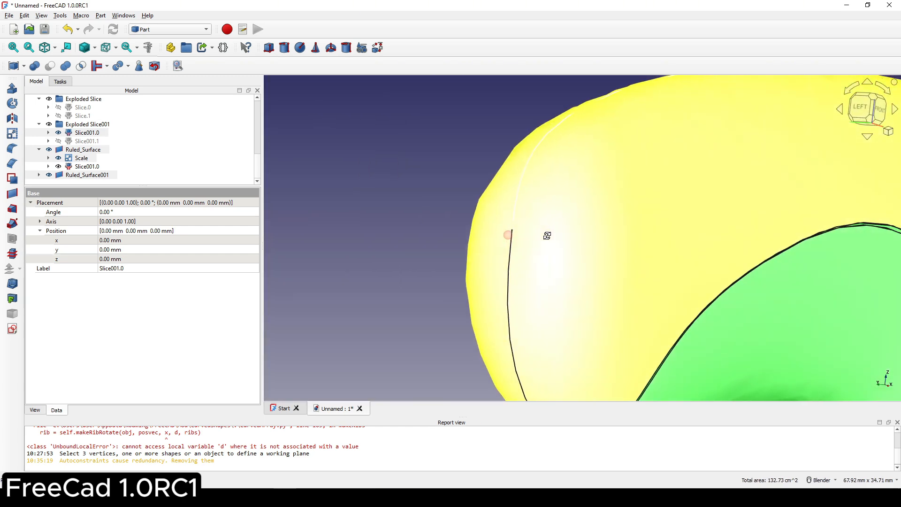
middle_drag(545, 235, 678, 234)
scroll(512, 232, up, 10)
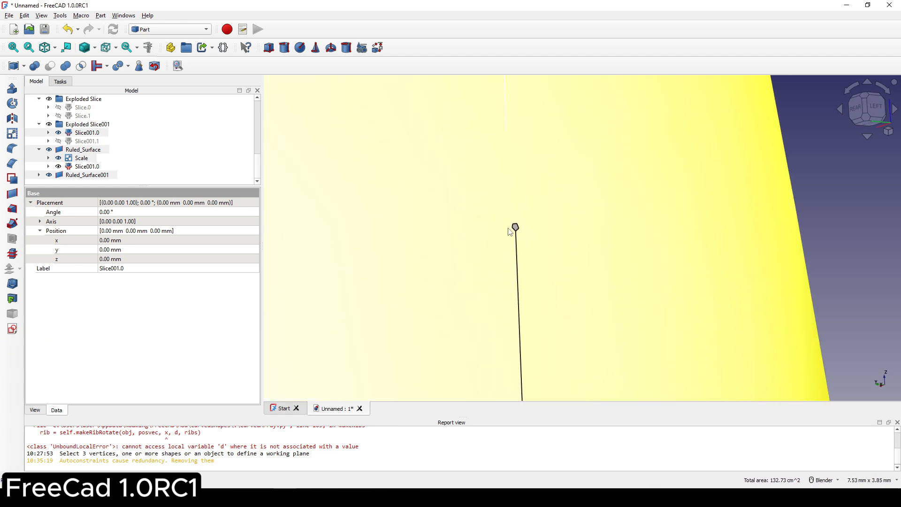
click(512, 232)
Build a solid from the selected faces with the Curves workbench and hide the source shapes.
scroll(565, 243, down, 6)
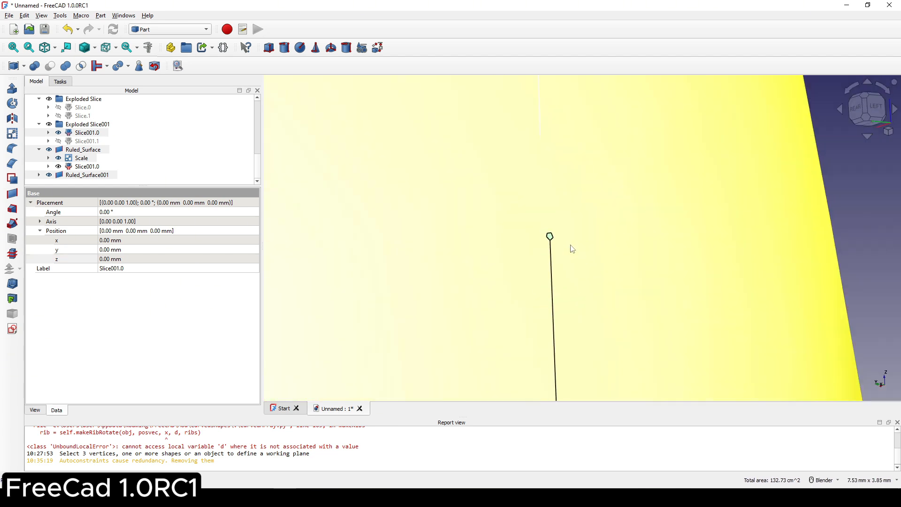
scroll(574, 244, down, 9)
middle_drag(604, 247, 412, 250)
scroll(606, 241, down, 3)
shift+middle_drag(693, 239, 425, 242)
click(157, 30)
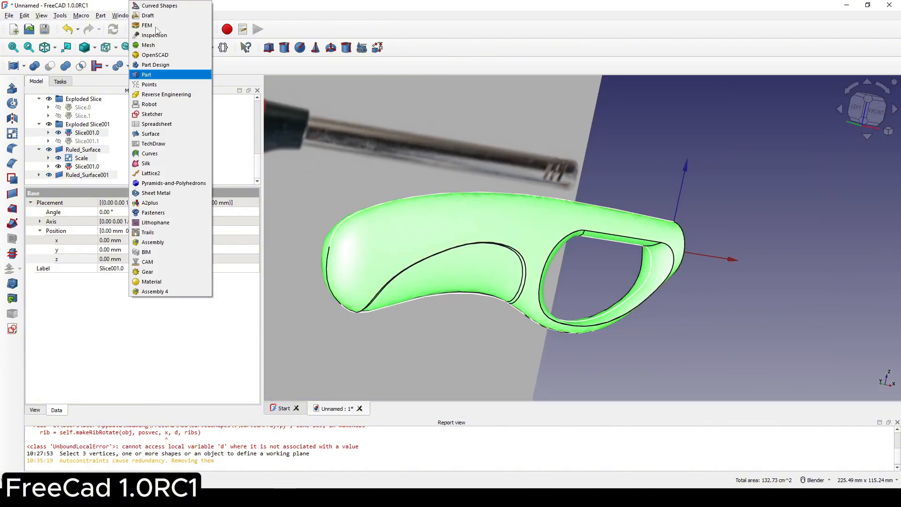
click(161, 150)
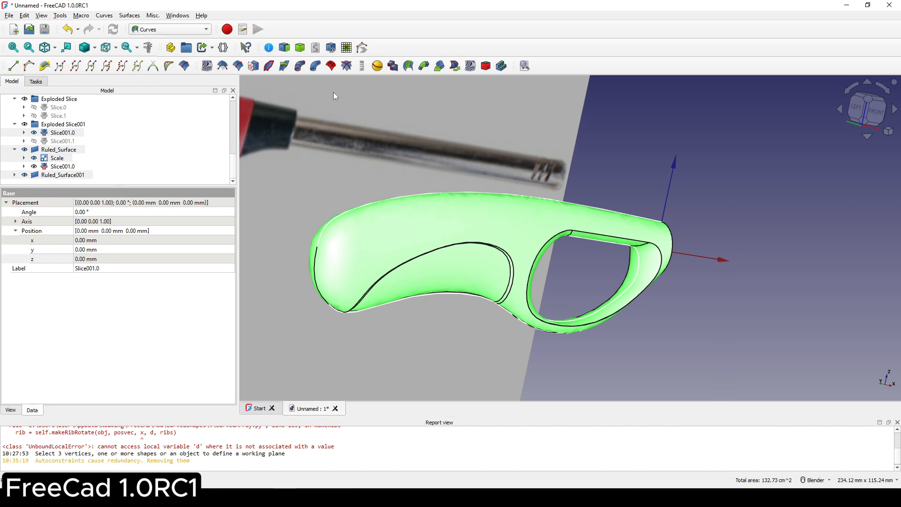
click(301, 47)
scroll(20, 172, down, 1)
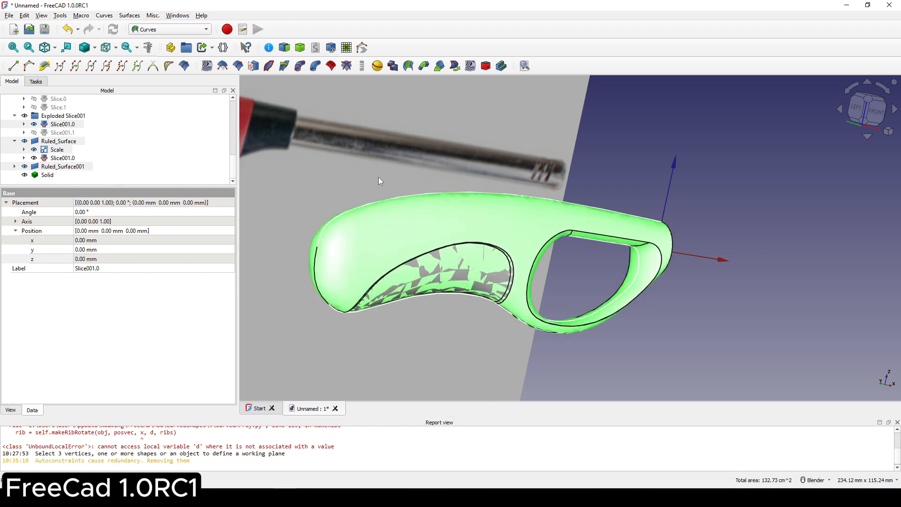
key(space)
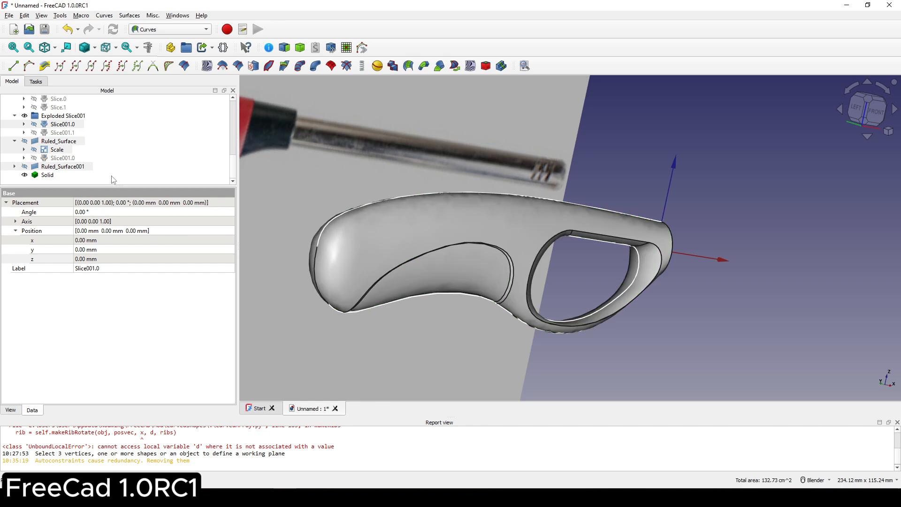
Examine the new handle solid from several sides and compare it with the reference image.
click(46, 176)
scroll(612, 265, down, 3)
middle_drag(612, 266, 446, 267)
click(700, 278)
shift+middle_drag(674, 278, 624, 303)
scroll(624, 303, up, 2)
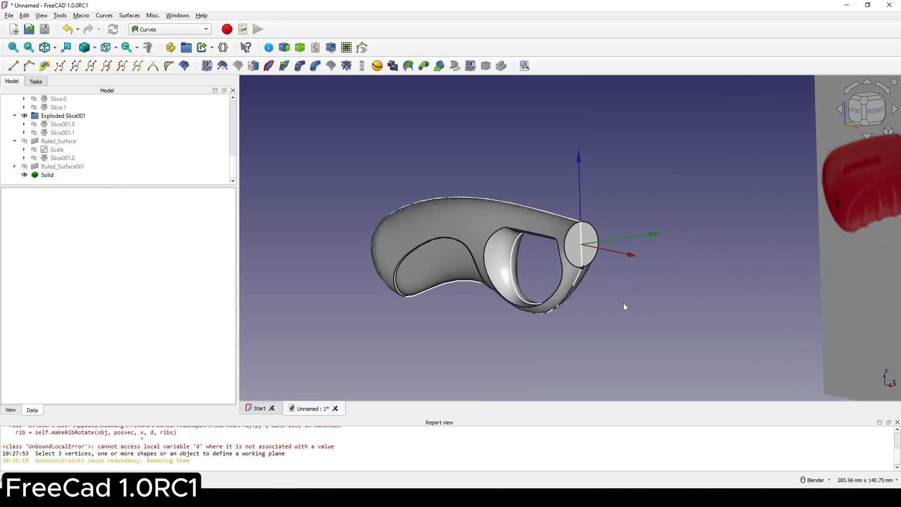
middle_drag(570, 278, 546, 297)
scroll(623, 155, down, 2)
shift+middle_drag(624, 176, 574, 205)
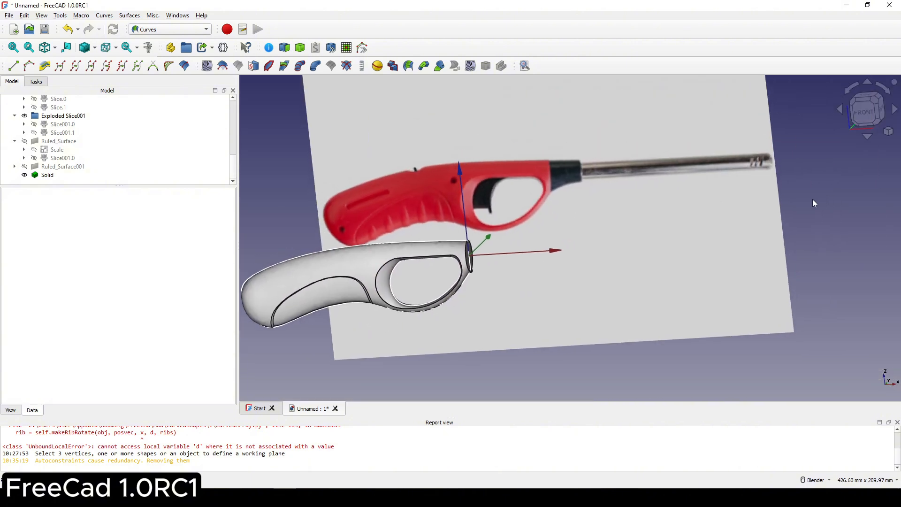
middle_drag(815, 203, 627, 213)
Start a new sketch on the XZ plane from the Part workbench, facing the lighter's black collar in front view.
key(1)
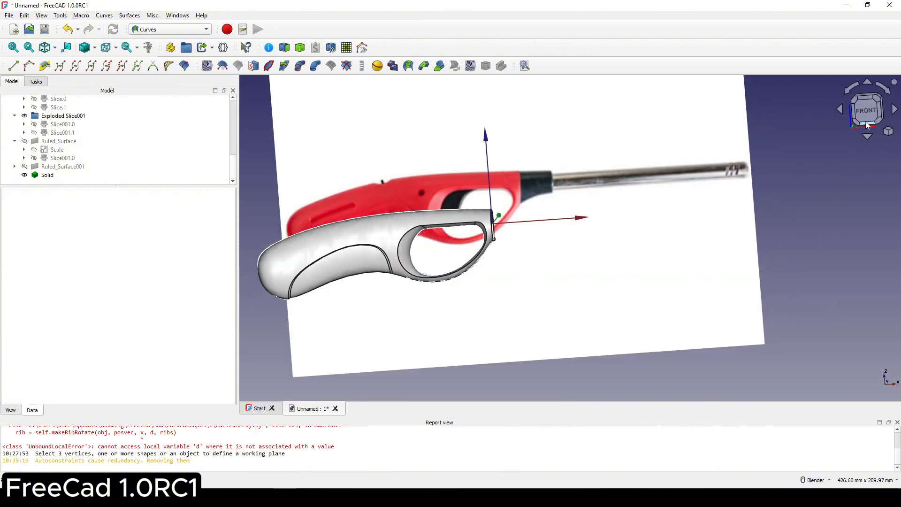
scroll(638, 188, up, 5)
shift+middle_drag(563, 181, 558, 226)
scroll(581, 213, down, 2)
scroll(546, 220, up, 1)
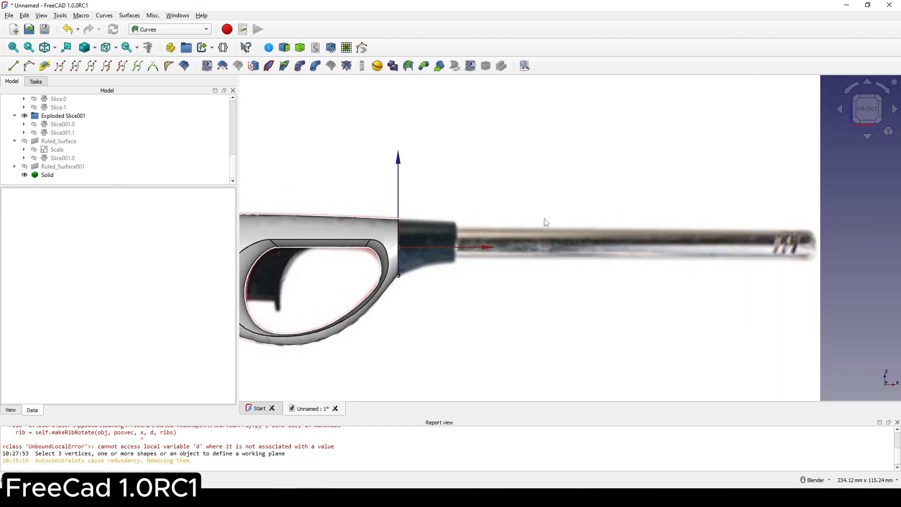
click(165, 29)
click(154, 78)
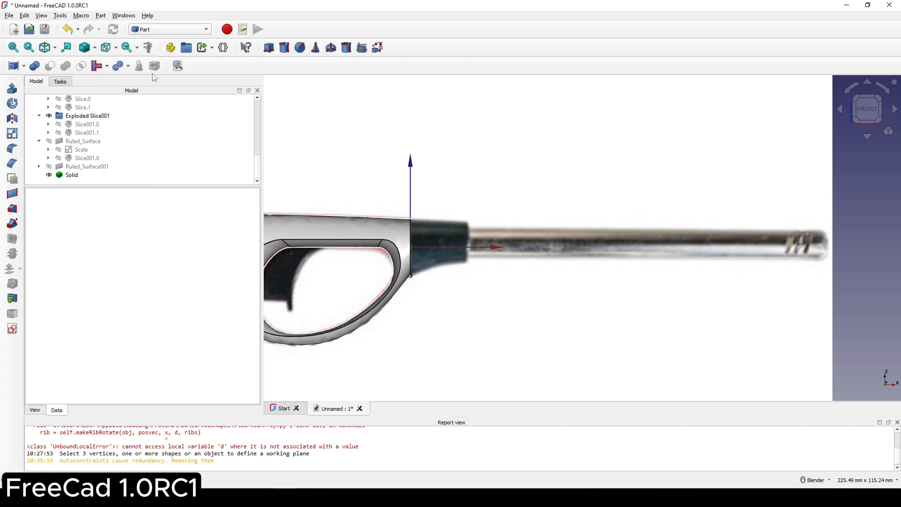
click(12, 329)
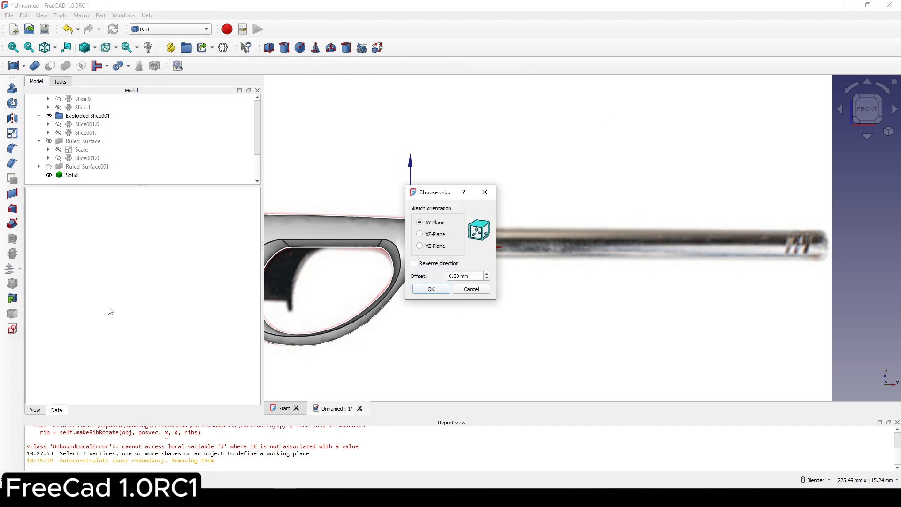
click(431, 234)
click(431, 289)
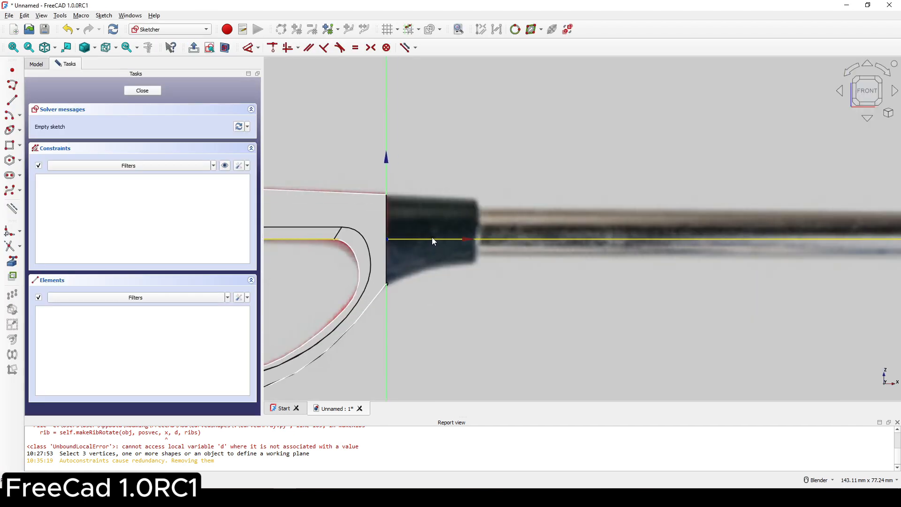
Sketch two vertical lines across the black collar, one about 9.3 mm from the vertical axis and one at the collar's front end.
click(12, 99)
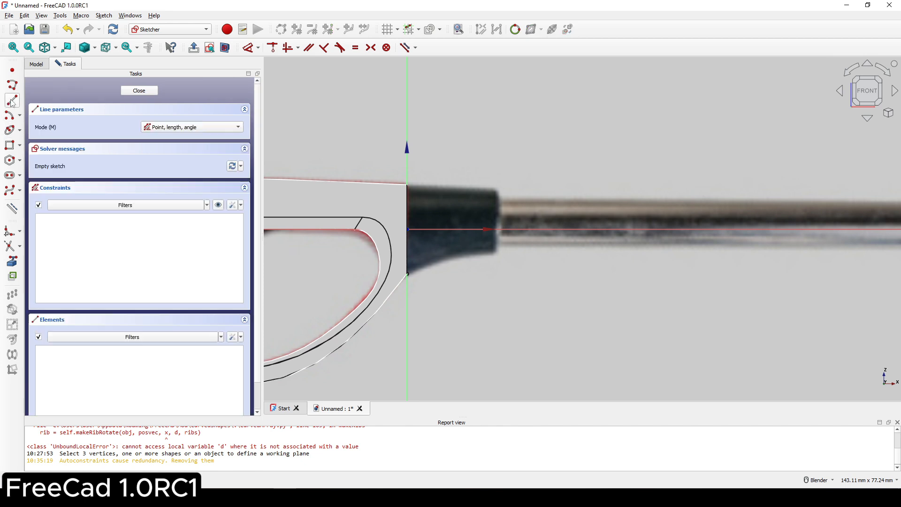
click(447, 186)
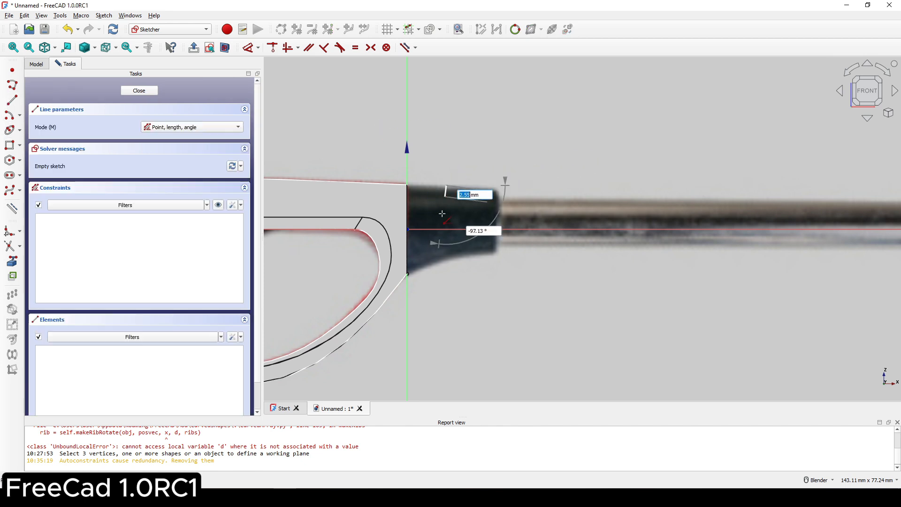
click(447, 258)
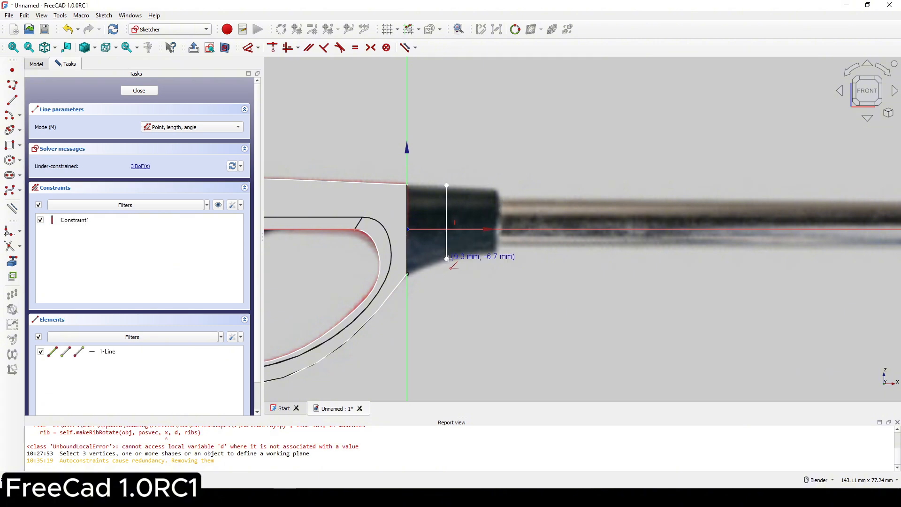
click(496, 190)
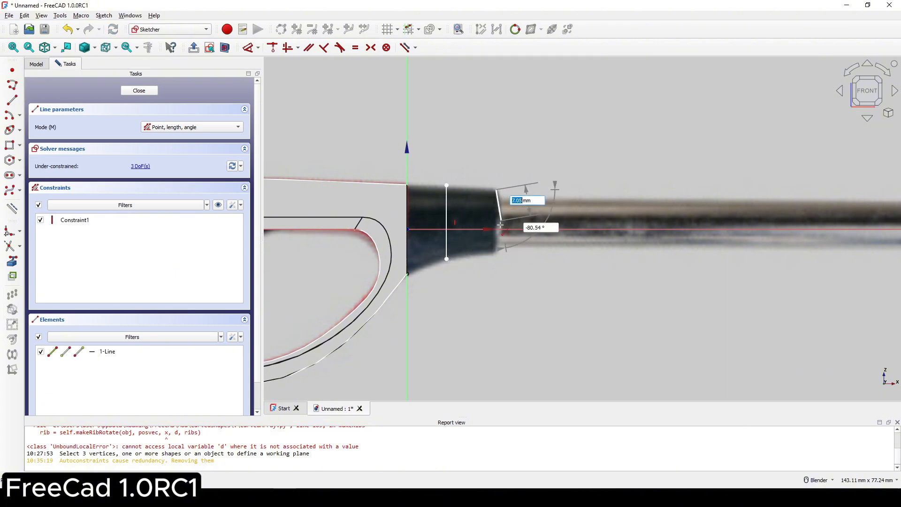
click(496, 251)
scroll(497, 220, up, 2)
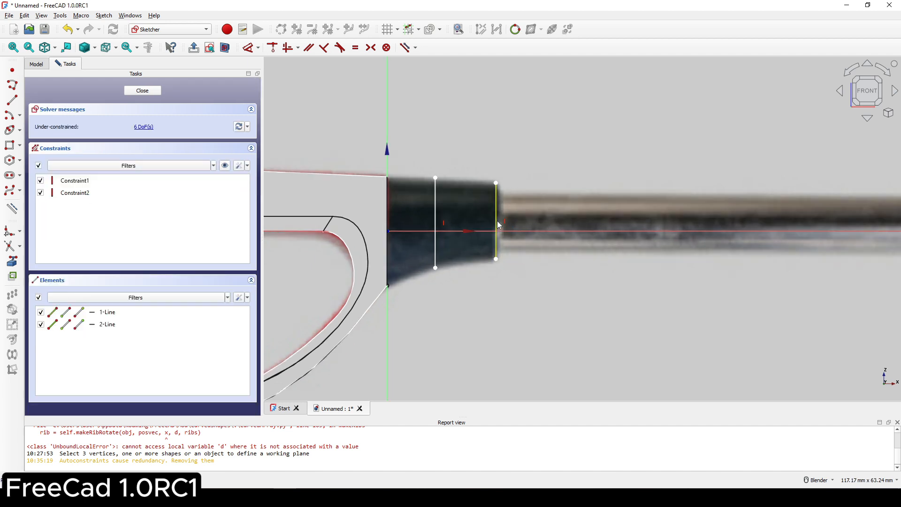
scroll(498, 221, up, 1)
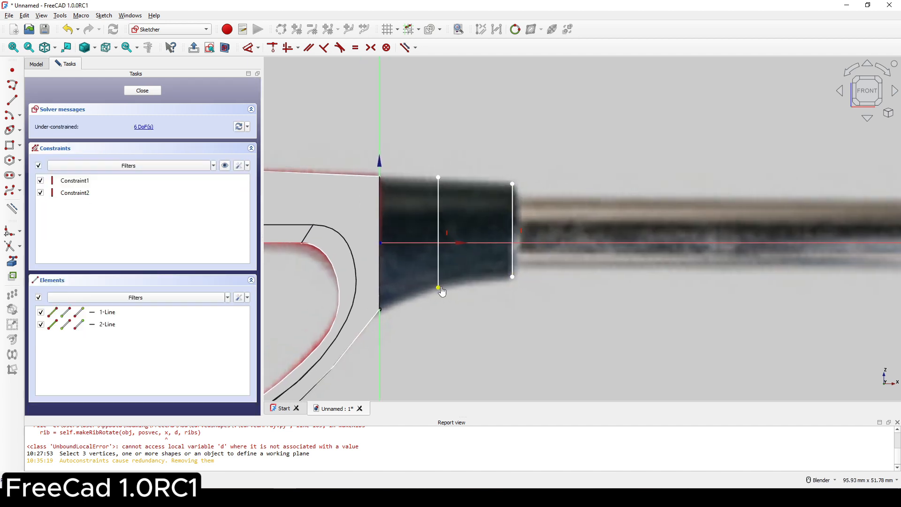
drag(438, 288, 442, 287)
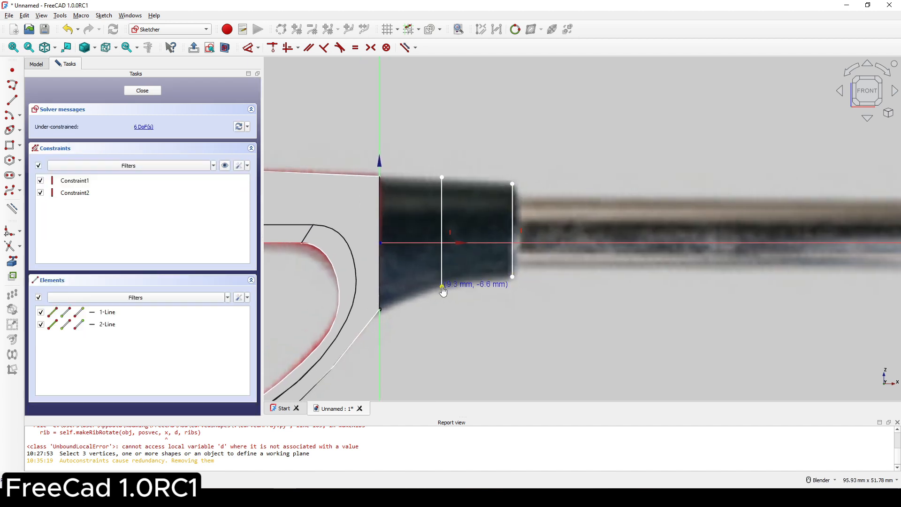
Dimension the middle line's upper endpoint 10 mm above the horizontal axis.
click(442, 178)
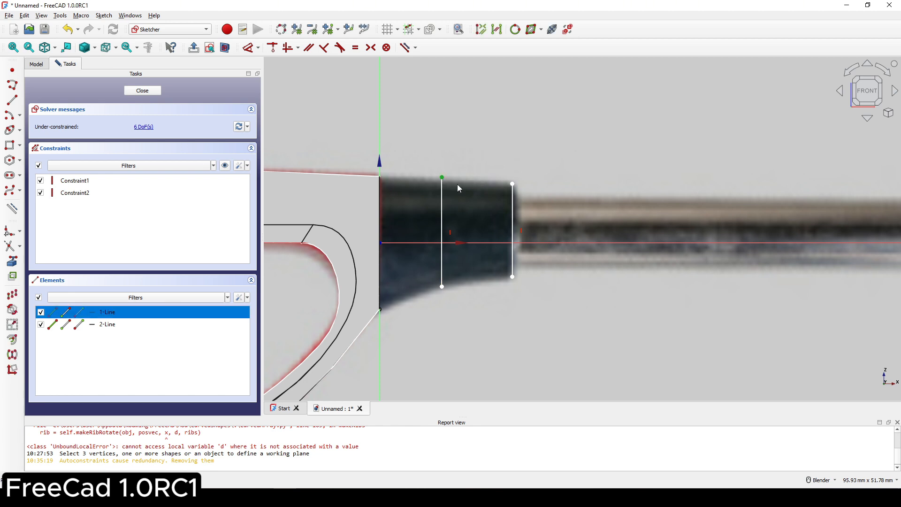
key(d)
click(473, 202)
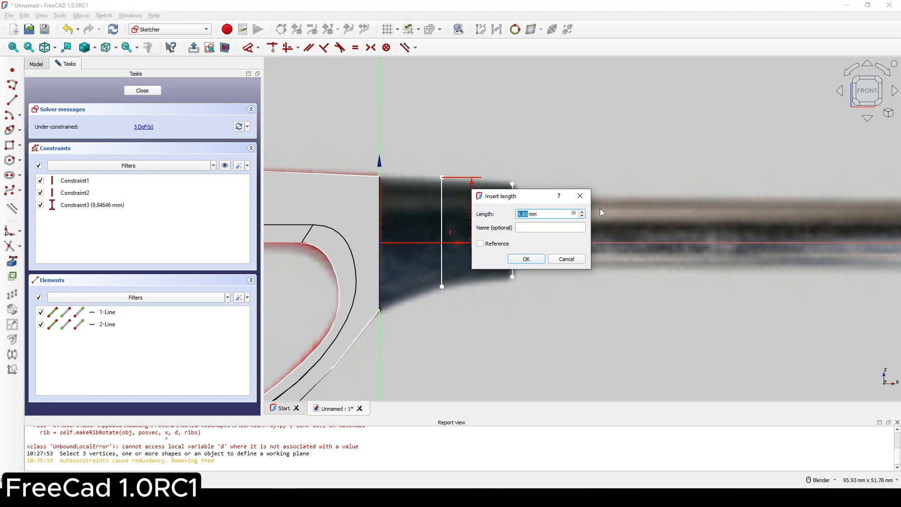
text(10)
click(536, 258)
Dimension the middle line's lower endpoint 6 mm below the horizontal axis and move the dimension label clear of the collar.
click(442, 286)
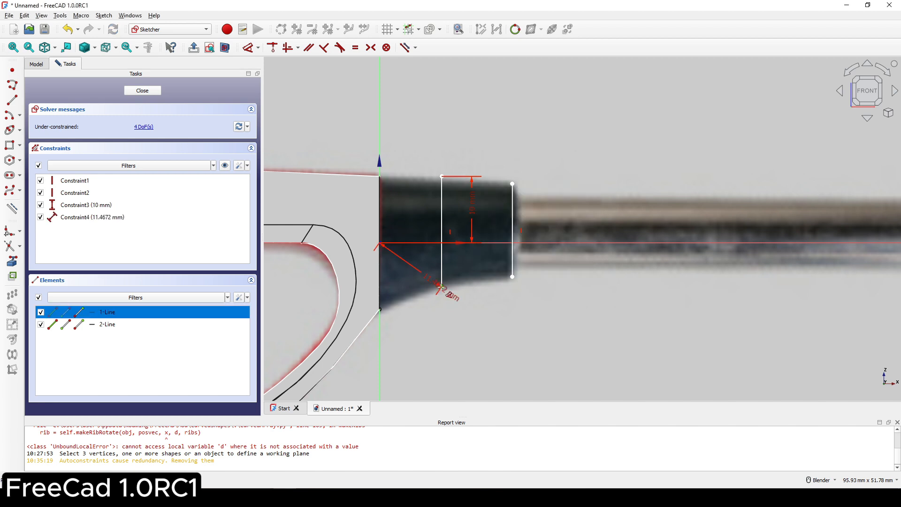
click(467, 288)
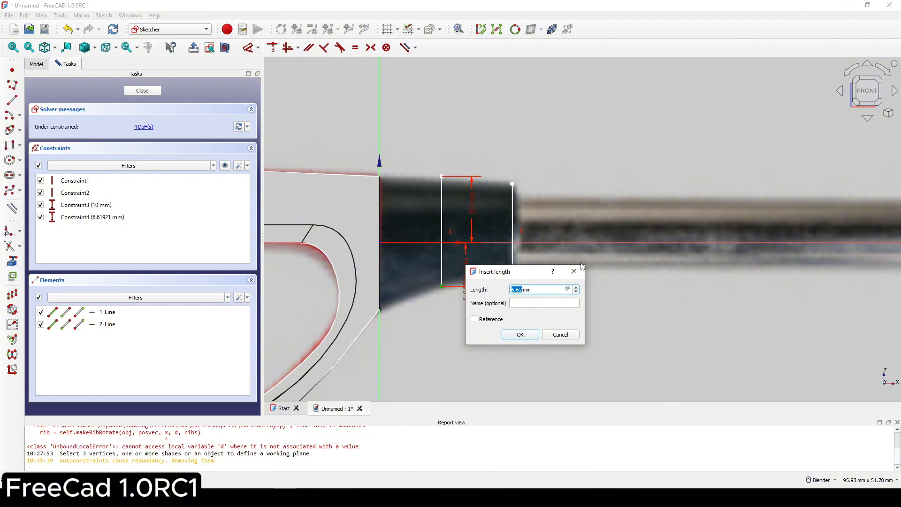
text(6)
click(531, 336)
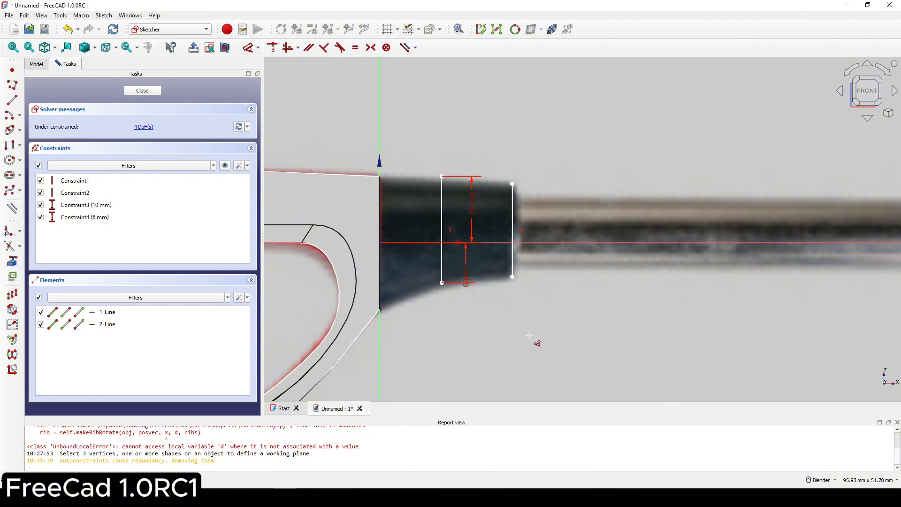
drag(466, 279, 478, 318)
shift+middle_drag(550, 259, 547, 276)
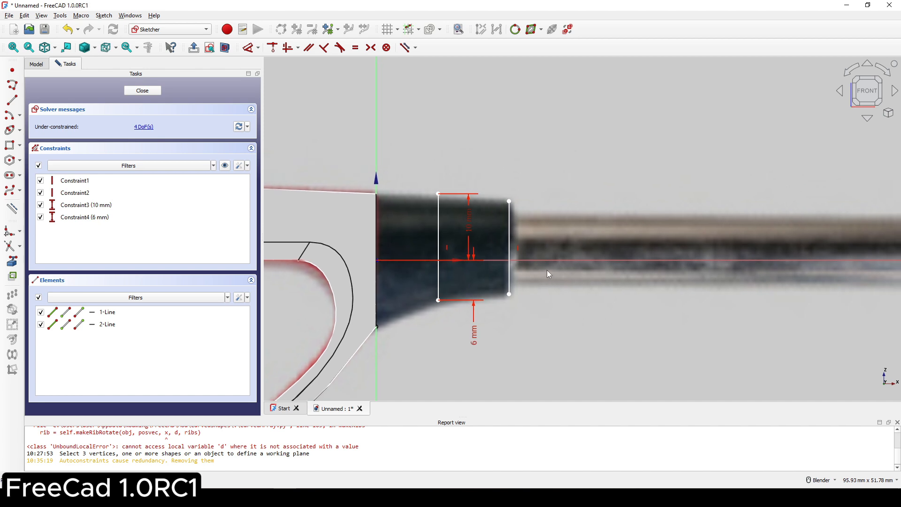
Dimension the middle line's lower endpoint 10 mm horizontally from the vertical axis.
click(439, 300)
key(d)
click(406, 335)
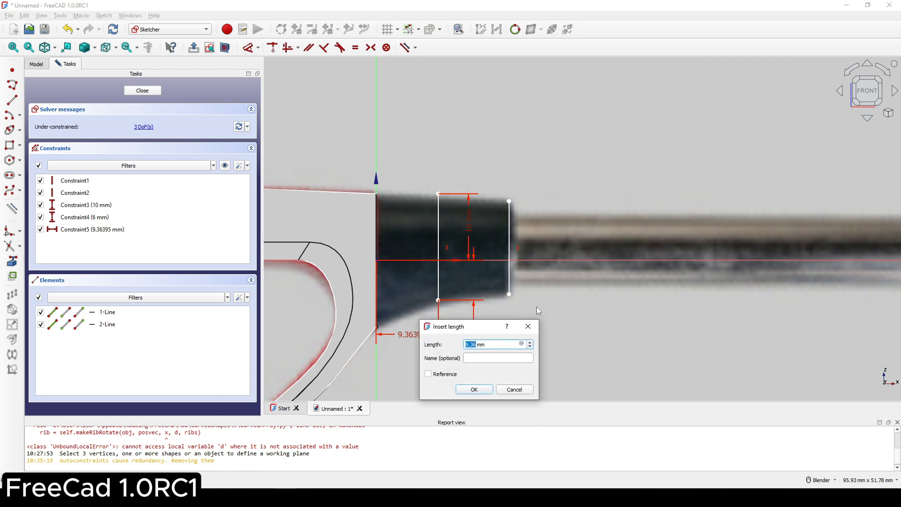
text(10)
click(482, 389)
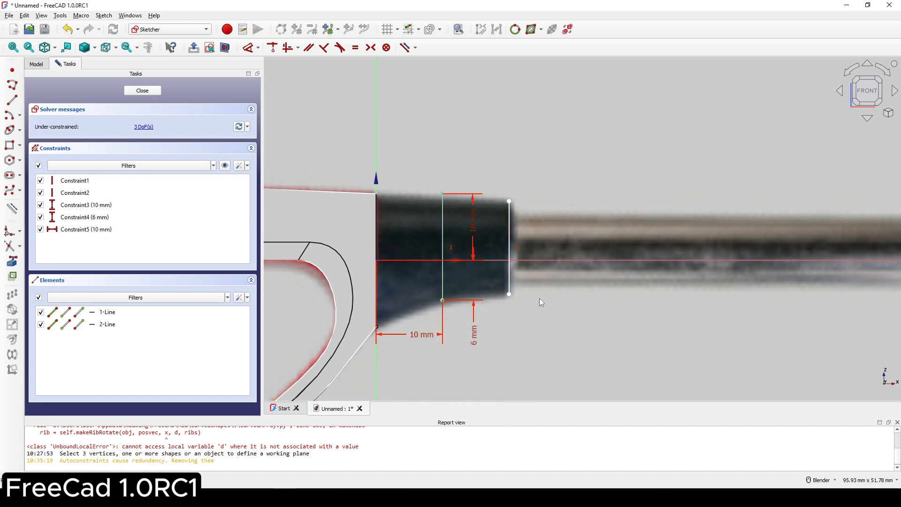
Delete the vertical line at the collar's front end and close the sketch.
shift+middle_drag(539, 298, 530, 315)
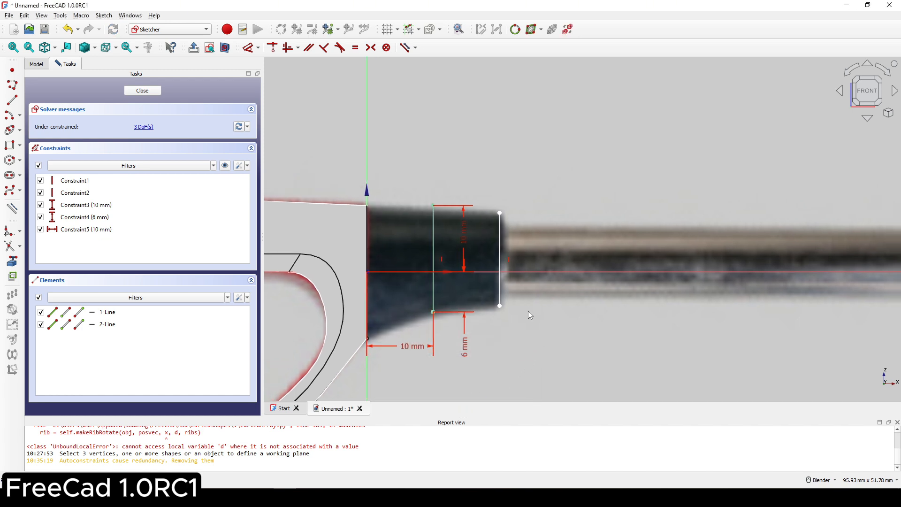
click(501, 288)
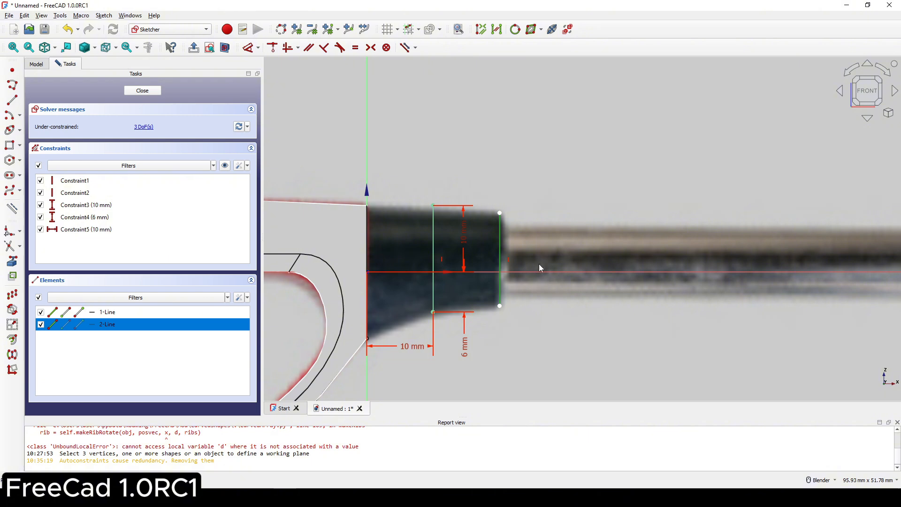
key(Delete)
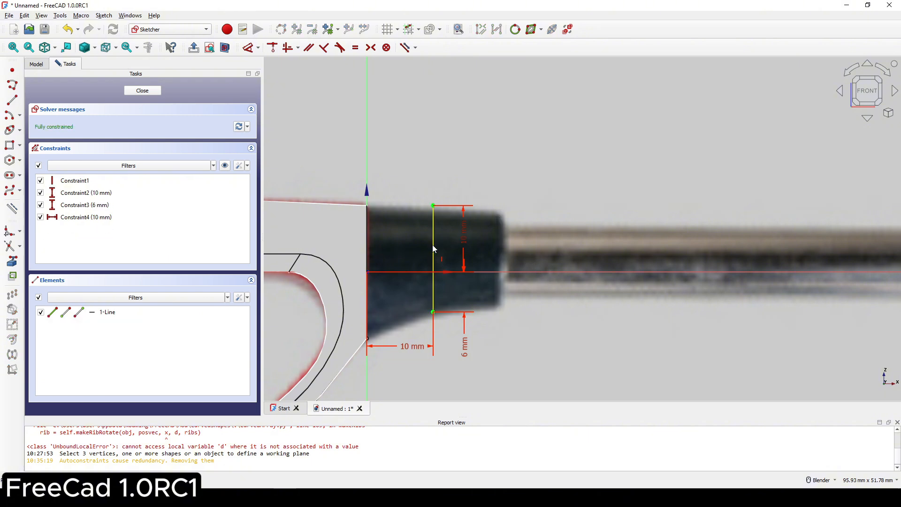
scroll(495, 272, down, 3)
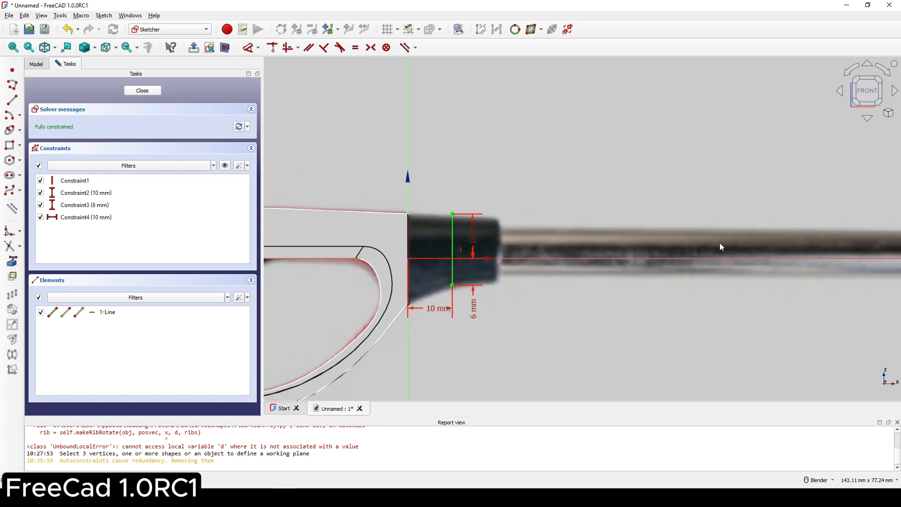
click(152, 91)
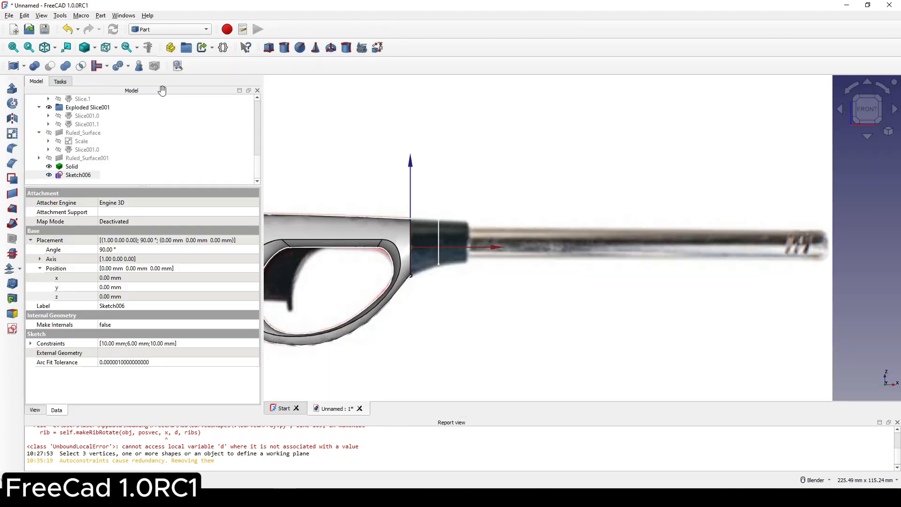
Start a new sketch on the YZ plane with a 10 mm offset.
middle_drag(522, 273, 510, 257)
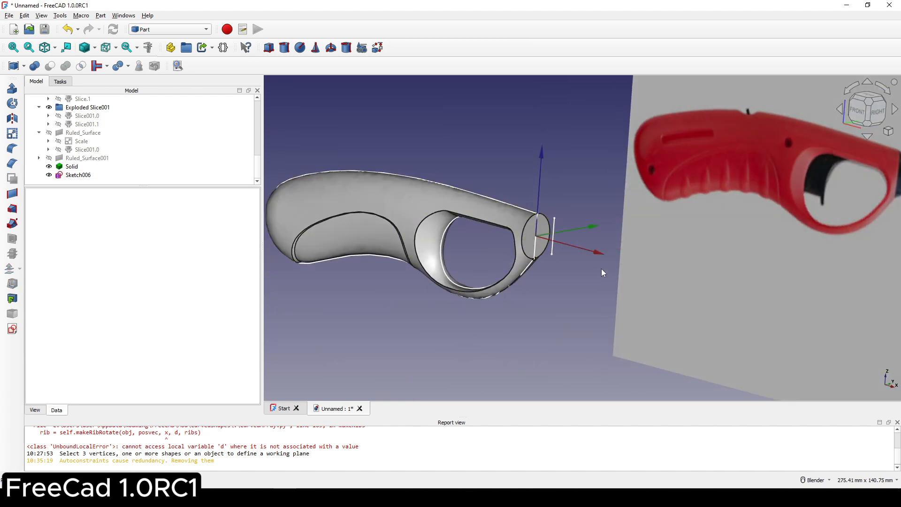
click(12, 329)
click(423, 248)
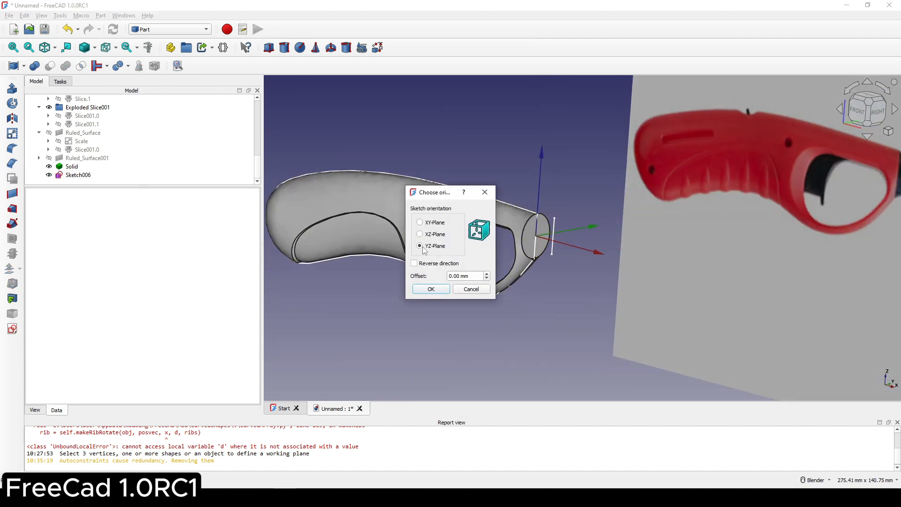
drag(480, 276, 448, 276)
text(10)
click(431, 290)
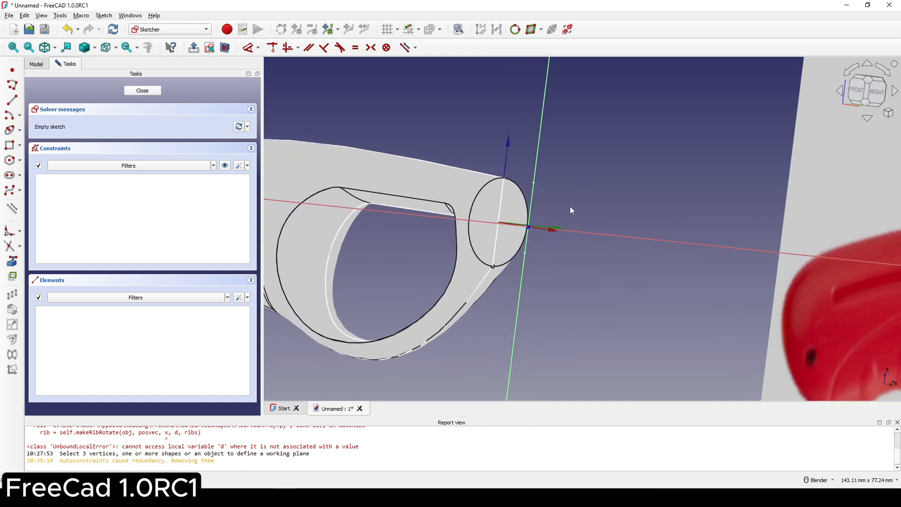
Project the collar's vertical line into the sketch as external geometry and switch to the right view.
click(11, 263)
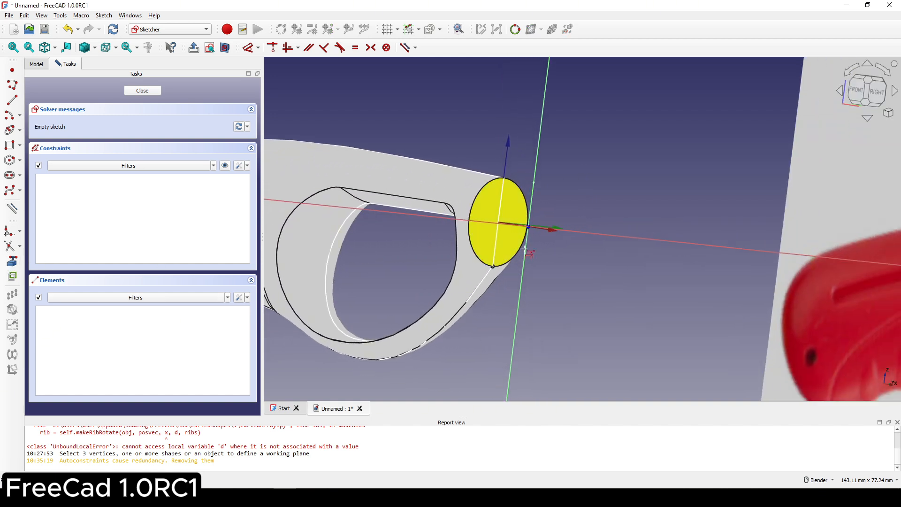
click(532, 194)
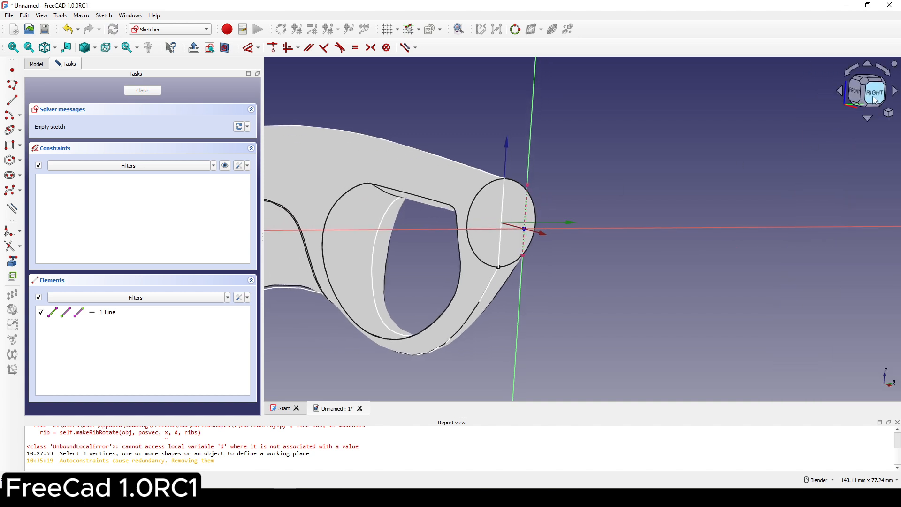
click(873, 95)
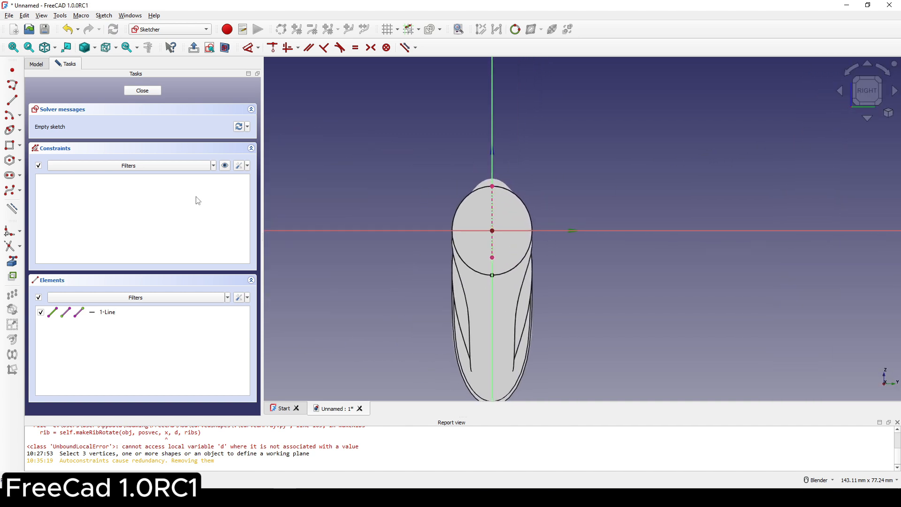
Draw a centre-mode ellipse in the empty area beside the handle and constrain its major axis vertical.
click(12, 131)
click(592, 168)
click(589, 214)
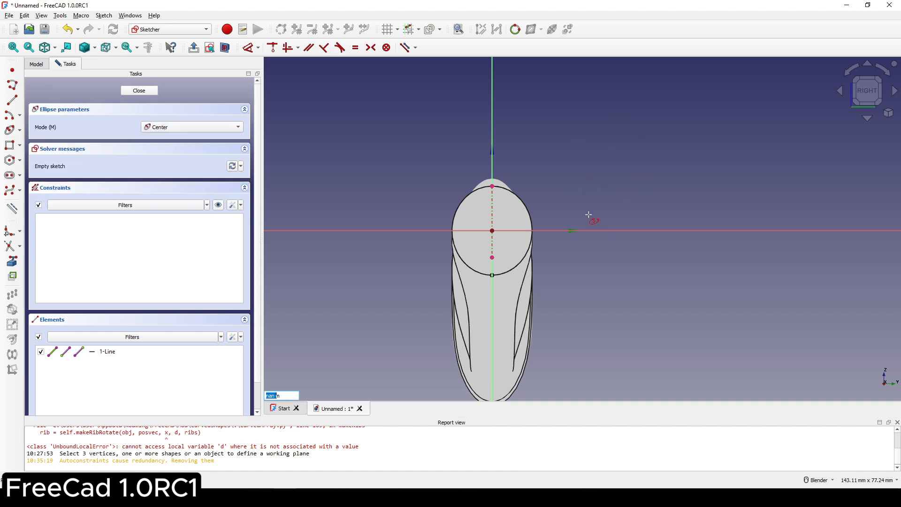
click(623, 171)
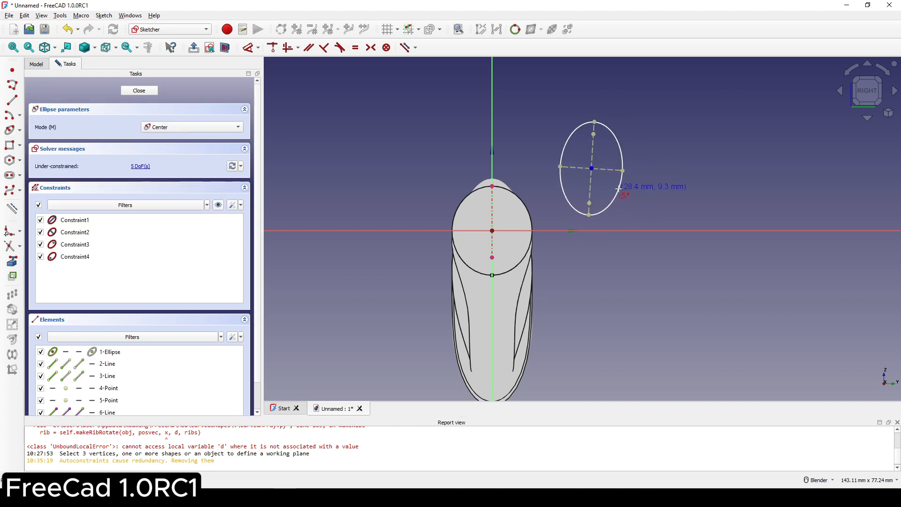
click(592, 184)
key(v)
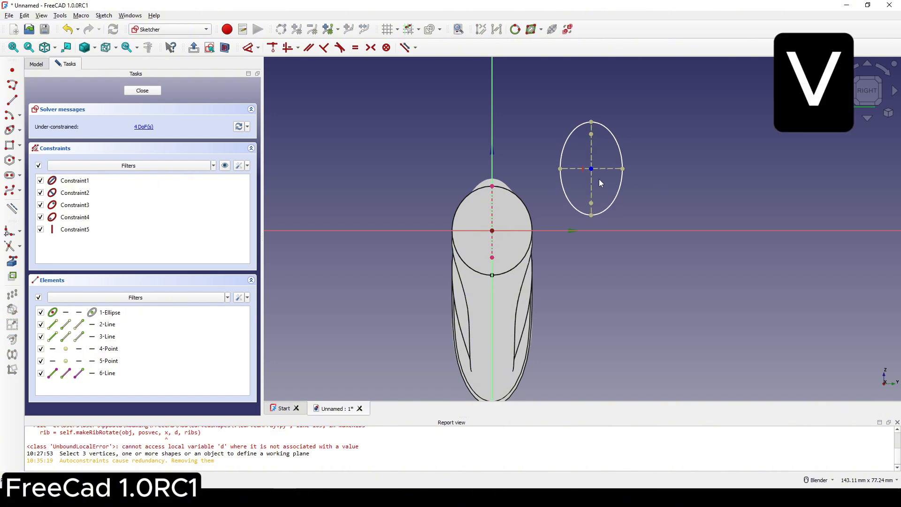
Constrain the ellipse's major axis equal in length to the projected vertical line.
scroll(599, 179, up, 2)
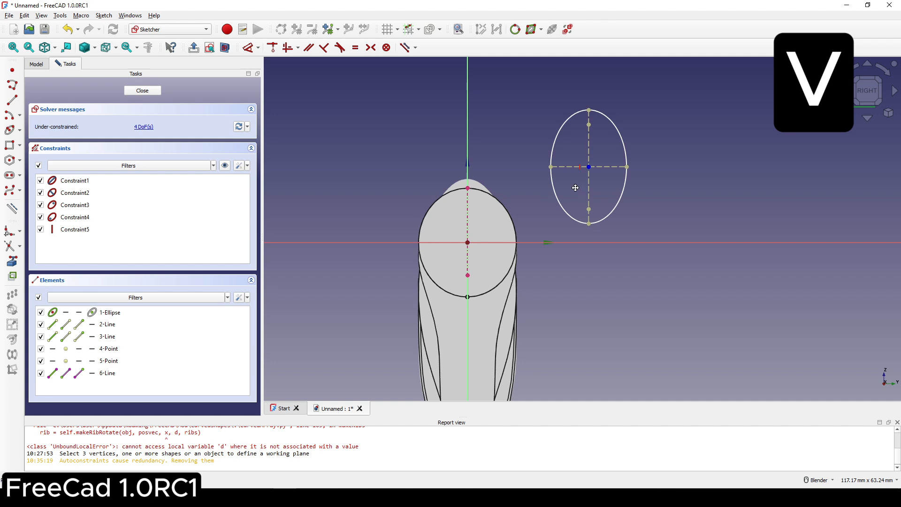
click(588, 155)
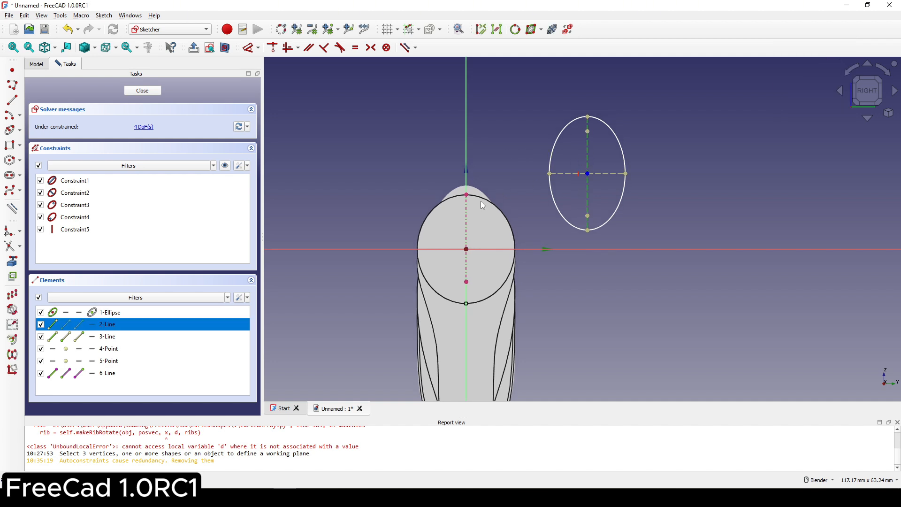
click(467, 219)
key(e)
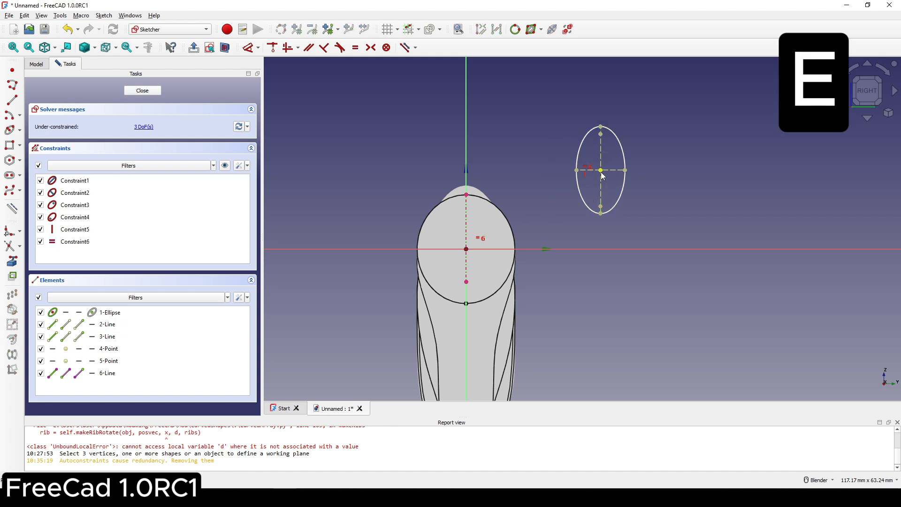
Constrain the ellipse's centre to the vertical axis and move the ellipse down over the projected line.
click(598, 174)
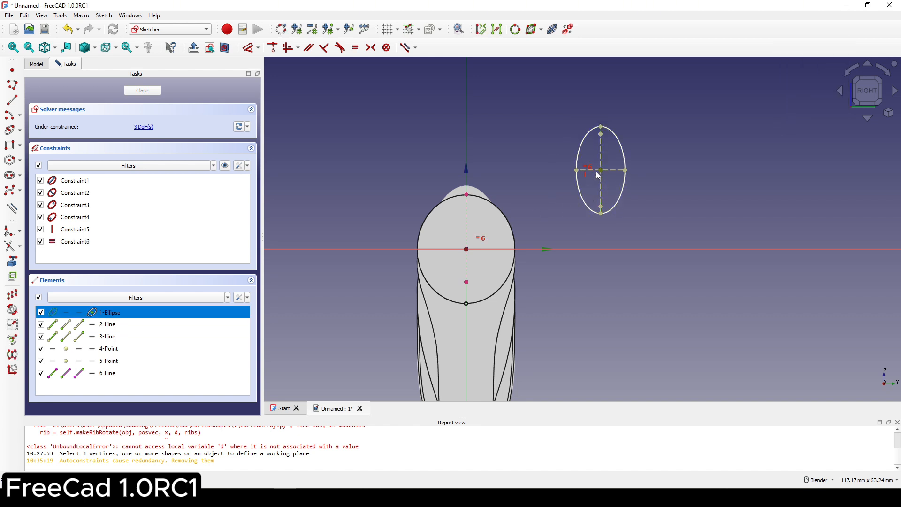
click(467, 160)
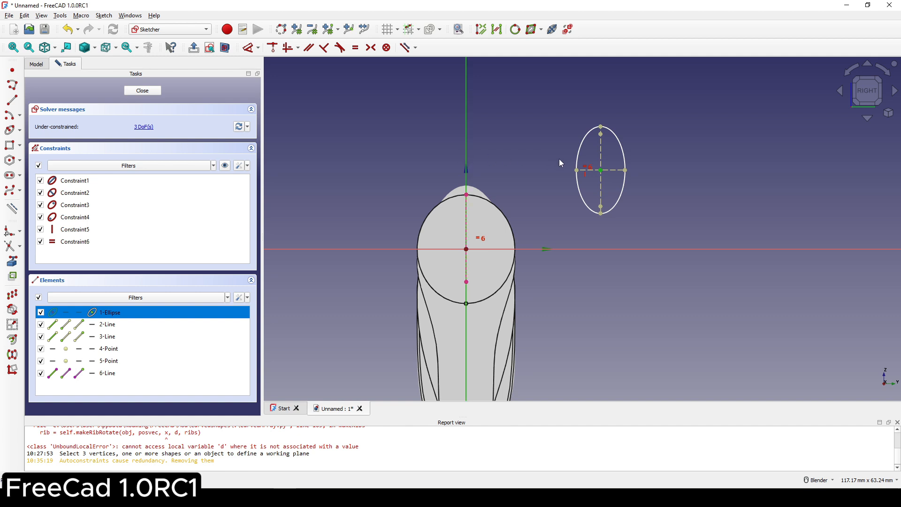
key(c)
scroll(500, 181, up, 2)
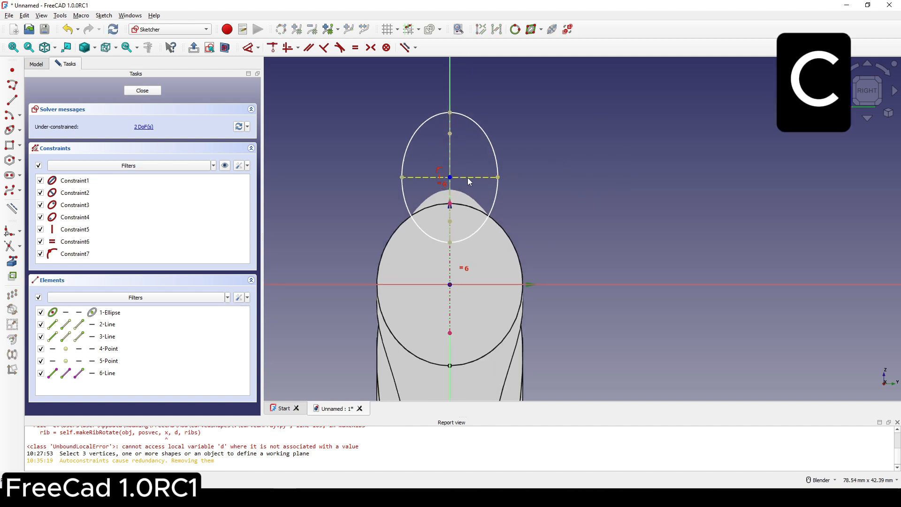
drag(452, 180, 461, 291)
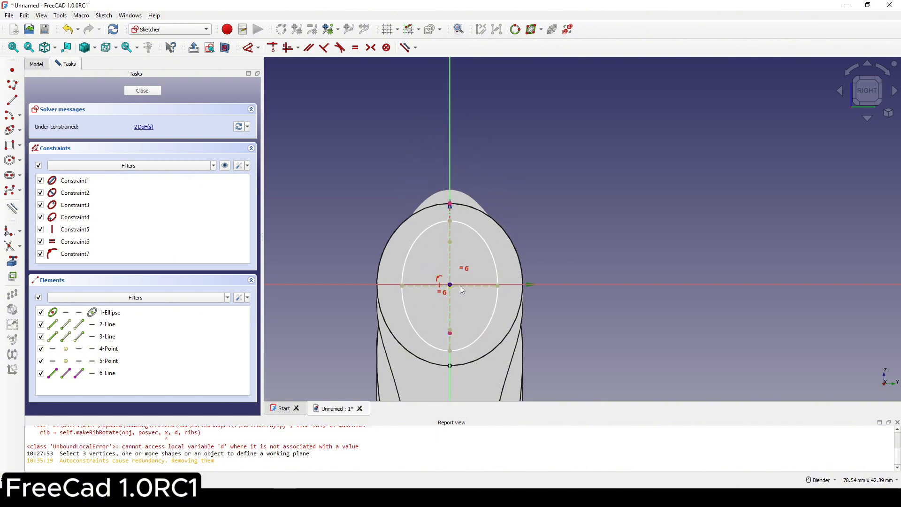
Constrain the ellipse to pass through the upper endpoint of the projected line.
scroll(506, 231, up, 2)
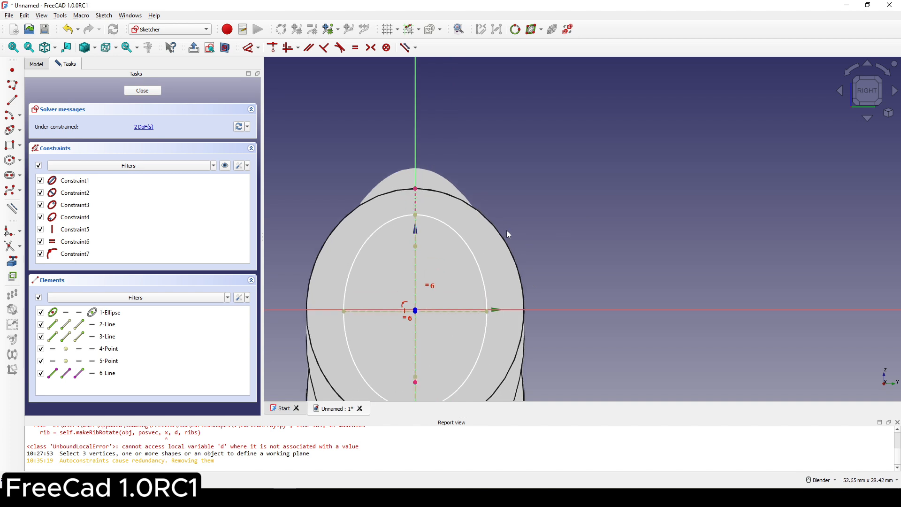
click(460, 237)
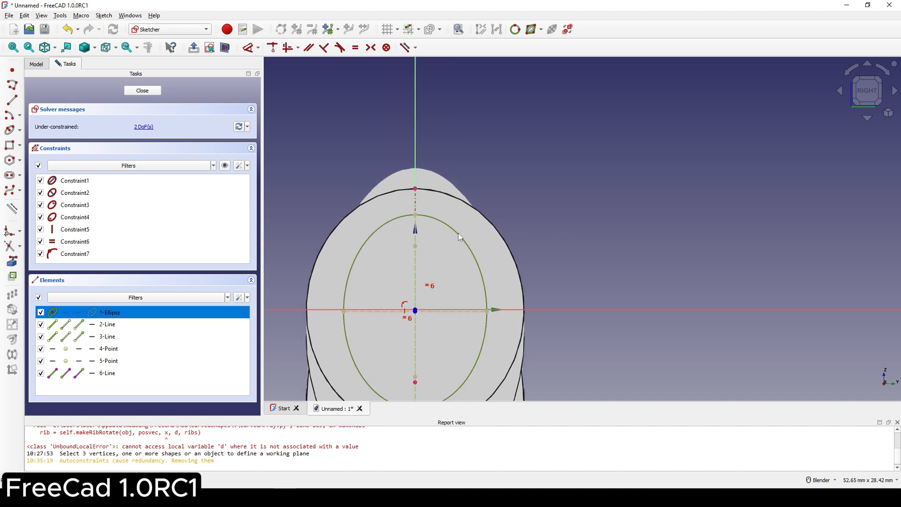
click(416, 189)
key(c)
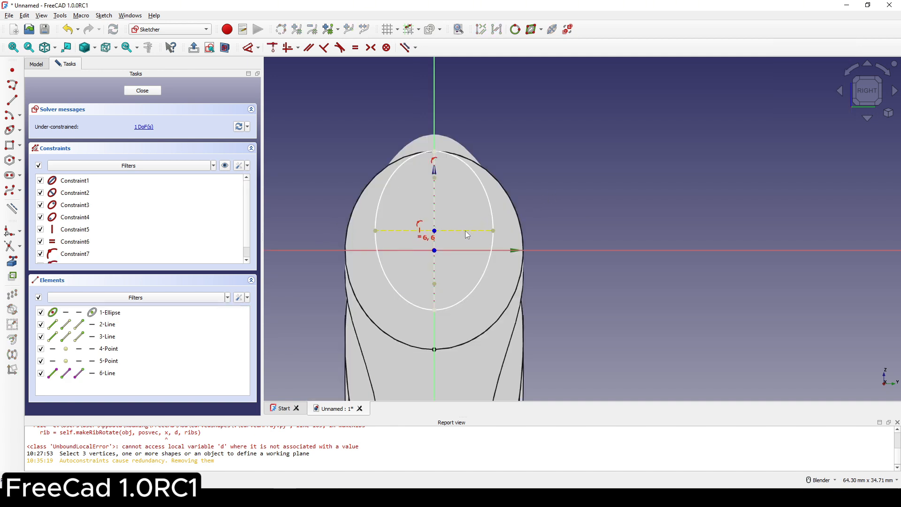
Dimension the ellipse's minor axis to 15 mm and close the sketch.
click(465, 230)
key(d)
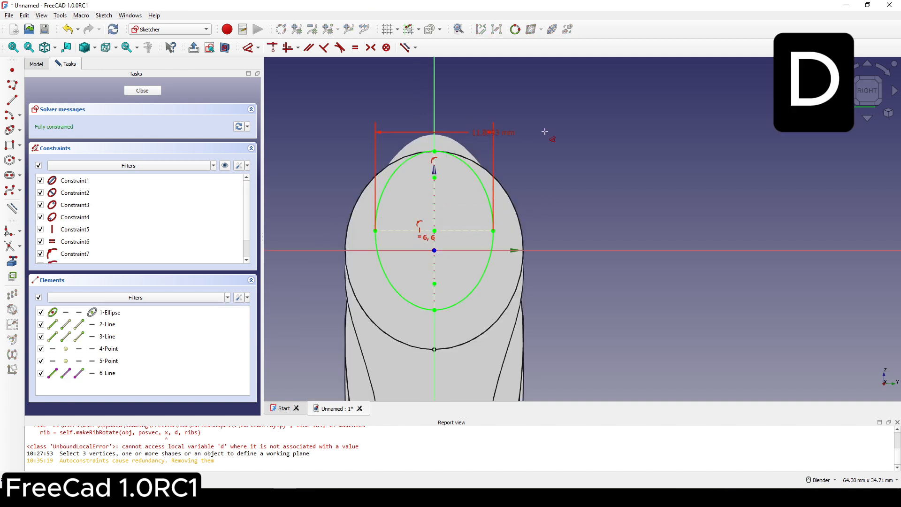
click(545, 131)
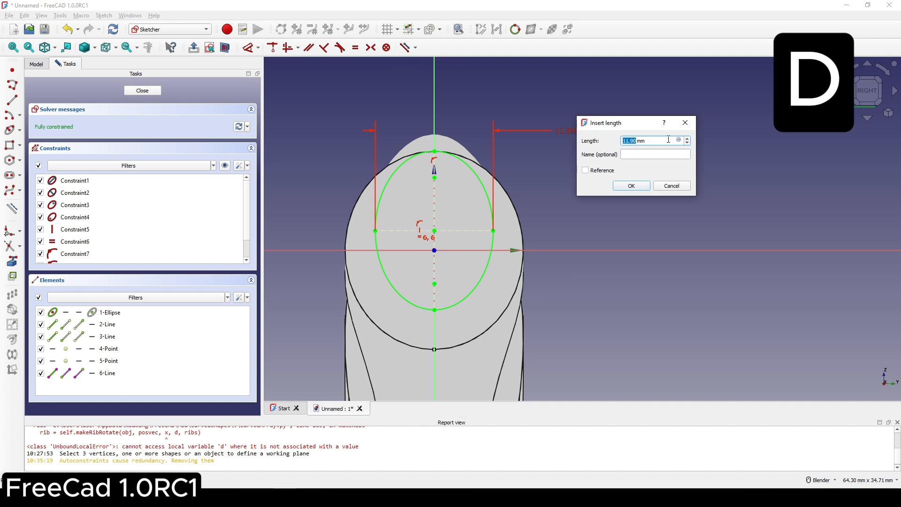
text(15)
key(Return)
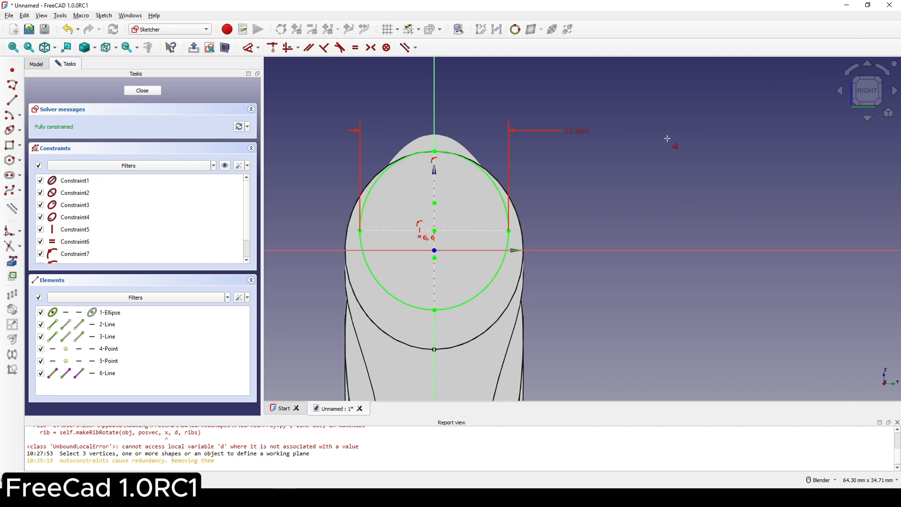
click(146, 91)
Duplicate only the ellipse sketch Sketch007, leaving its dependency Sketch006 out of the copy.
scroll(526, 232, down, 1)
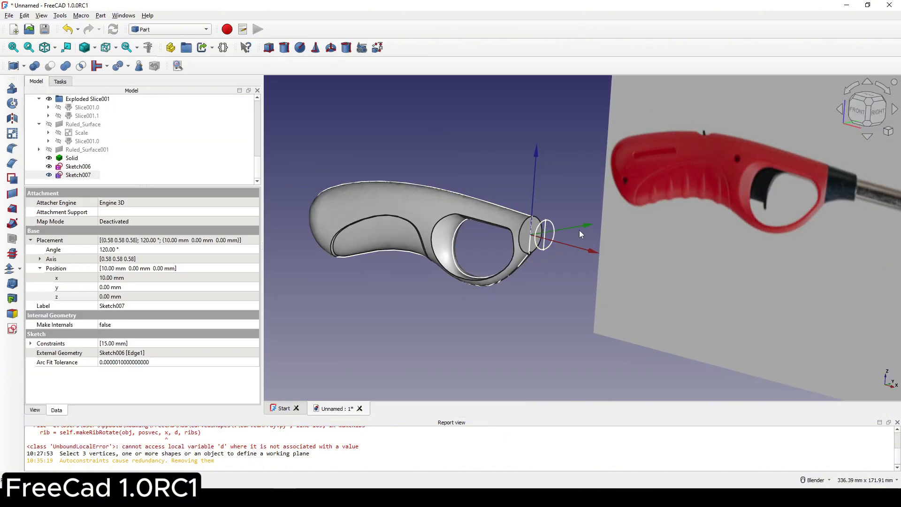
scroll(579, 230, up, 2)
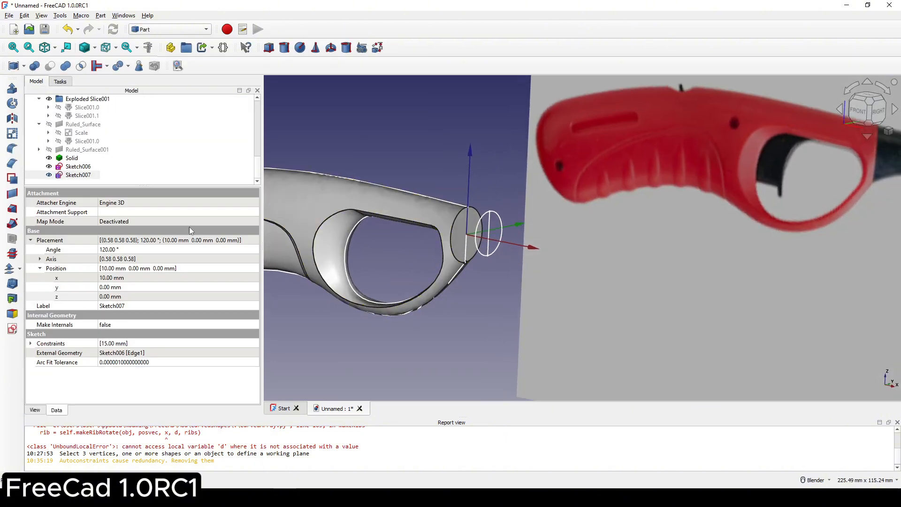
click(80, 175)
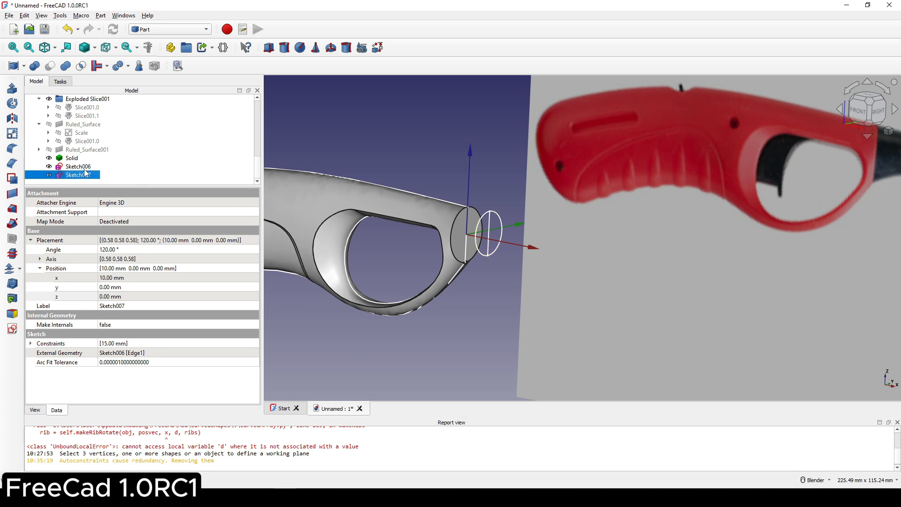
key(ctrl+e)
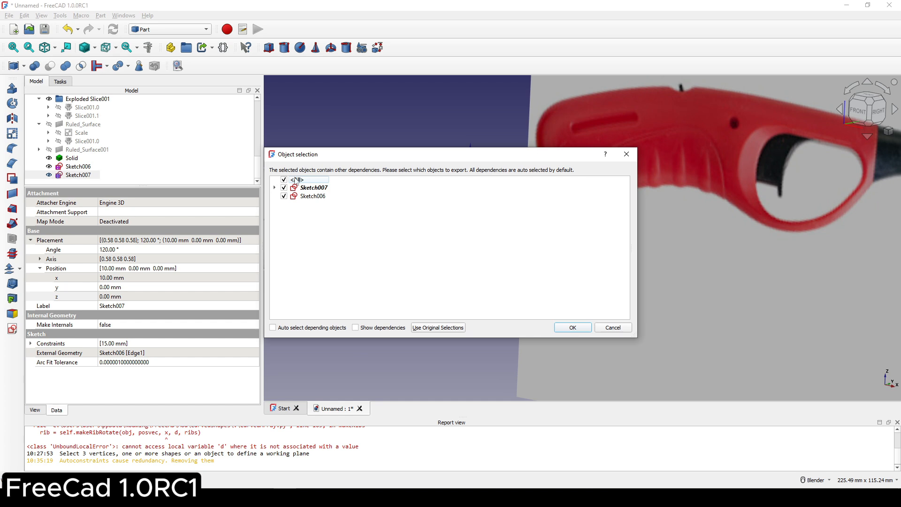
click(284, 180)
click(284, 187)
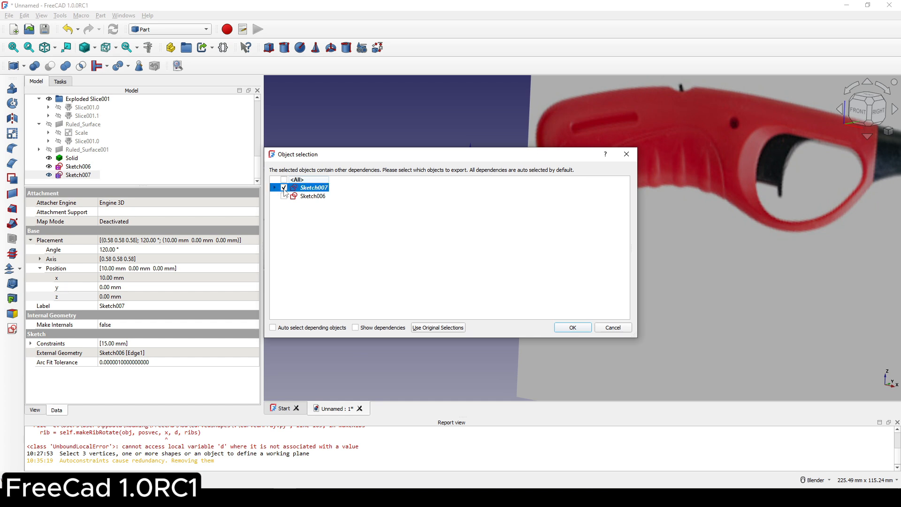
click(573, 328)
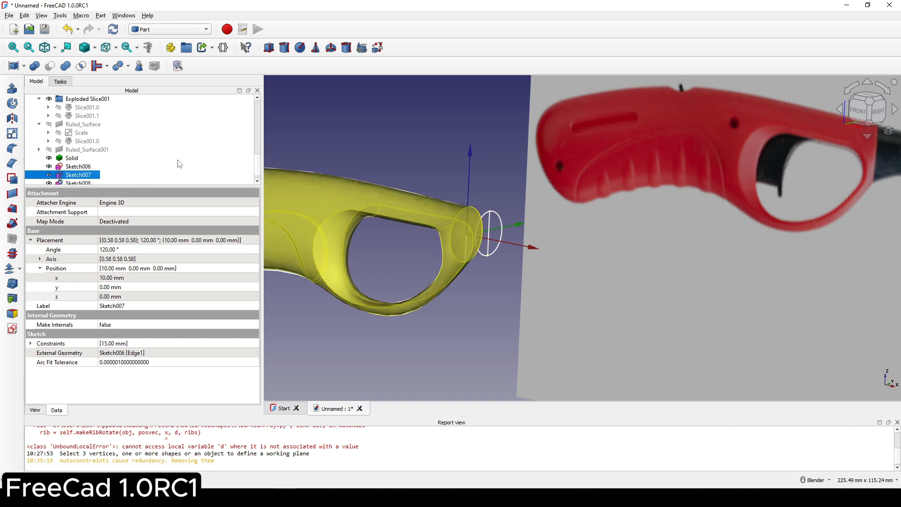
Set the X position of the duplicated ellipse sketch Sketch008 to 20 mm.
scroll(124, 183, down, 1)
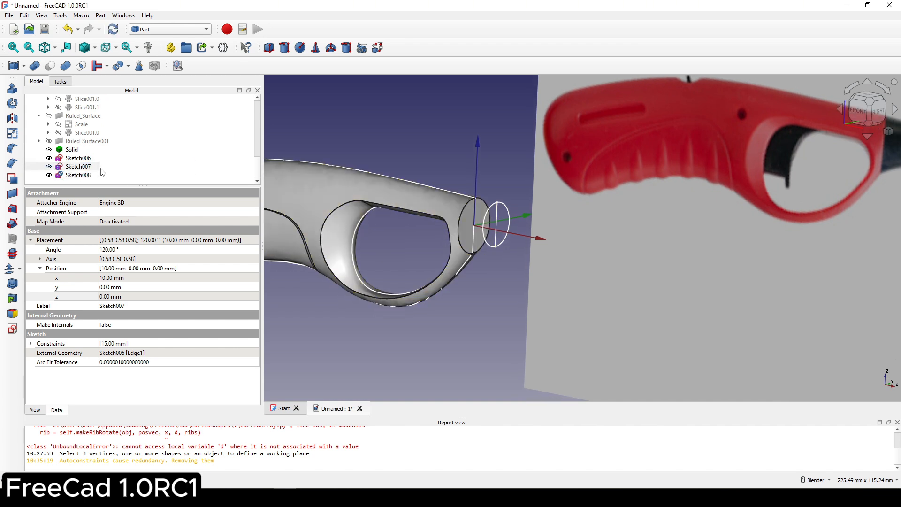
click(78, 175)
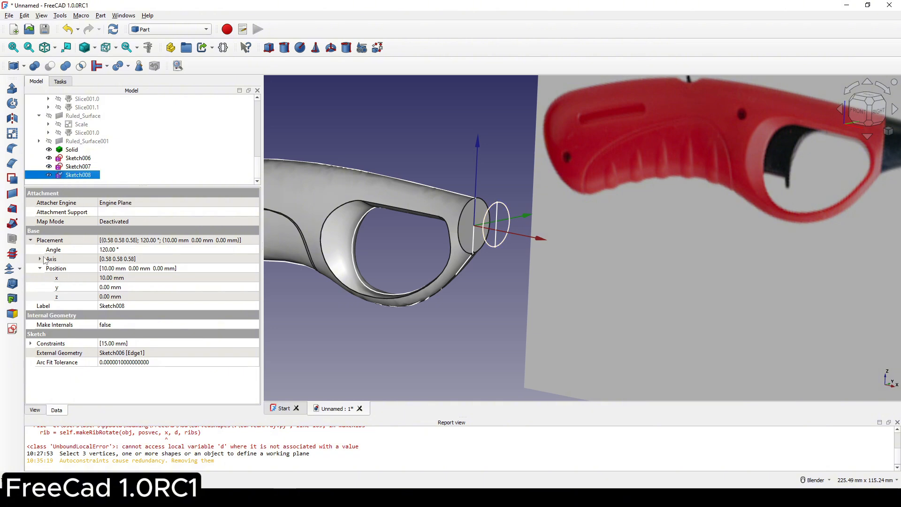
click(61, 278)
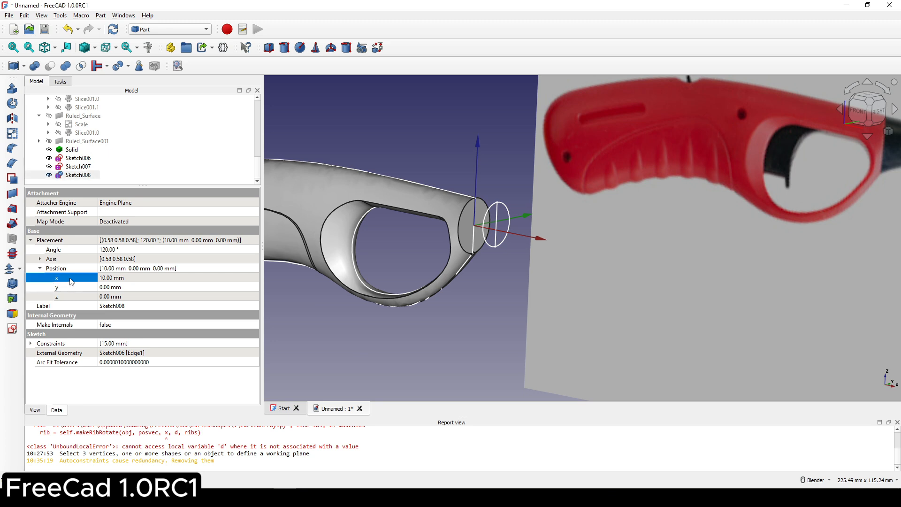
click(122, 277)
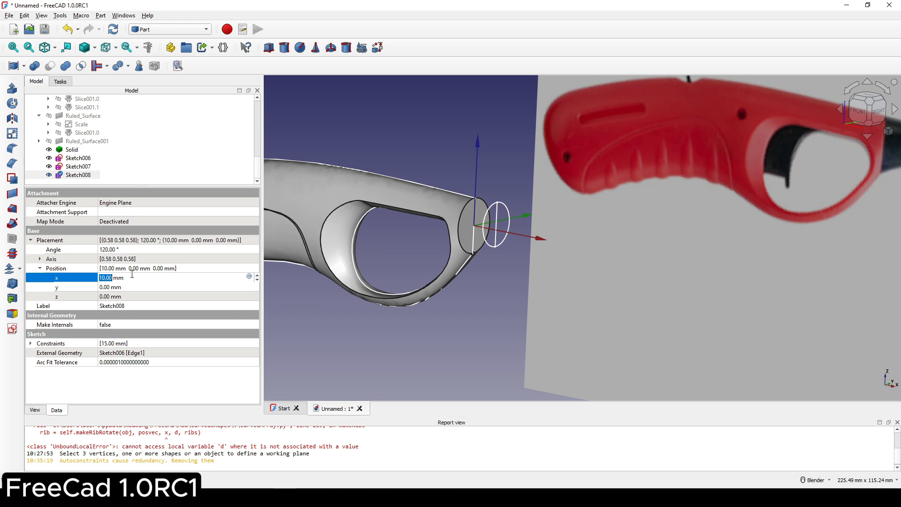
text(20)
Compare the positions of the two ellipse sketches with the black collar in the reference image from the front.
scroll(559, 239, down, 3)
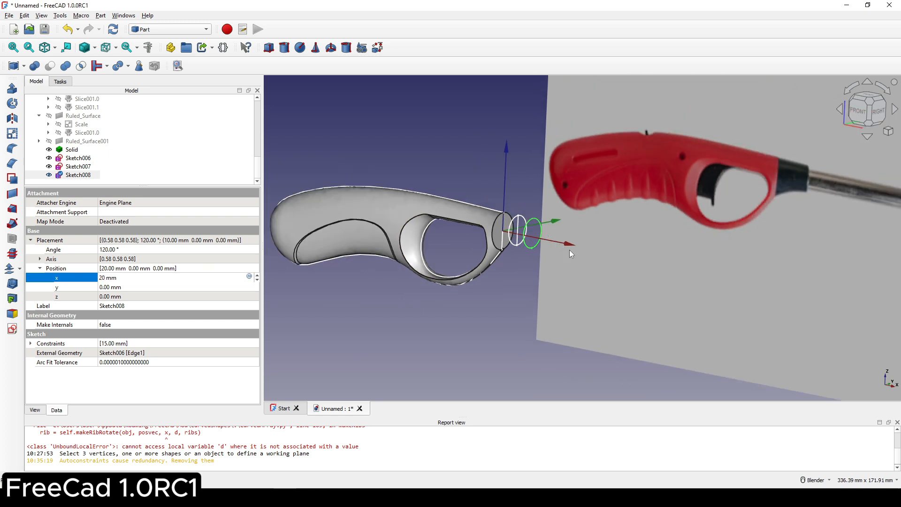
middle_drag(570, 250, 417, 288)
scroll(587, 244, up, 1)
click(864, 113)
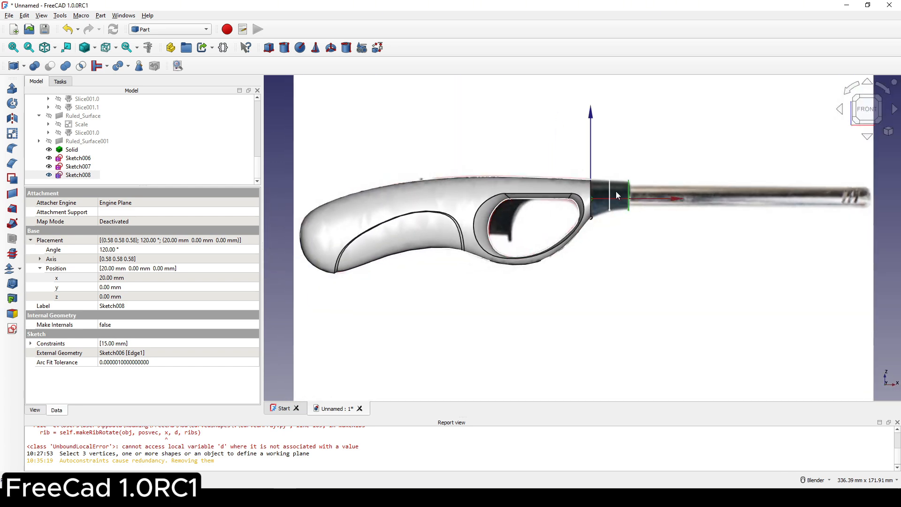
scroll(647, 191, up, 4)
scroll(651, 209, down, 4)
mouse_move(651, 209)
middle_down()
mouse_move(409, 177)
mouse_move(437, 165)
middle_up()
click(409, 178)
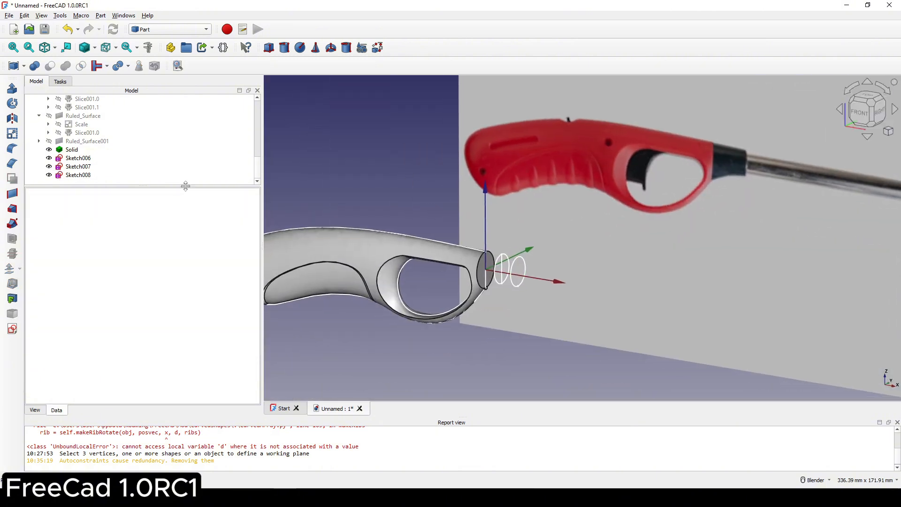
Loft the front collar through the profiles StartProfile, Sketch007 and Sketch008, in that order.
click(13, 208)
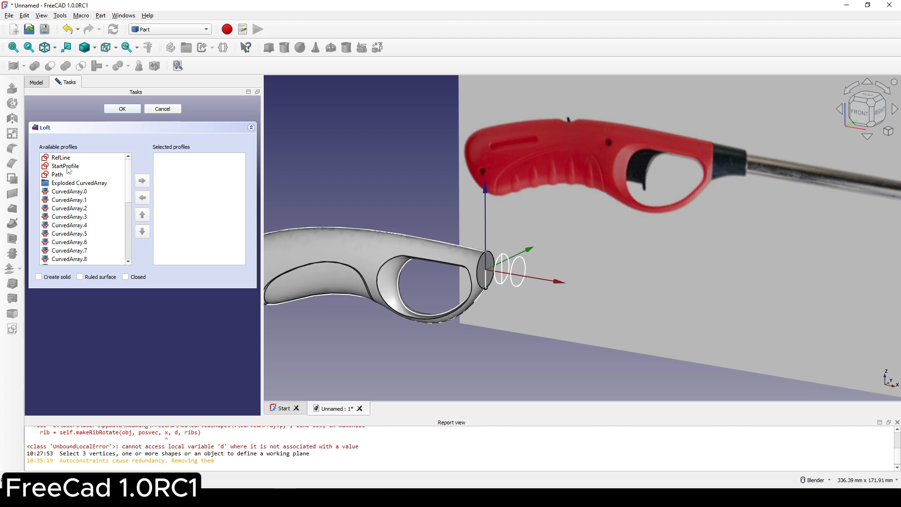
click(70, 166)
click(147, 185)
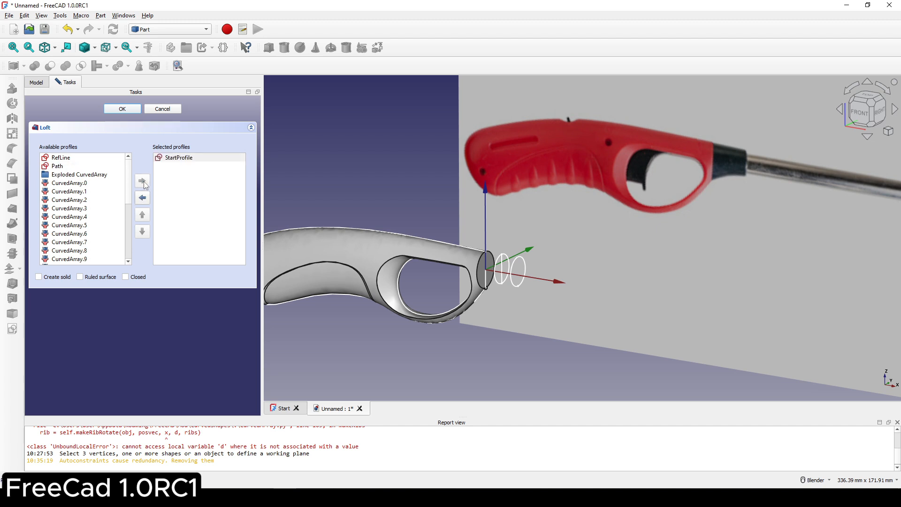
scroll(80, 189, down, 5)
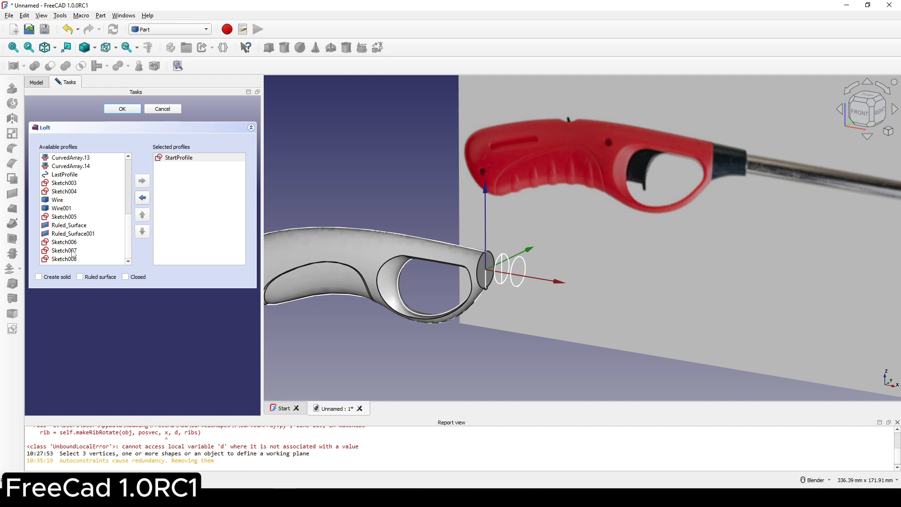
click(73, 252)
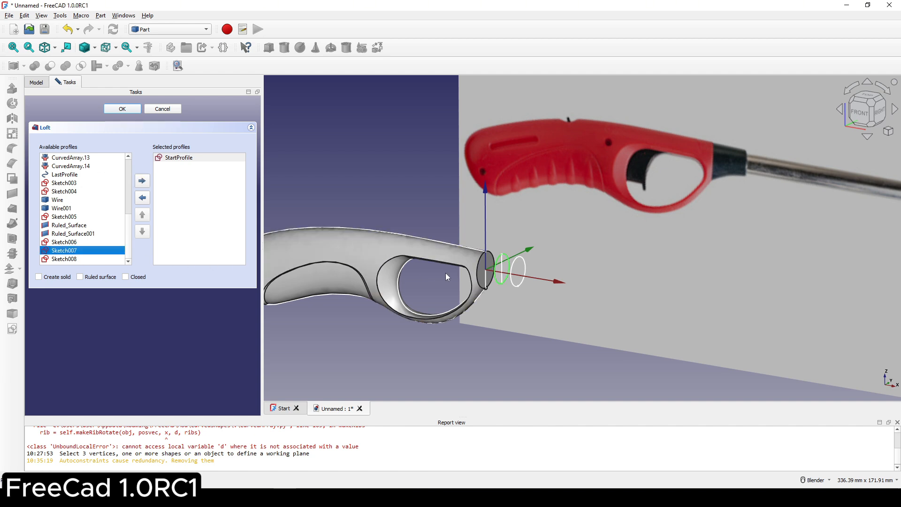
click(142, 184)
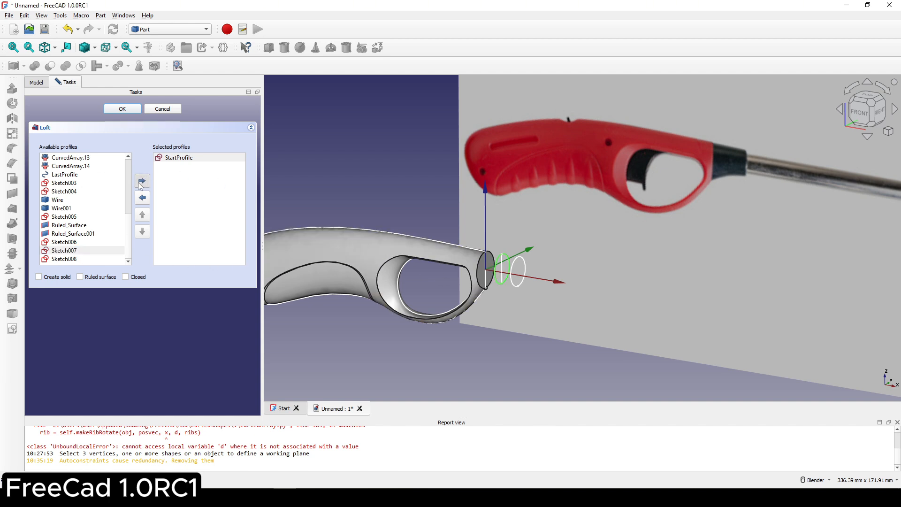
click(66, 261)
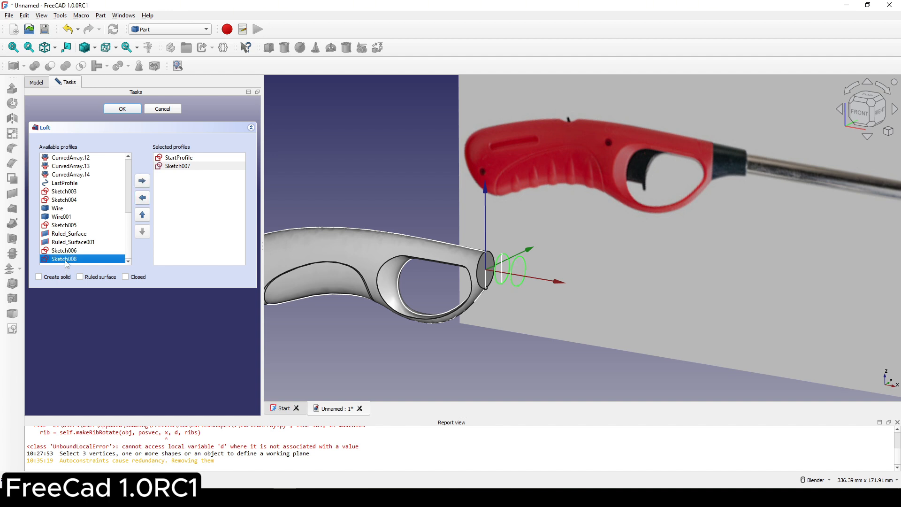
click(142, 182)
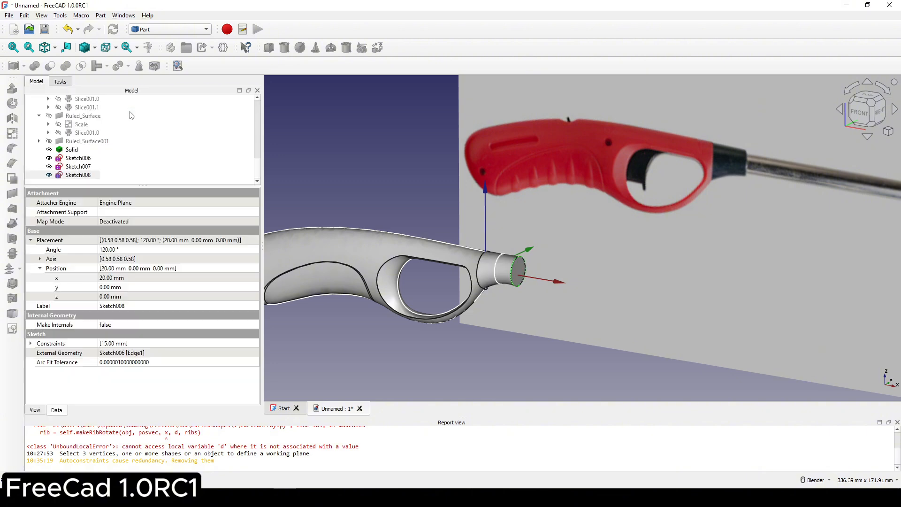
click(123, 109)
Examine the lofted collar against the collar and metal tube in the reference image.
scroll(403, 187, down, 2)
click(431, 321)
scroll(490, 222, up, 3)
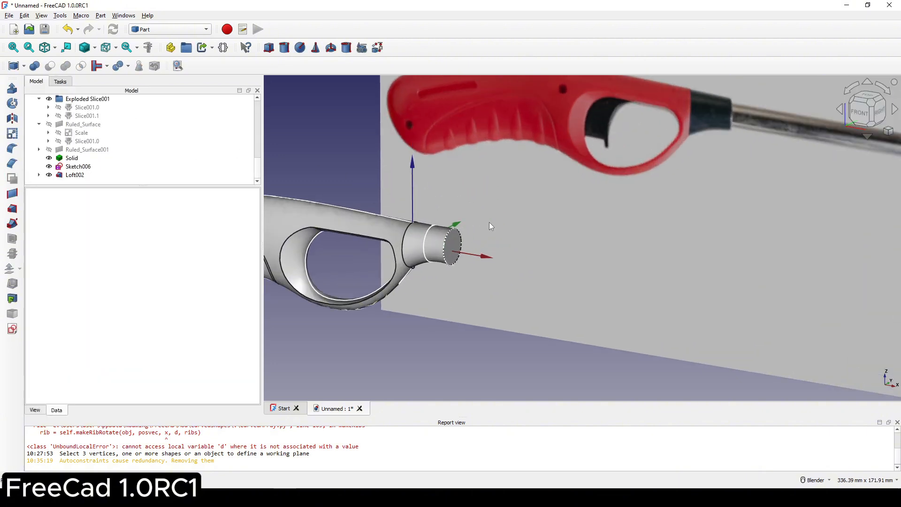
scroll(476, 236, up, 2)
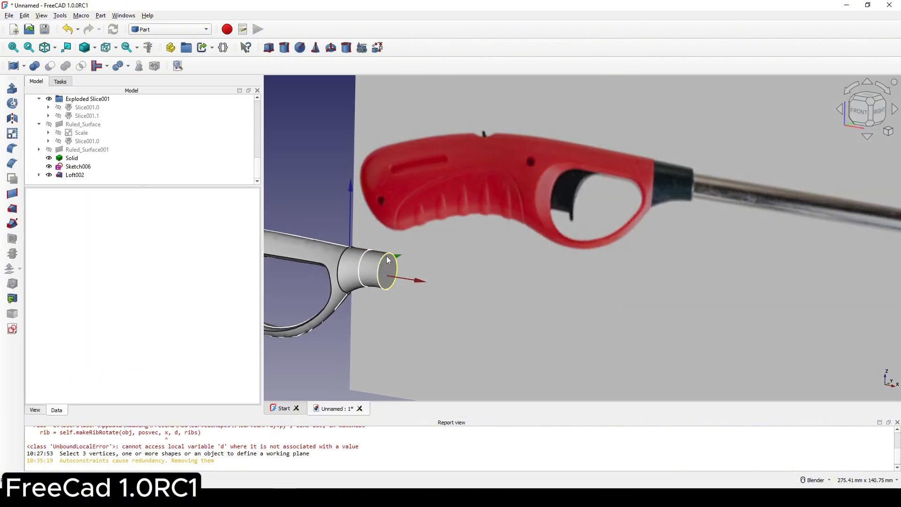
scroll(511, 229, down, 4)
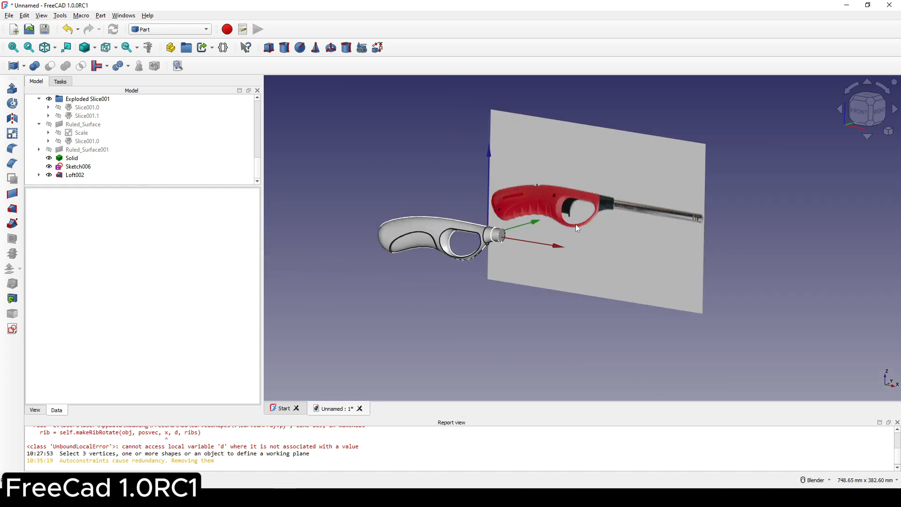
scroll(501, 237, up, 3)
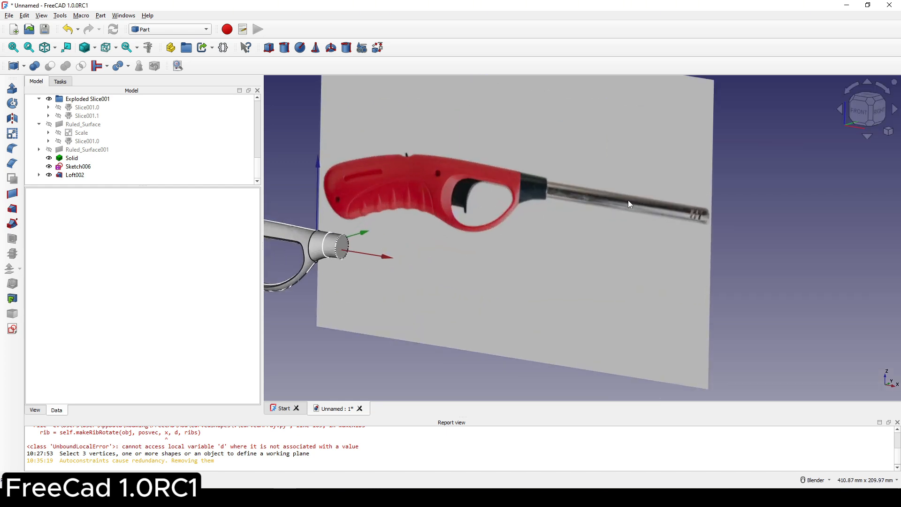
scroll(629, 206, down, 3)
shift+middle_drag(435, 234, 474, 234)
Create a new sketch on the YZ-plane with an offset of 20 mm, at the collar's front face.
click(13, 329)
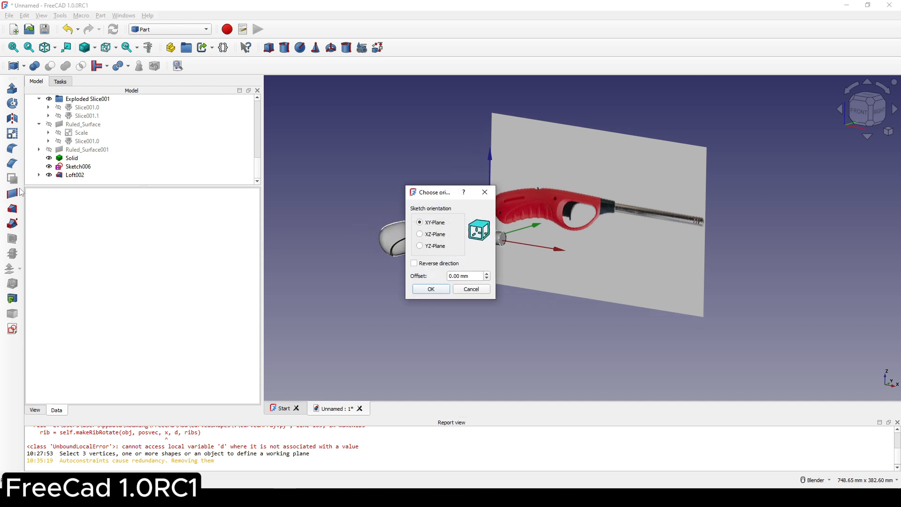
click(435, 246)
drag(478, 277, 420, 275)
text(20)
click(431, 289)
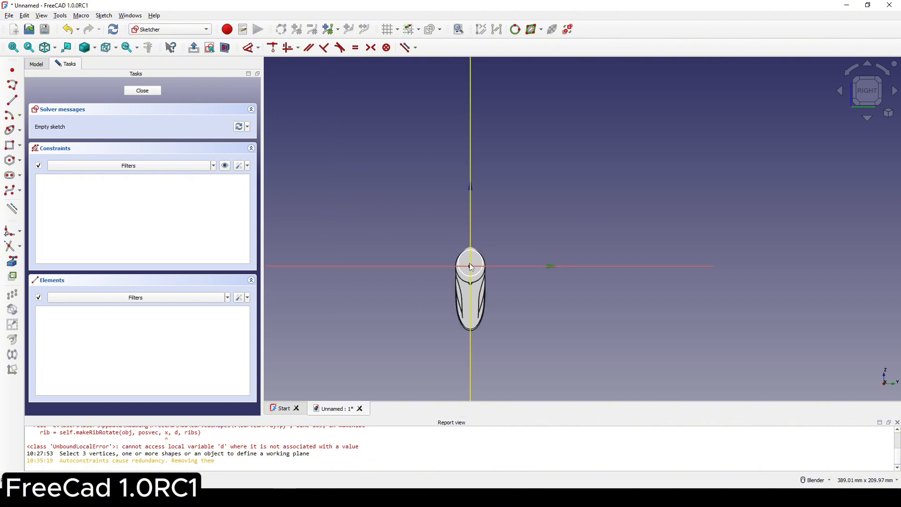
Sketch a circle about 10.7 mm in diameter, centred on the vertical axis about 2.1 mm above the origin.
scroll(477, 269, up, 5)
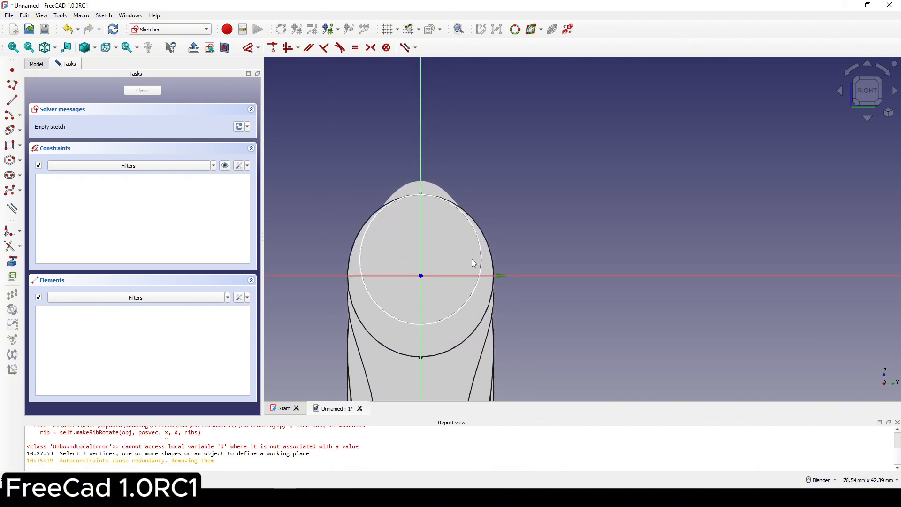
shift+middle_drag(472, 258, 470, 252)
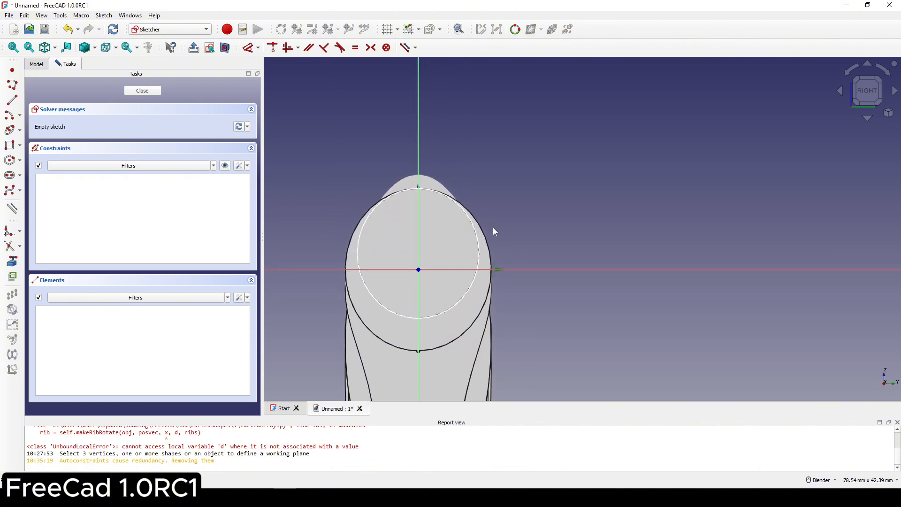
click(20, 130)
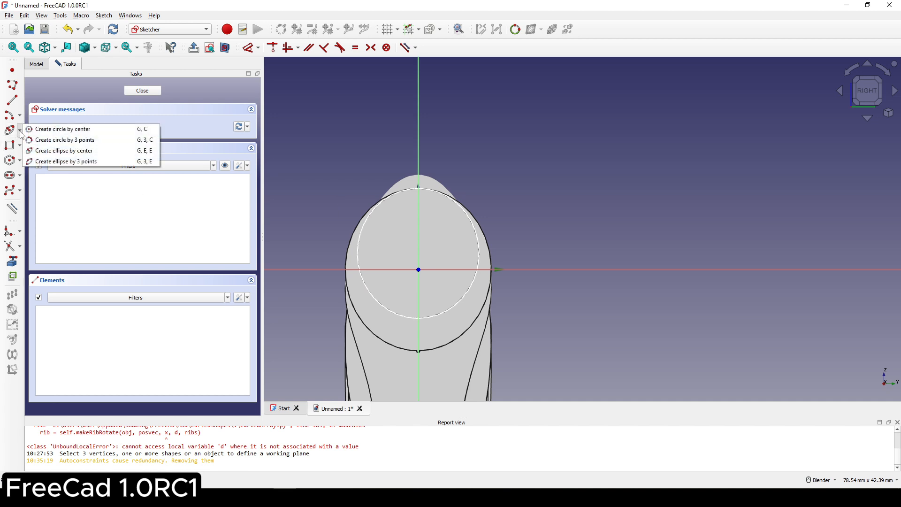
click(61, 129)
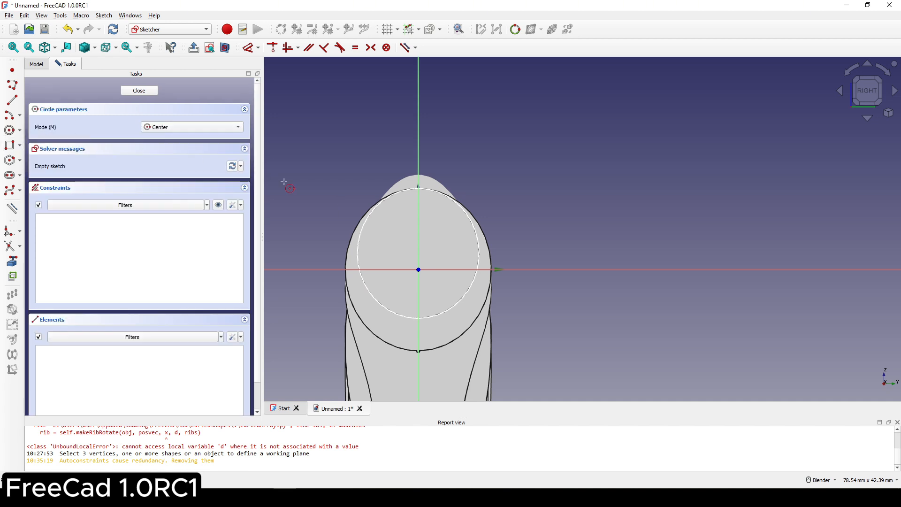
scroll(445, 223, up, 1)
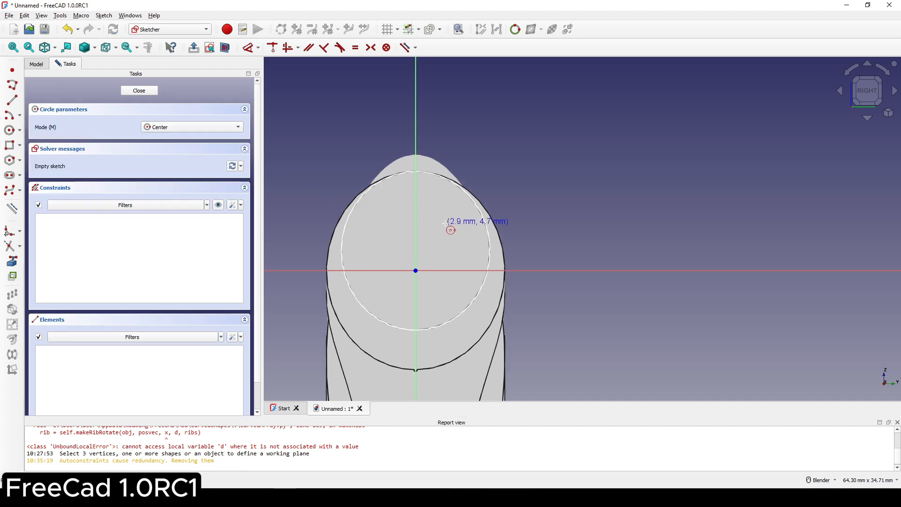
click(415, 270)
click(454, 212)
right_click(558, 215)
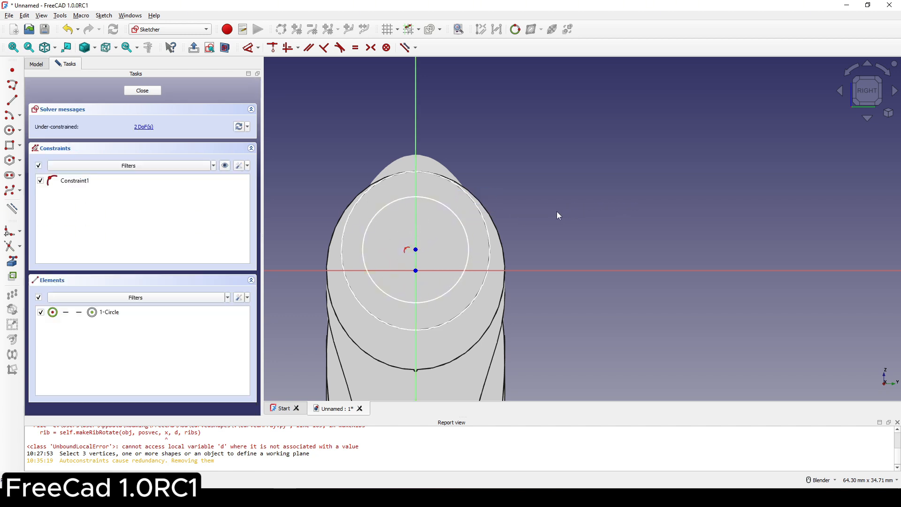
Dimension the circle's centre to 2 mm above the origin.
click(415, 250)
key(d)
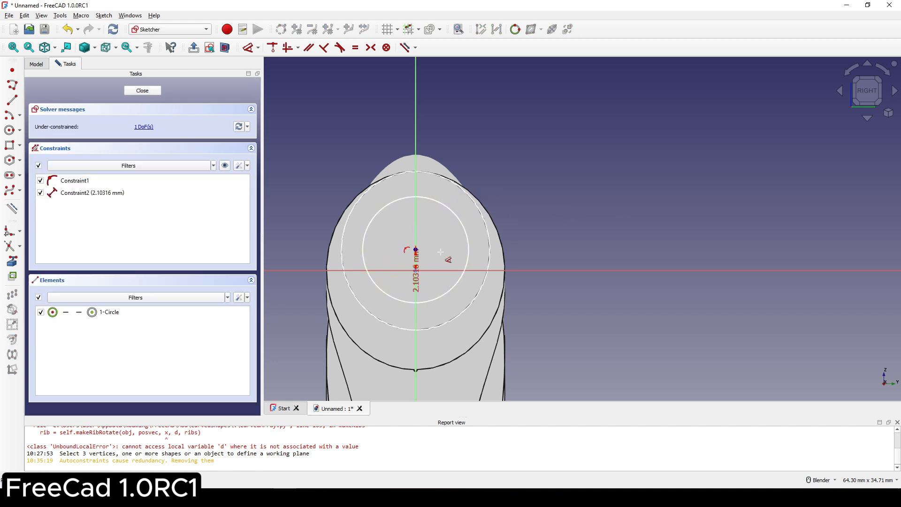
click(586, 179)
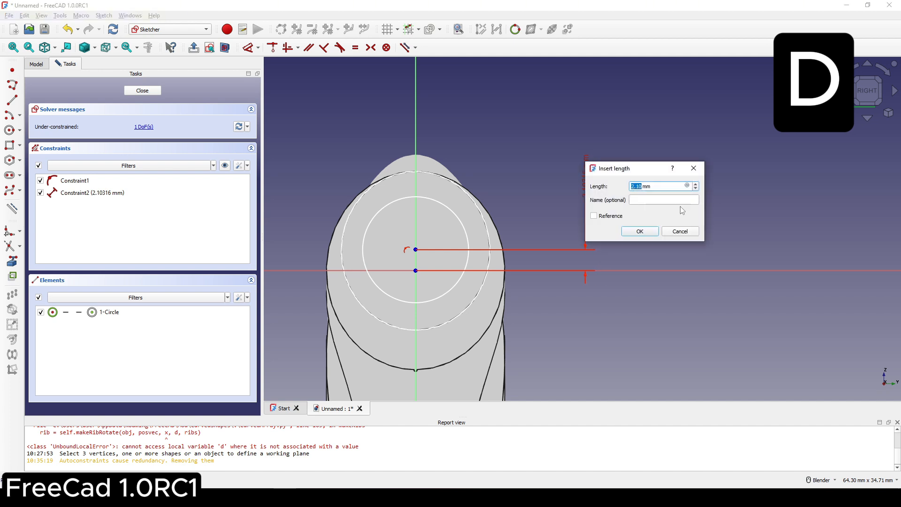
text(2)
click(648, 232)
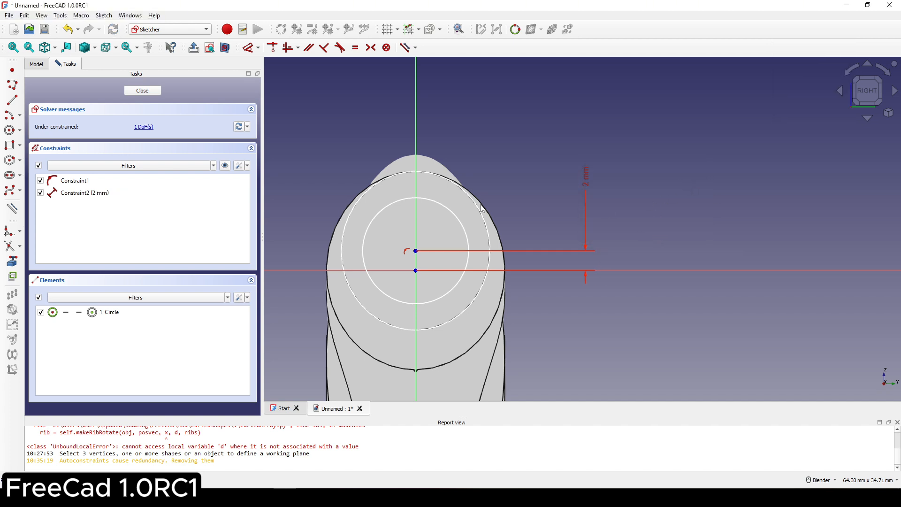
Dimension the circle's diameter to 10 mm.
click(461, 227)
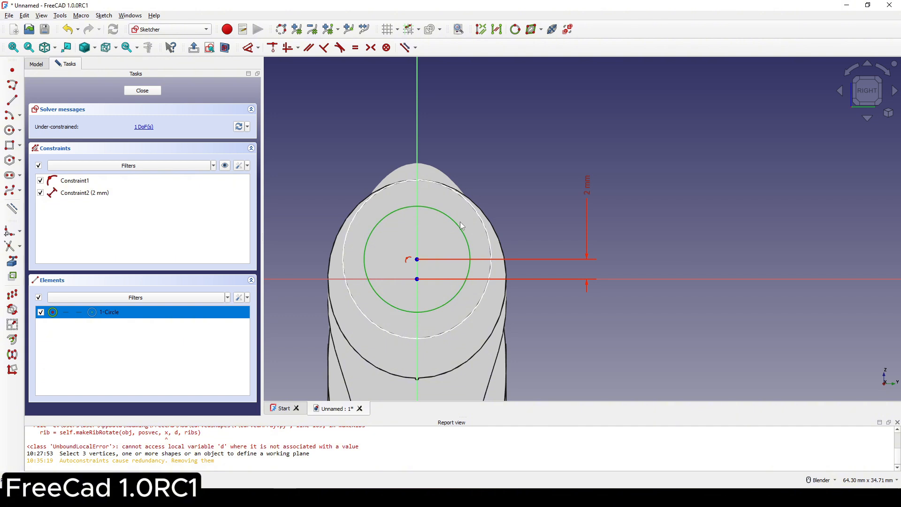
key(d)
click(540, 164)
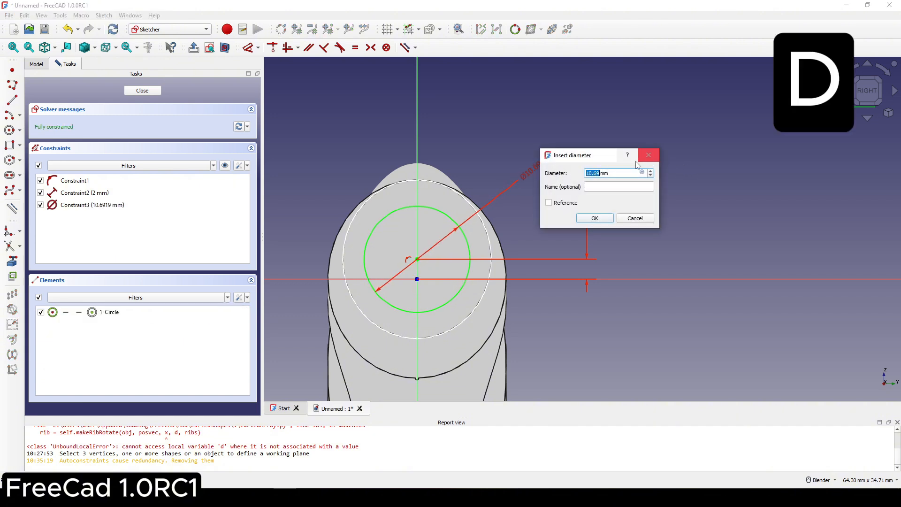
text(10)
click(605, 220)
right_click(649, 216)
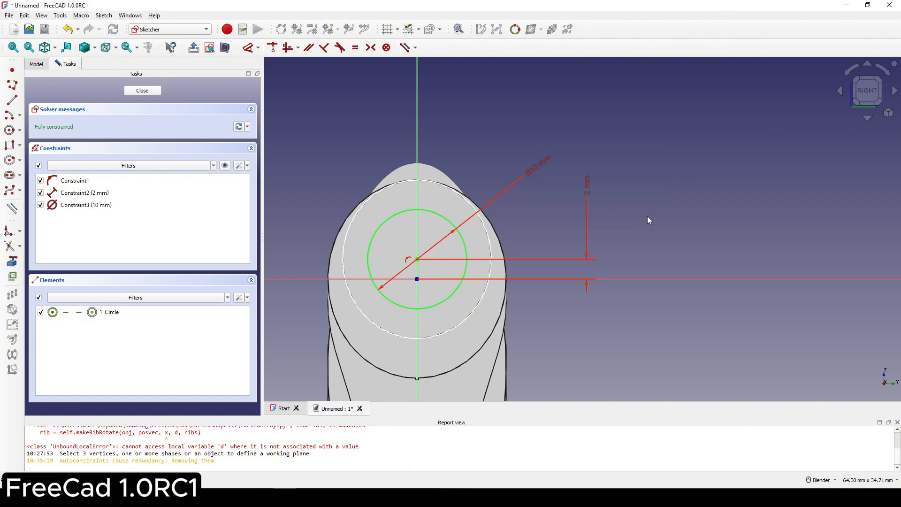
Offset the 10 mm circle by -1 mm to form the tube's concentric inner circle, and finish the sketch.
shift+middle_drag(610, 229, 588, 196)
scroll(588, 197, up, 1)
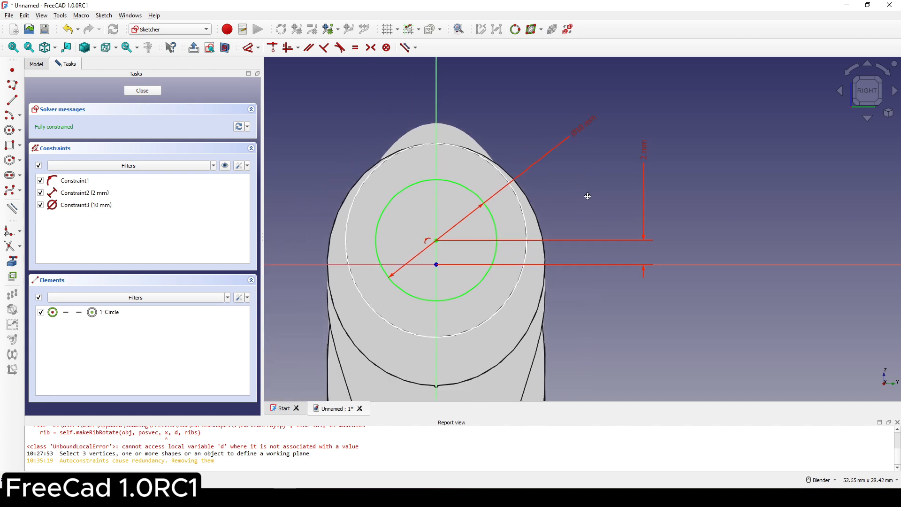
click(496, 222)
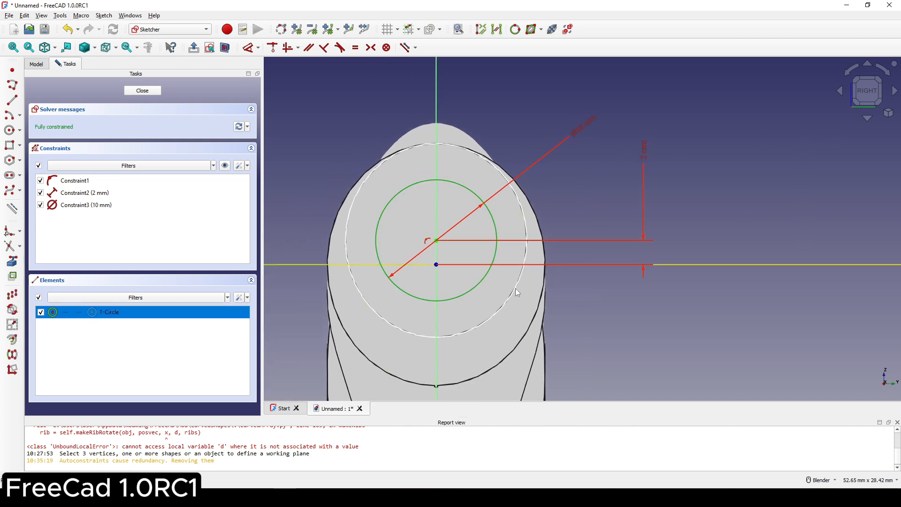
click(13, 340)
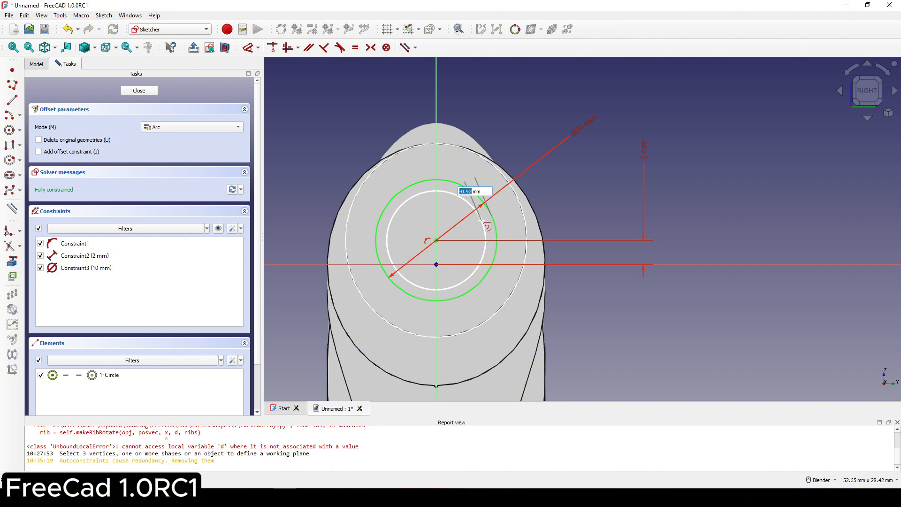
text(-1)
key(Return)
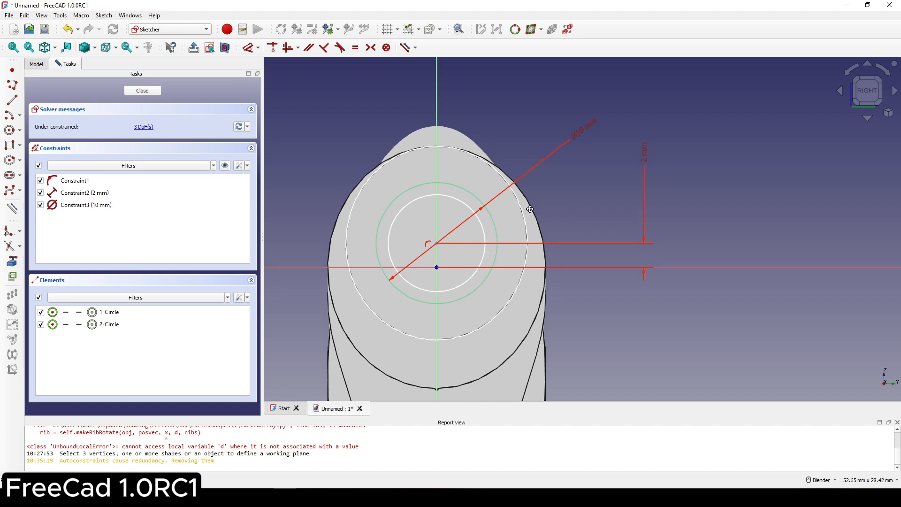
shift+middle_drag(529, 209, 531, 212)
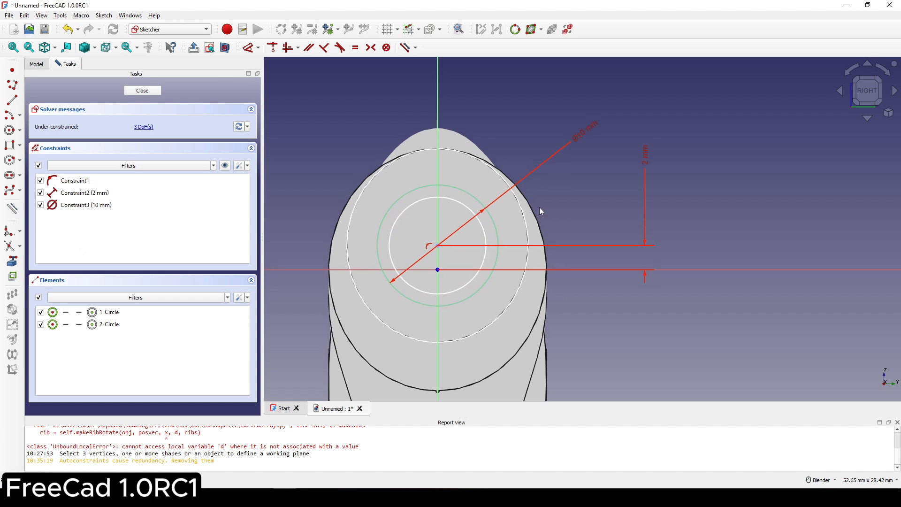
click(143, 90)
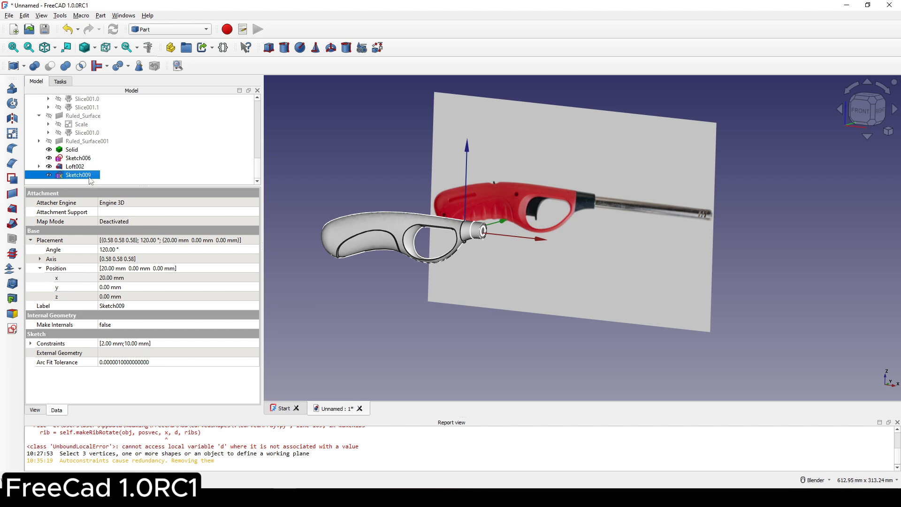
Extrude the tube sketch along its normal by 50 mm as a solid.
click(12, 88)
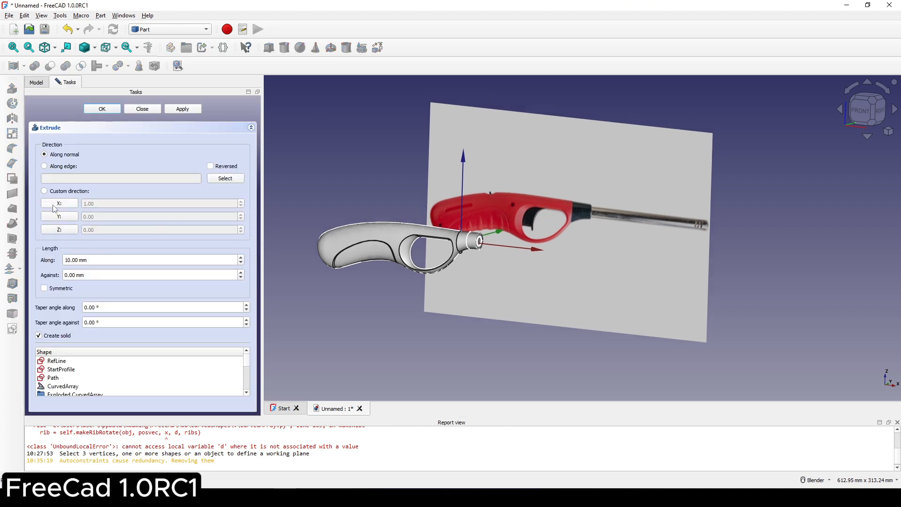
triple_click(93, 258)
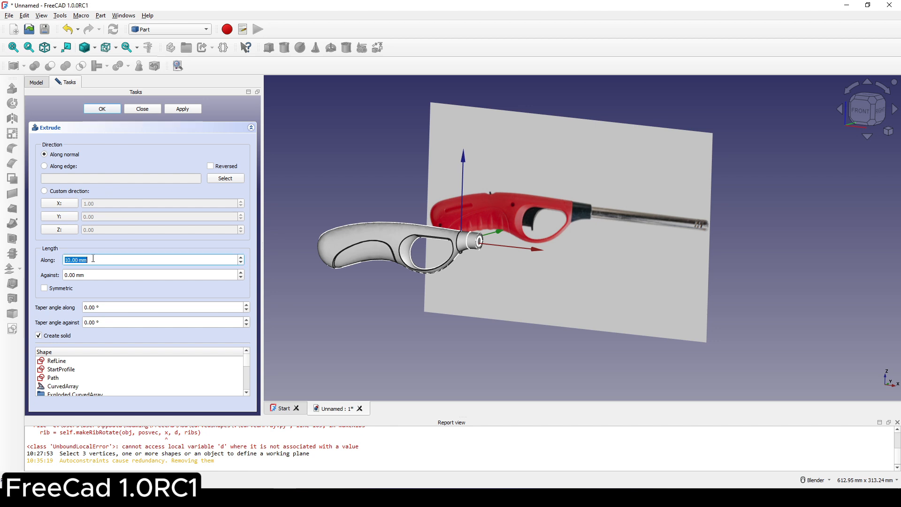
text(50)
click(114, 110)
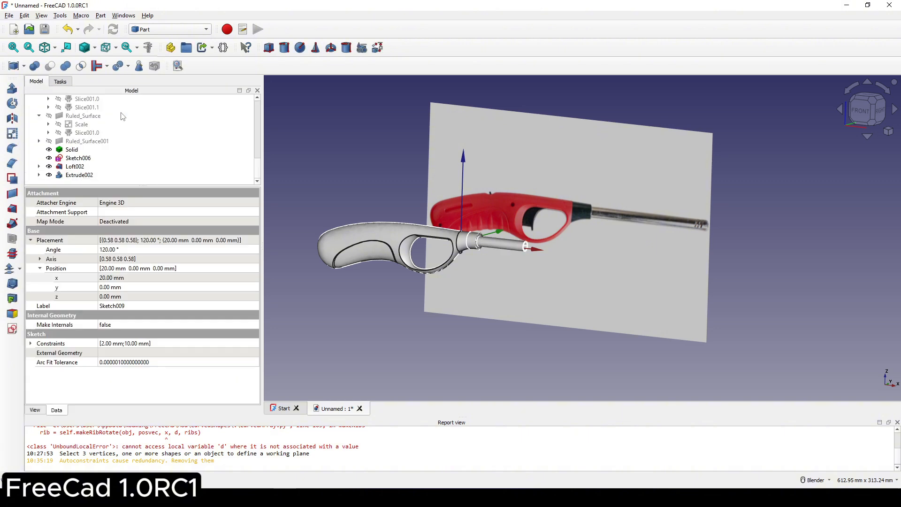
Set the tube extrusion's forward length to 125 mm, checking it from the front against the reference image.
click(862, 109)
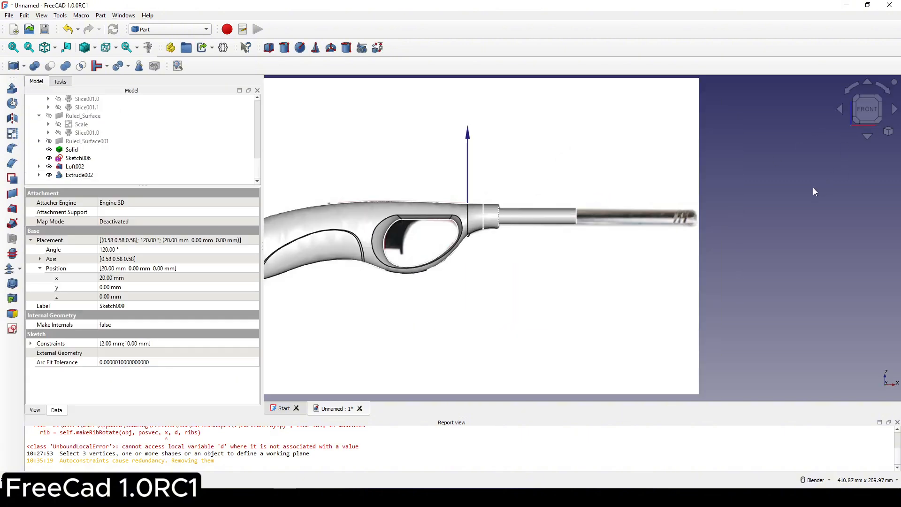
click(80, 177)
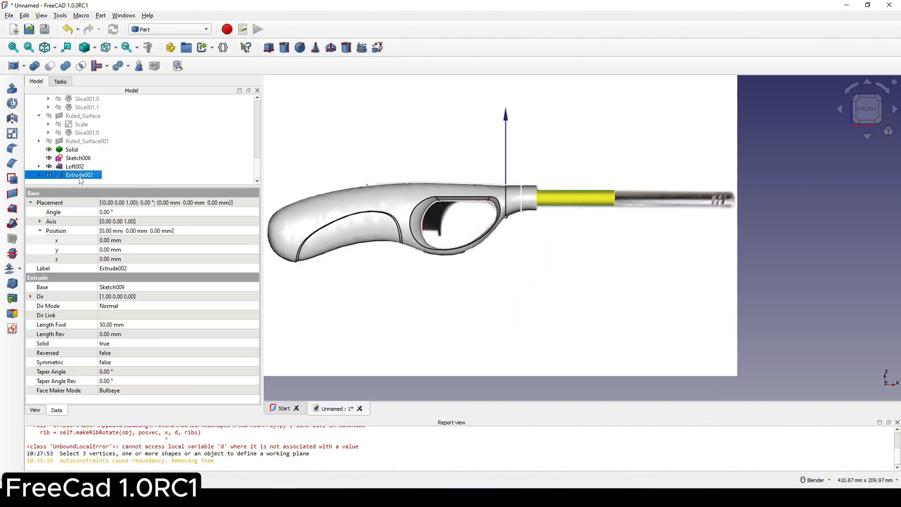
click(125, 324)
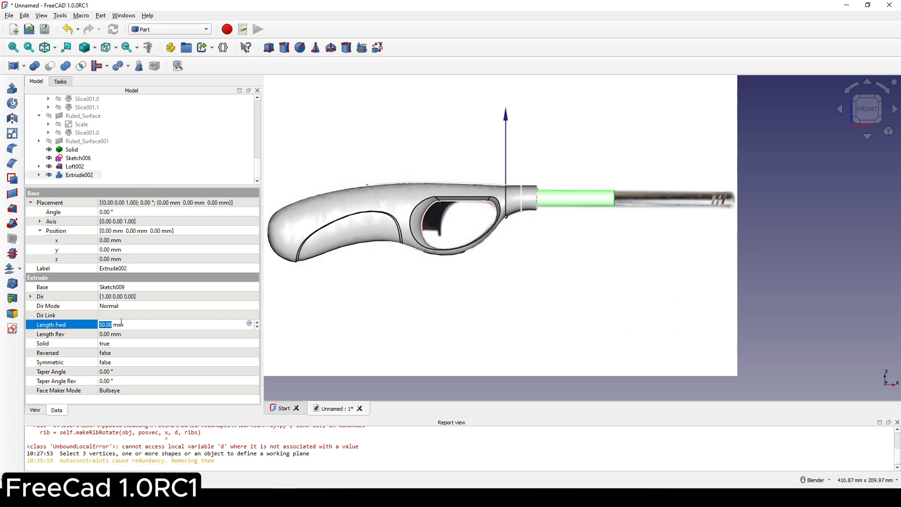
text(130)
click(83, 325)
click(118, 325)
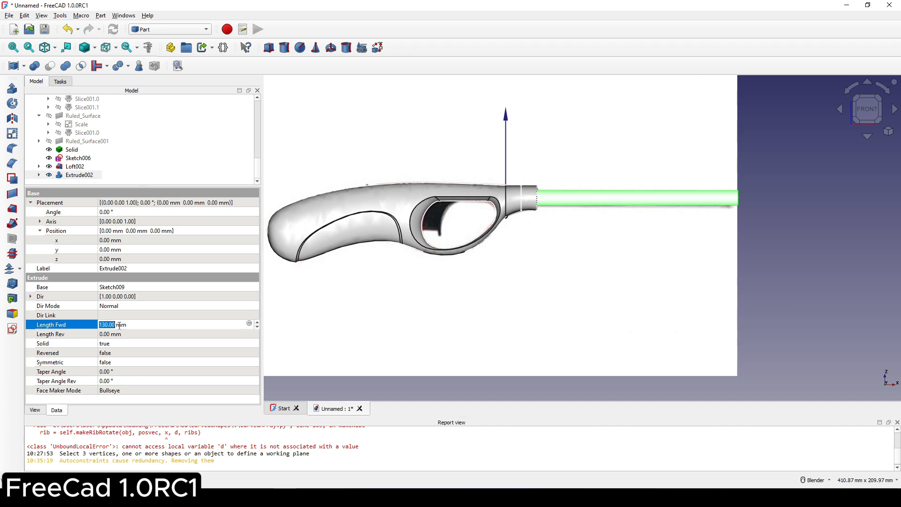
text(12)
key(Return)
click(119, 325)
text(125)
key(Return)
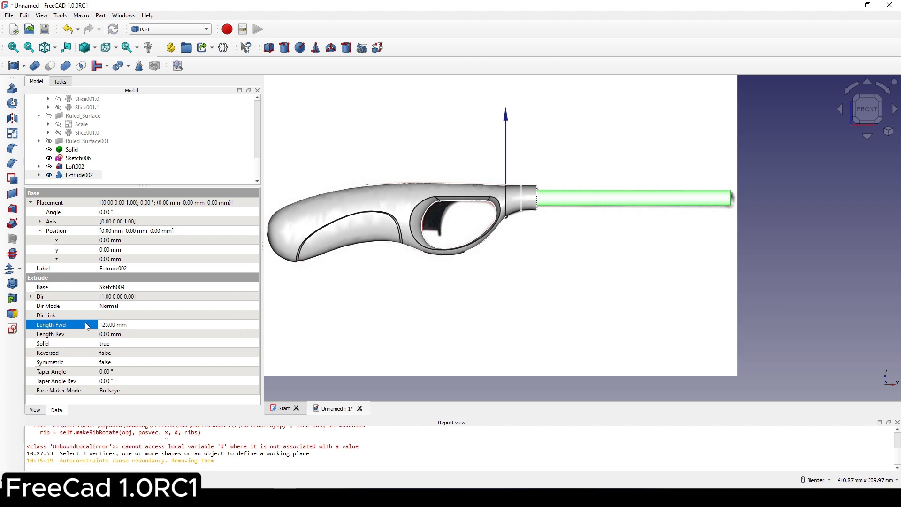
Examine the tube, collar and handle from an angled view alongside the reference image.
shift+middle_drag(494, 251, 506, 297)
scroll(513, 235, down, 2)
click(519, 340)
middle_drag(519, 340, 486, 317)
scroll(466, 311, up, 2)
shift+middle_drag(437, 300, 517, 316)
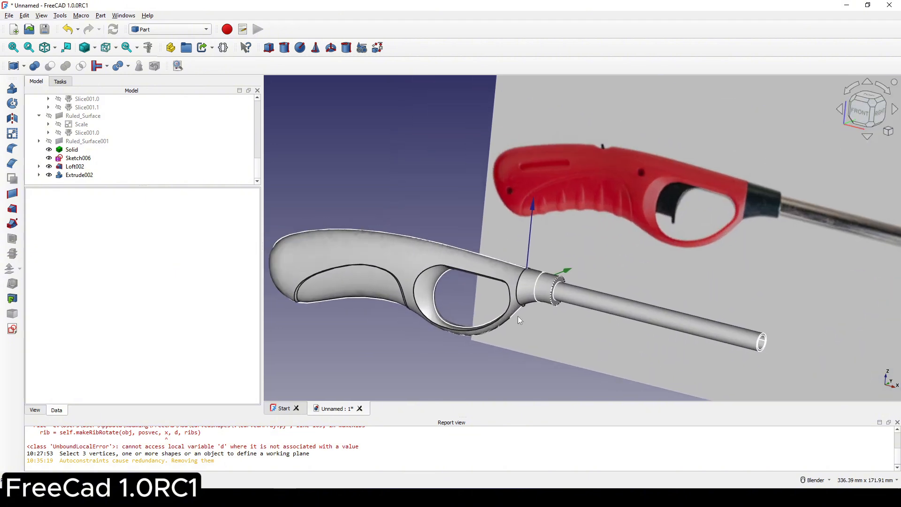
scroll(641, 280, up, 1)
shift+middle_drag(641, 280, 607, 286)
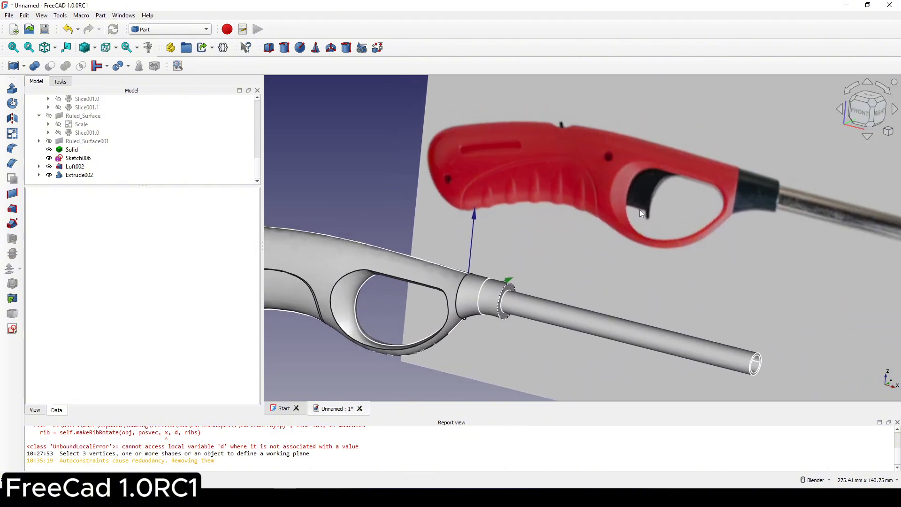
scroll(643, 215, down, 1)
shift+middle_drag(600, 235, 614, 220)
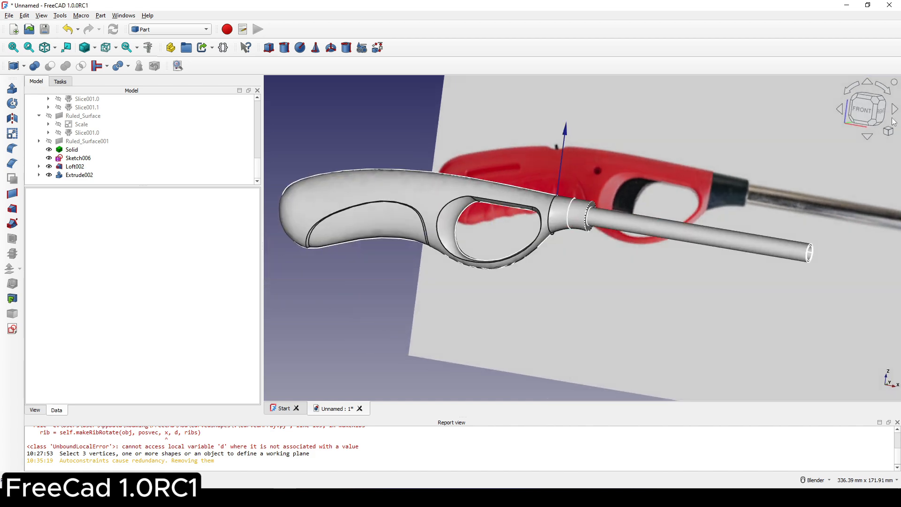
Create a new sketch on the XZ-plane with zero offset, viewed from the front at the trigger opening.
click(866, 117)
scroll(563, 225, up, 3)
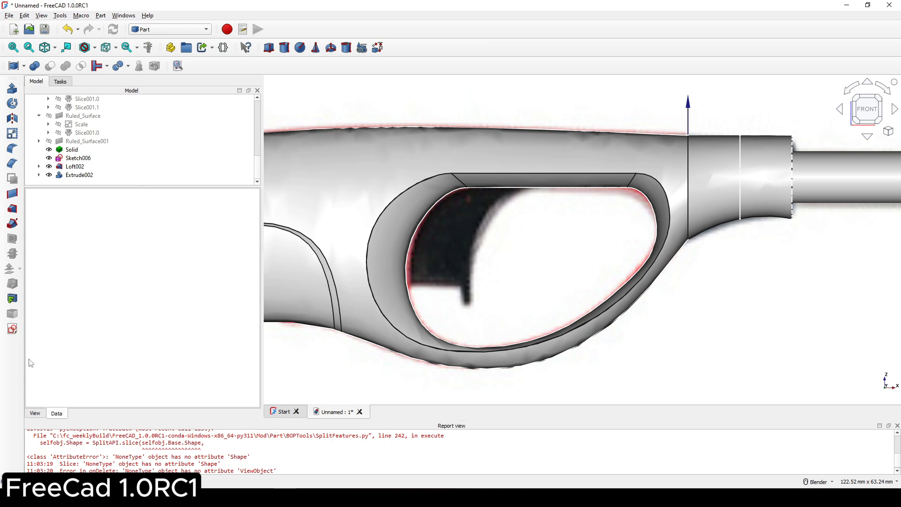
click(12, 329)
click(438, 238)
click(446, 289)
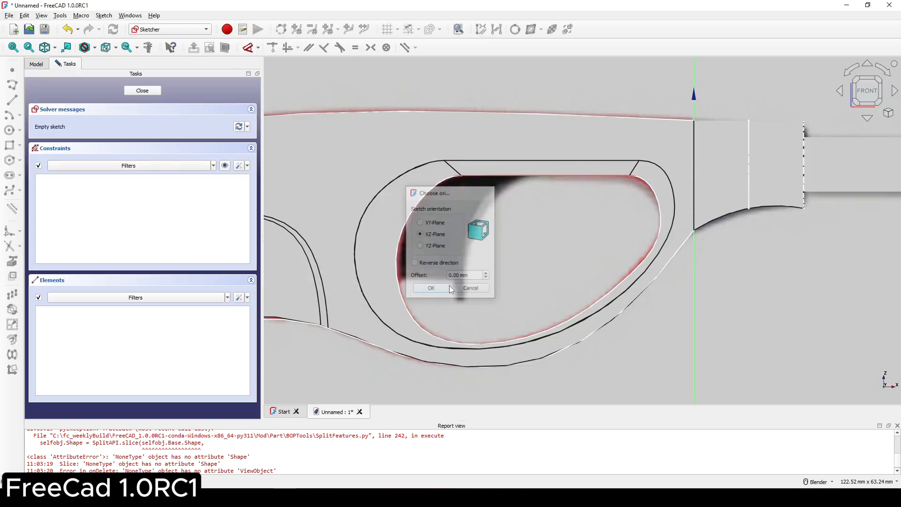
shift+middle_drag(518, 233, 513, 236)
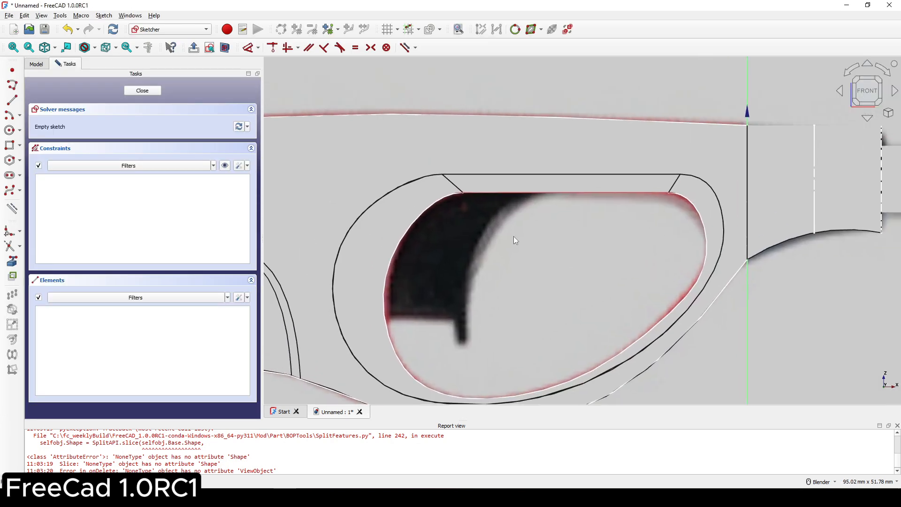
Switch the display style to Wireframe so the trigger in the reference image can be traced.
click(96, 51)
click(97, 83)
shift+middle_drag(544, 243, 529, 218)
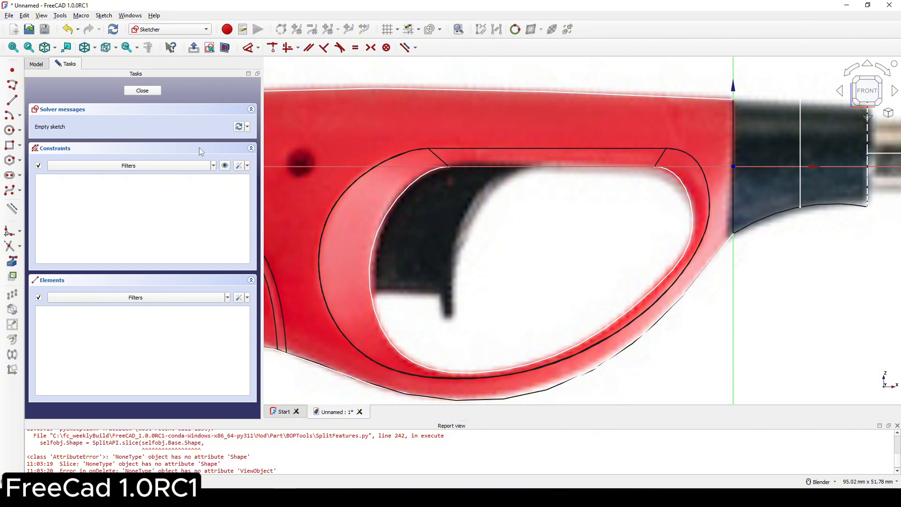
Sketch the trigger's connected horizontal bottom, vertical back and horizontal top lines, extending the back and top into the handle body.
click(433, 292)
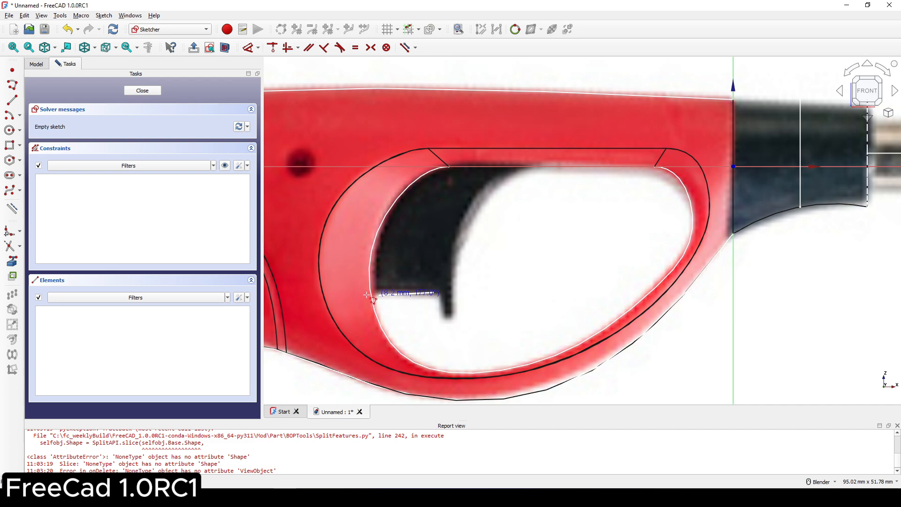
click(344, 292)
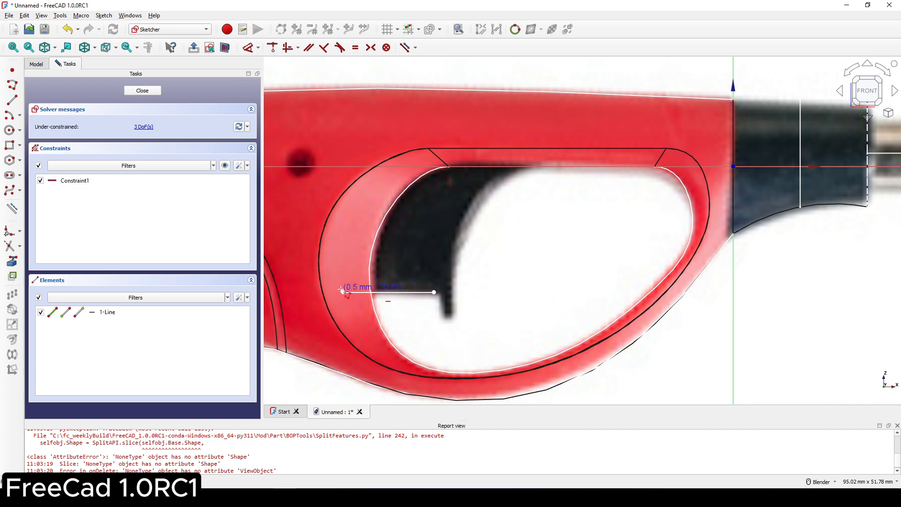
click(344, 147)
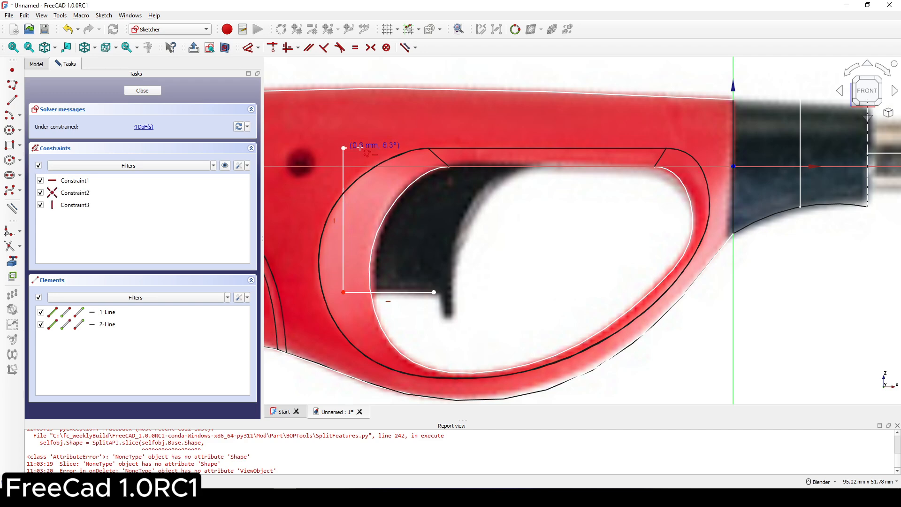
click(559, 148)
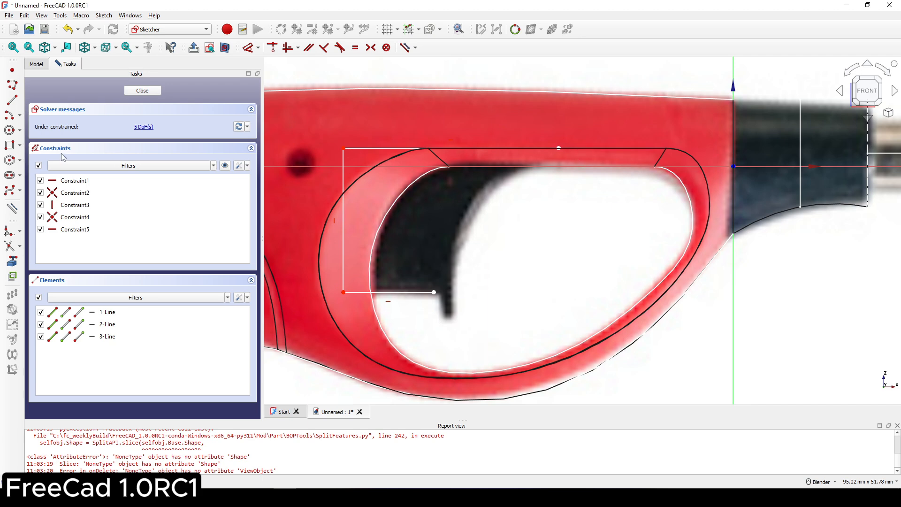
Sketch a three-point arc along the trigger's curved front, joining the bottom line's end to the top line's end at about (-25.6, 2.7) mm.
click(19, 115)
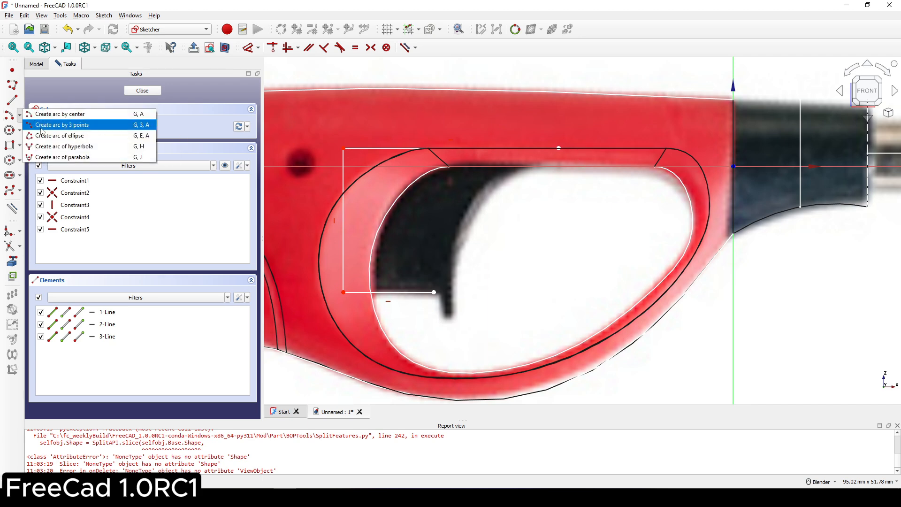
click(61, 125)
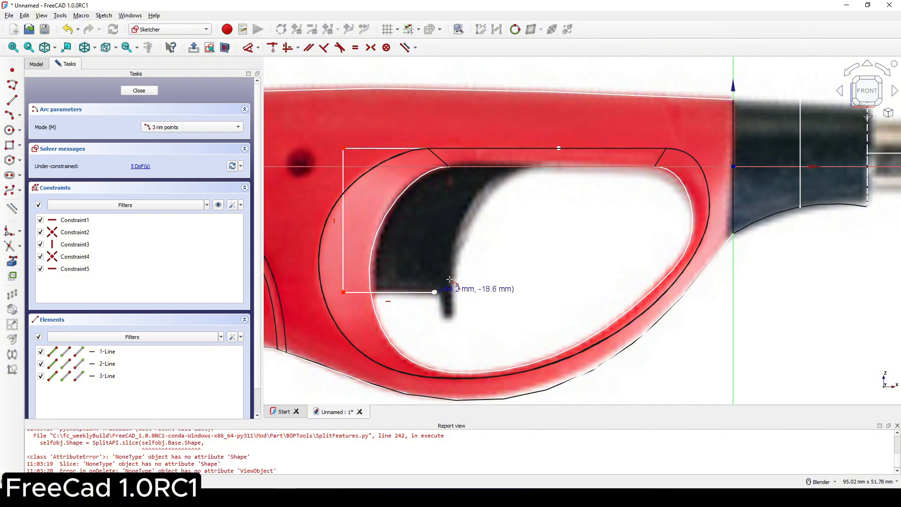
click(434, 292)
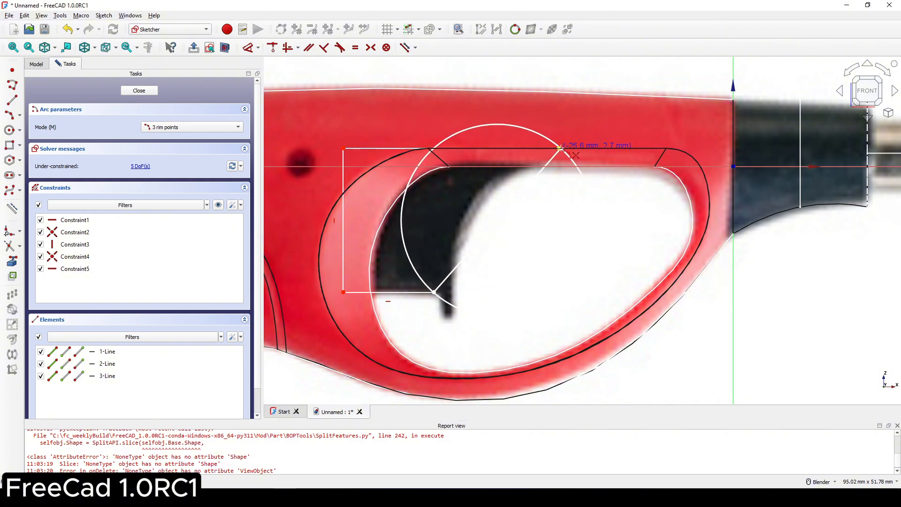
click(560, 148)
click(487, 194)
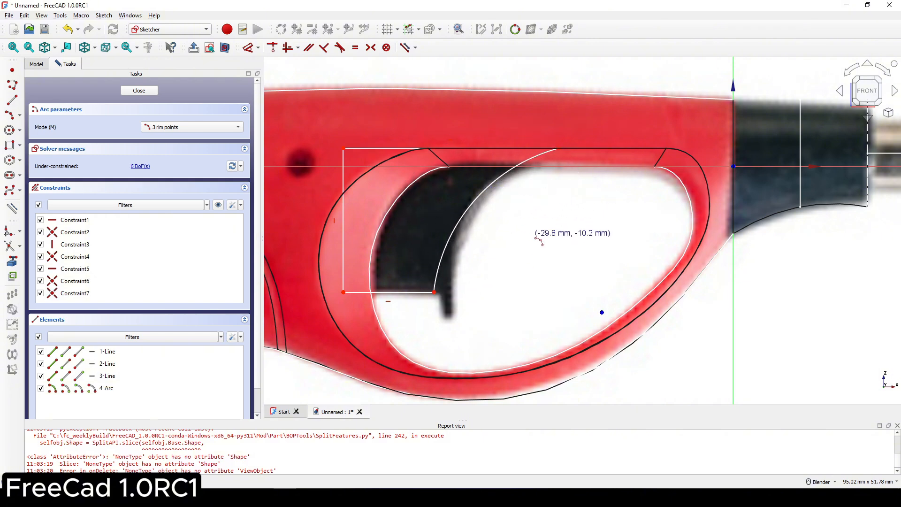
right_click(534, 235)
Adjust the arc's lower and upper endpoints to follow the trigger's front edge in the image, and finish the sketch.
drag(435, 292, 441, 294)
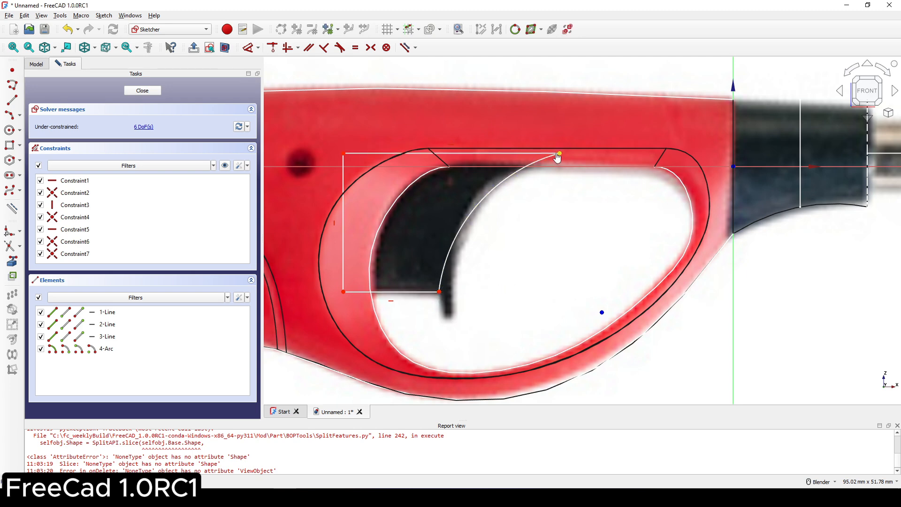
drag(558, 155, 539, 153)
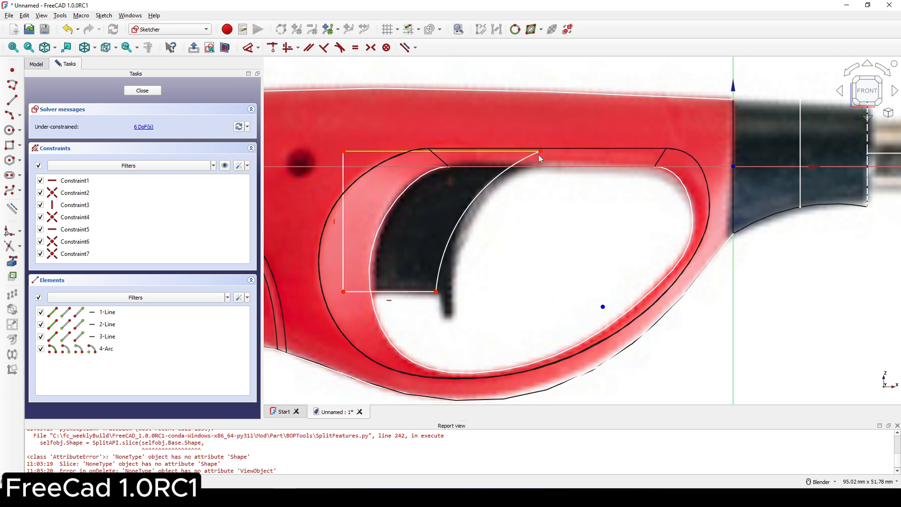
shift+middle_drag(542, 228, 535, 240)
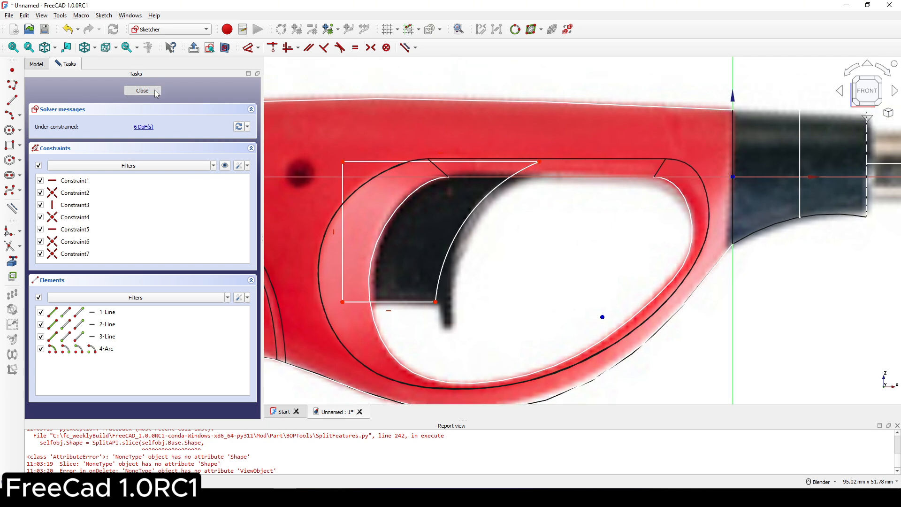
click(142, 90)
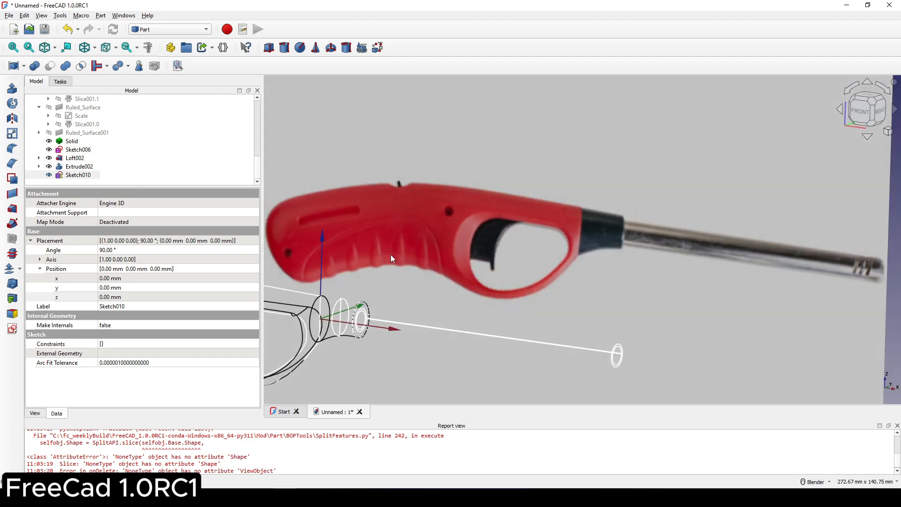
Switch the display style to Flat lines so the model shows shaded with its edges.
click(97, 50)
click(100, 116)
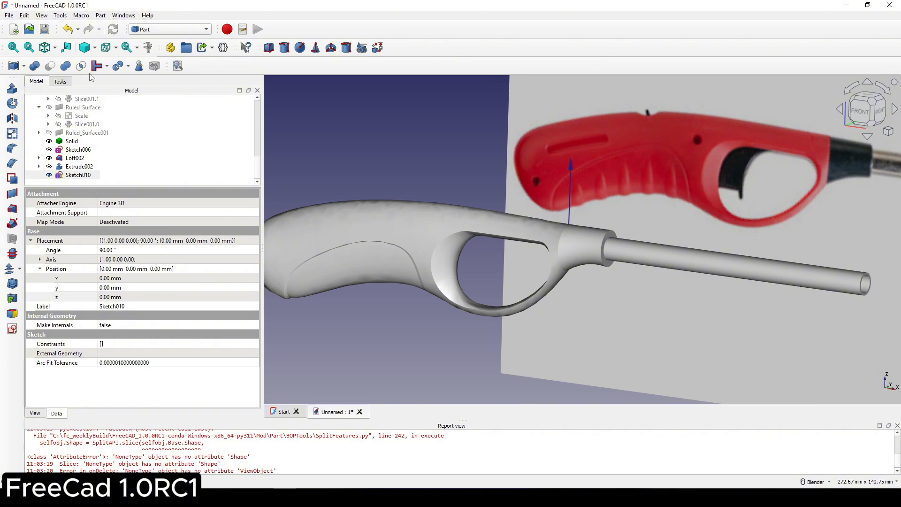
click(95, 49)
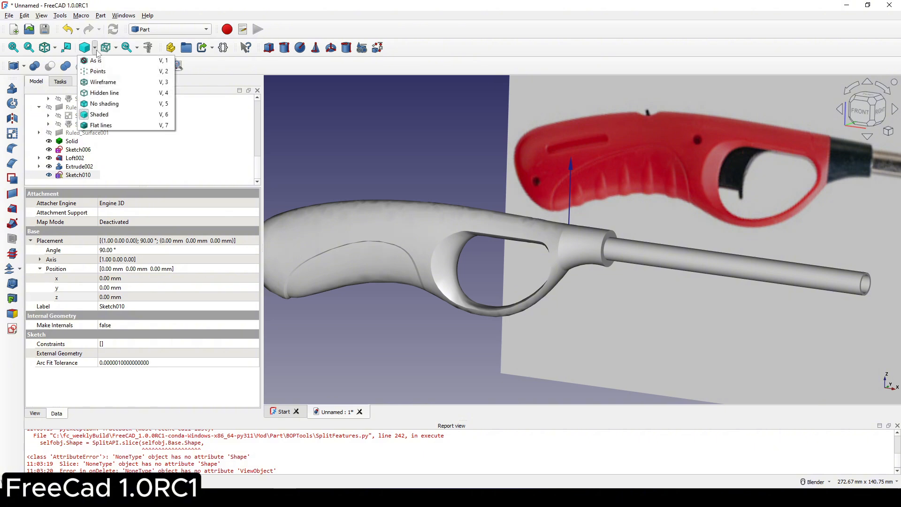
click(101, 126)
middle_drag(489, 210, 469, 215)
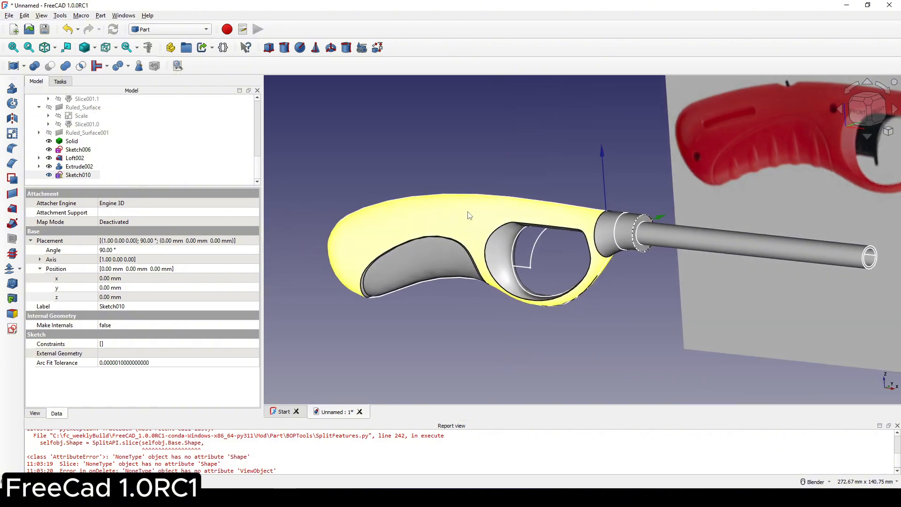
Extrude the traced trigger profile symmetrically along its normal by 1 mm as a solid.
click(78, 176)
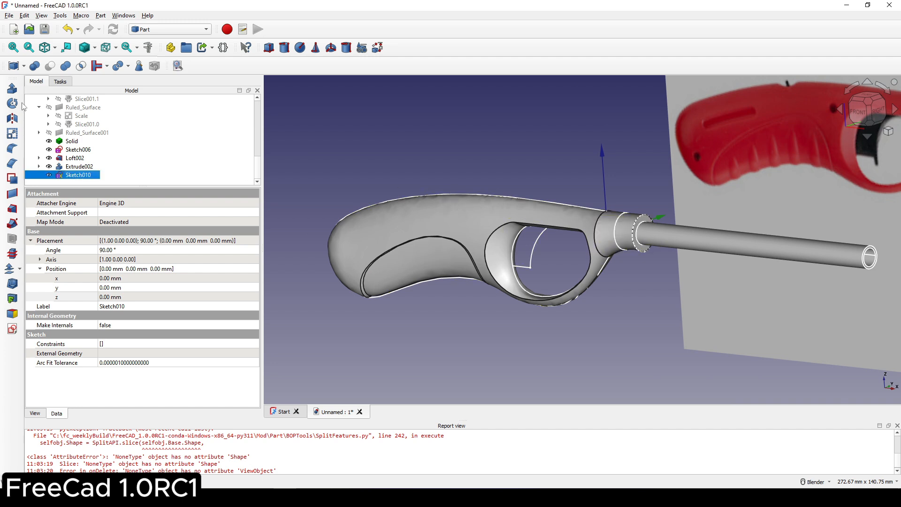
click(12, 88)
drag(87, 260, 46, 261)
text(1)
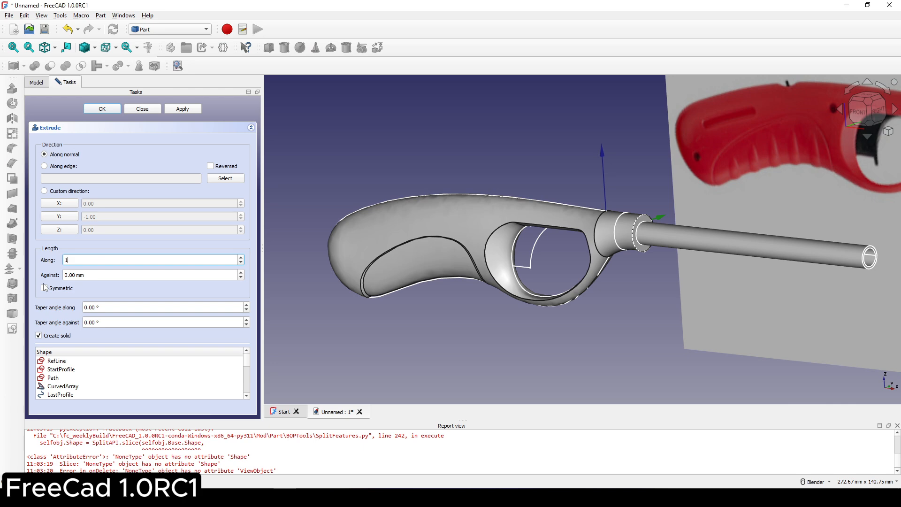
click(44, 288)
click(102, 109)
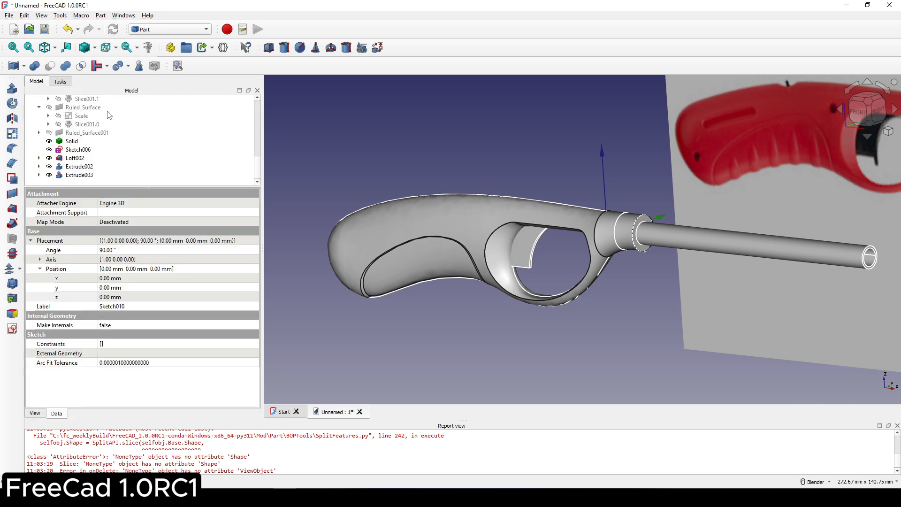
Create a new sketch on the XZ-Plane for the curved finger plate at the trigger's front.
scroll(596, 249, up, 3)
scroll(574, 260, down, 5)
shift+middle_drag(574, 261, 563, 267)
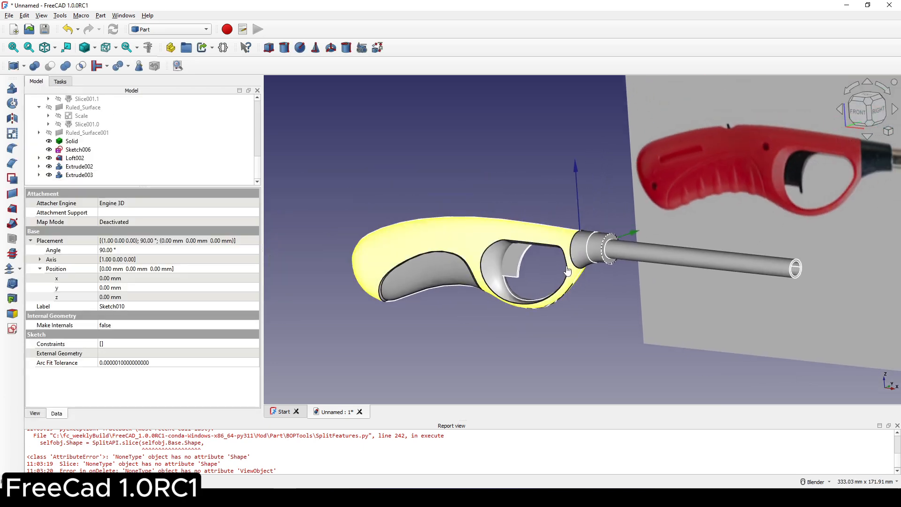
mouse_move(512, 281)
middle_down()
mouse_move(442, 284)
mouse_move(495, 281)
mouse_move(454, 305)
mouse_move(517, 289)
mouse_move(612, 286)
middle_up()
scroll(495, 281, up, 2)
click(520, 289)
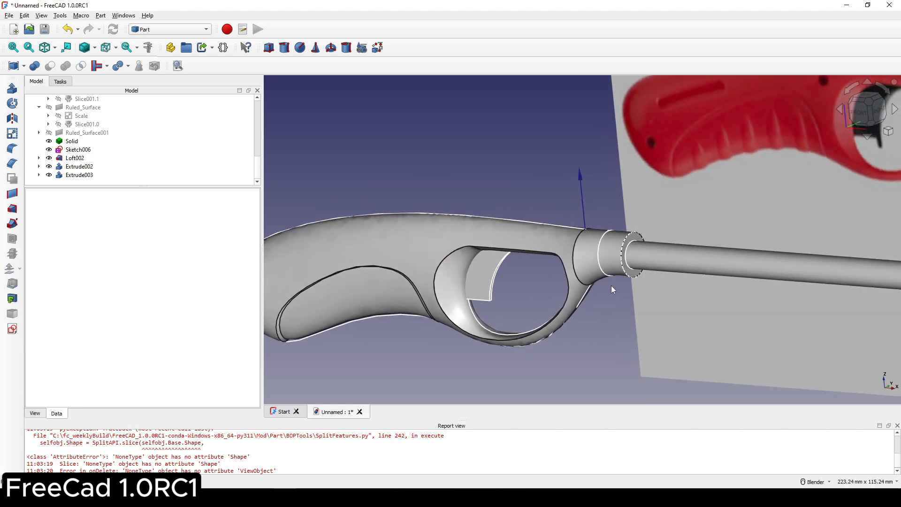
click(12, 328)
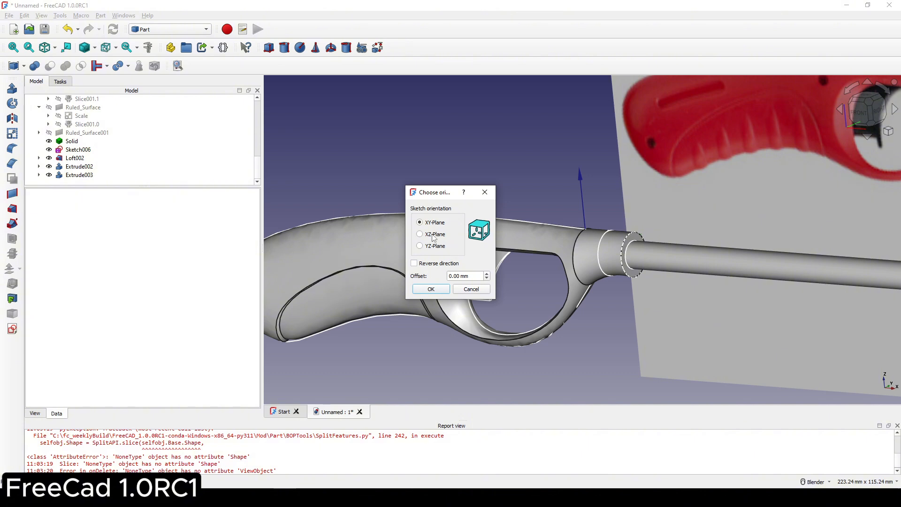
click(433, 235)
click(439, 290)
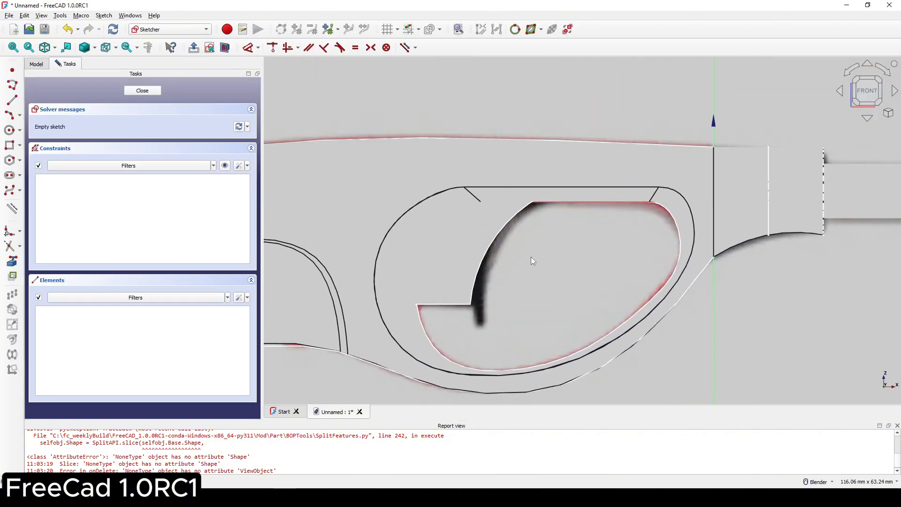
Turn on the sketch section view and project the extruded trigger's curved front edge as external geometry.
shift+middle_drag(527, 256, 541, 252)
scroll(410, 291, down, 3)
scroll(496, 237, up, 2)
shift+middle_drag(497, 228, 498, 225)
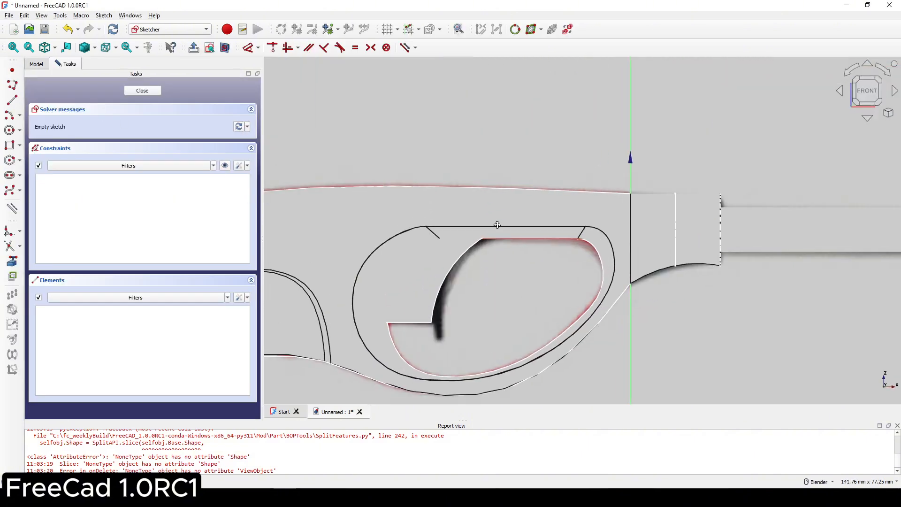
scroll(497, 225, up, 2)
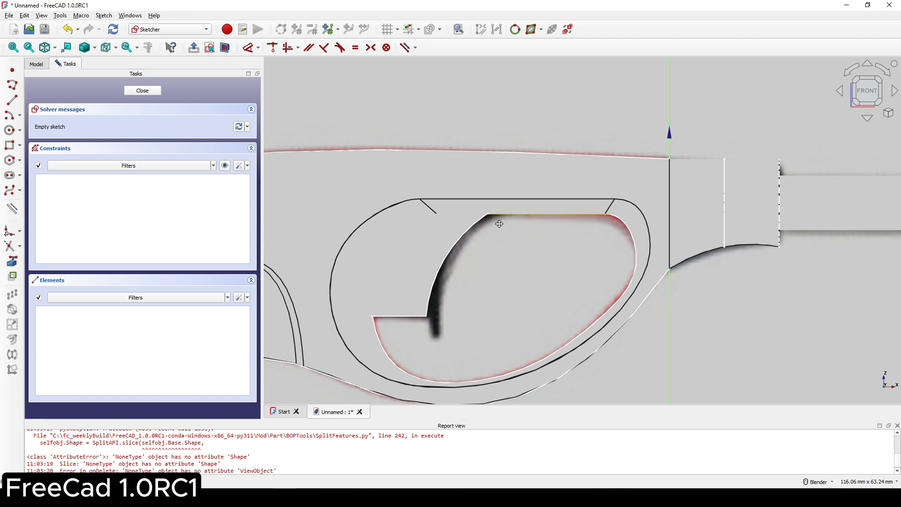
click(226, 48)
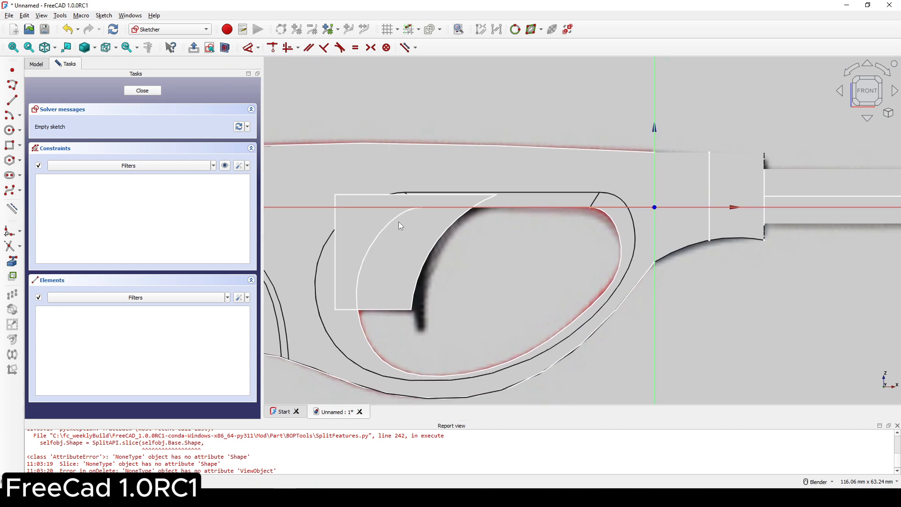
click(15, 264)
click(427, 258)
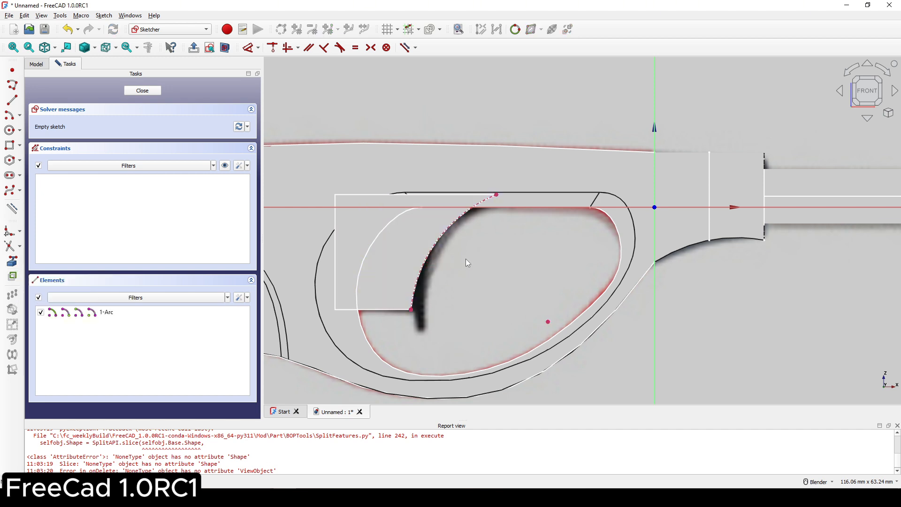
Sketch a centre arc of about 24 mm radius along the trigger's front, centred on the projected arc's centre and extending past both its ends.
shift+middle_drag(482, 256, 475, 237)
click(9, 114)
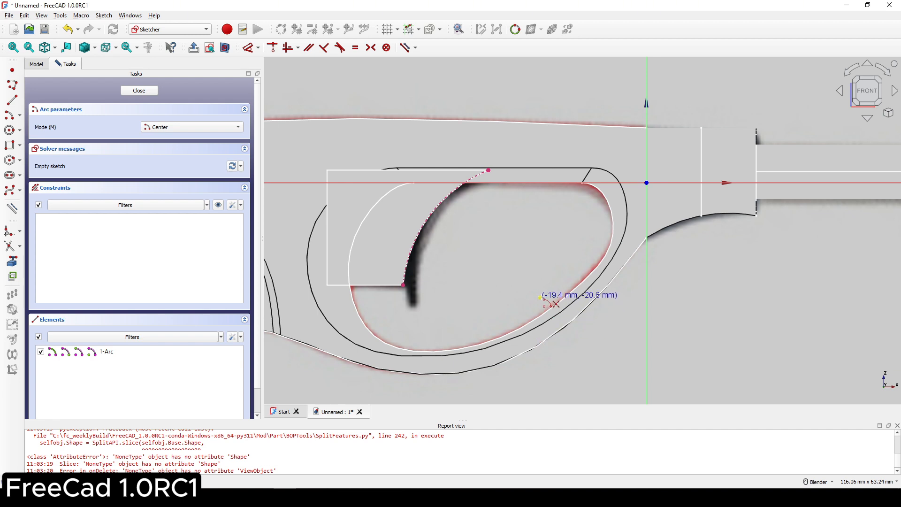
click(540, 297)
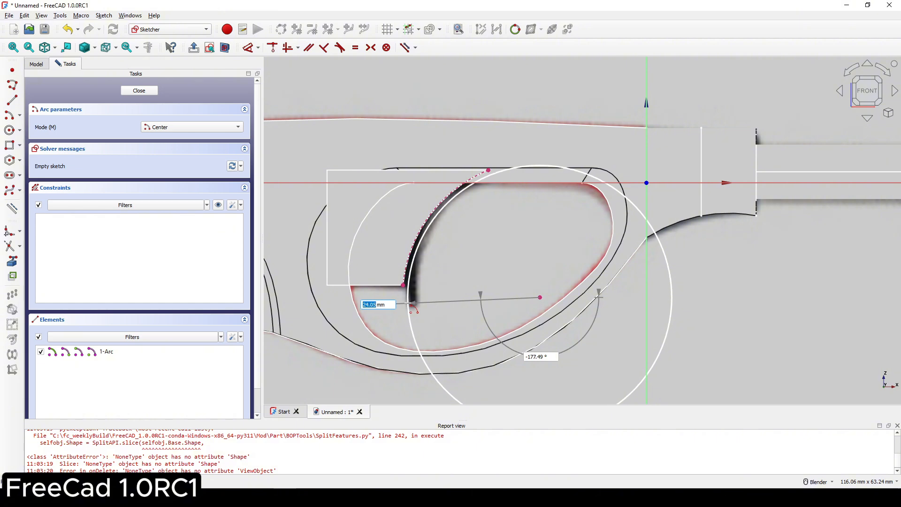
click(435, 302)
click(502, 172)
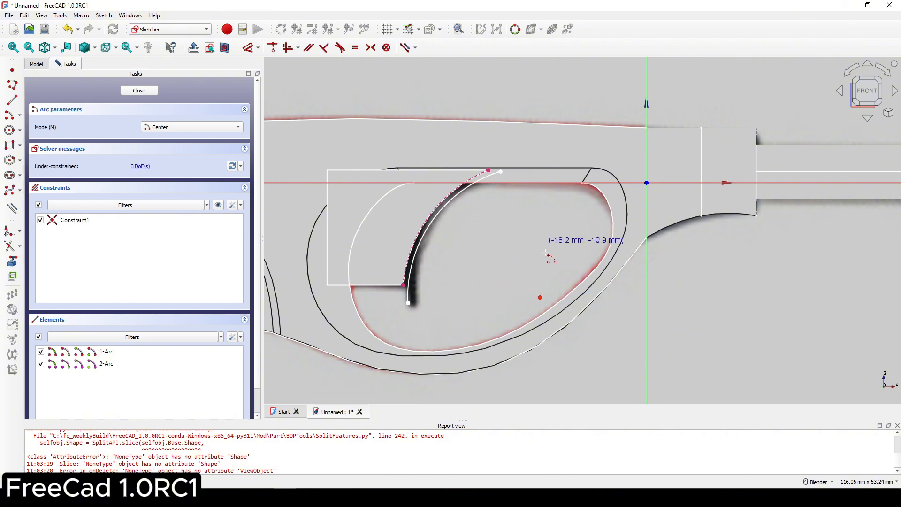
Sketch a second, smaller arc around the same centre, spanning the first one, and leave the arc command.
click(540, 297)
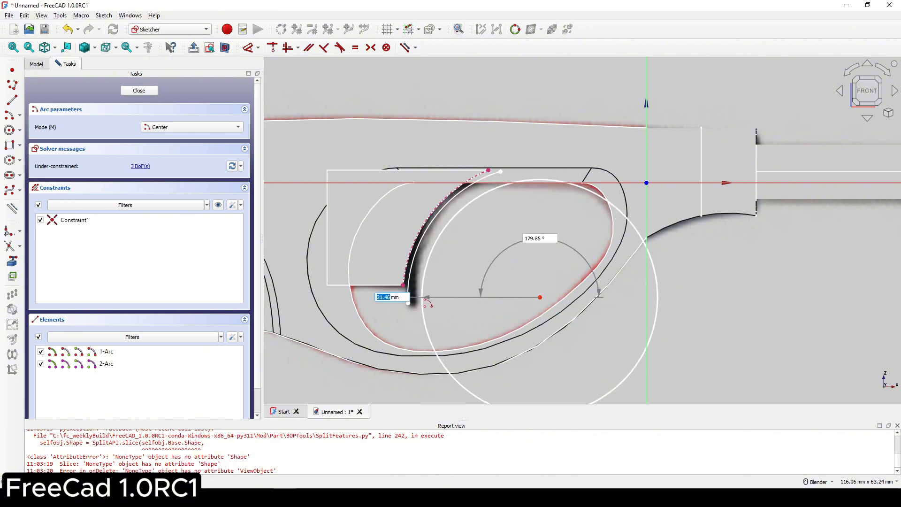
click(444, 300)
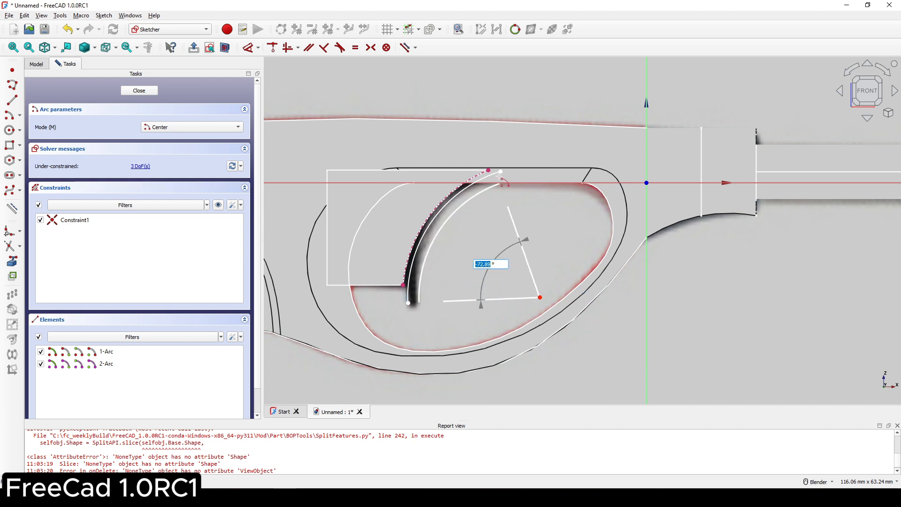
click(513, 180)
right_click(479, 250)
Constrain the outer arc's radius equal to the projected front edge of the trigger.
scroll(458, 252, up, 2)
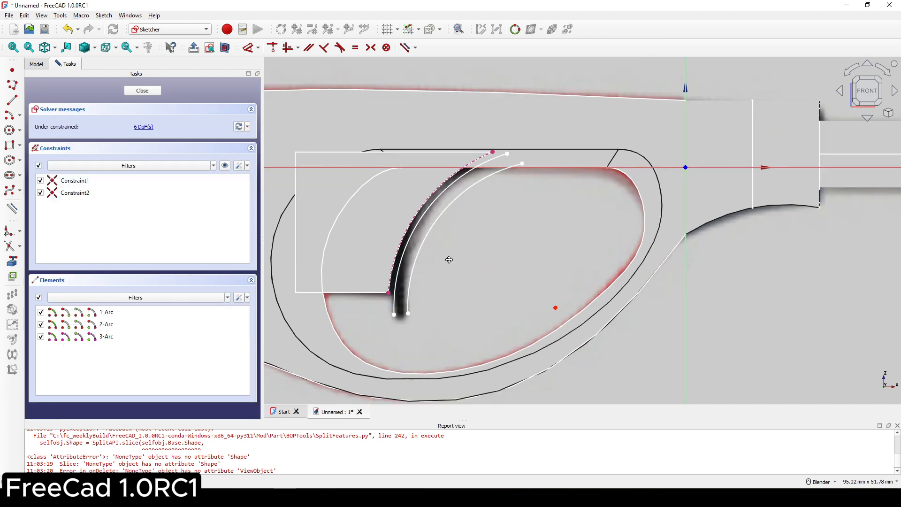
click(406, 255)
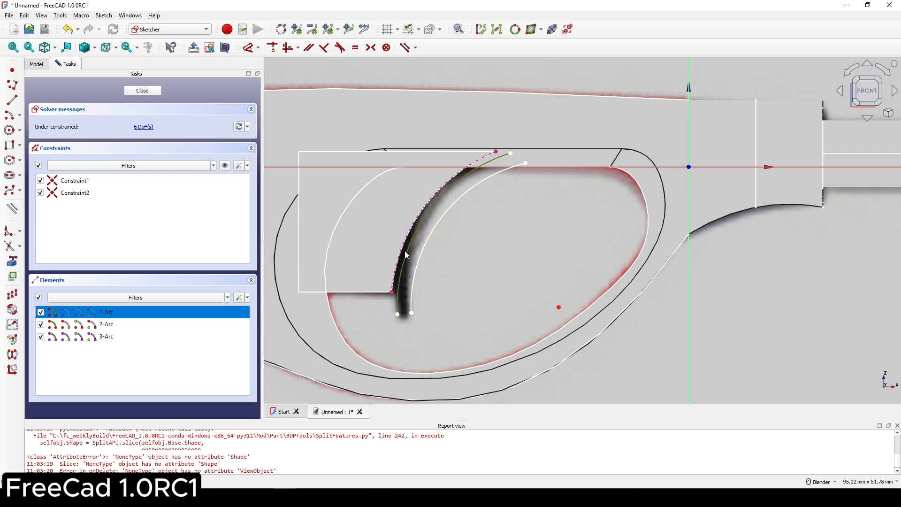
key(e)
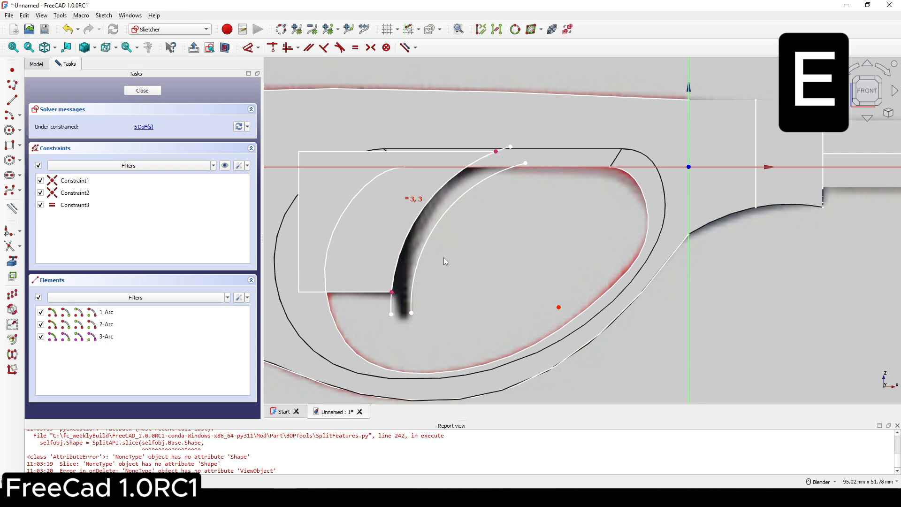
Align the two arcs' lower endpoints horizontally and move the inner one to about (-42.1, -22.3) mm at the trigger's tip.
shift+middle_drag(514, 235, 502, 251)
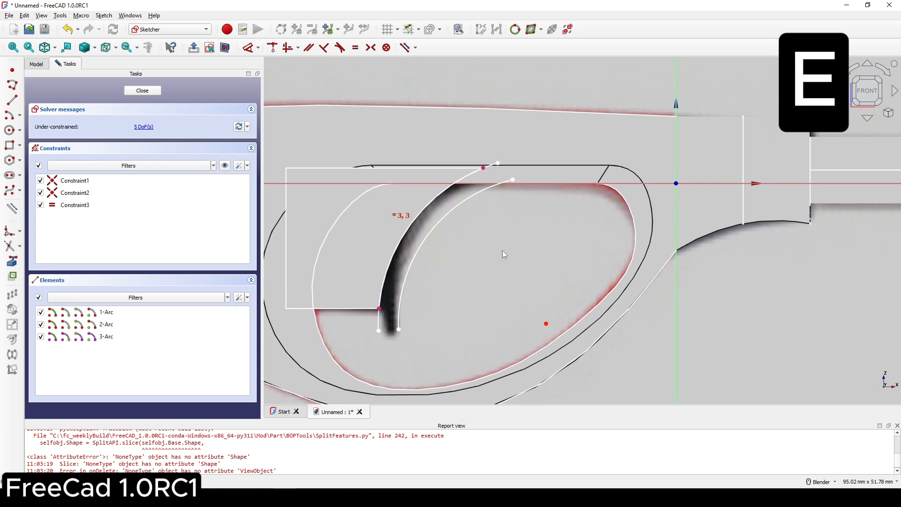
click(399, 330)
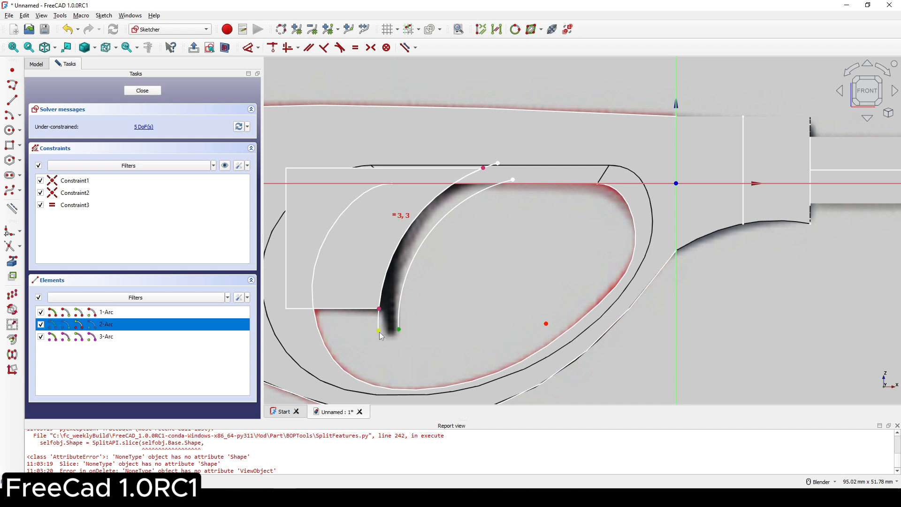
click(379, 331)
key(h)
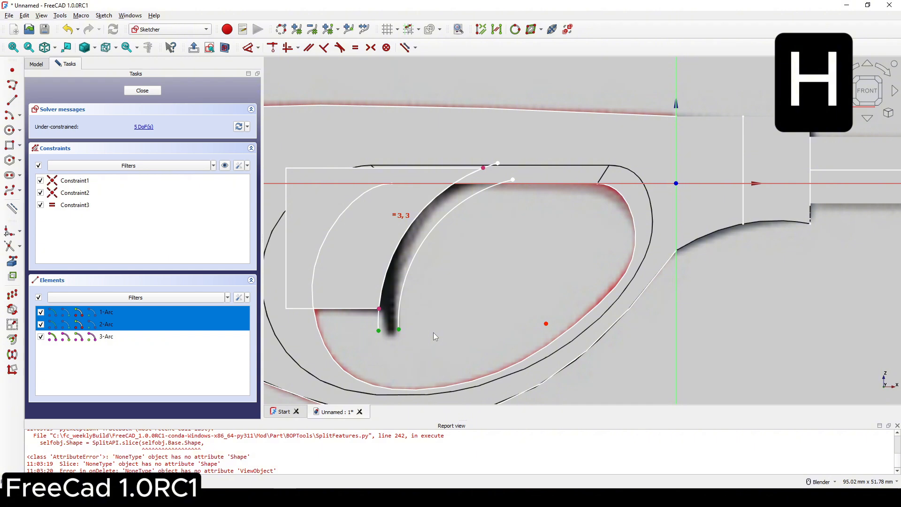
scroll(407, 333, up, 1)
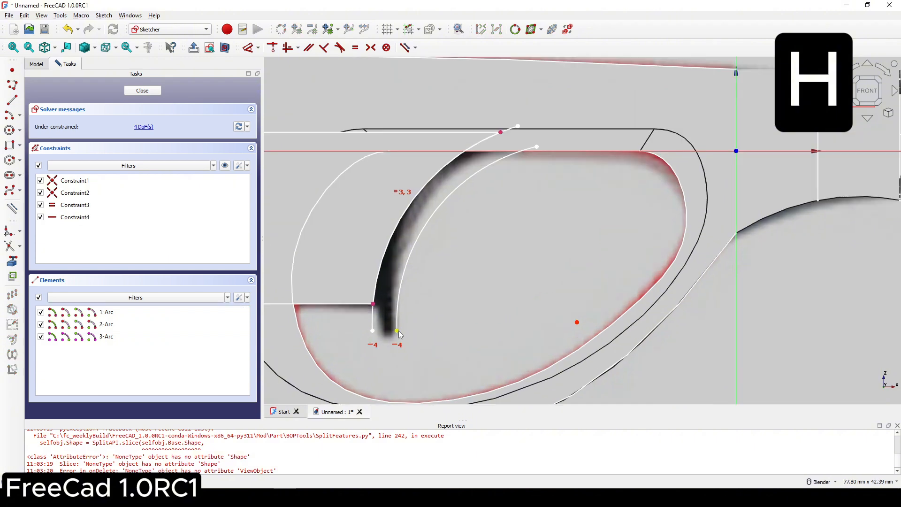
drag(398, 331, 392, 339)
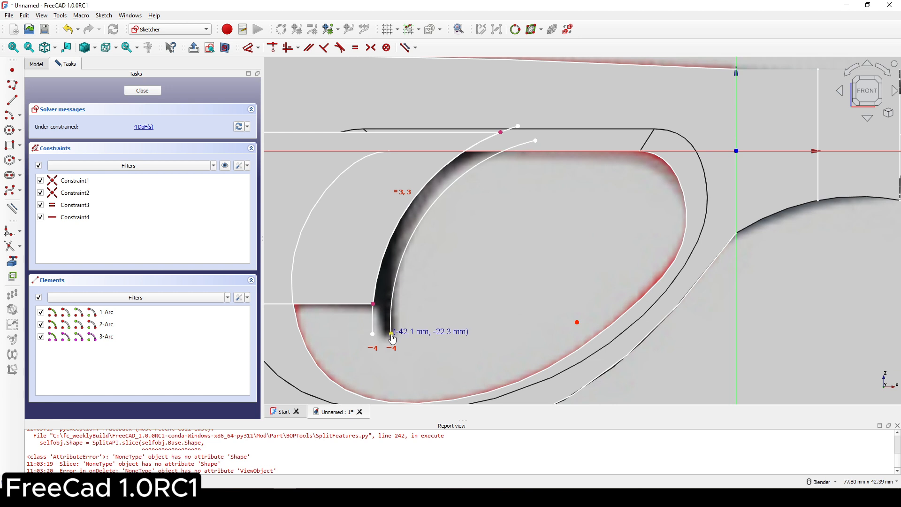
mouse_move(518, 210)
shift+middle_down()
mouse_move(505, 236)
mouse_move(519, 230)
shift+middle_up()
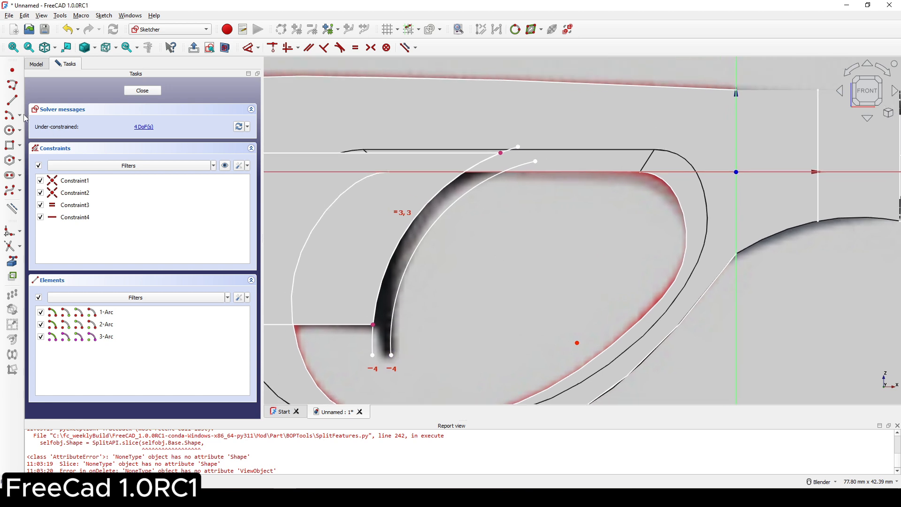
Close the curved profile with one line joining the arcs' lower endpoints and another joining their upper endpoints.
click(12, 100)
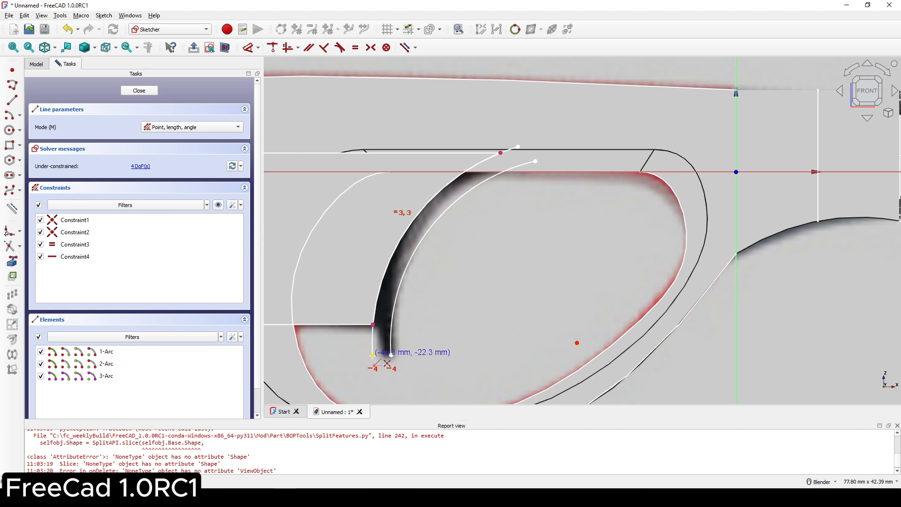
click(372, 355)
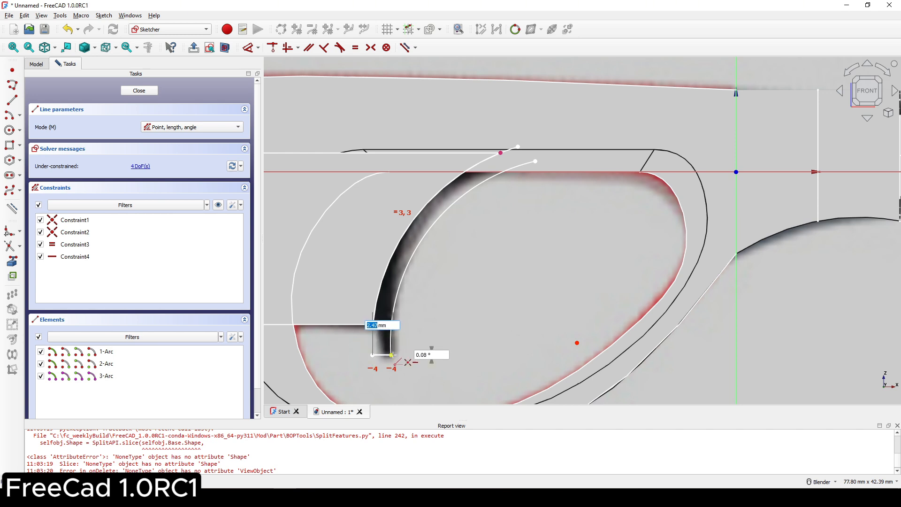
click(391, 355)
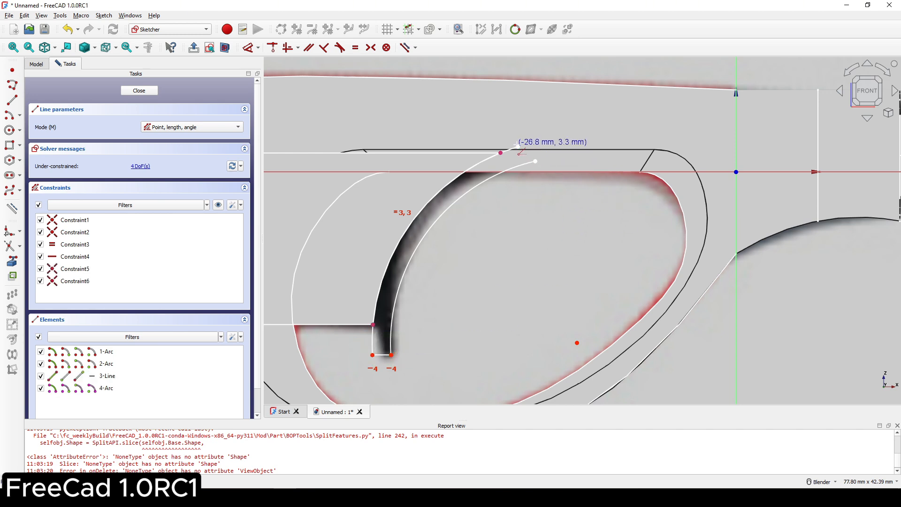
click(518, 146)
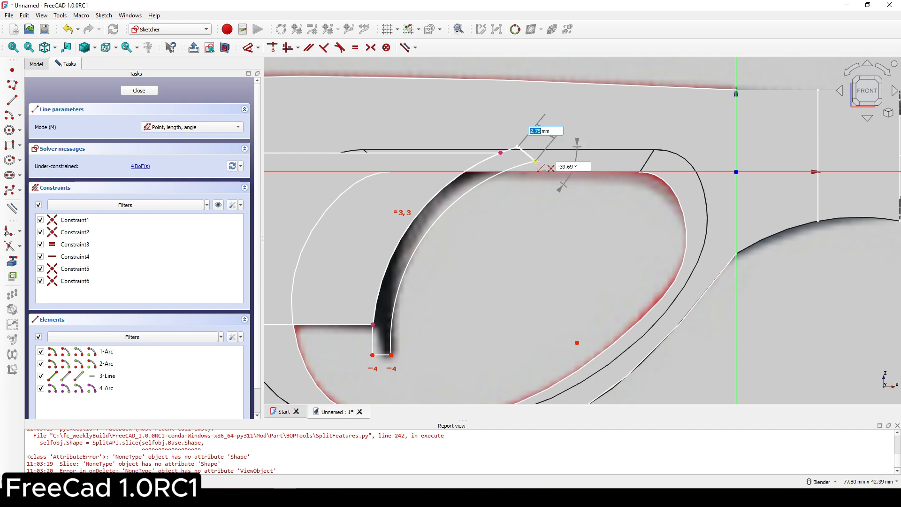
click(535, 161)
scroll(534, 163, up, 2)
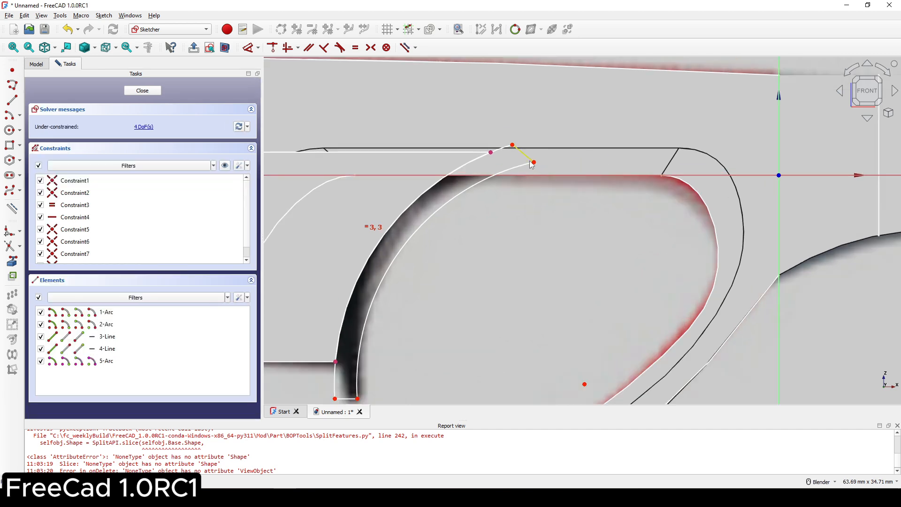
Adjust the arcs' upper endpoints and their connecting line inside the handle body, and finish the sketch.
drag(534, 162, 521, 149)
scroll(495, 237, down, 3)
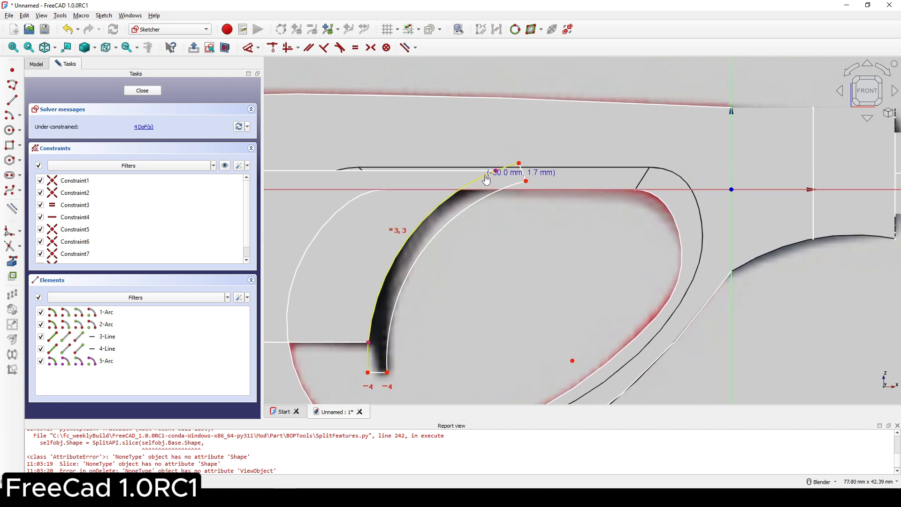
scroll(527, 222, down, 4)
click(149, 91)
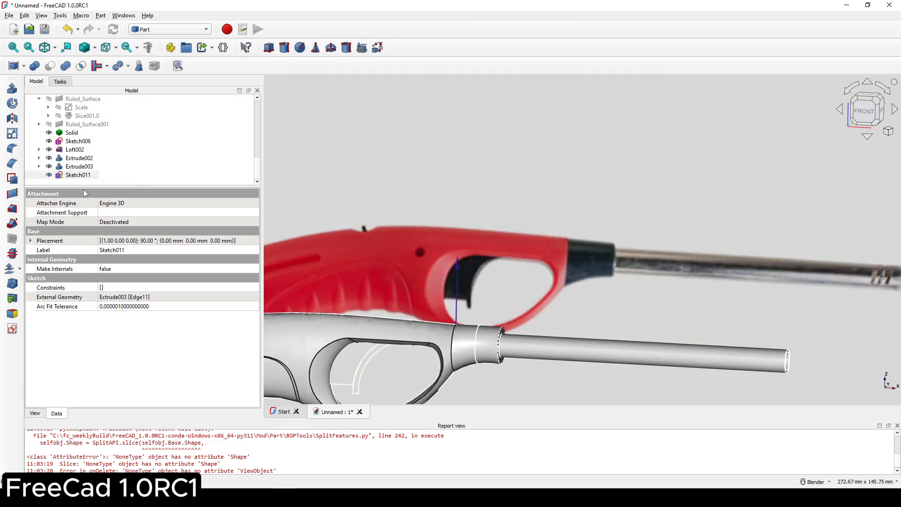
Extrude the curved finger plate sketch symmetrically along its normal by 1.5 mm as a solid.
click(78, 175)
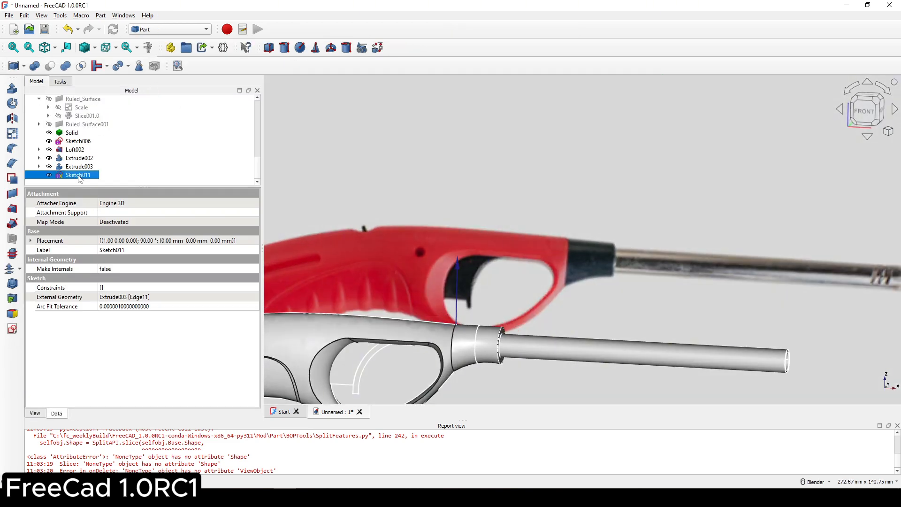
click(13, 87)
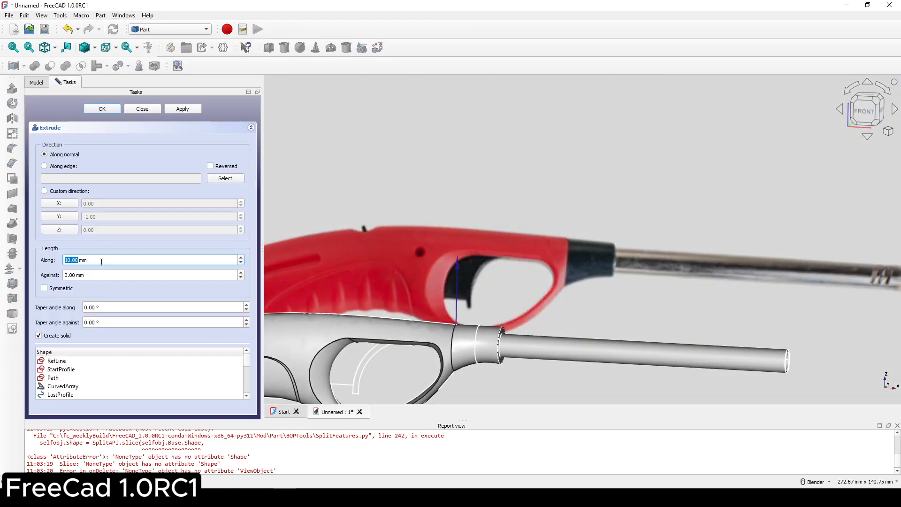
drag(102, 261, 37, 262)
text(1.5)
click(54, 292)
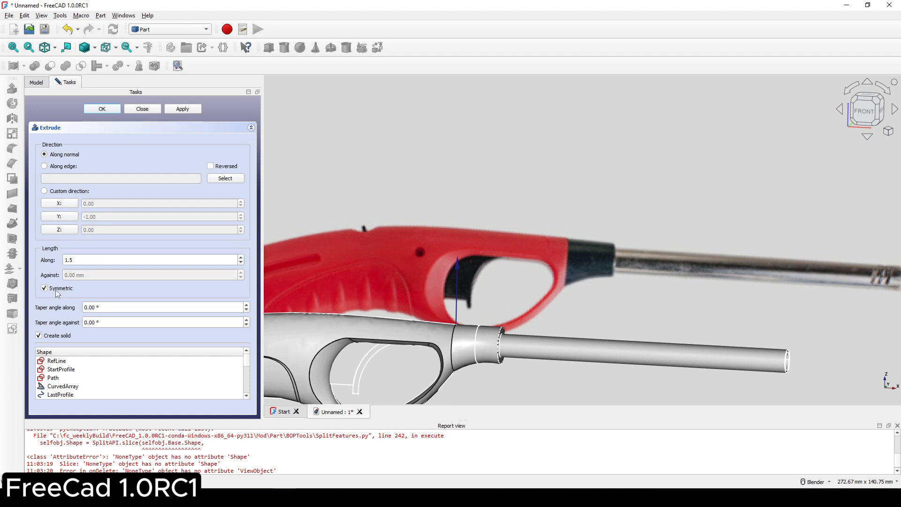
click(115, 109)
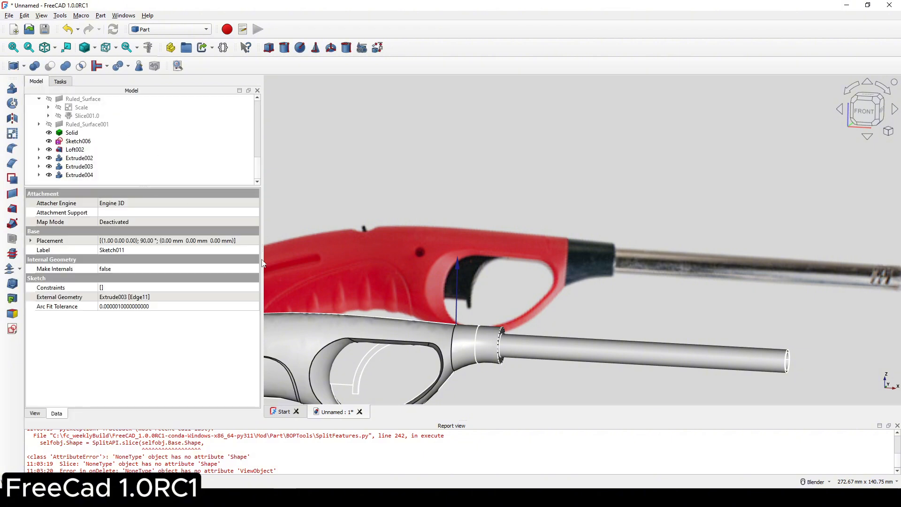
Fillet the finger plate's four long curved edges and the four edges of its lower end with a constant radius.
shift+middle_drag(386, 283, 425, 238)
middle_drag(436, 270, 392, 280)
scroll(436, 307, up, 3)
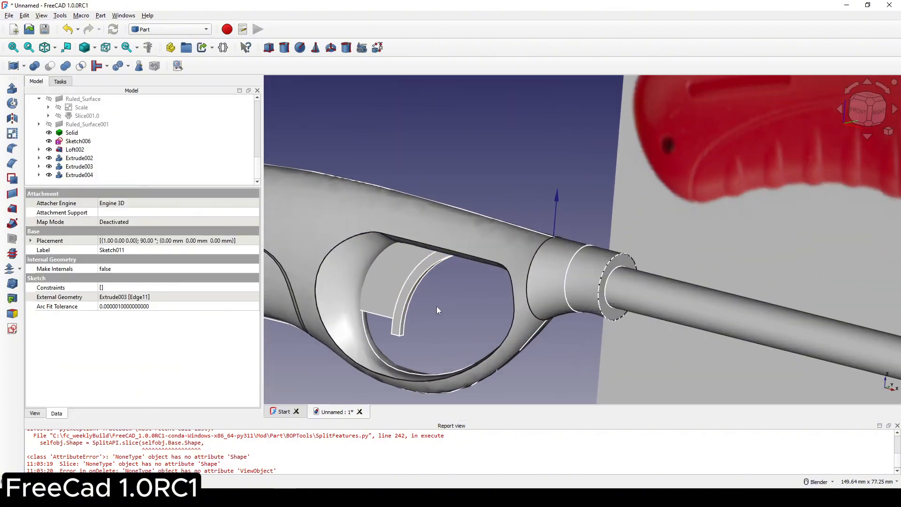
scroll(437, 310, up, 3)
shift+middle_drag(538, 275, 530, 282)
click(514, 282)
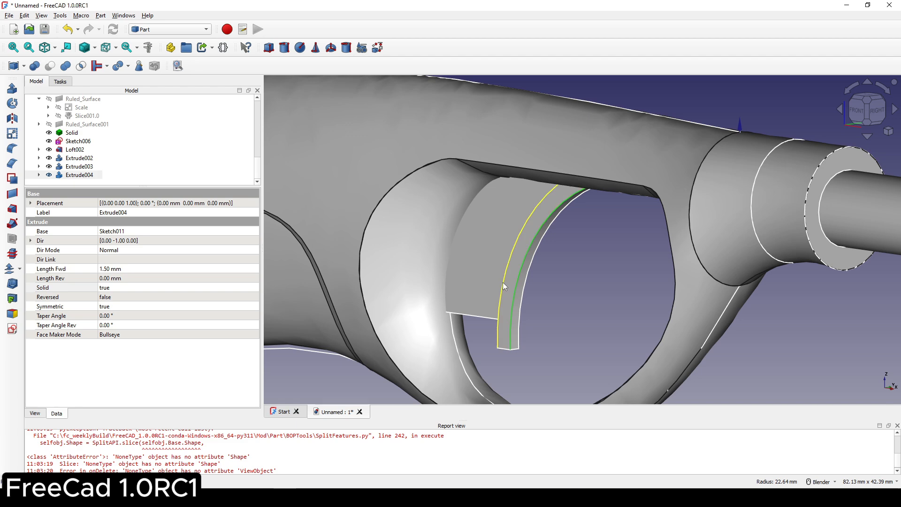
ctrl+click(503, 282)
ctrl+click(524, 296)
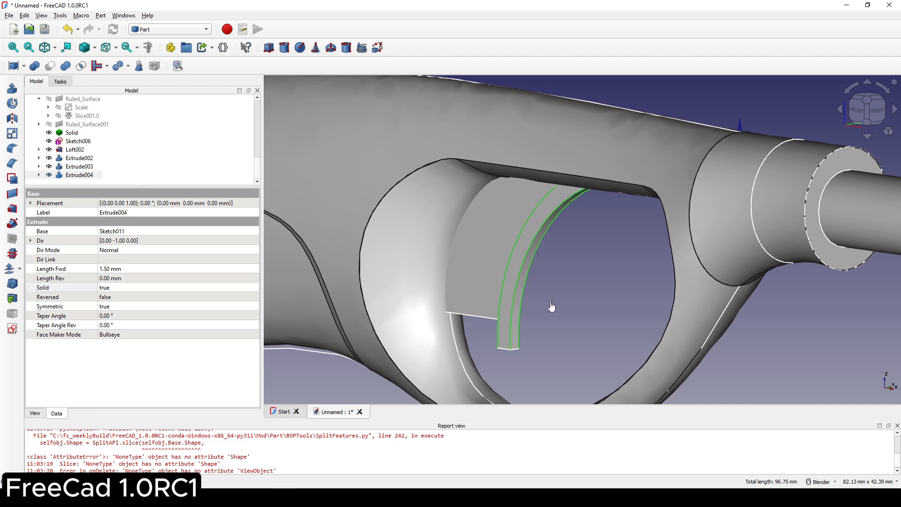
middle_drag(524, 297, 567, 304)
scroll(526, 347, up, 2)
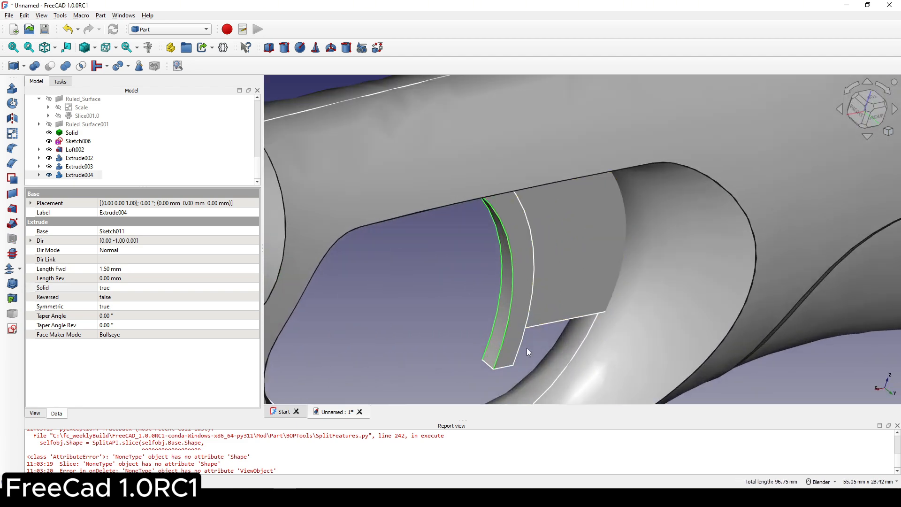
ctrl+click(520, 351)
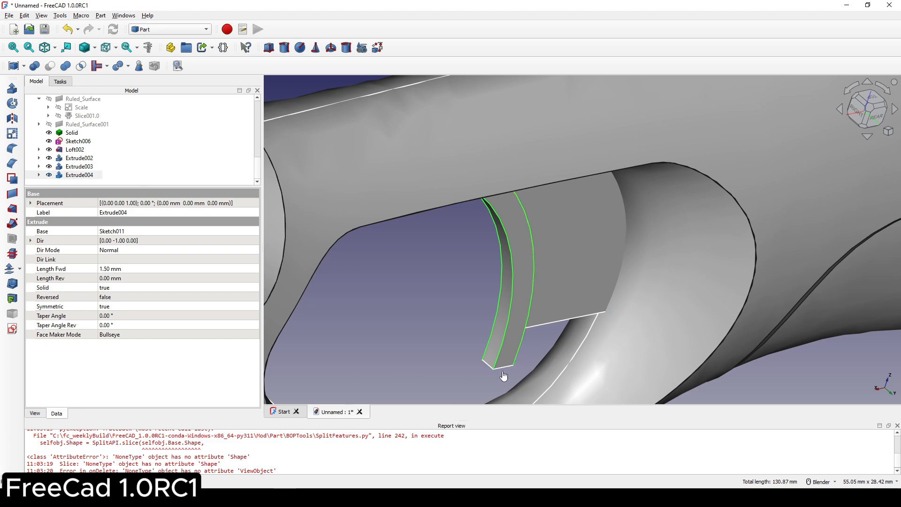
ctrl+click(505, 370)
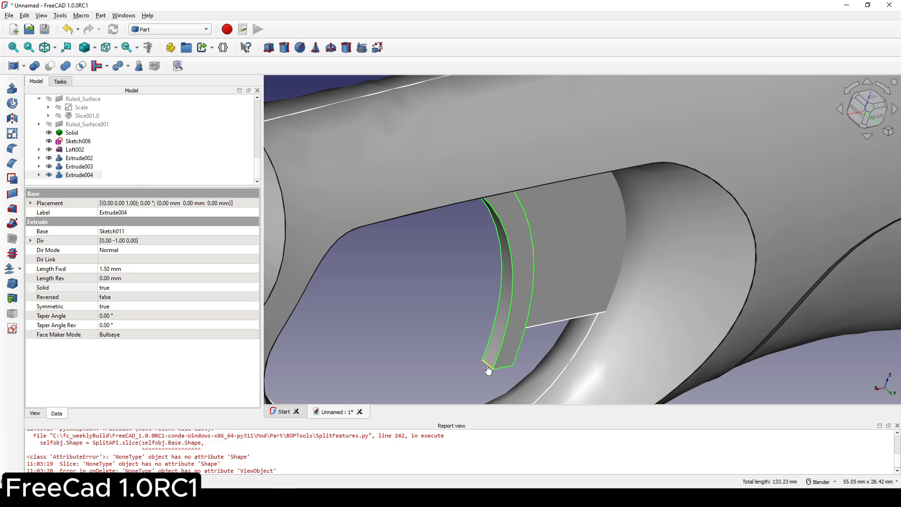
ctrl+click(489, 366)
scroll(488, 367, down, 3)
middle_drag(469, 324, 761, 286)
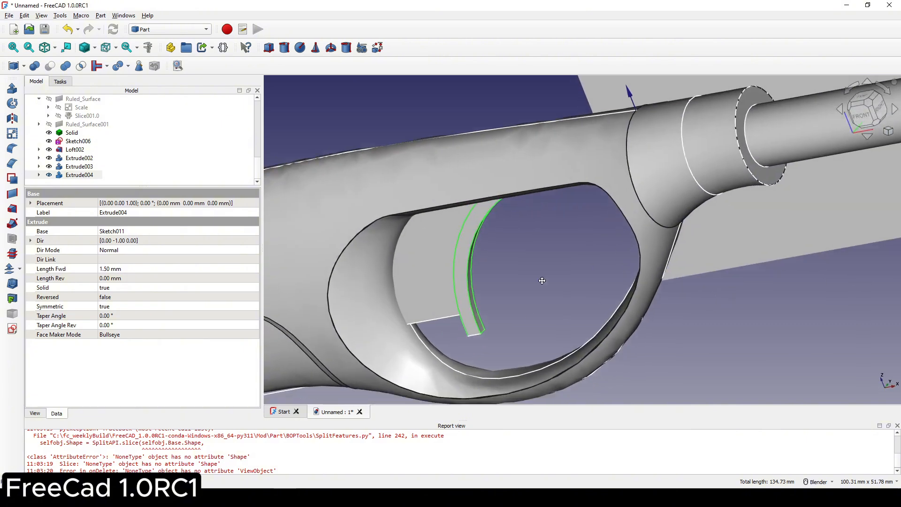
scroll(474, 338, up, 2)
middle_drag(471, 302, 494, 270)
scroll(493, 270, up, 2)
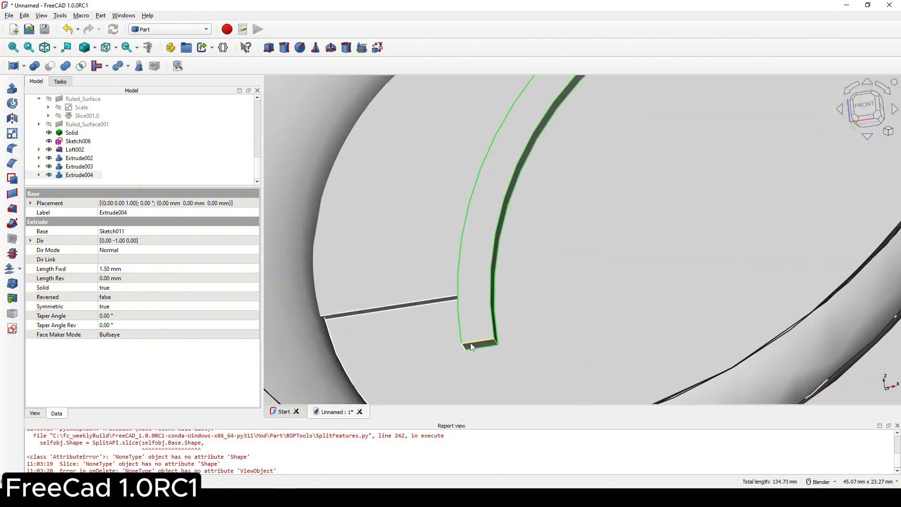
ctrl+click(468, 345)
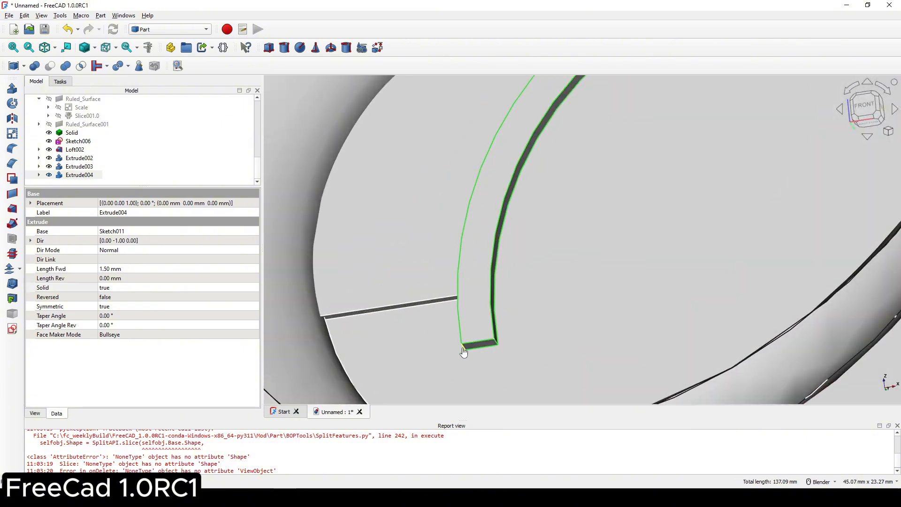
ctrl+click(463, 348)
scroll(500, 350, down, 5)
middle_drag(523, 294, 495, 201)
scroll(494, 316, down, 3)
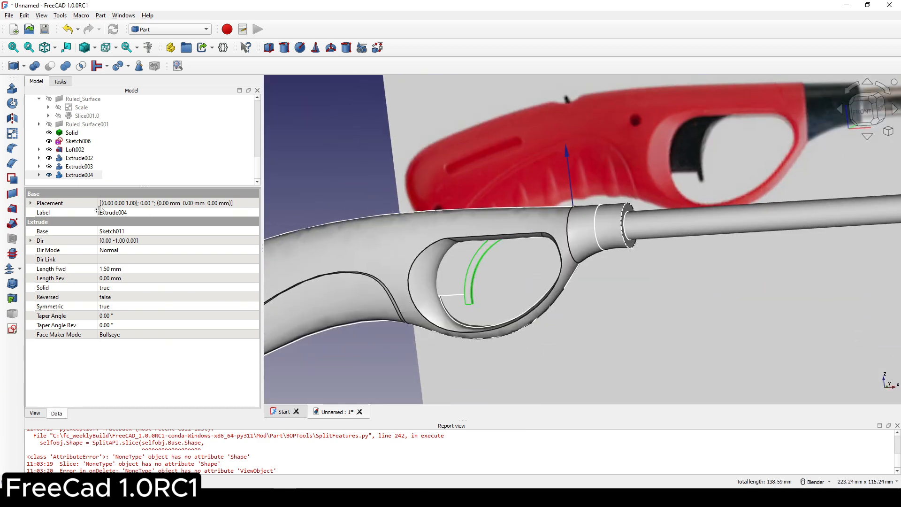
click(12, 149)
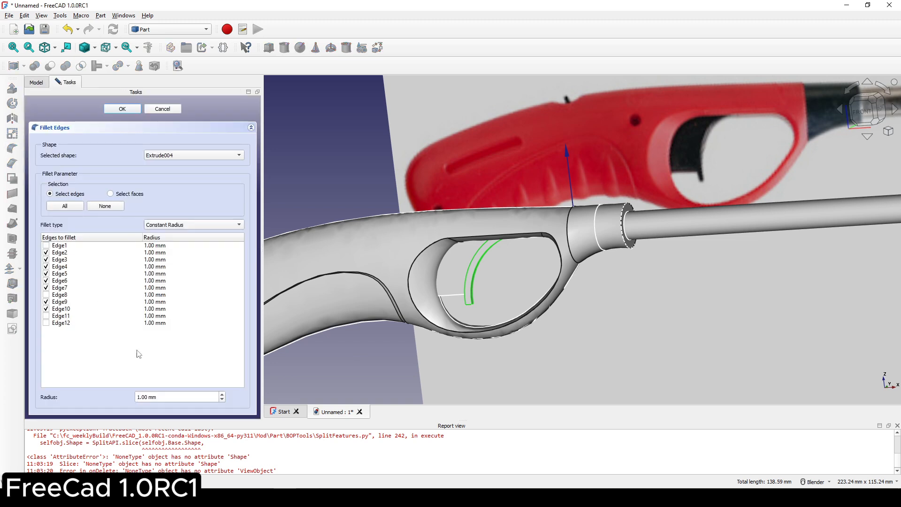
drag(164, 396, 122, 399)
text(0.)
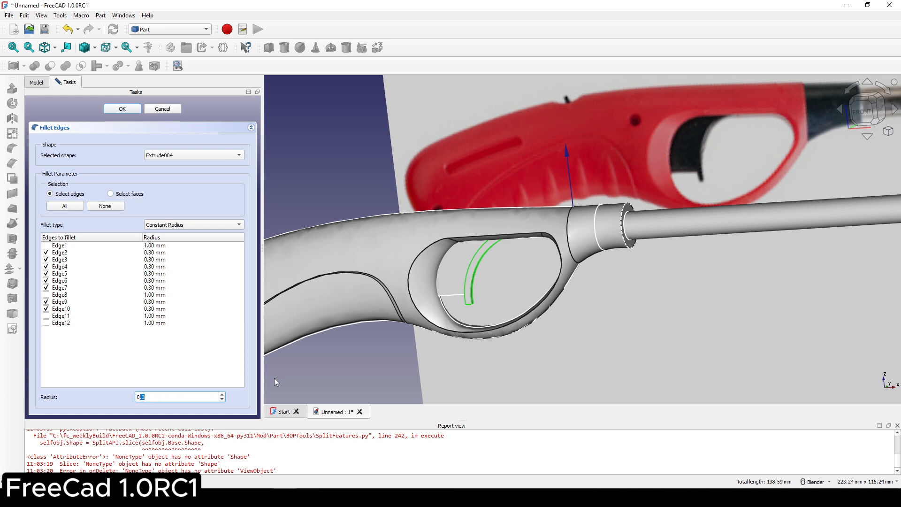
text(5)
click(128, 109)
Fuse the filleted finger plate with the flat trigger body.
scroll(465, 272, up, 3)
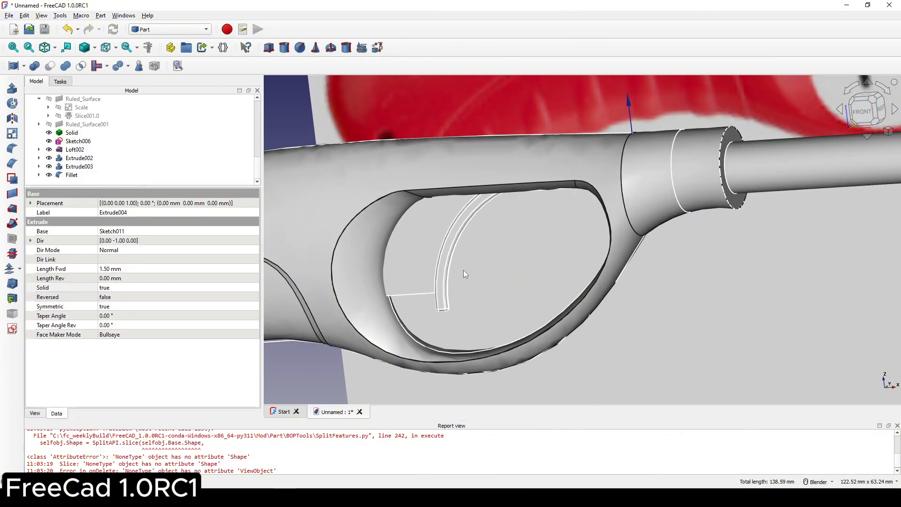
scroll(467, 270, up, 2)
scroll(469, 269, down, 2)
middle_drag(477, 265, 495, 264)
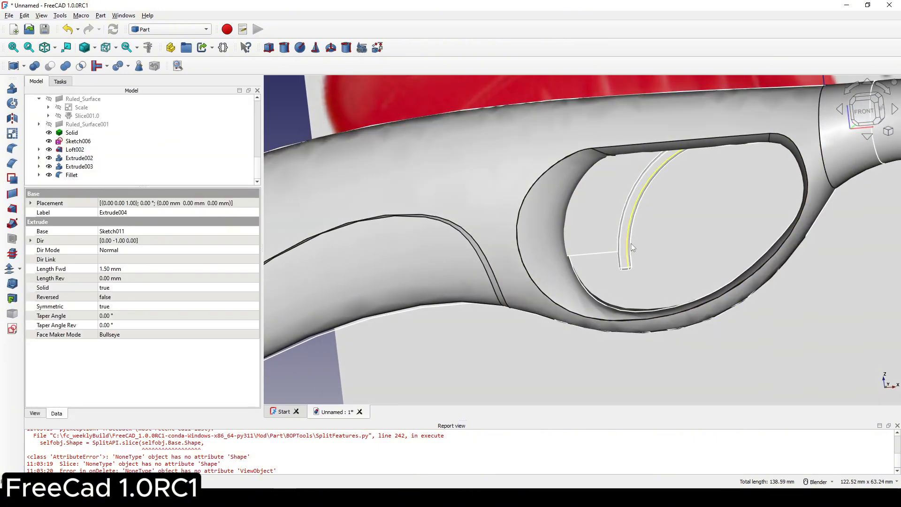
shift+middle_drag(629, 245, 579, 279)
scroll(579, 278, up, 1)
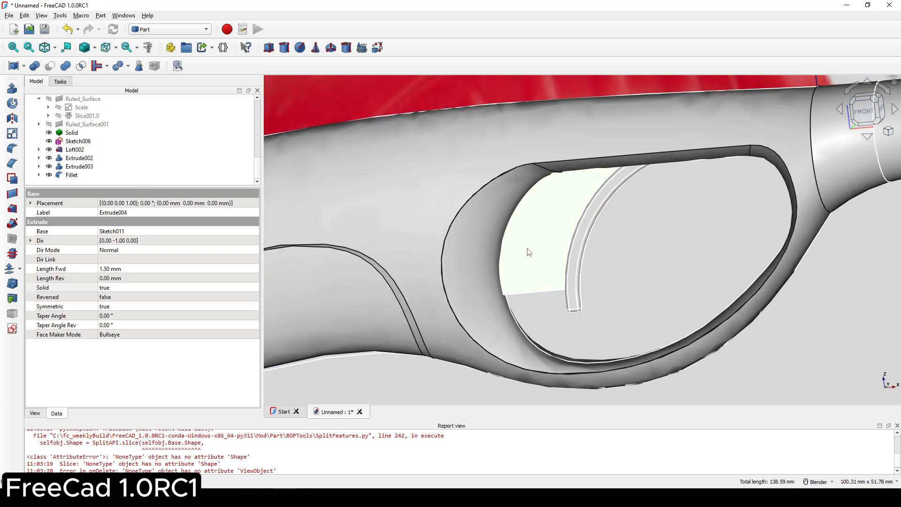
click(528, 249)
ctrl+click(572, 279)
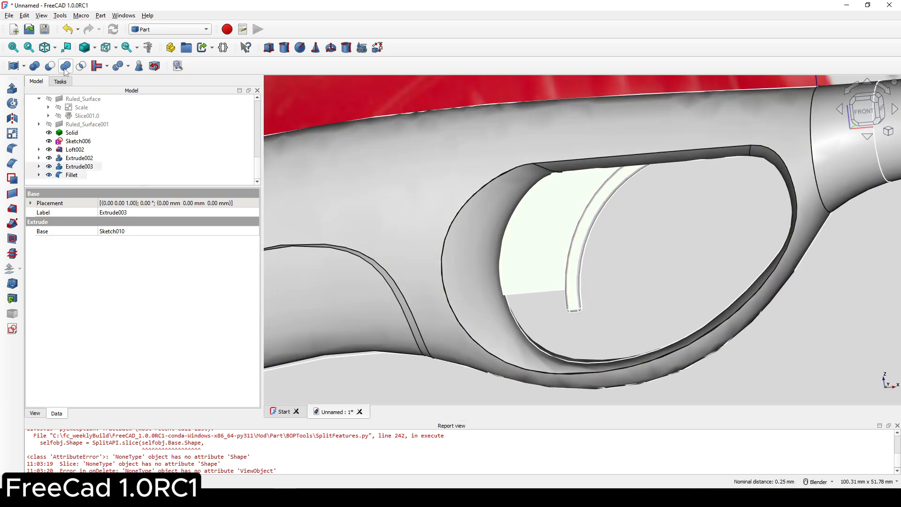
click(66, 66)
Hide the collar loft's profile sketches Sketch007 and Sketch008.
scroll(610, 251, down, 4)
middle_drag(610, 251, 626, 255)
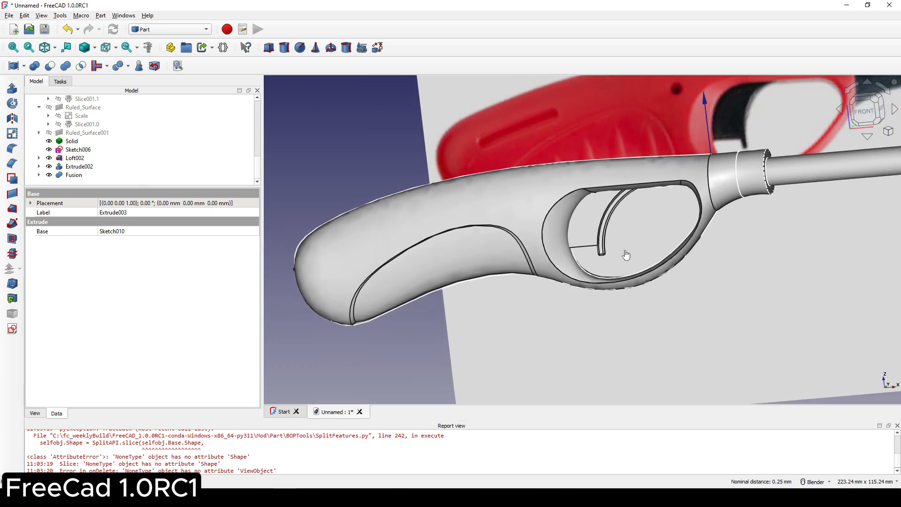
shift+middle_drag(751, 193, 622, 245)
shift+middle_drag(561, 277, 516, 311)
scroll(532, 297, down, 1)
scroll(516, 310, up, 2)
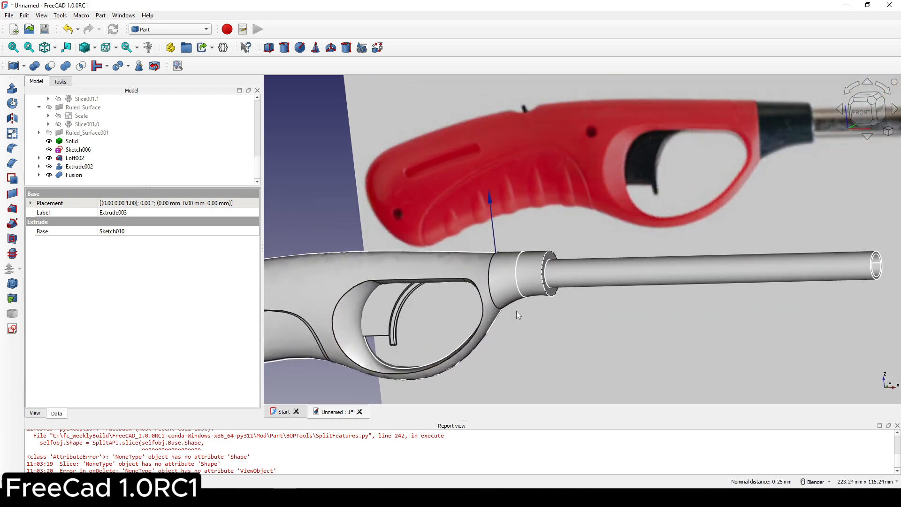
click(537, 279)
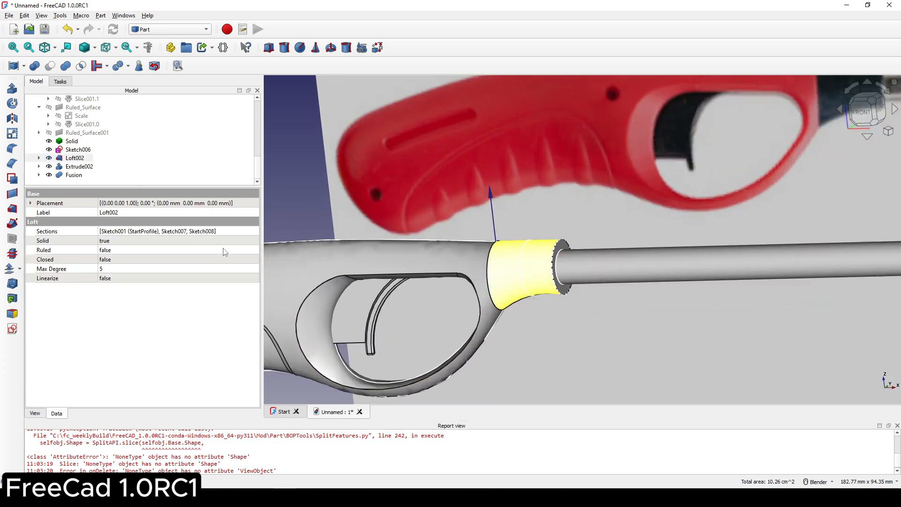
click(39, 157)
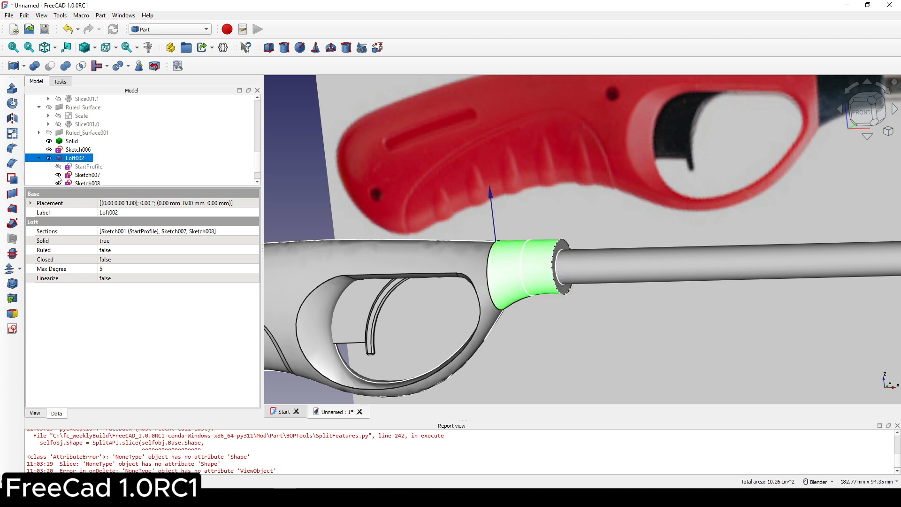
click(85, 176)
ctrl+click(88, 183)
scroll(100, 169, down, 1)
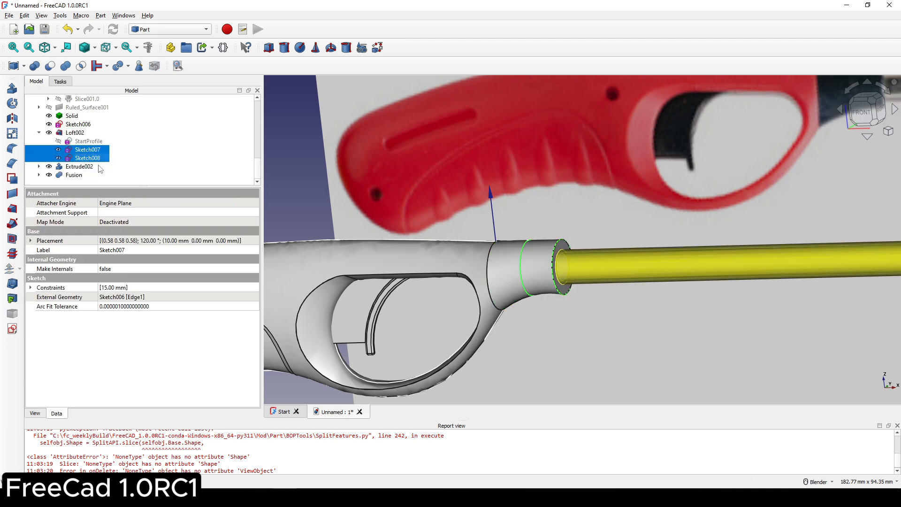
Fillet the collar's outer edge at the tube end with a 2 mm radius.
scroll(563, 230, up, 2)
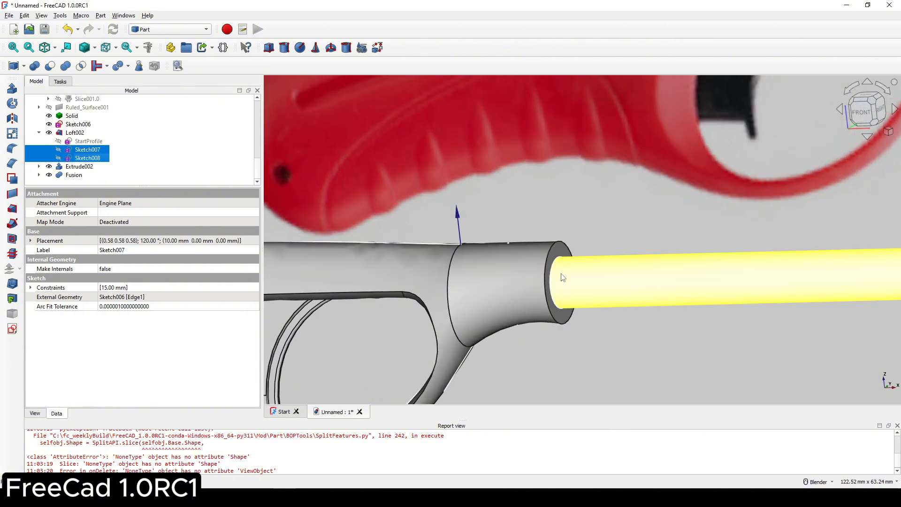
click(502, 291)
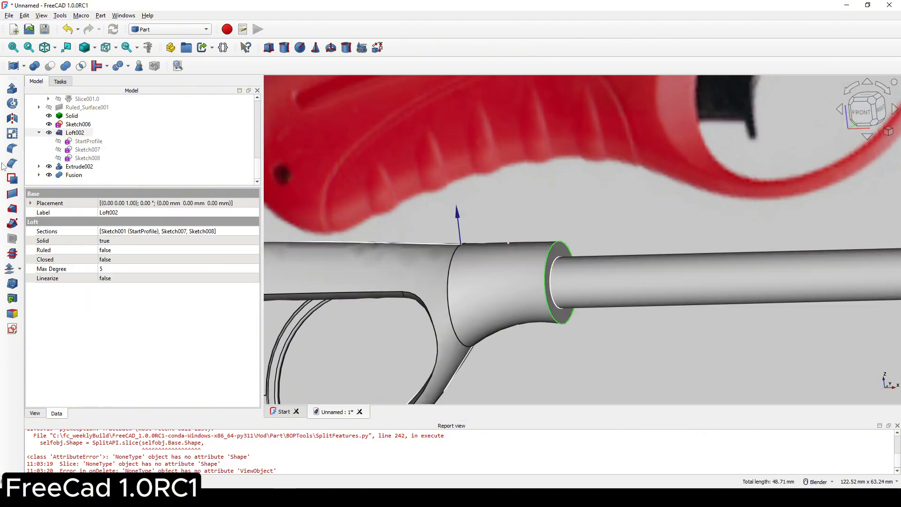
click(12, 148)
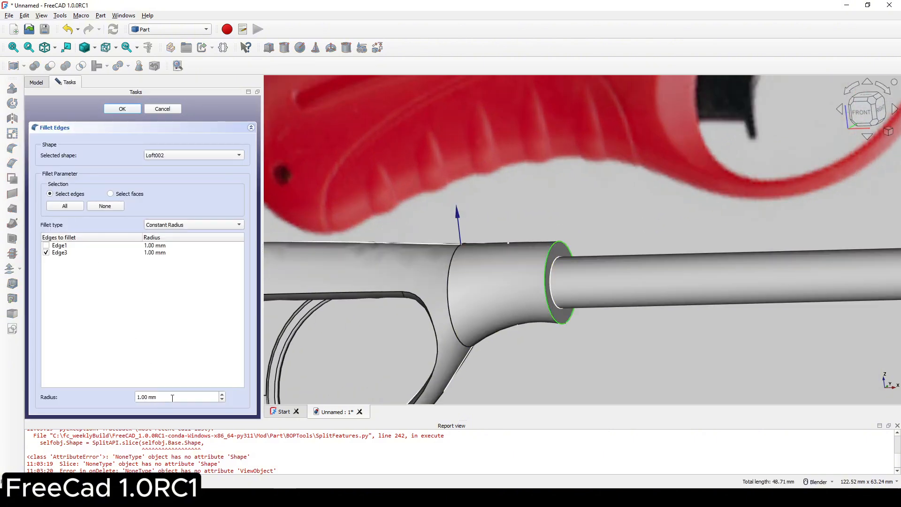
triple_click(173, 397)
text(2)
click(121, 108)
Set the handle solid's display deviation to 0.01 for a smoother surface.
scroll(525, 246, down, 5)
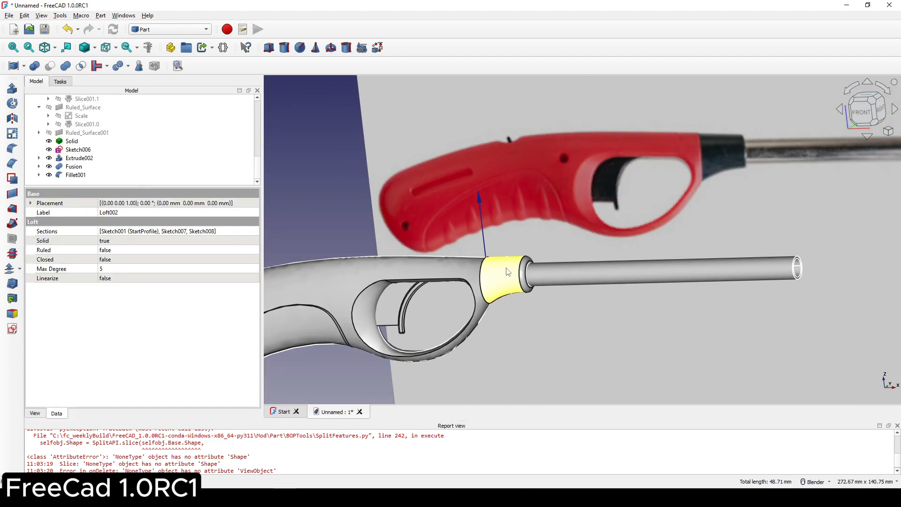
shift+middle_drag(524, 246, 528, 237)
mouse_move(517, 253)
middle_down()
mouse_move(502, 258)
mouse_move(519, 261)
middle_up()
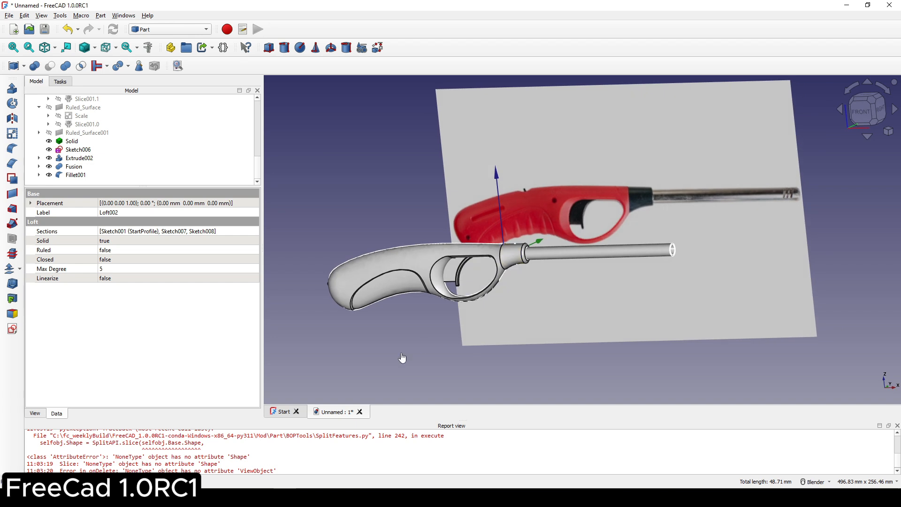
click(402, 360)
scroll(426, 314, up, 1)
scroll(426, 314, up, 1)
click(310, 277)
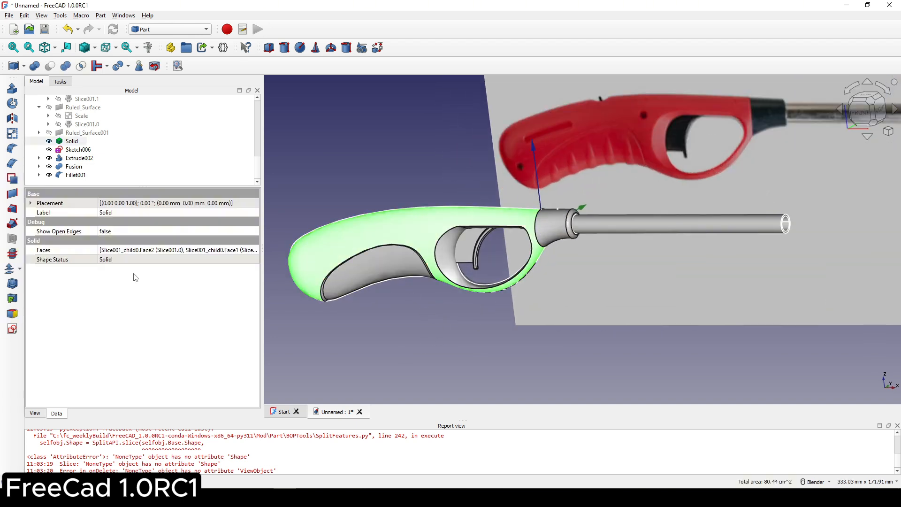
click(35, 414)
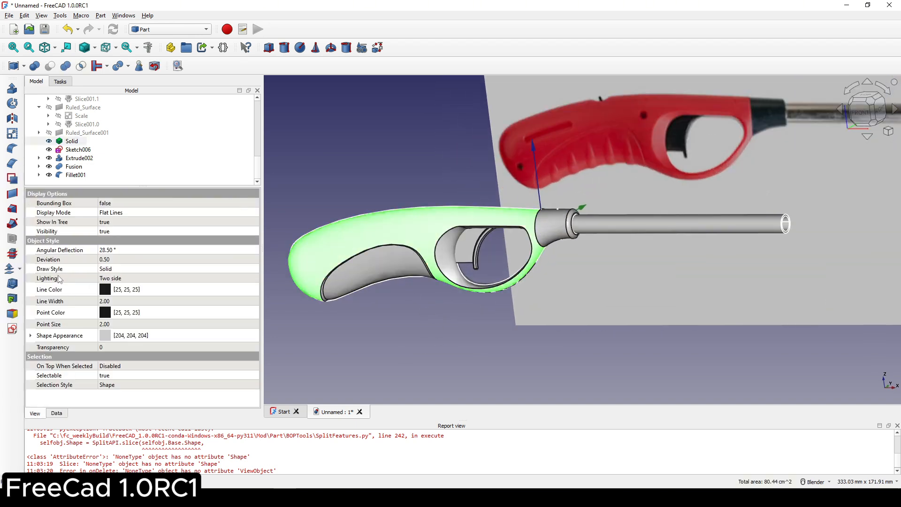
click(111, 262)
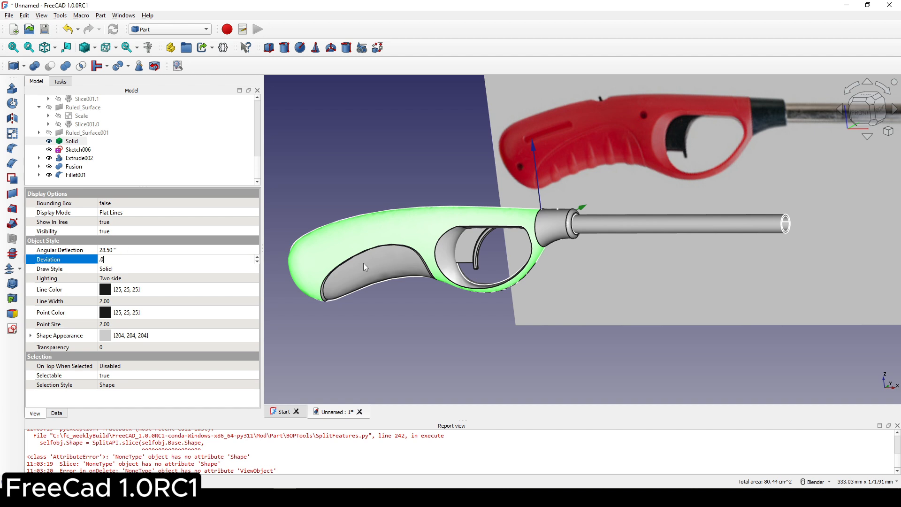
text(.0)
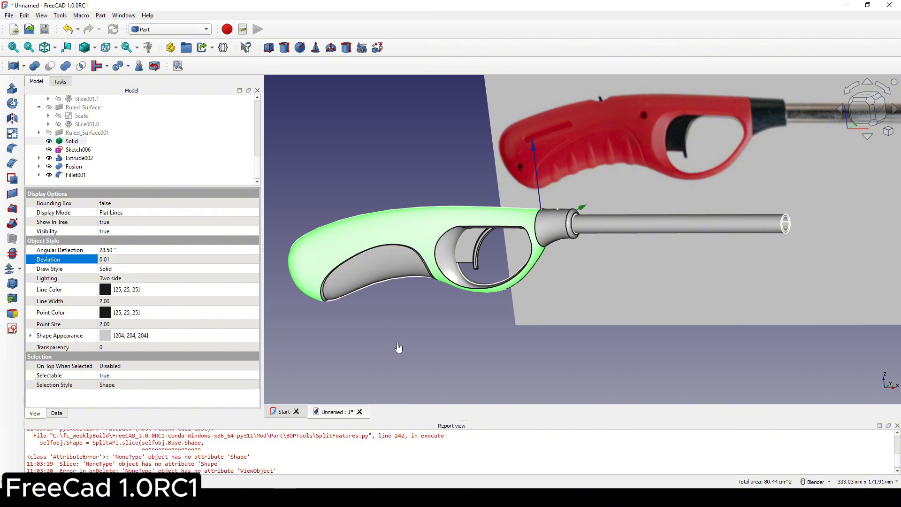
click(503, 300)
scroll(579, 286, up, 3)
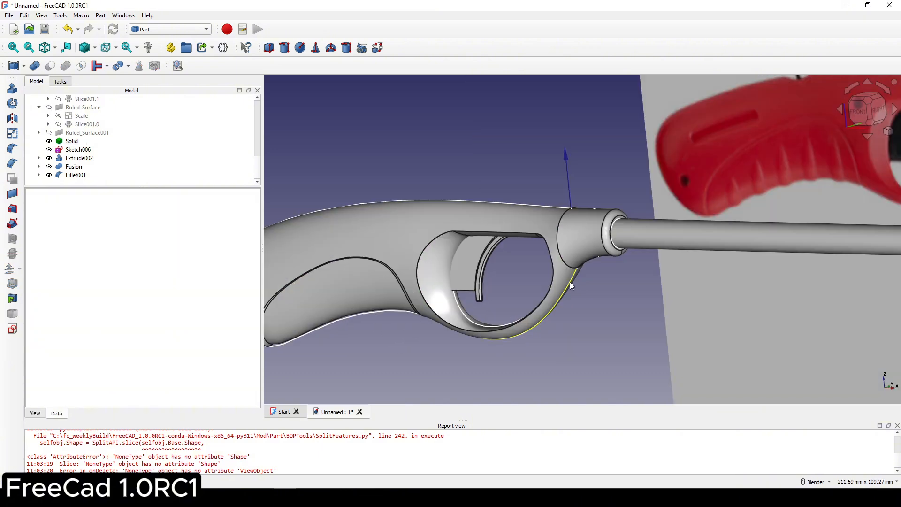
Set the forward extrusion length of the flat trigger body, Extrude003 inside the fusion, to 2 mm.
shift+middle_drag(572, 281, 575, 275)
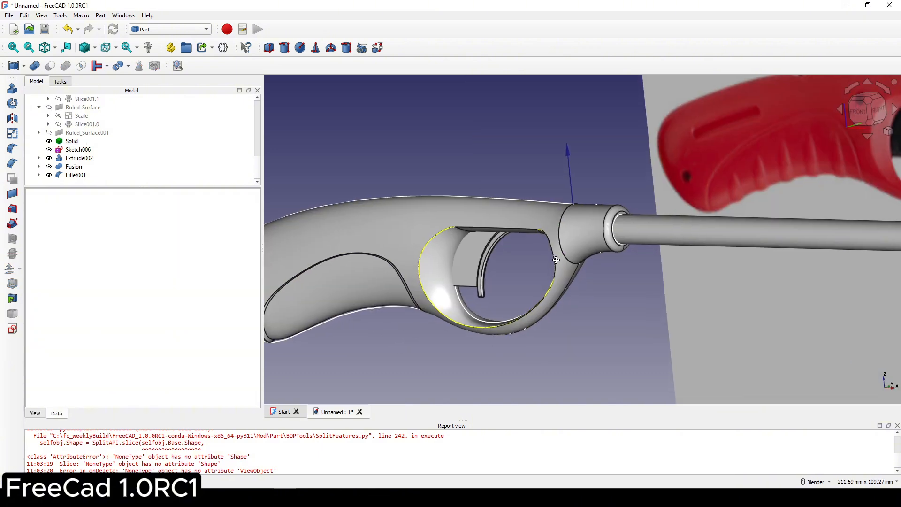
click(475, 260)
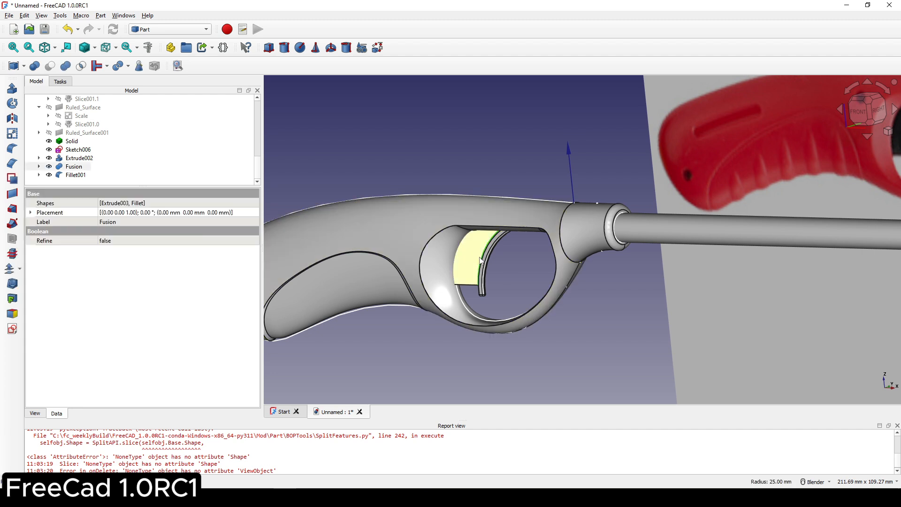
click(38, 167)
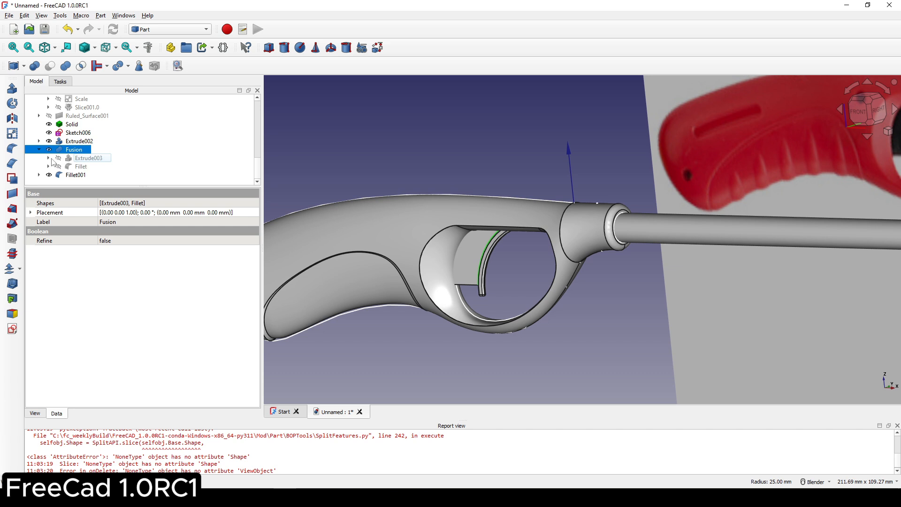
click(79, 159)
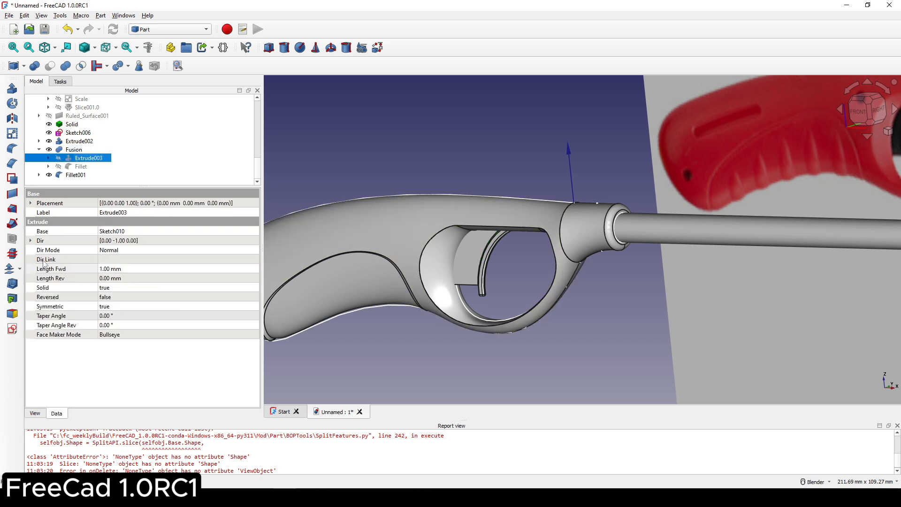
click(58, 271)
click(162, 271)
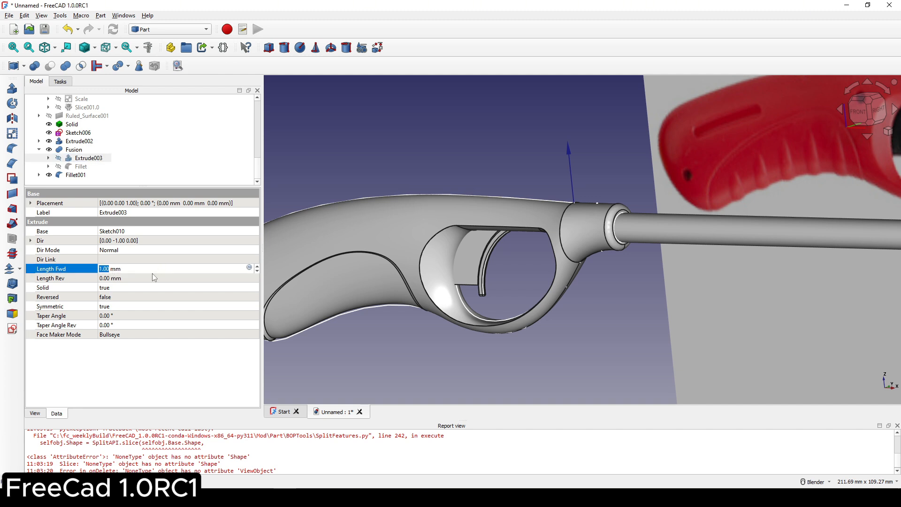
text(2)
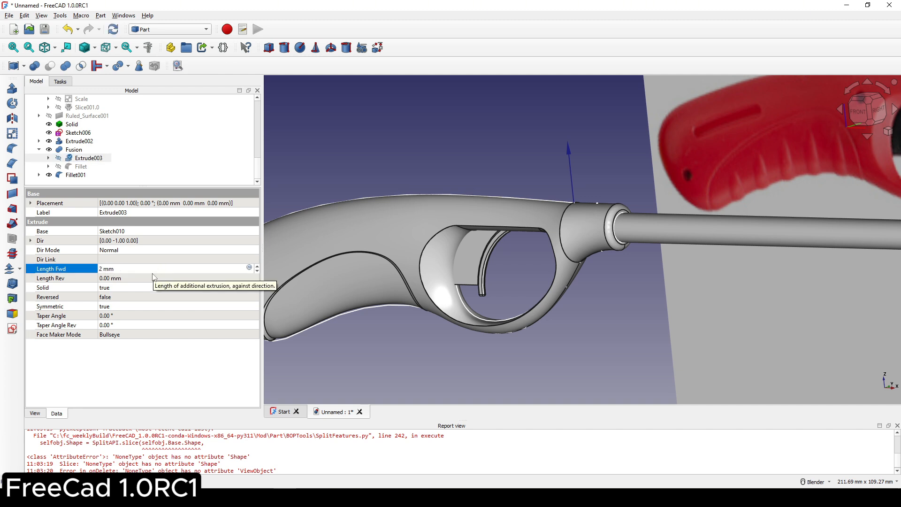
click(84, 272)
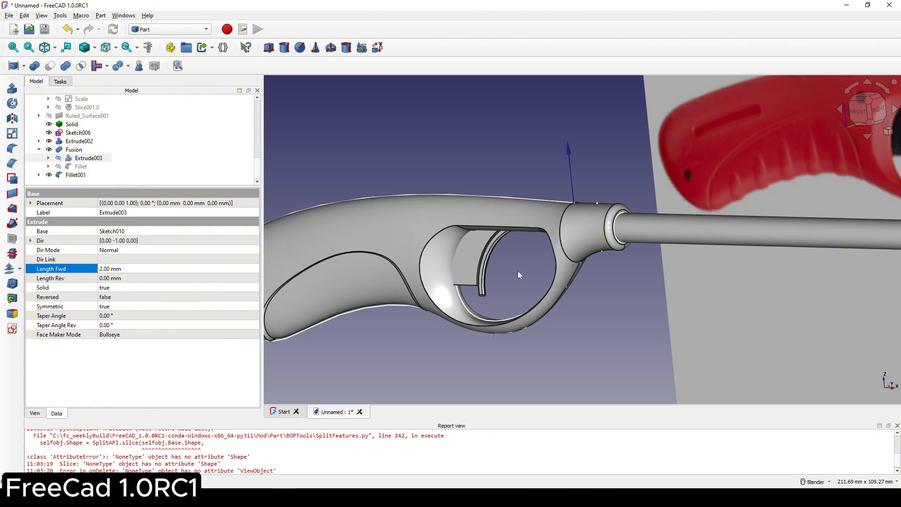
Set the forward extrusion length of the trigger's finger plate, Extrude004 under the fillet, to 3 mm.
scroll(517, 271, up, 2)
middle_drag(500, 257, 627, 205)
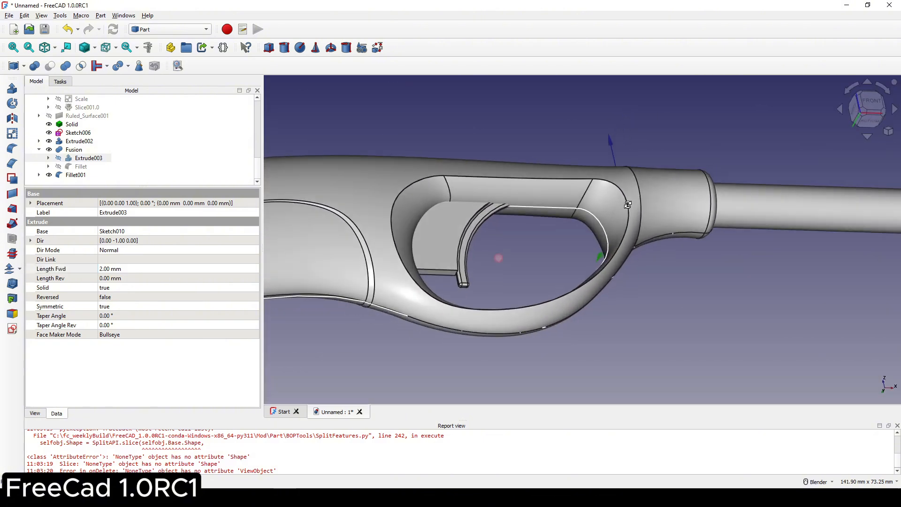
scroll(465, 242, up, 2)
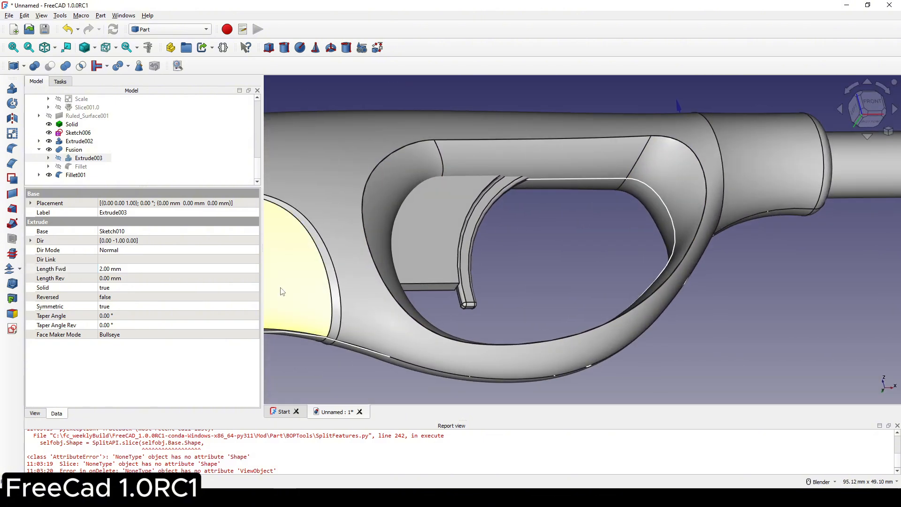
click(76, 167)
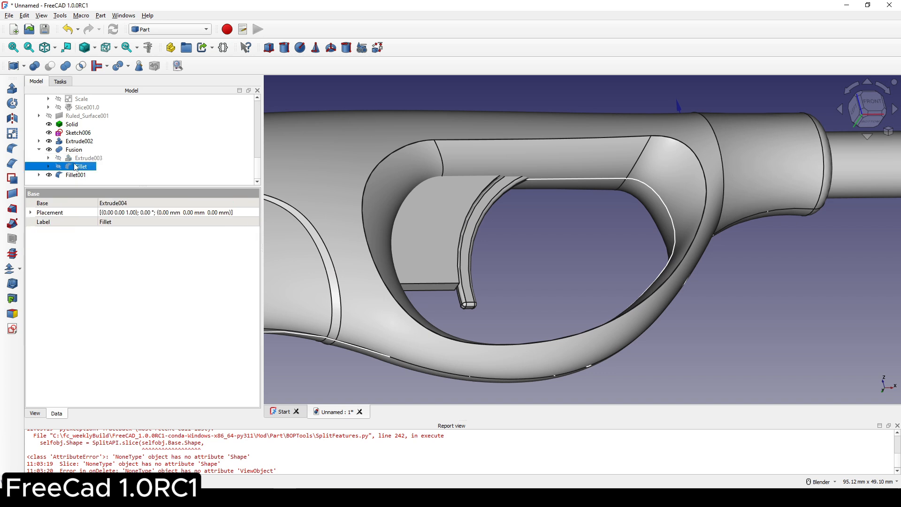
click(49, 167)
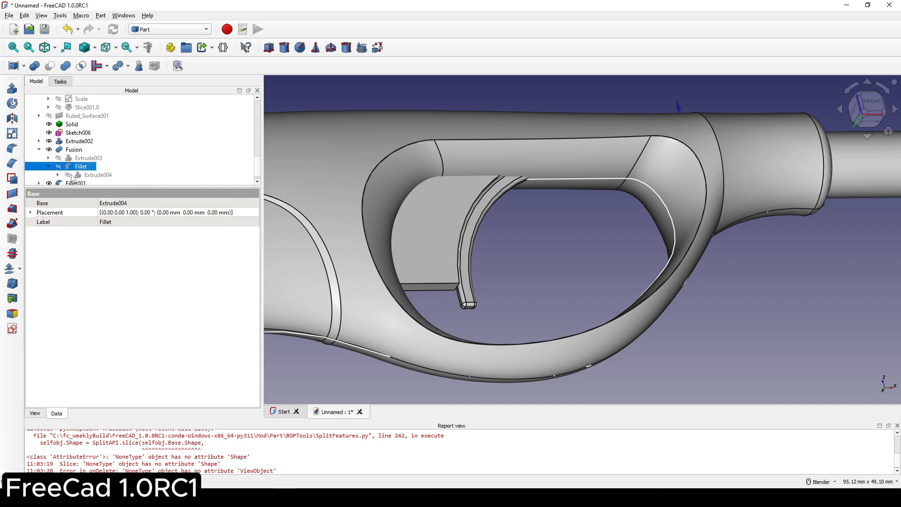
click(93, 176)
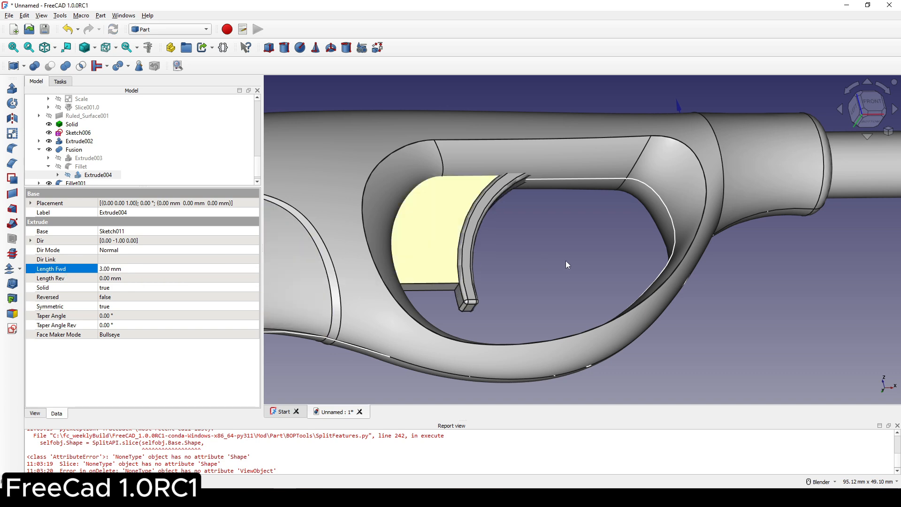
scroll(546, 253, down, 3)
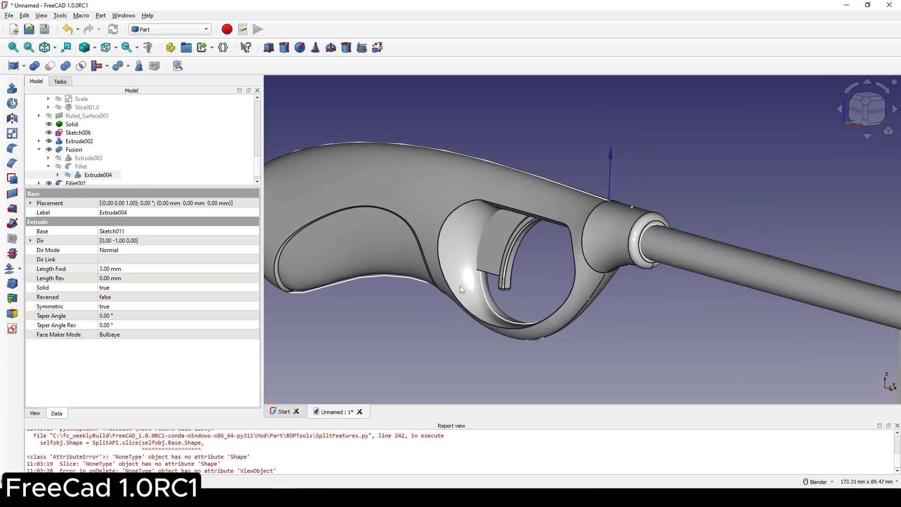
click(545, 236)
scroll(545, 236, down, 2)
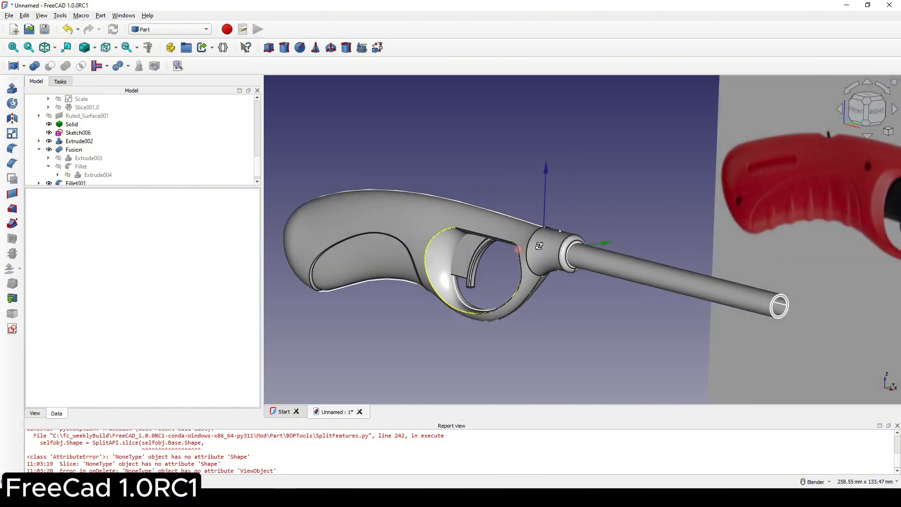